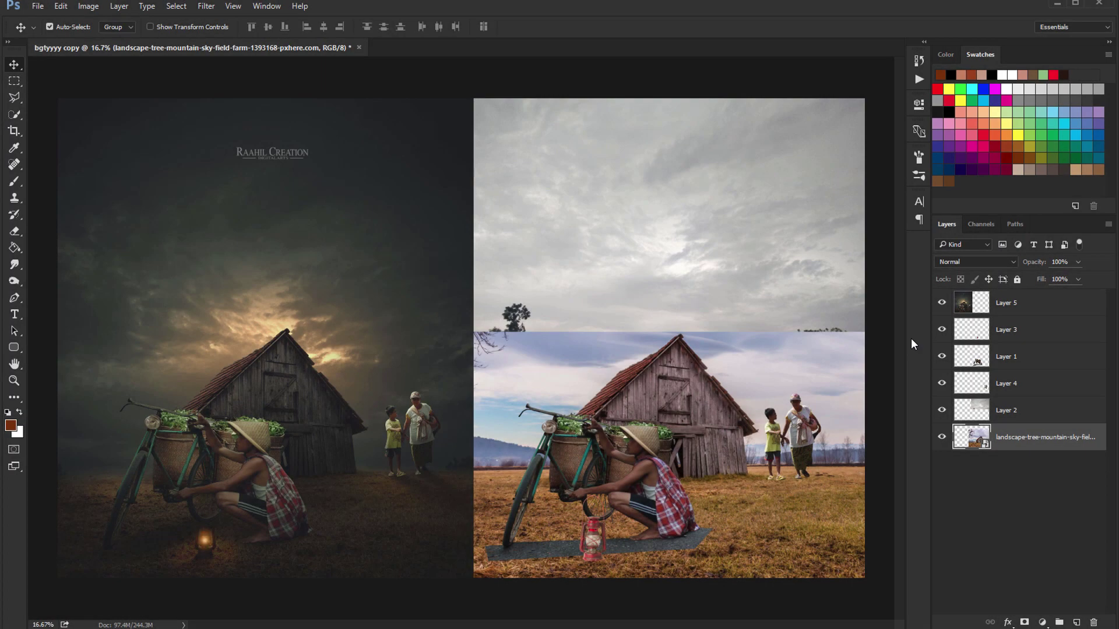
Step: Toggle the lantern glow, boy, mother-and-child, grey sky and landscape layers to compare them
left_click(942, 329)
left_click(942, 329)
left_click(943, 330)
left_click(943, 356)
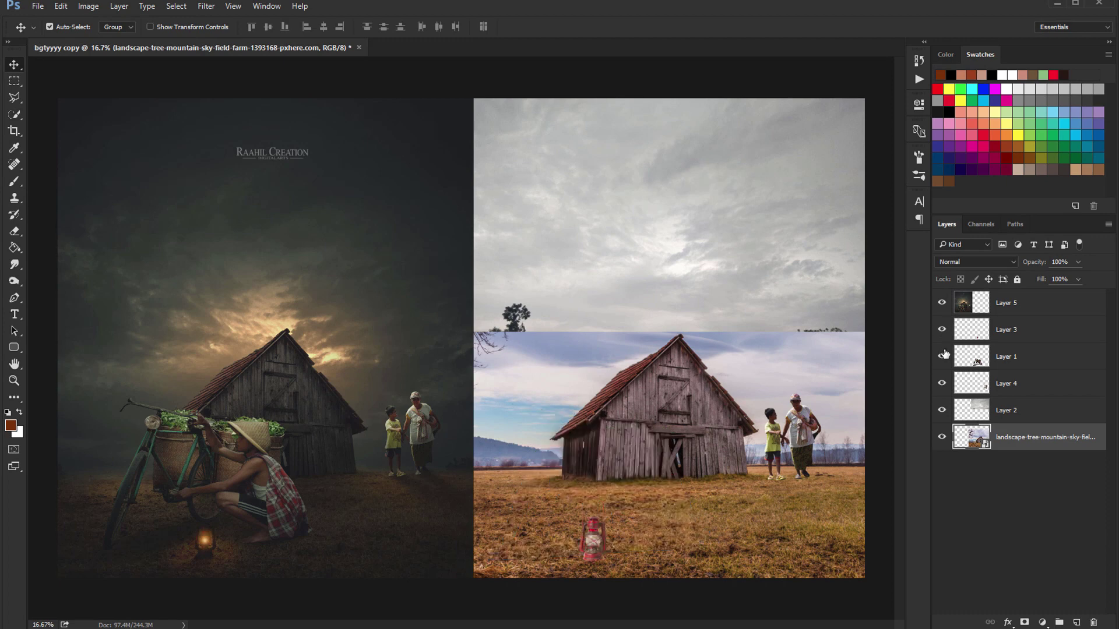
left_click(943, 356)
left_click(944, 383)
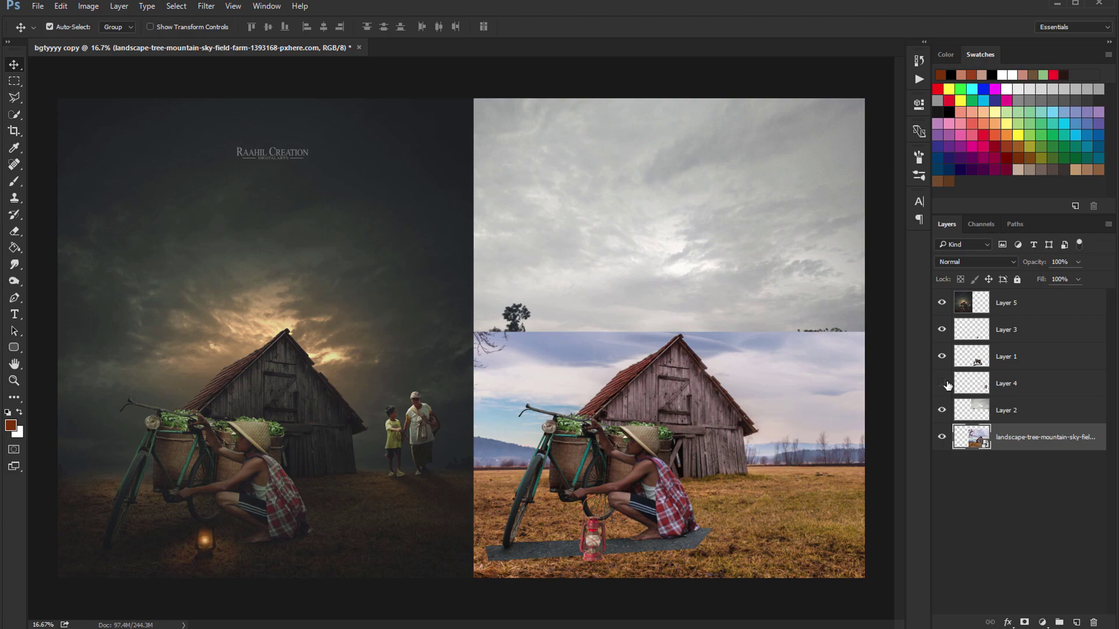
left_click(944, 383)
left_click(945, 411)
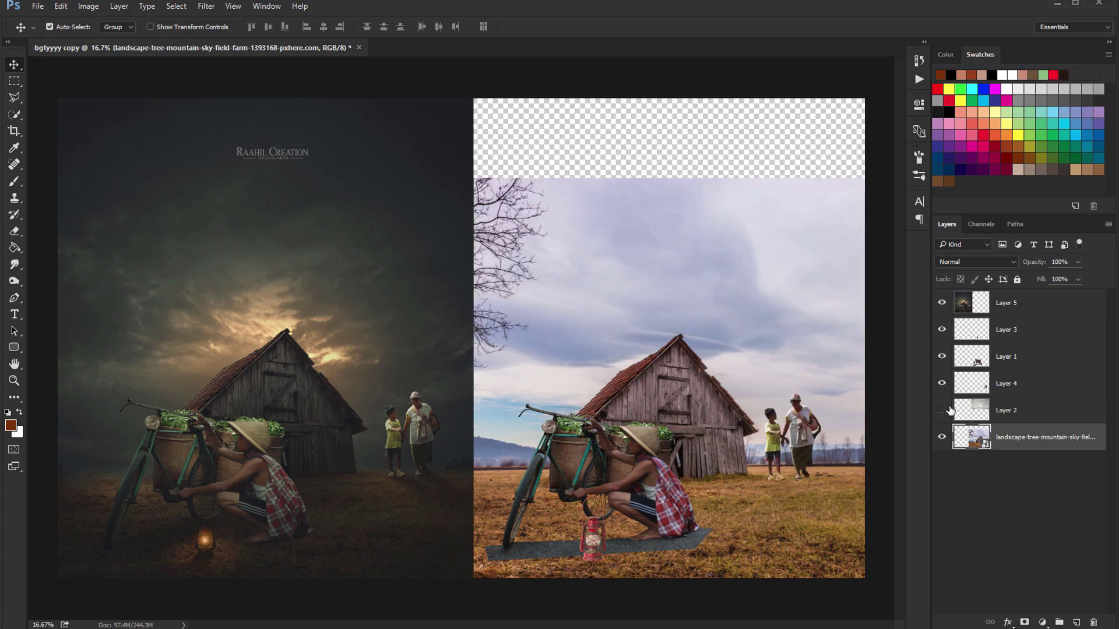
left_click(944, 411)
left_click(942, 435)
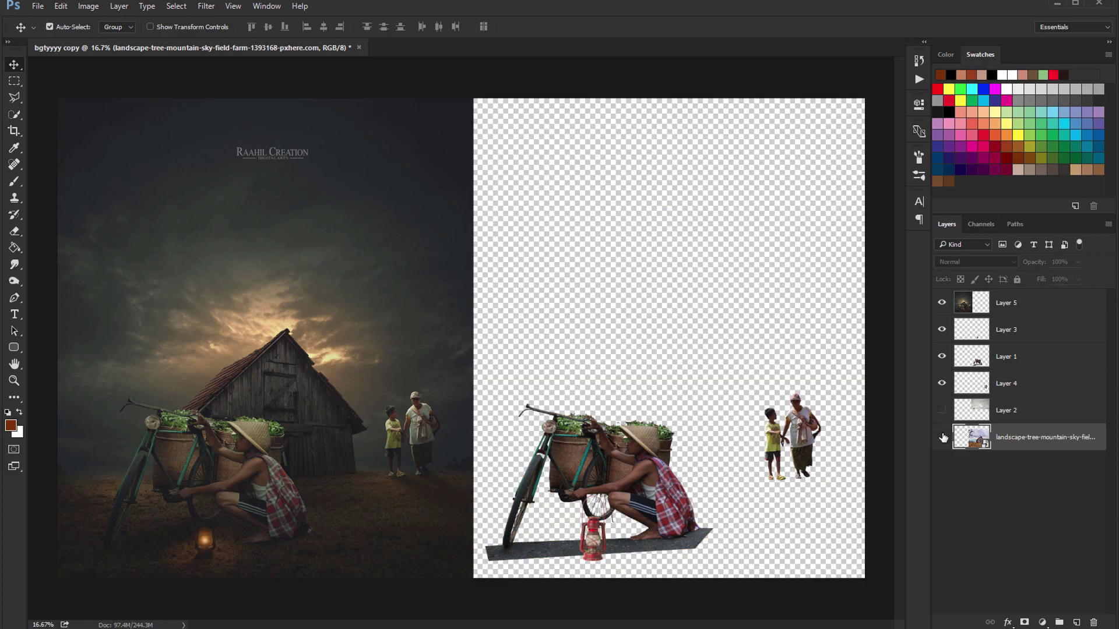
left_click(943, 437)
left_click(941, 410)
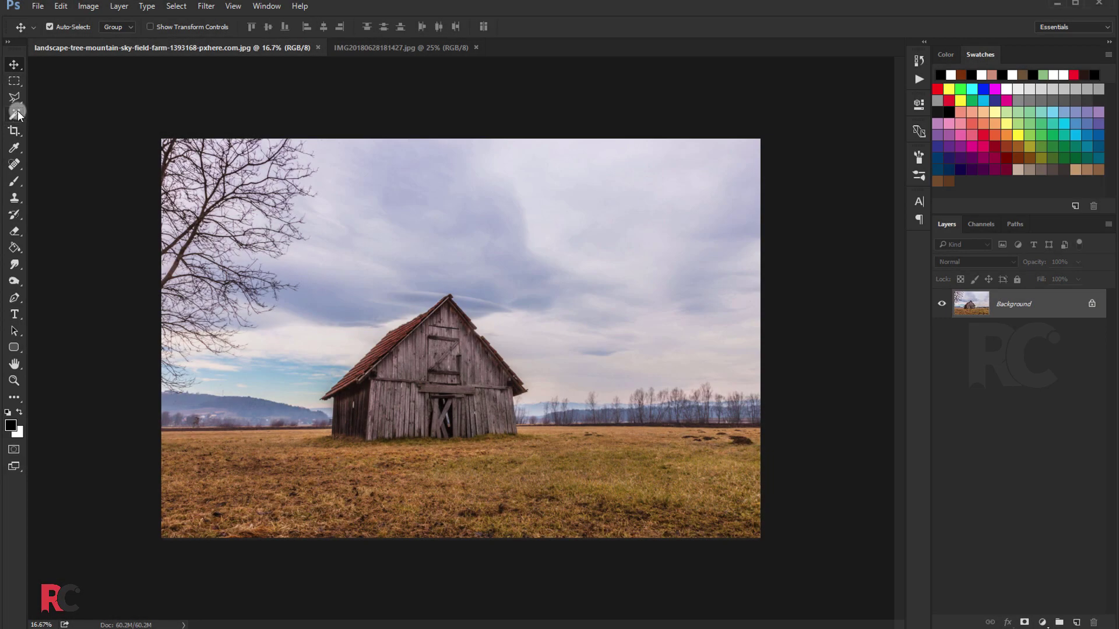
Step: Select the whole sky above the barn with the Quick Selection tool
right_click(19, 114)
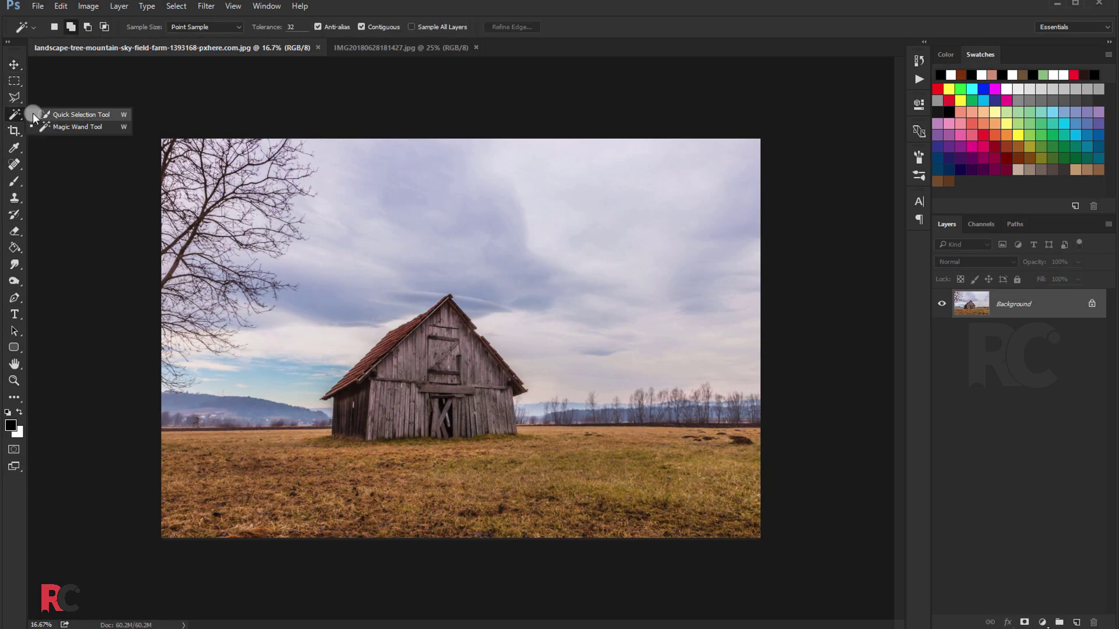
left_click(70, 111)
scroll(424, 357, "up", 1)
scroll(405, 337, "up", 1)
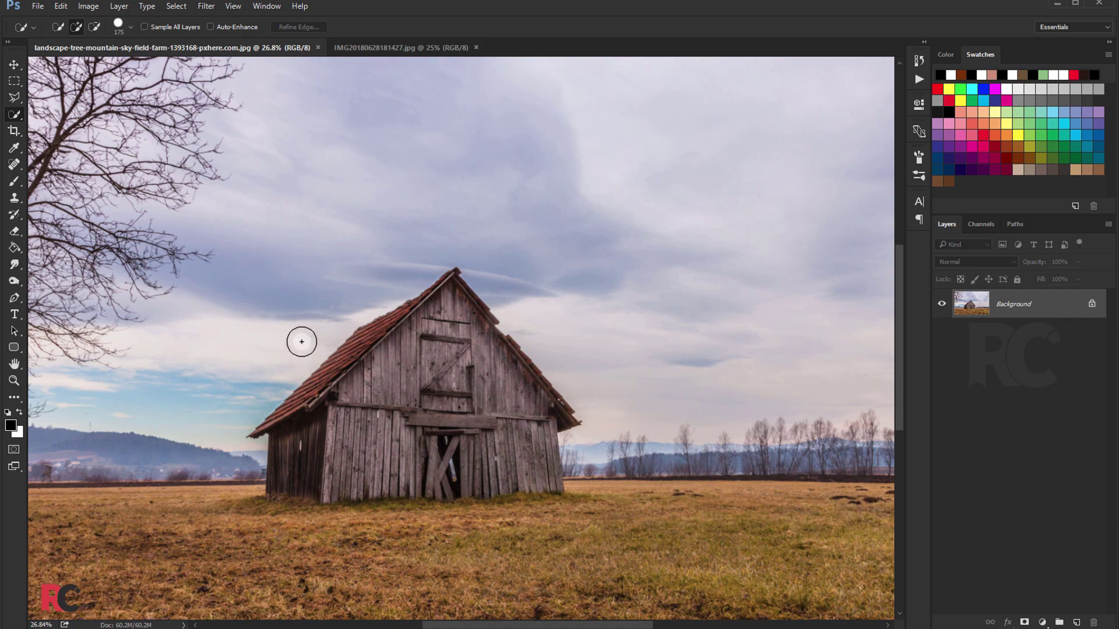
mouse_move(300, 340)
left_mouse_down()
mouse_move(539, 294)
mouse_move(672, 419)
left_mouse_up()
key("ctrl+d")
mouse_move(744, 399)
left_mouse_down()
mouse_move(653, 313)
mouse_move(845, 334)
left_mouse_up()
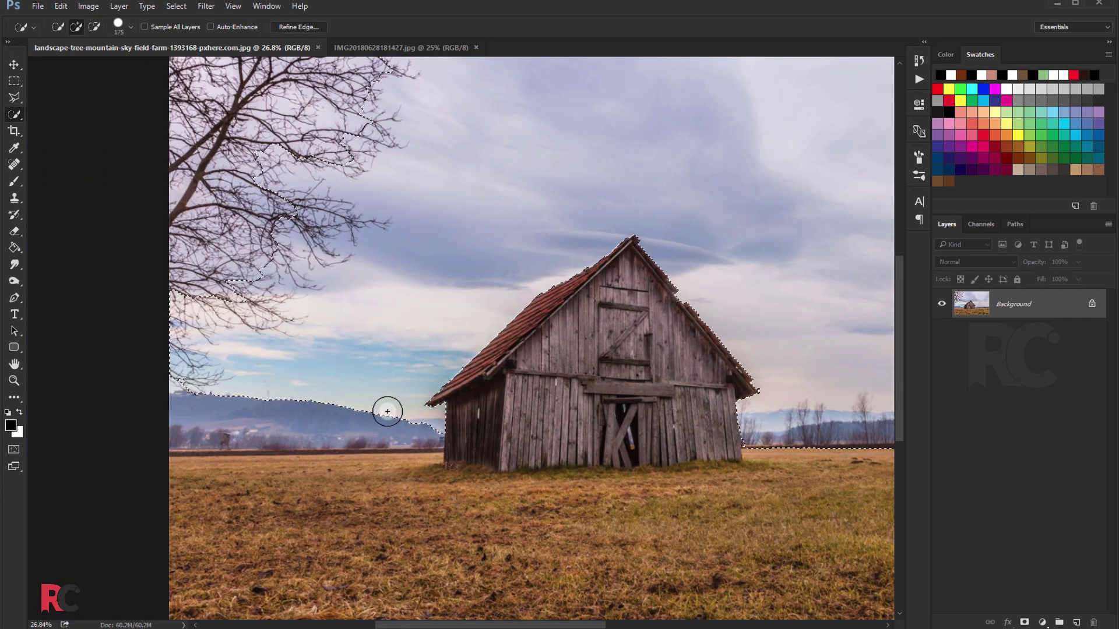
scroll(299, 255, "down", 2)
mouse_move(299, 254)
left_mouse_down()
mouse_move(180, 141)
mouse_move(150, 287)
left_mouse_up()
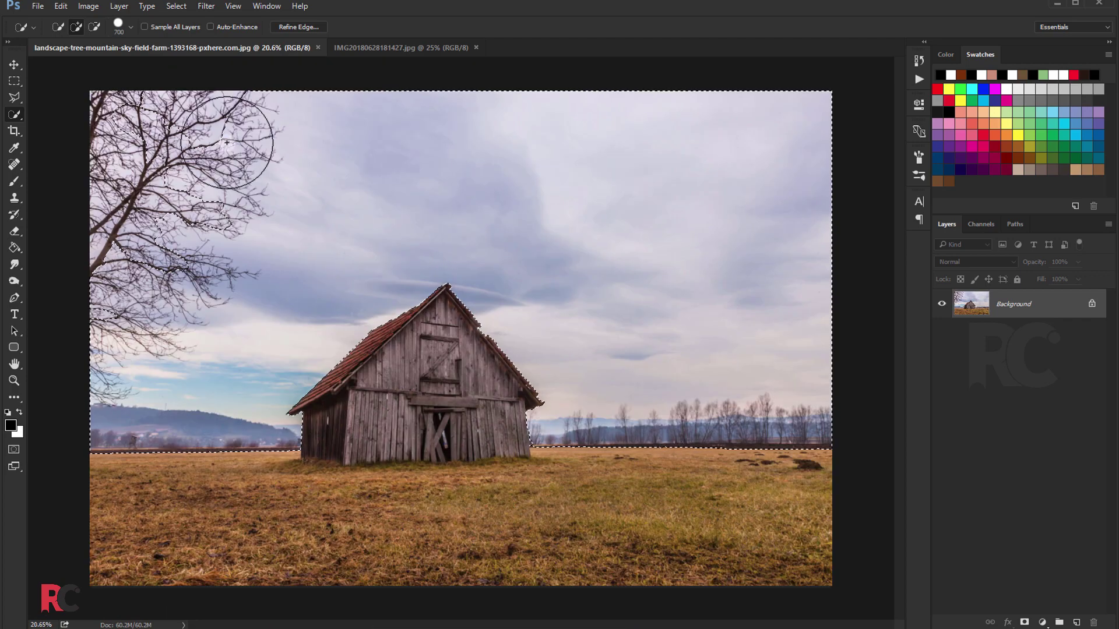
key("bracketright")
key("bracketright")
key("bracketright")
scroll(264, 268, "down", 1)
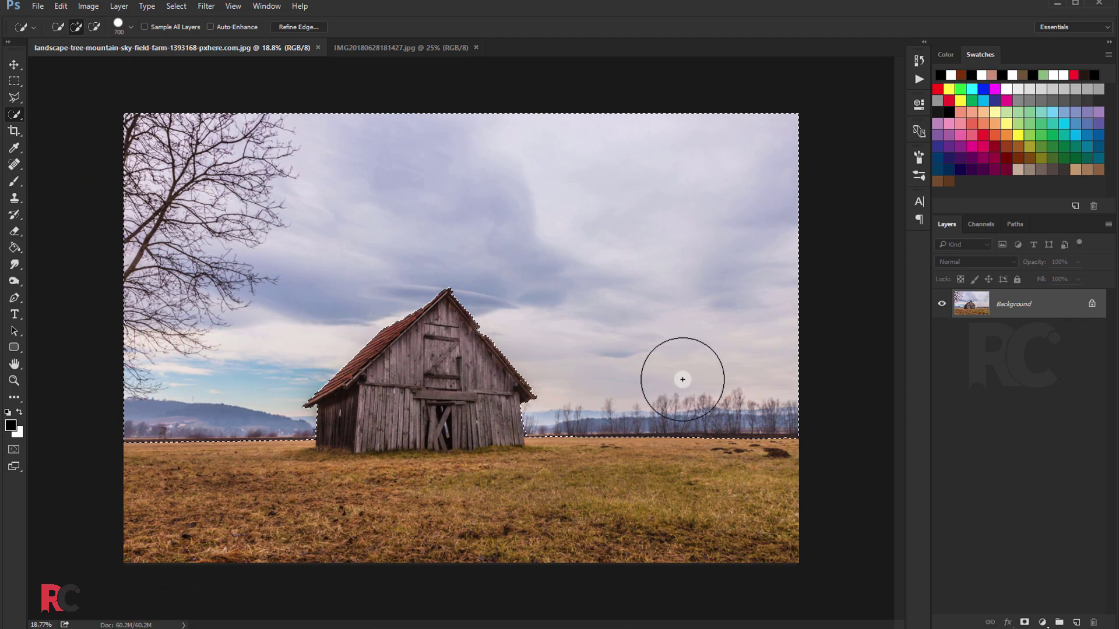
Step: Add a layer mask to the barn photo and invert it to keep barn and field
left_click(1024, 623)
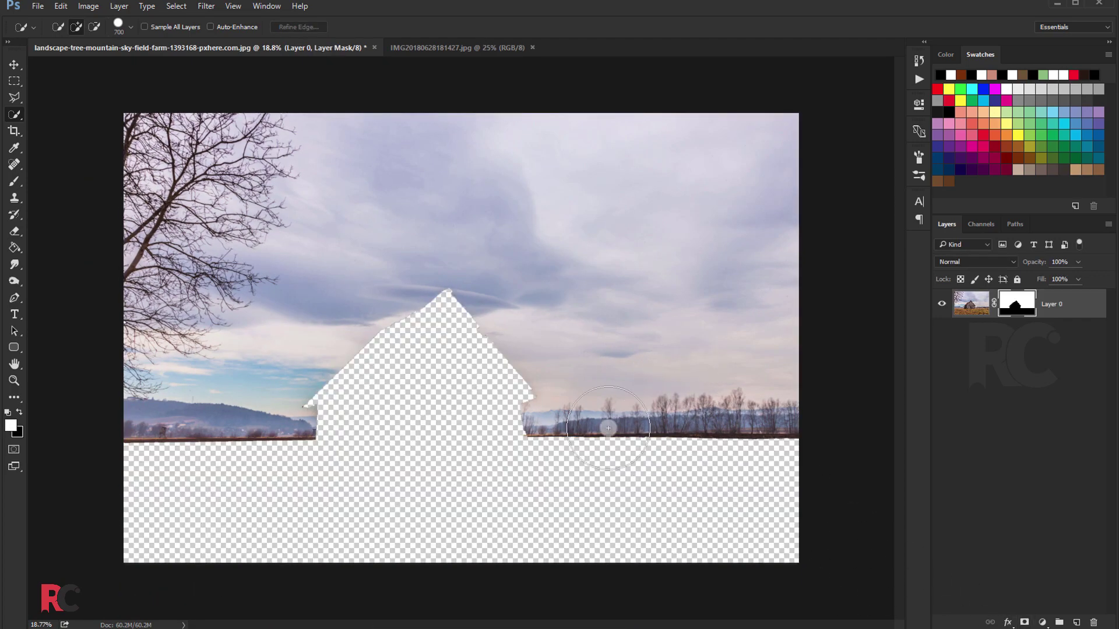
left_click(88, 7)
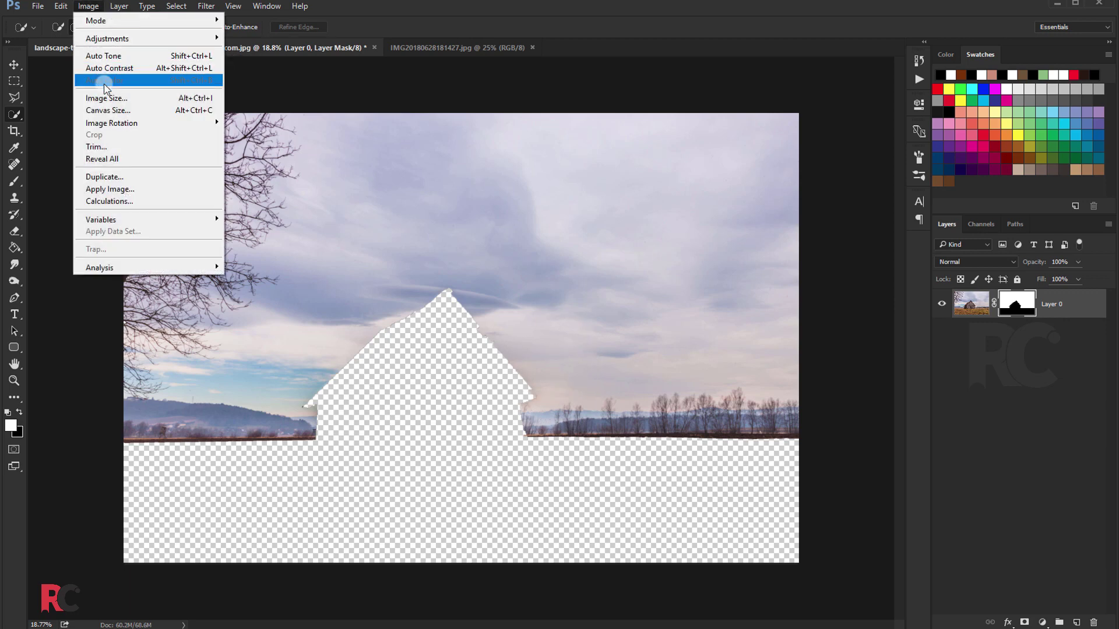
left_click(100, 95)
left_click(635, 309)
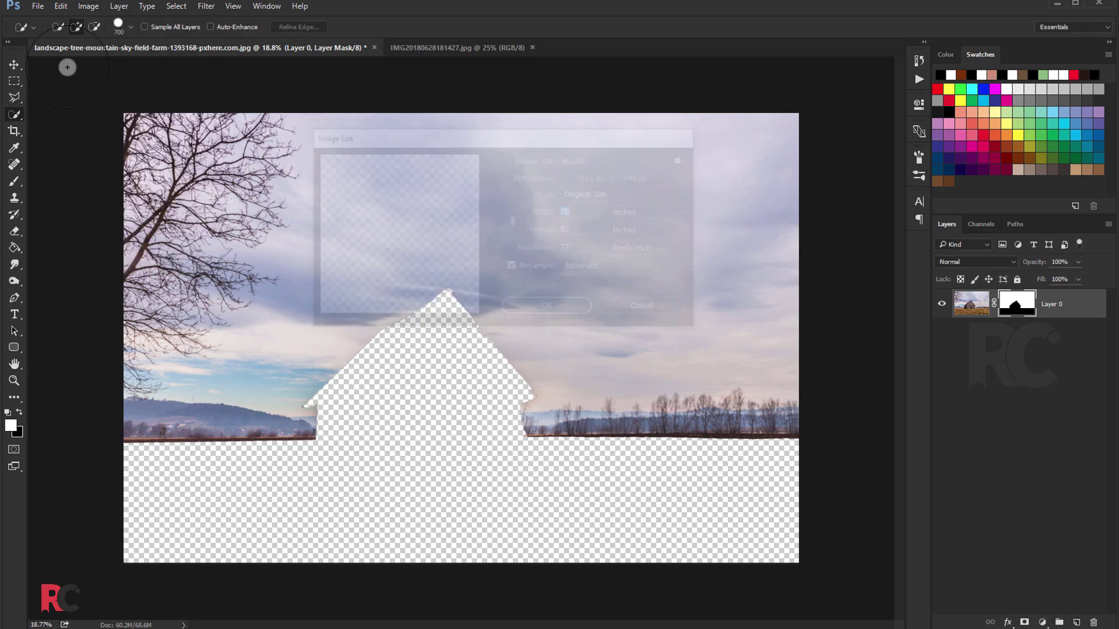
left_click(89, 7)
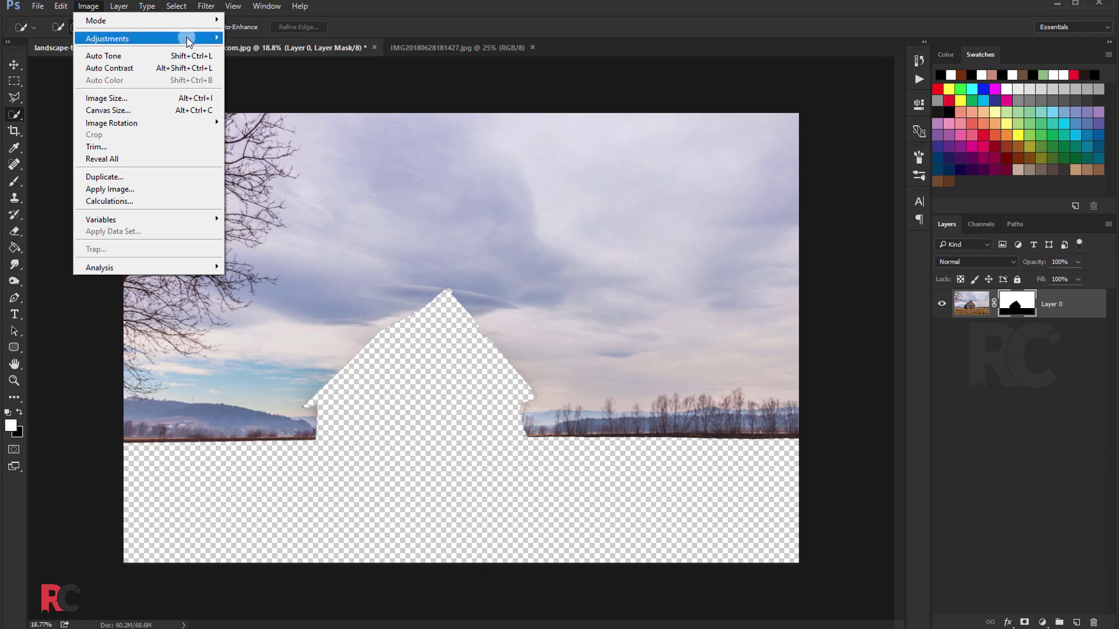
left_click(256, 183)
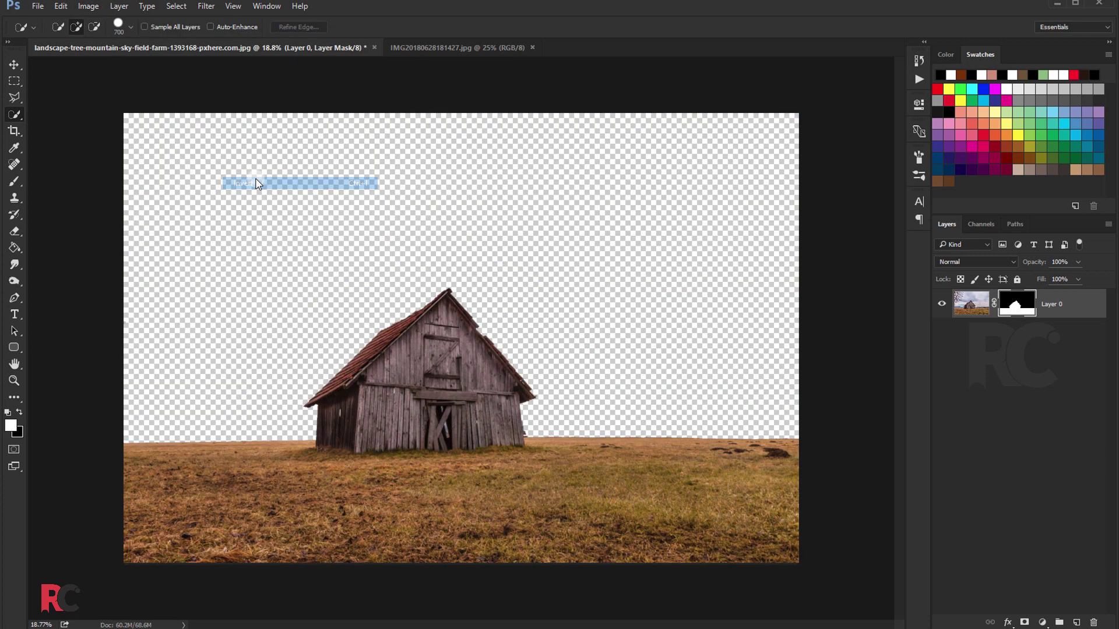
left_click(14, 64)
Step: Create a new 13 × 15 inch document
left_click(38, 6)
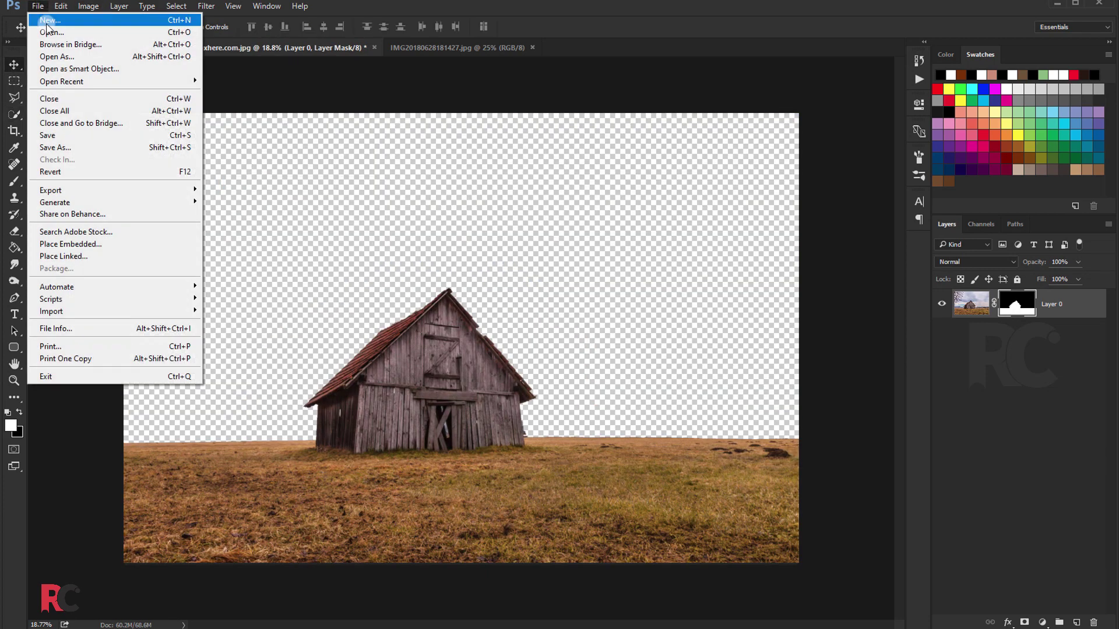
left_click(741, 312)
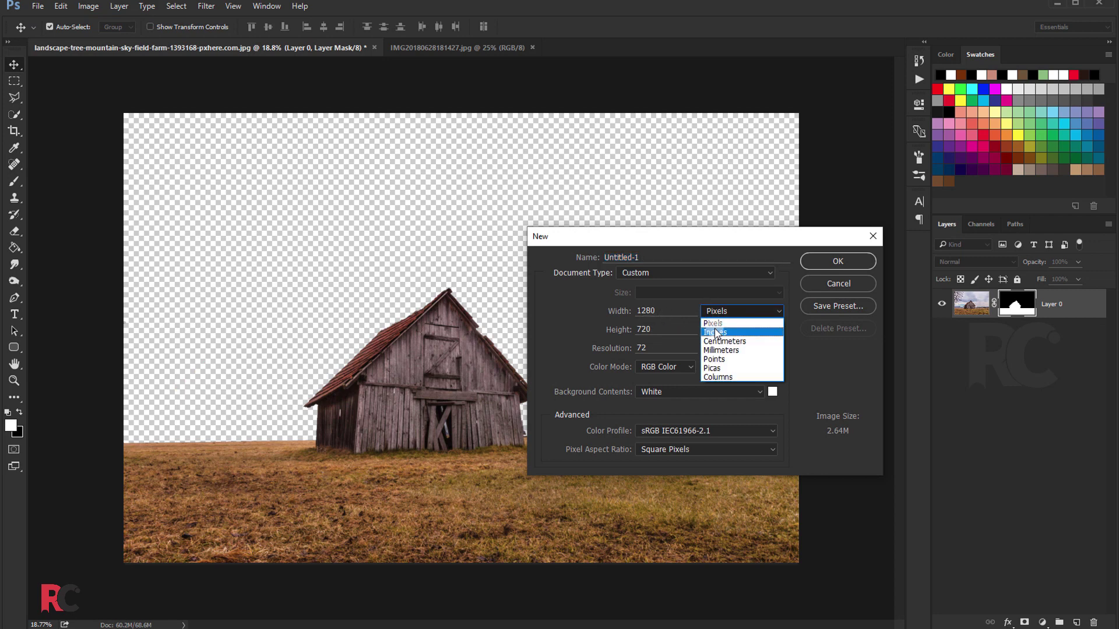
type("13")
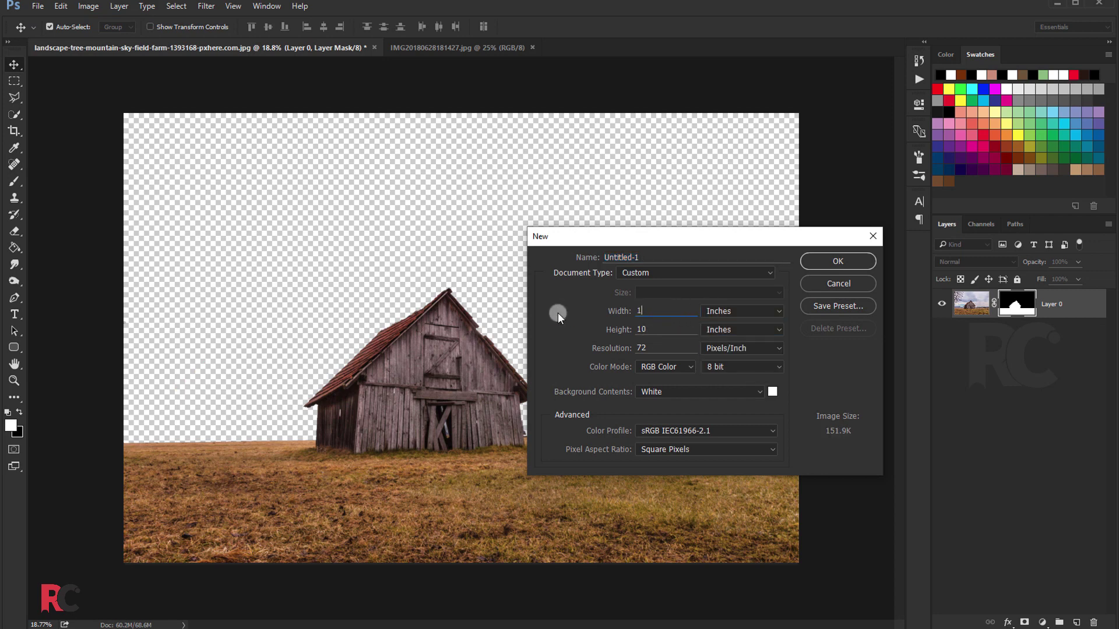
key("Tab")
type("15")
key("Tab")
left_click(809, 262)
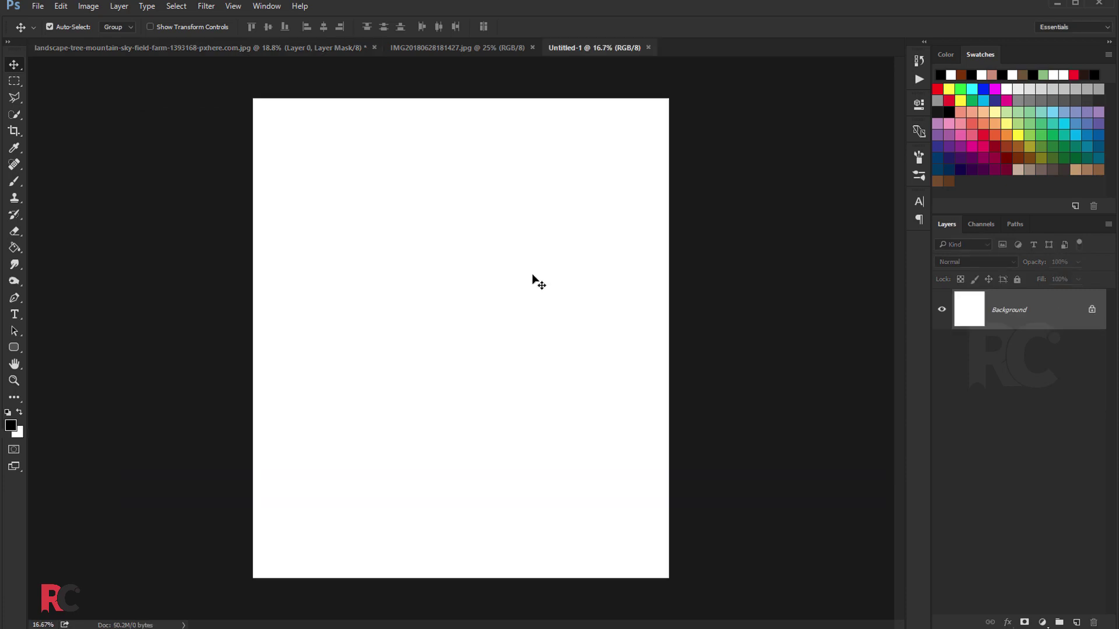
Step: Place the masked barn into psd.psd, enlarged slightly along the bottom, and close the barn file
left_click(236, 47)
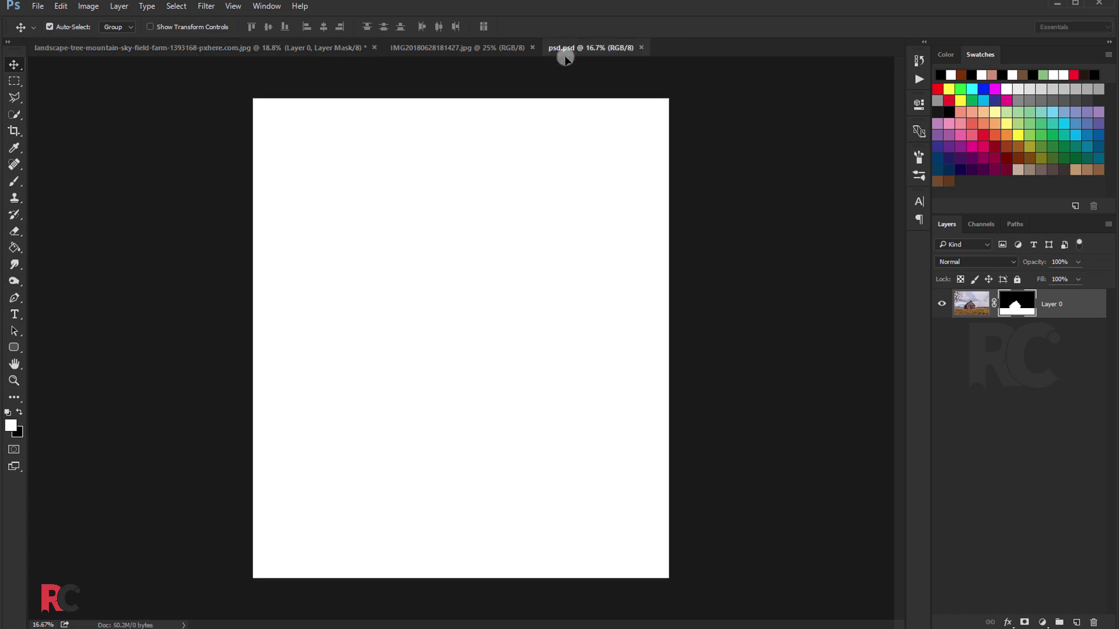
left_click_drag(458, 332, 495, 290)
scroll(492, 289, "down", 1)
key("ctrl+t")
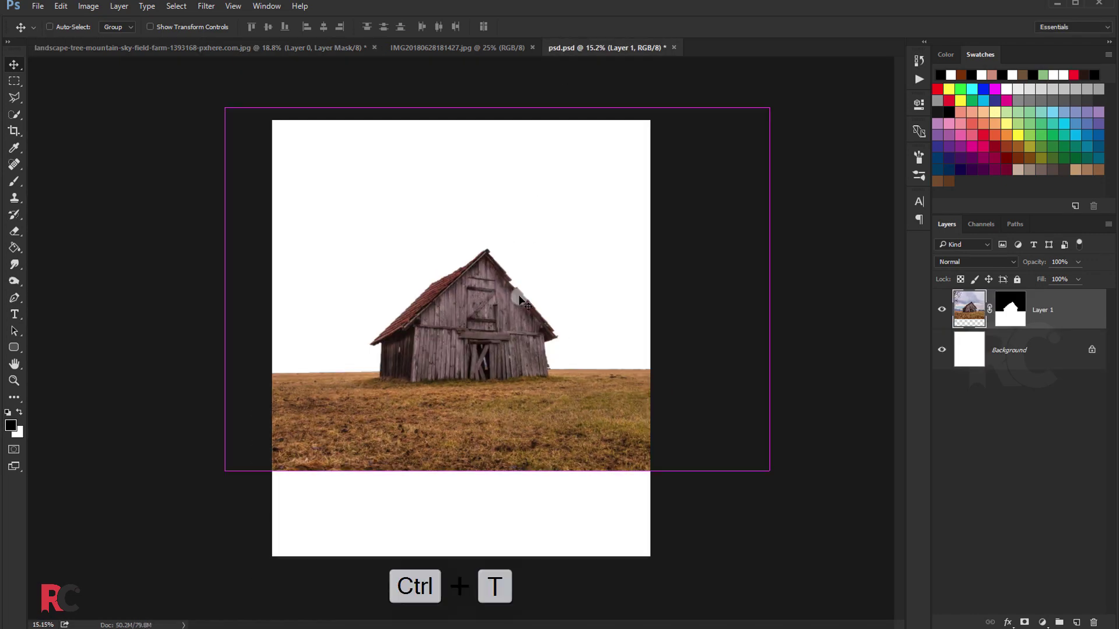
left_click_drag(506, 344, 506, 424)
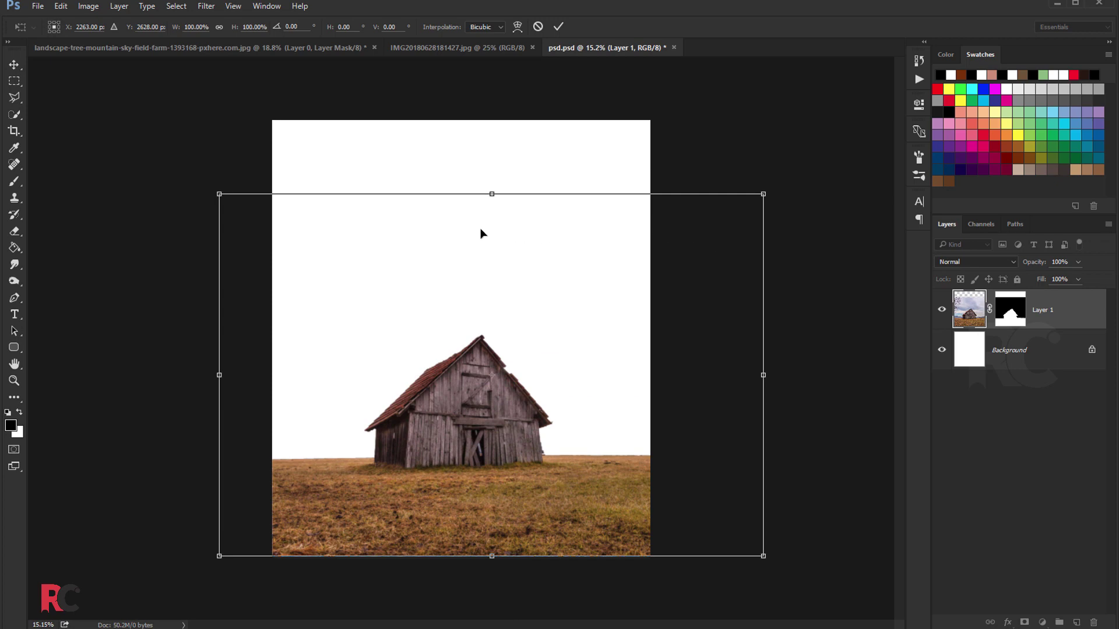
left_click_drag(766, 190, 776, 187)
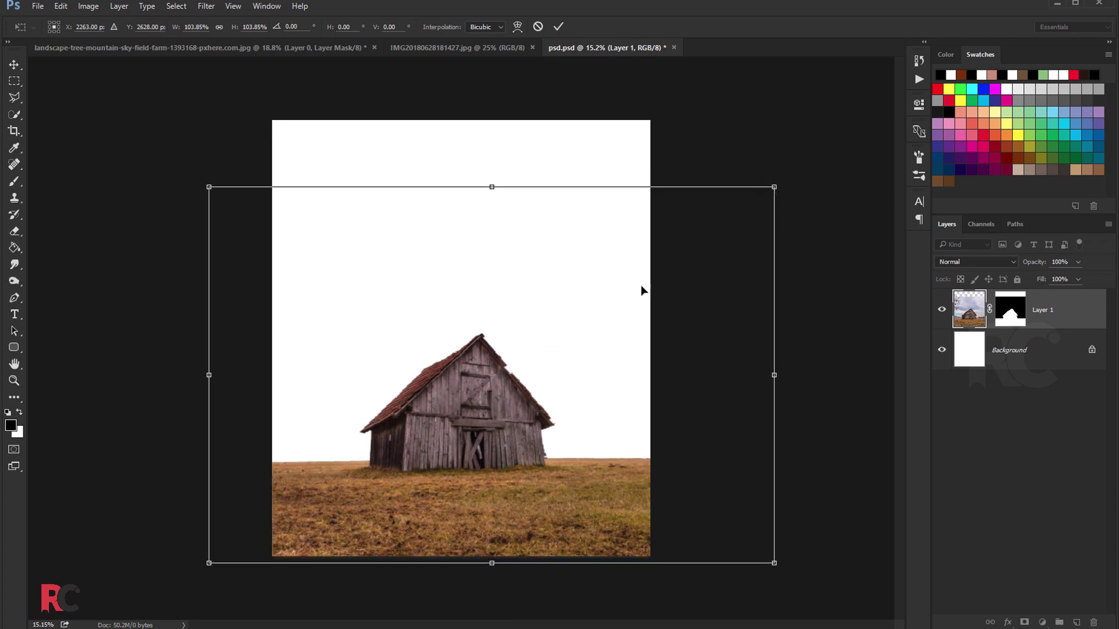
left_click_drag(641, 285, 639, 278)
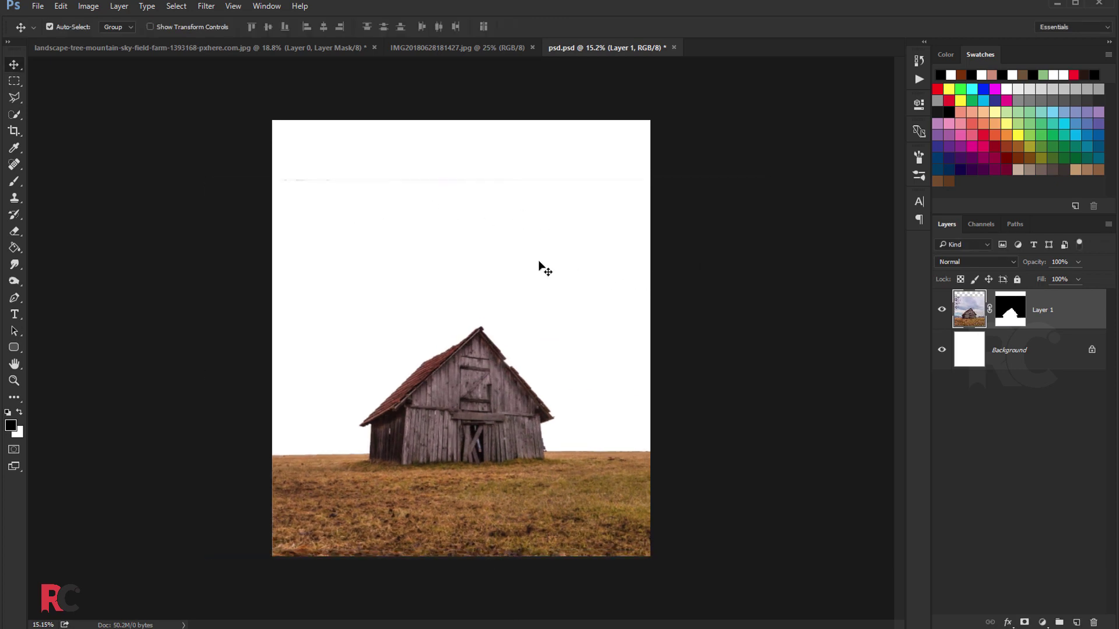
key("ctrl+0")
key("ctrl+minus")
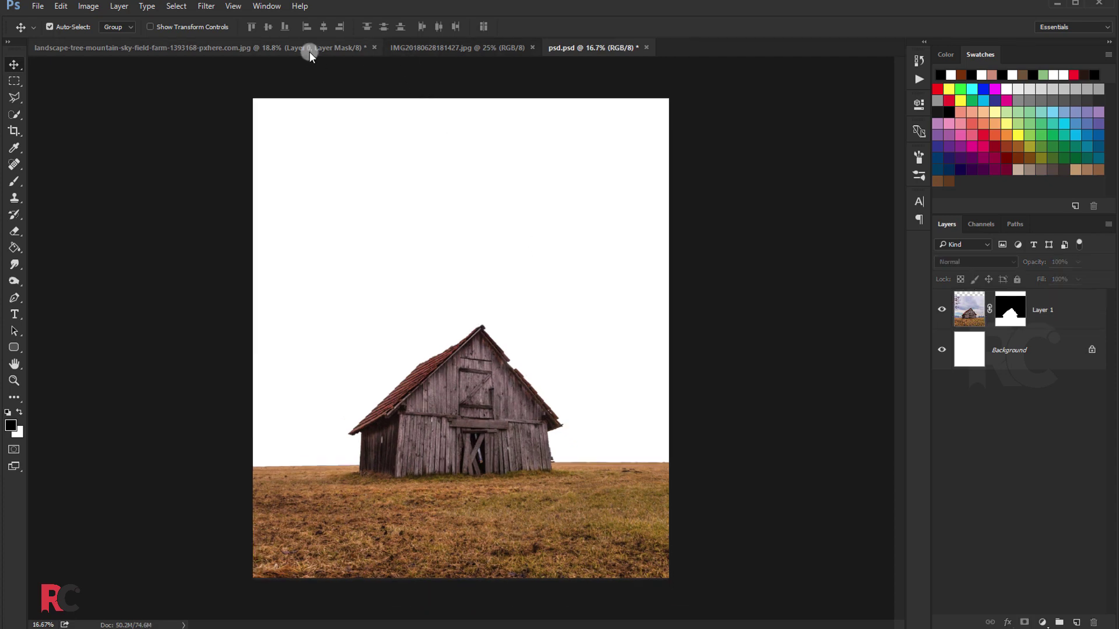
left_click(309, 49)
left_click(374, 47)
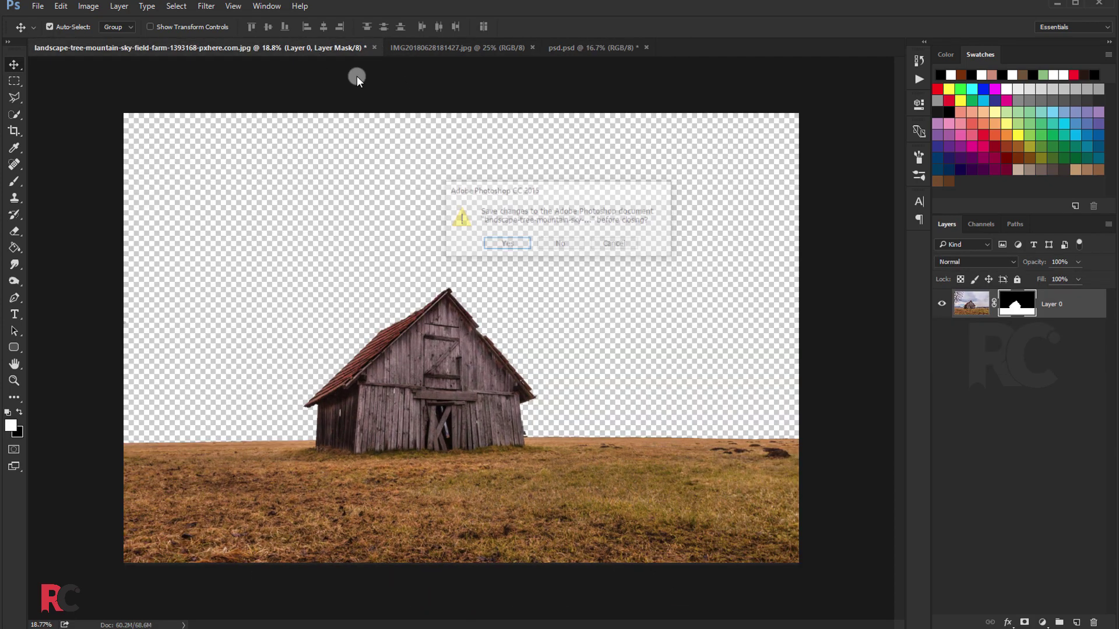
Step: Discard the barn file changes and darken the sky photo with Brightness/Contrast (about -104/73)
left_click(560, 245)
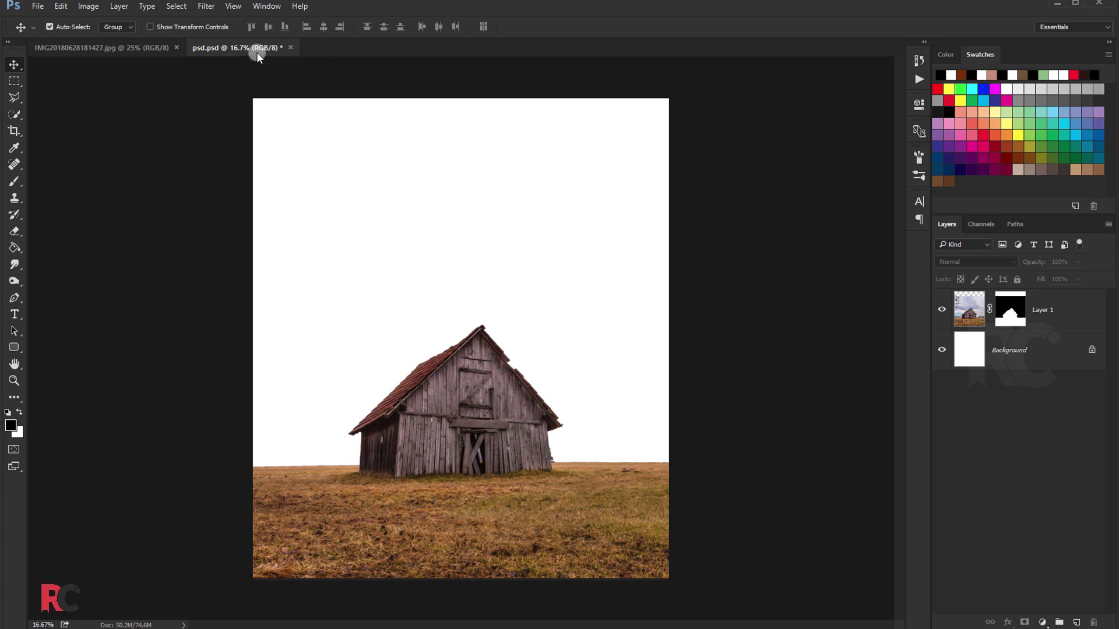
left_click(149, 51)
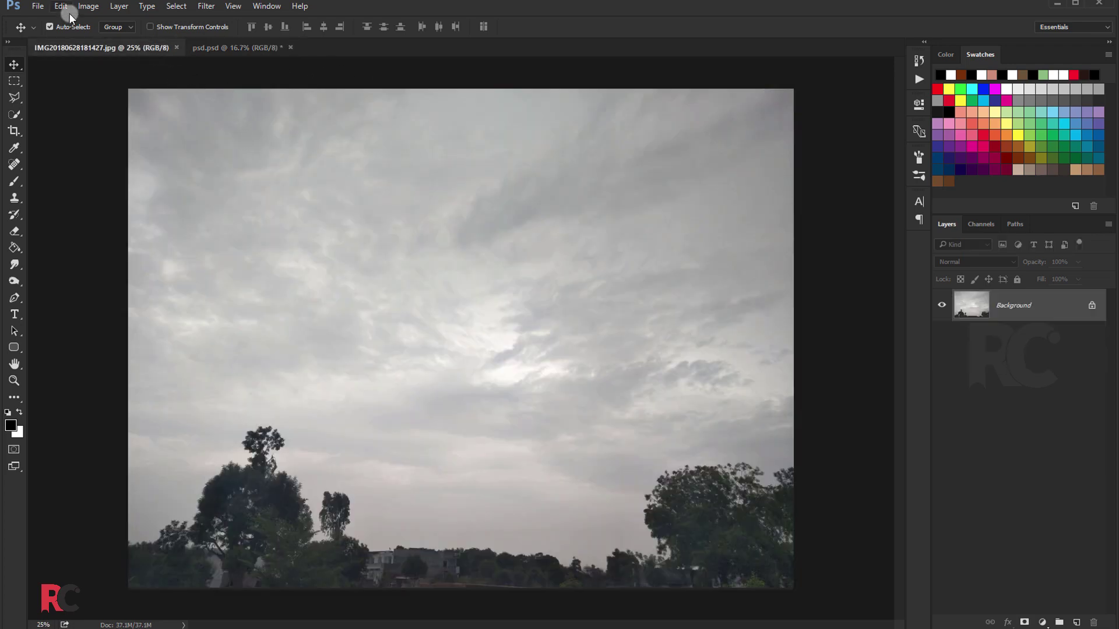
left_click(88, 6)
left_click(251, 35)
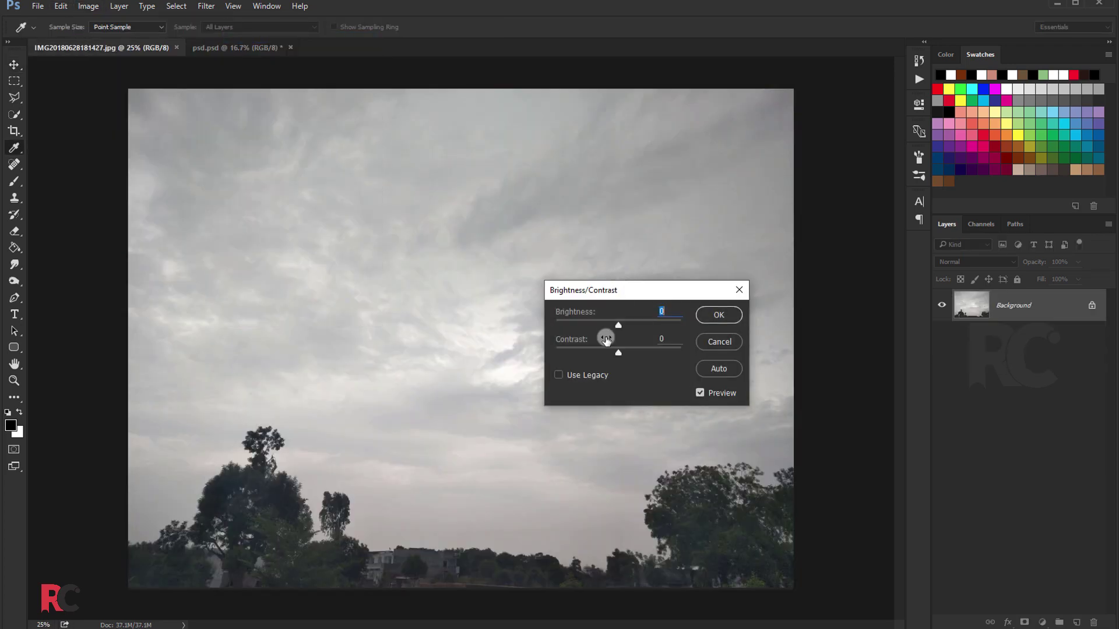
left_click(596, 321)
left_click(632, 350)
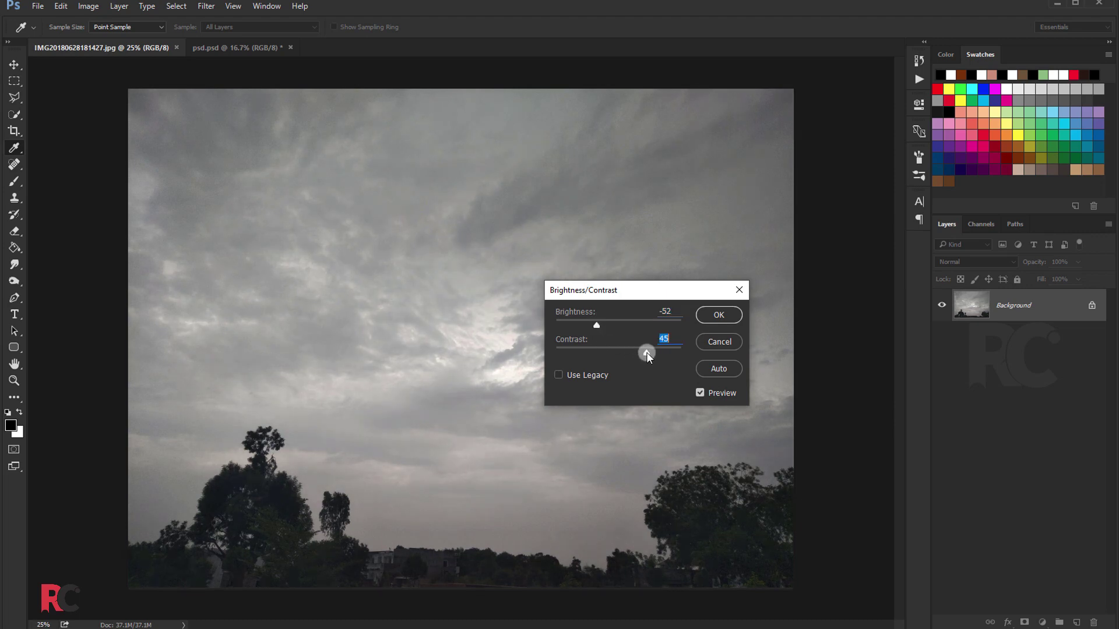
left_click_drag(586, 324, 575, 325)
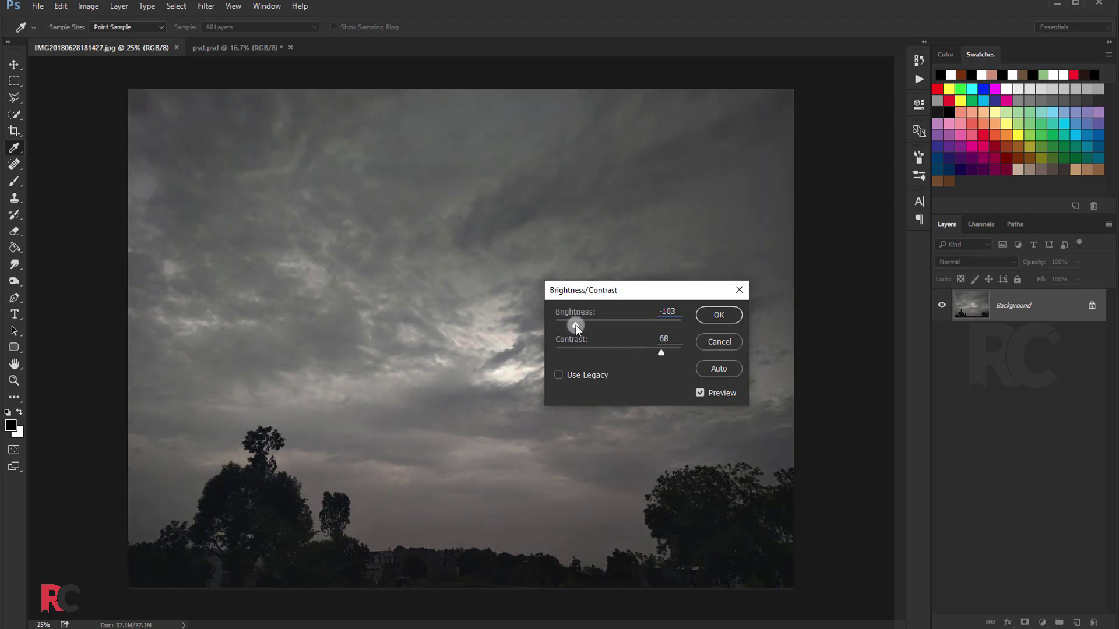
left_click_drag(662, 354, 664, 353)
left_click(707, 320)
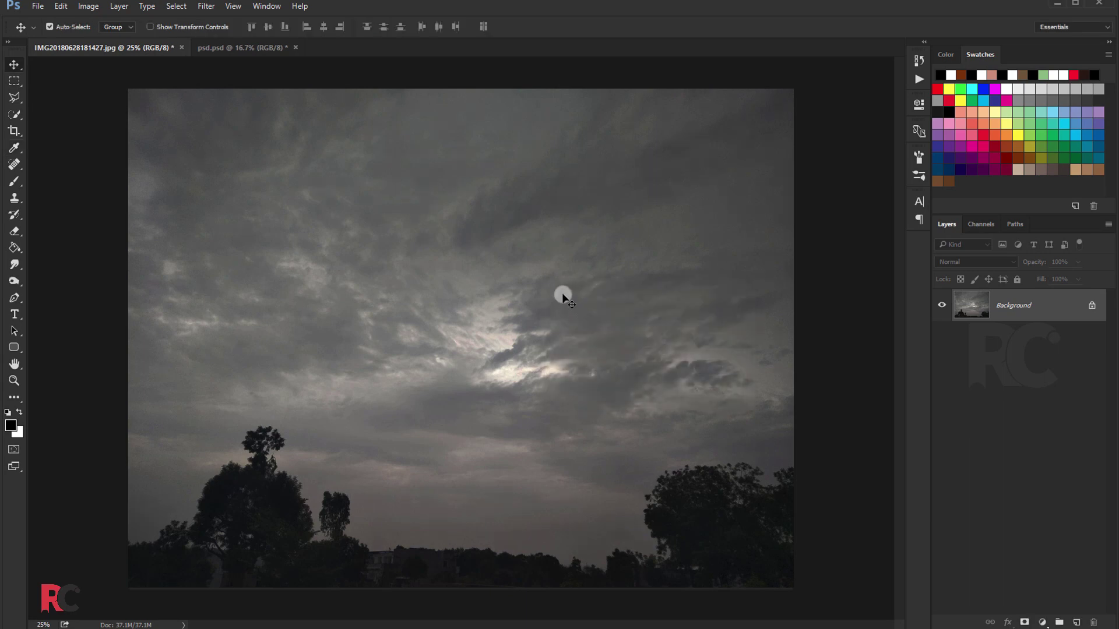
Step: Add a FoggyNight.3DL Color Lookup at about 72% opacity and merge it down
left_click(1042, 623)
left_click(1024, 540)
left_click(833, 141)
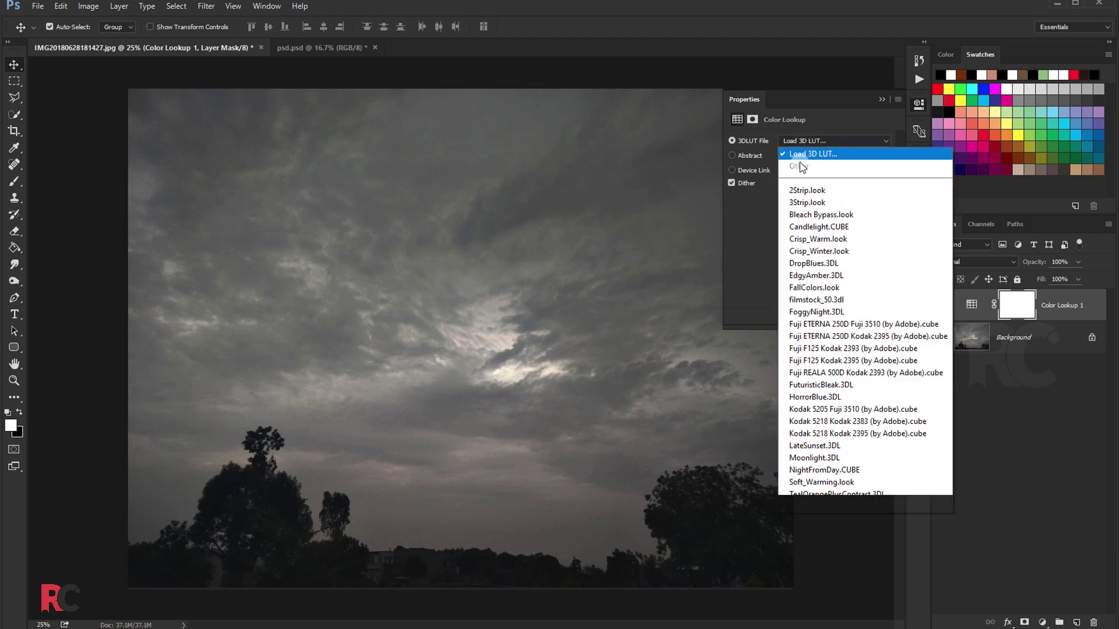
left_click(816, 311)
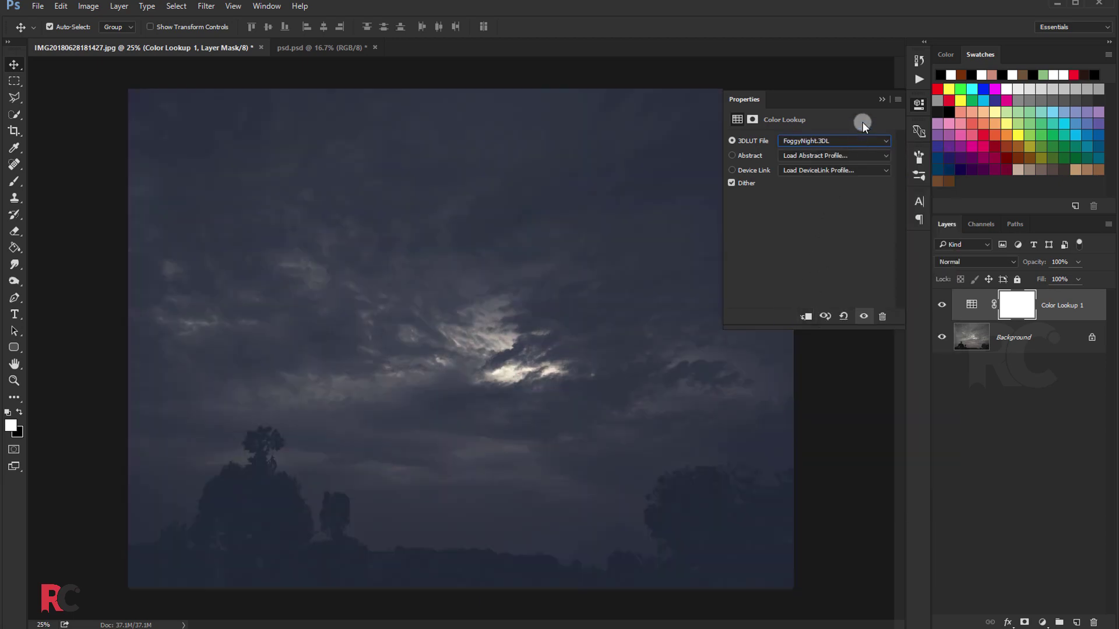
left_click(881, 99)
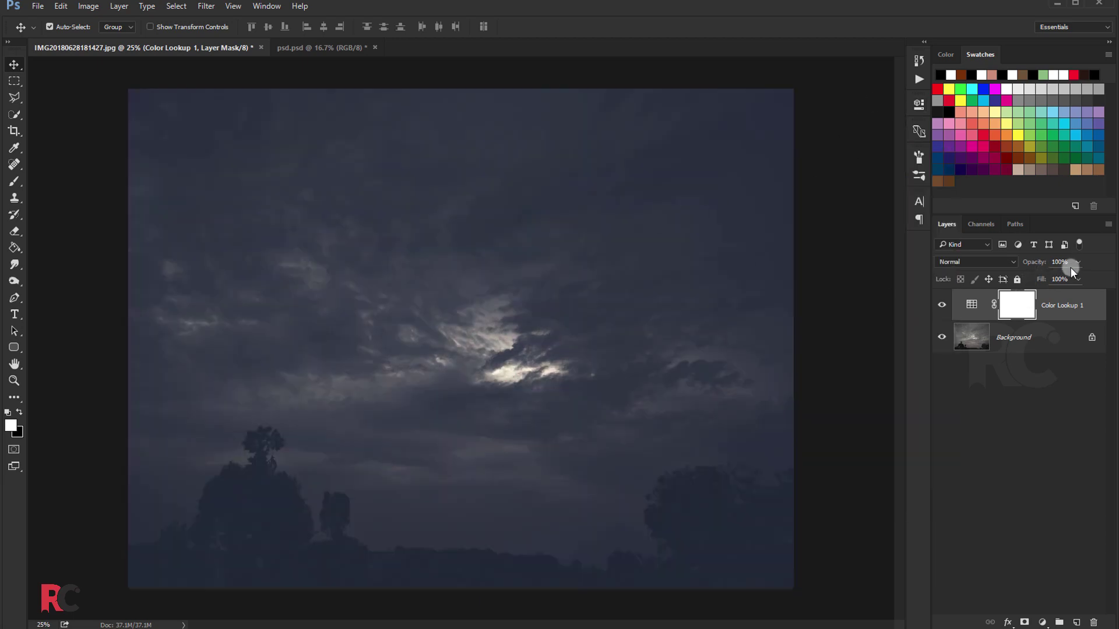
left_click(1060, 280)
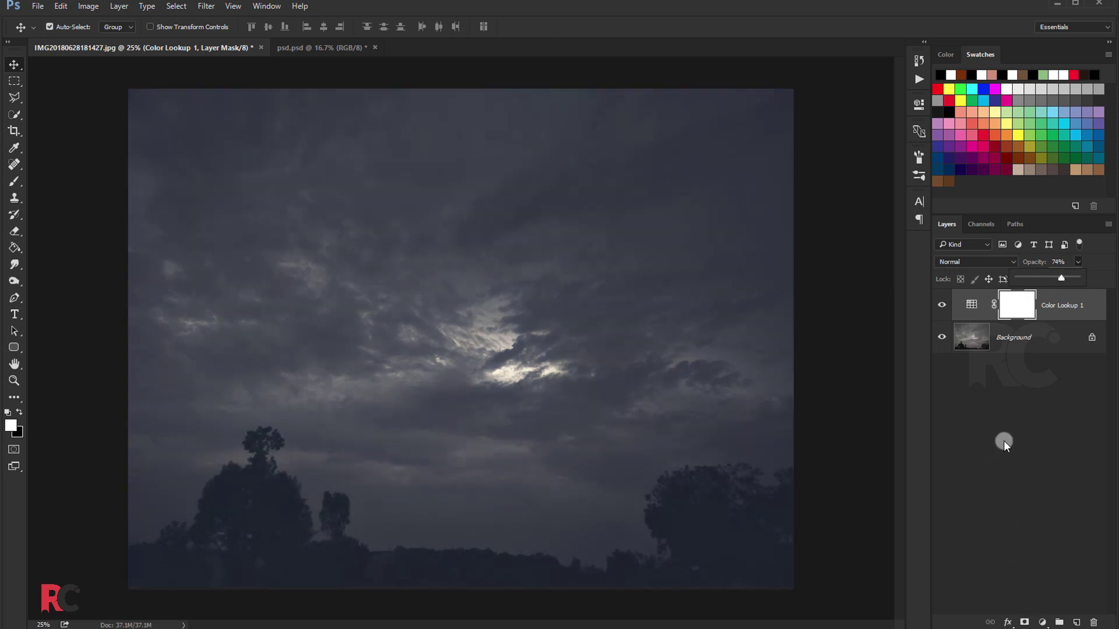
right_click(1060, 304)
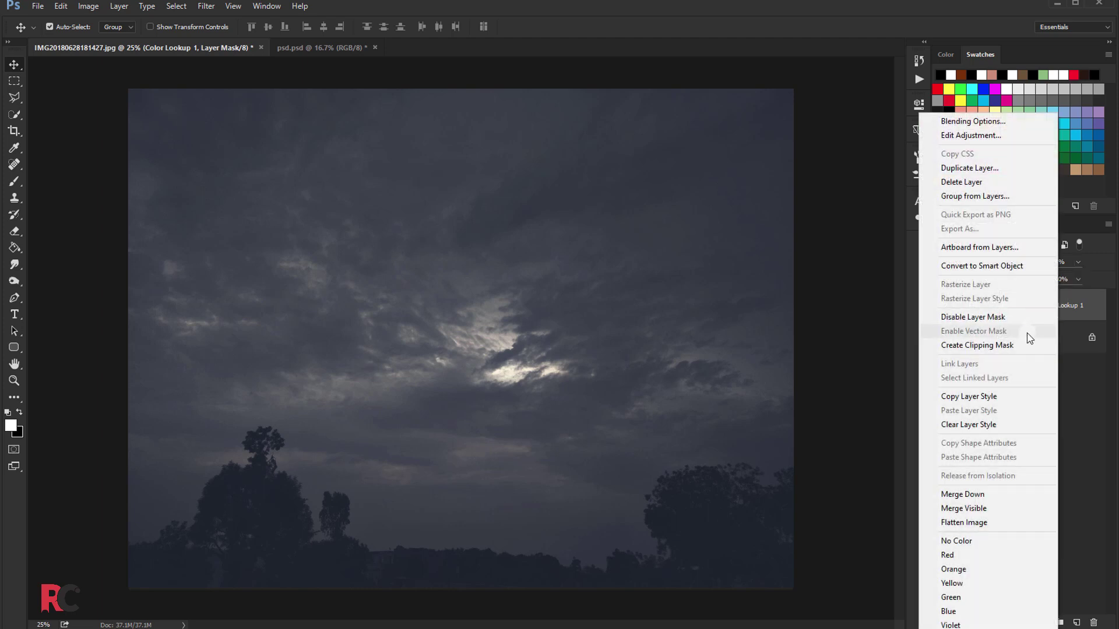
left_click(967, 493)
Step: Add a Curves layer clipped to the sky, pulling the top-right point down to dim highlights
left_click(1042, 622)
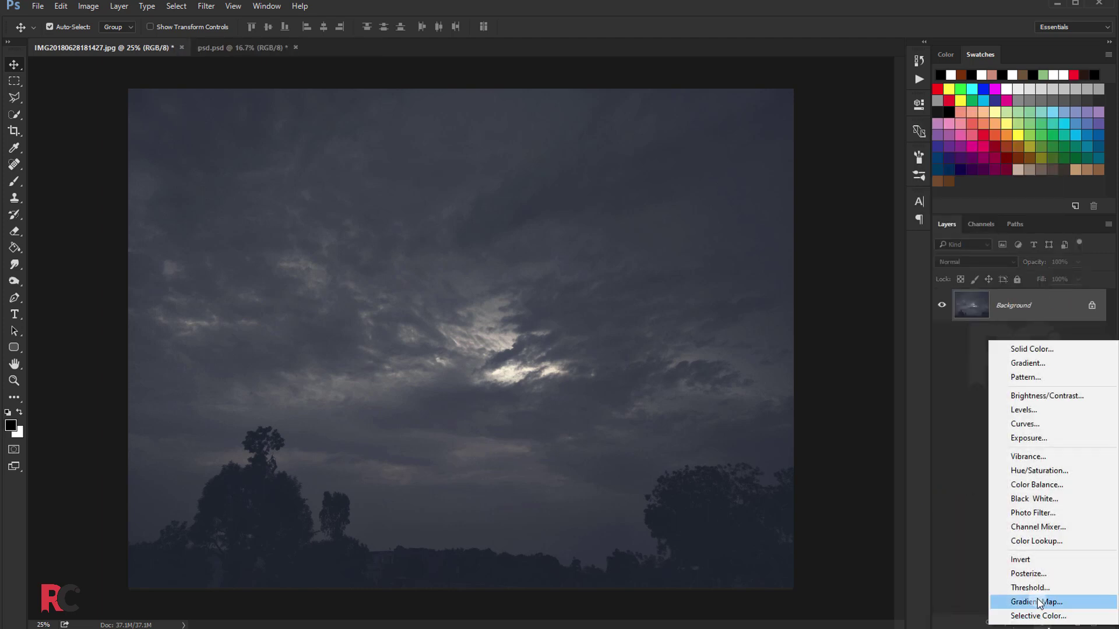
left_click(1020, 431)
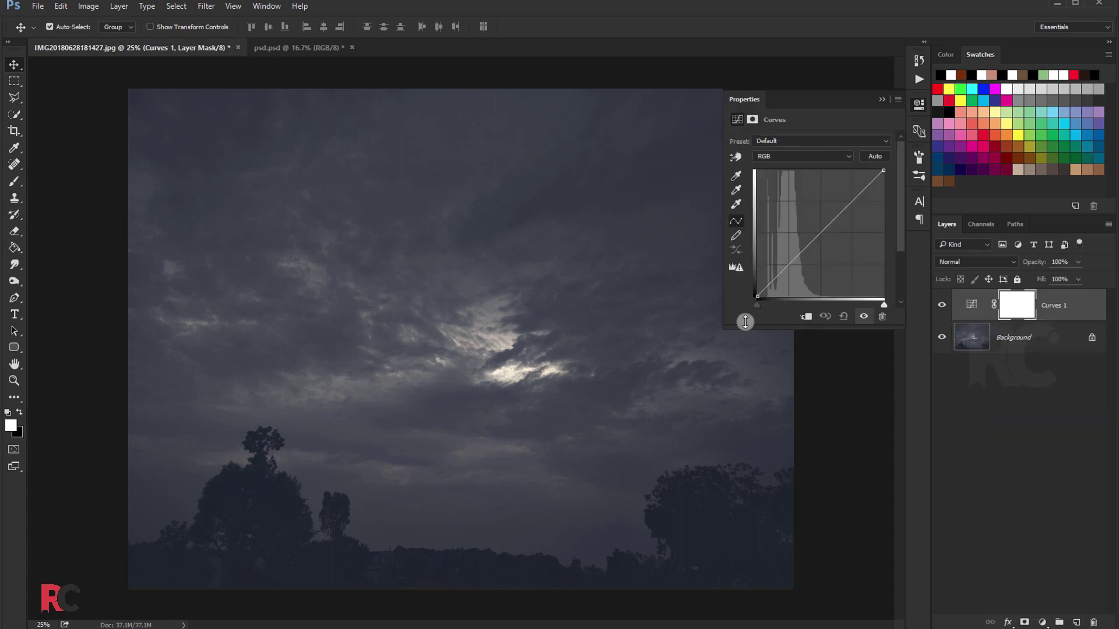
left_click(806, 316)
mouse_move(880, 175)
left_mouse_down()
mouse_move(886, 194)
mouse_move(885, 184)
left_mouse_up()
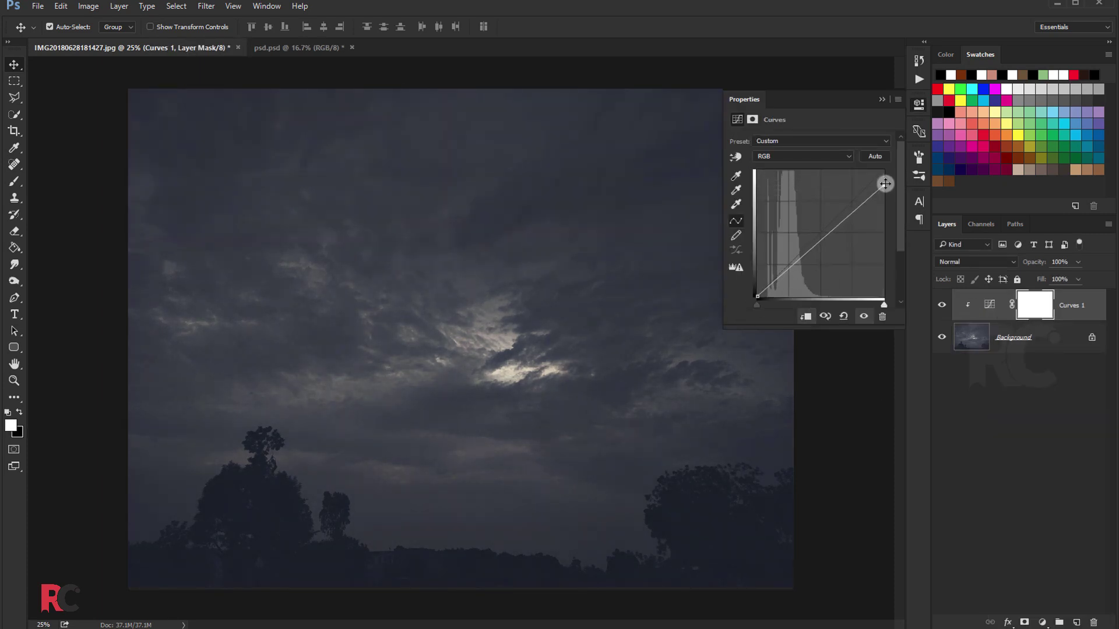
left_click(879, 102)
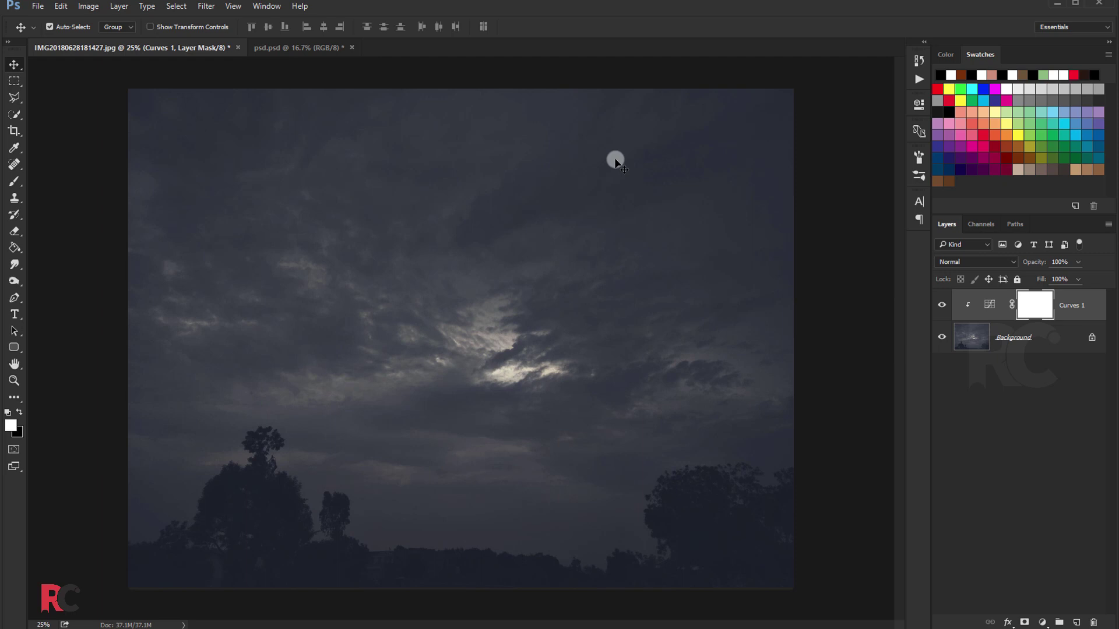
Step: Merge the curves into the sky and copy the sky into the psd.psd composite
right_click(1099, 301)
left_click(994, 493)
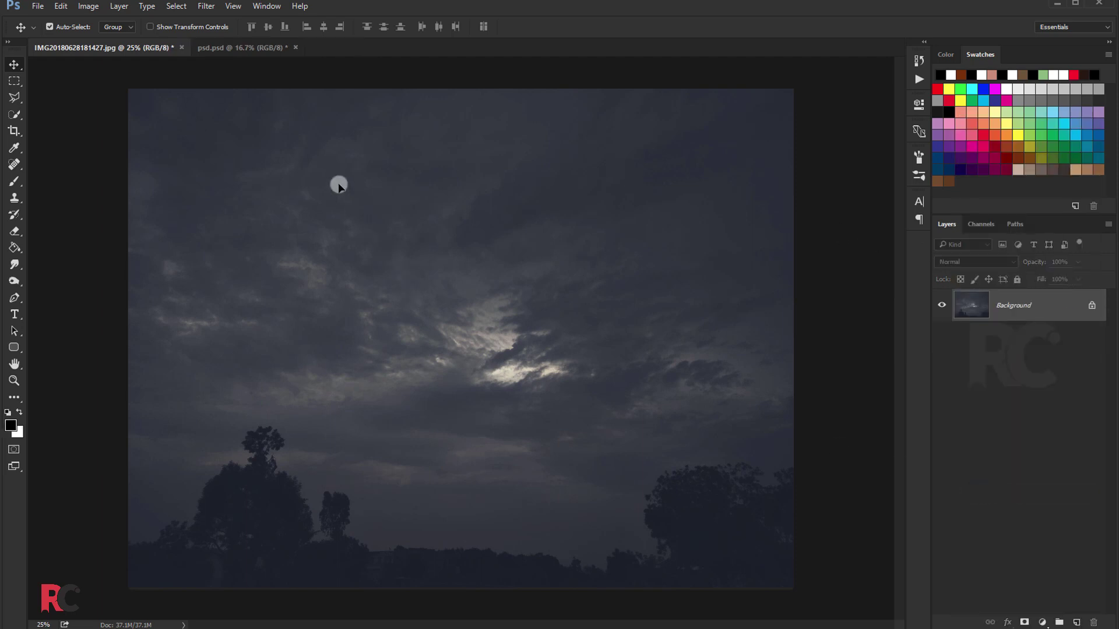
mouse_move(338, 185)
left_mouse_down()
mouse_move(258, 48)
mouse_move(360, 184)
left_mouse_up()
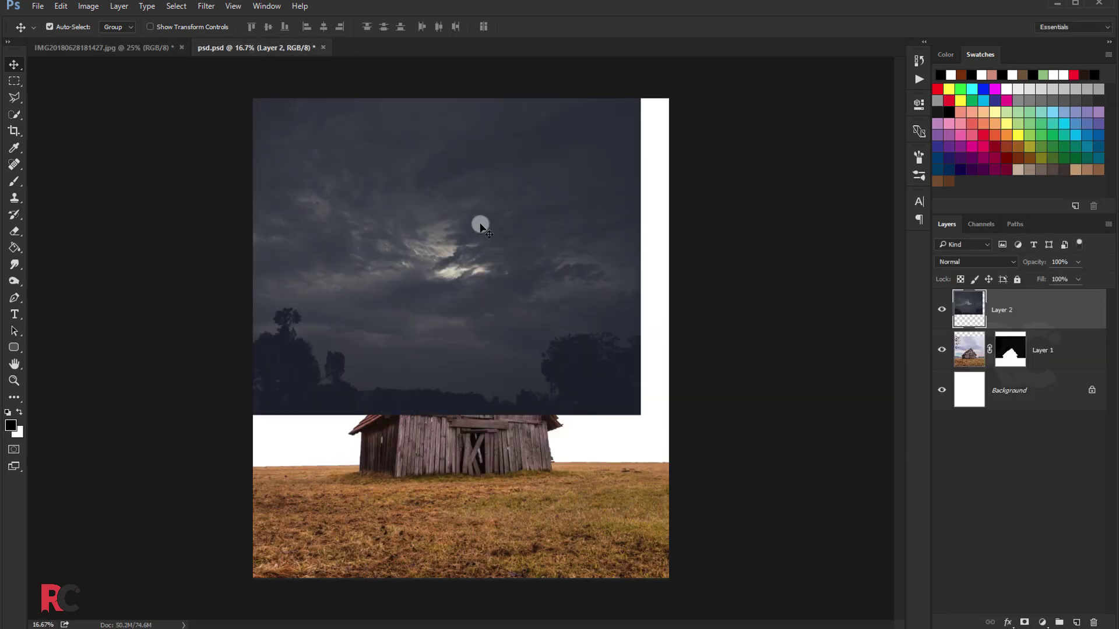
left_click_drag(480, 226, 535, 265)
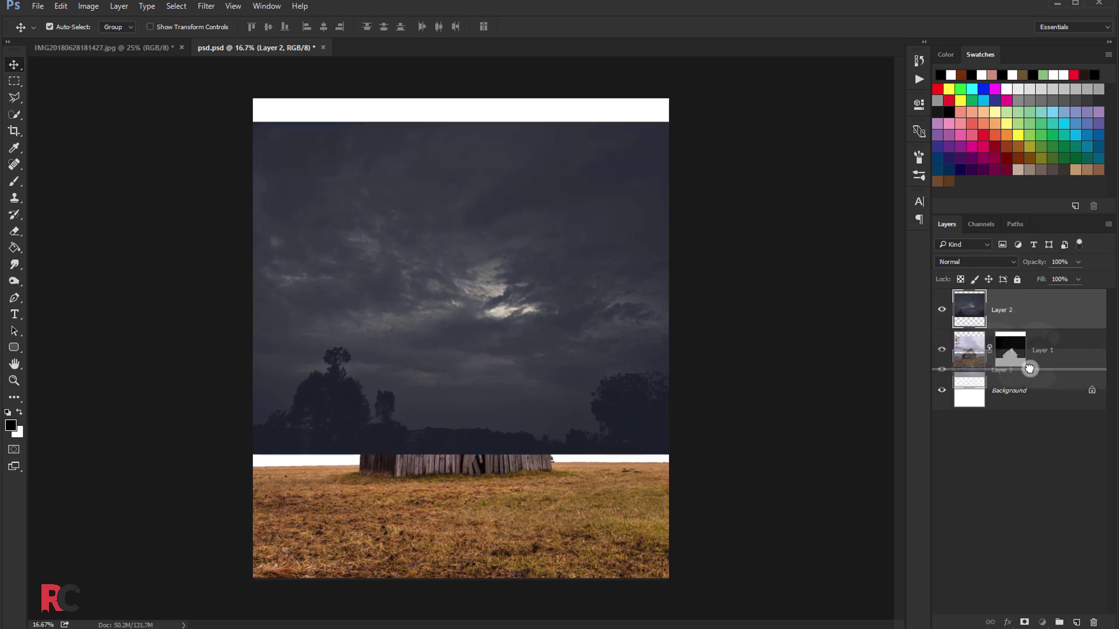
Step: Move the sky layer below the barn, delete the white Background, and start resizing the sky
left_click_drag(1005, 311, 1027, 369)
left_click(1024, 399)
key("Delete")
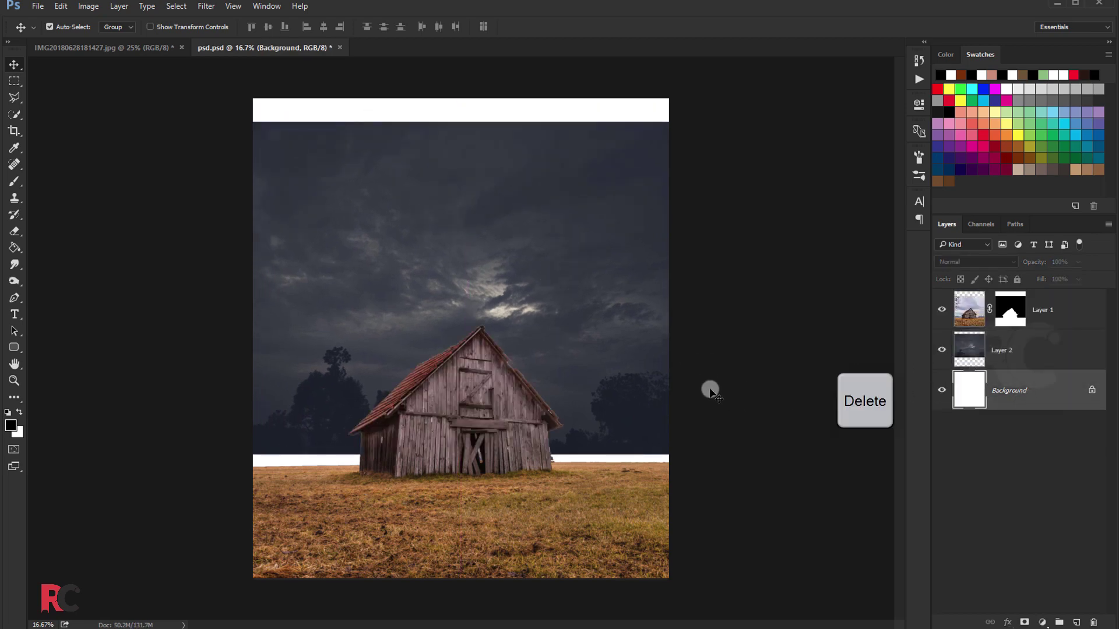
left_click_drag(460, 277, 445, 254)
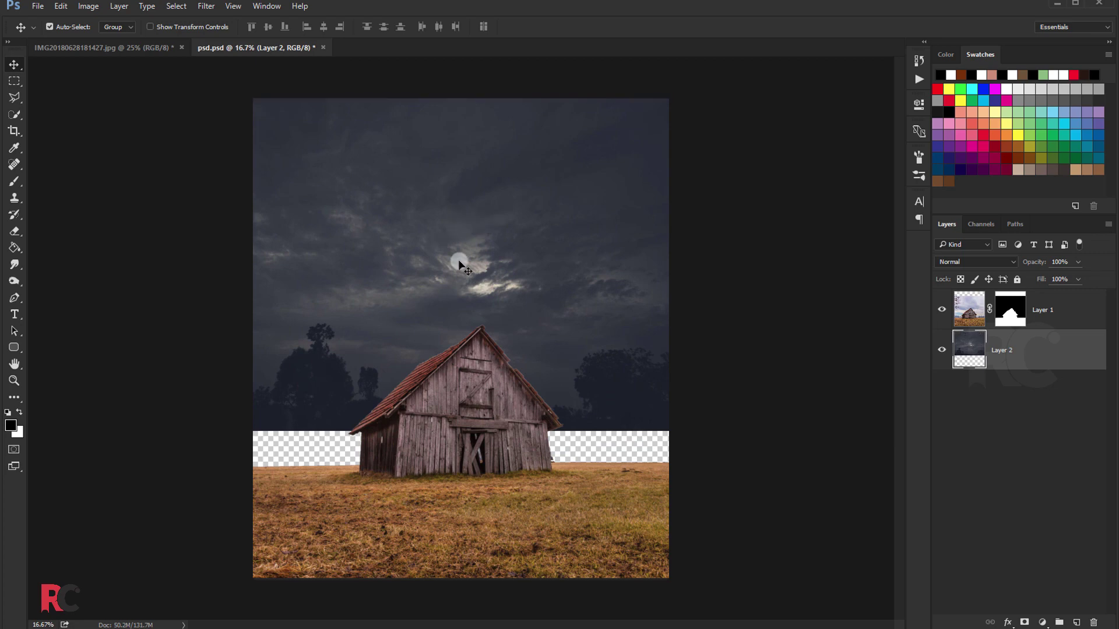
key("ctrl+t")
Step: Enlarge the sky to about 151–159% so it fills the page above the field
left_click_drag(674, 431, 735, 474)
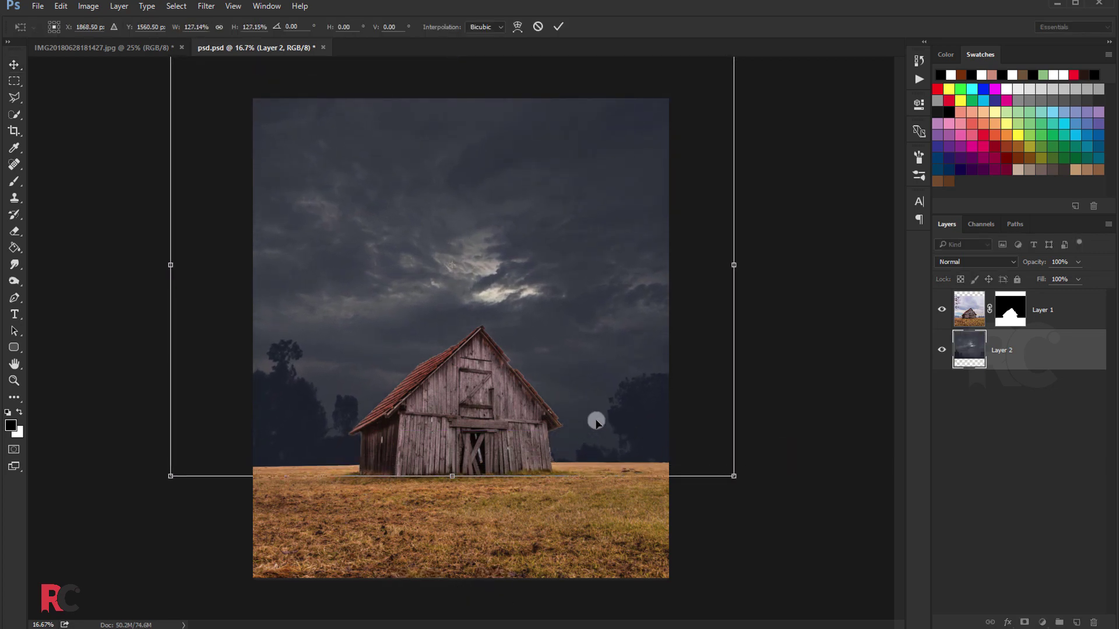
left_click_drag(587, 407, 580, 412)
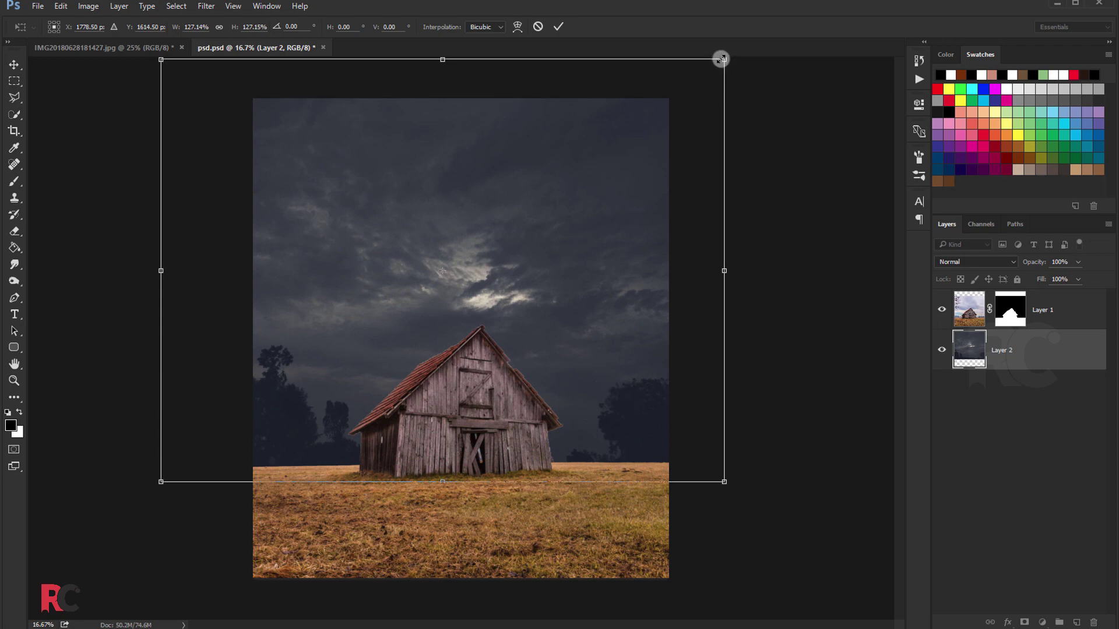
left_click_drag(721, 59, 777, 29)
mouse_move(602, 242)
left_mouse_down()
mouse_move(584, 307)
mouse_move(602, 314)
left_mouse_up()
scroll(392, 369, "down", 1)
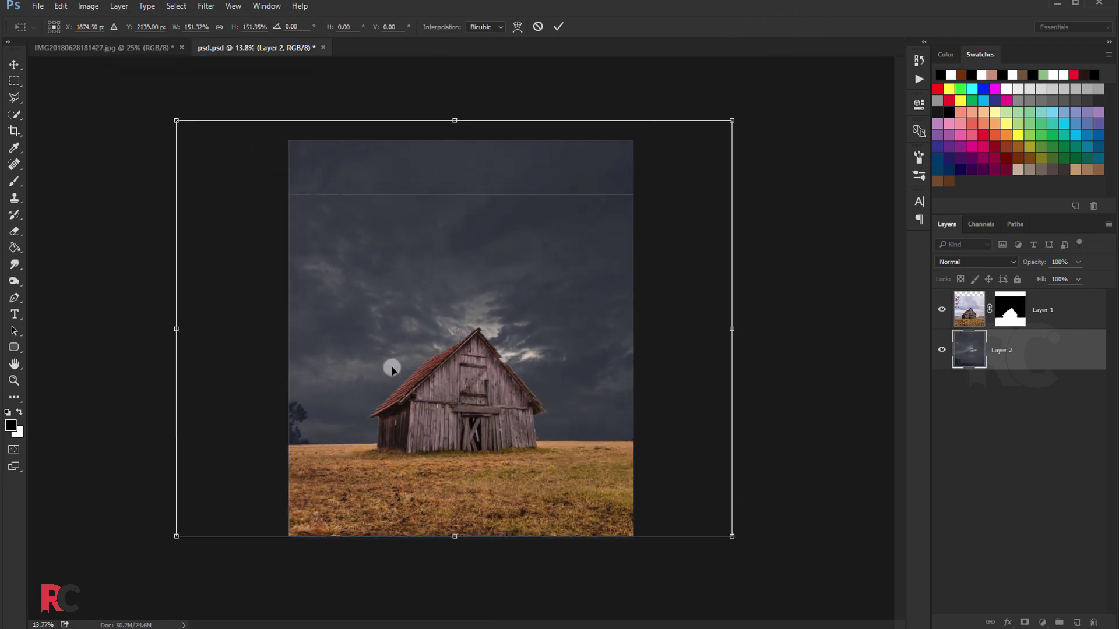
scroll(251, 413, "down", 1)
left_click_drag(227, 330, 201, 330)
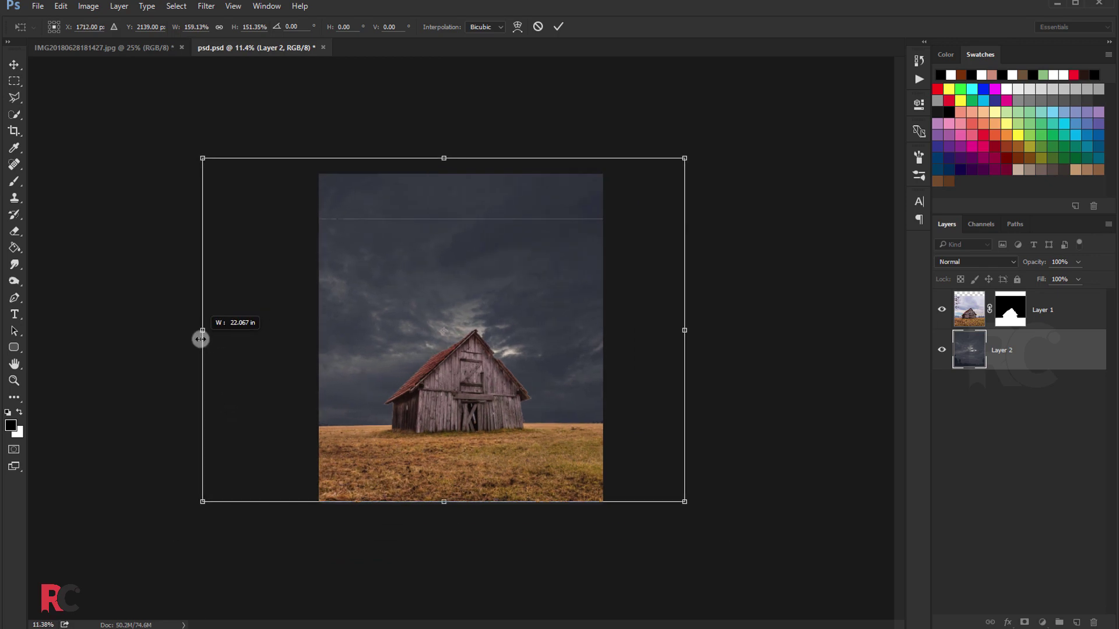
scroll(427, 305, "up", 2)
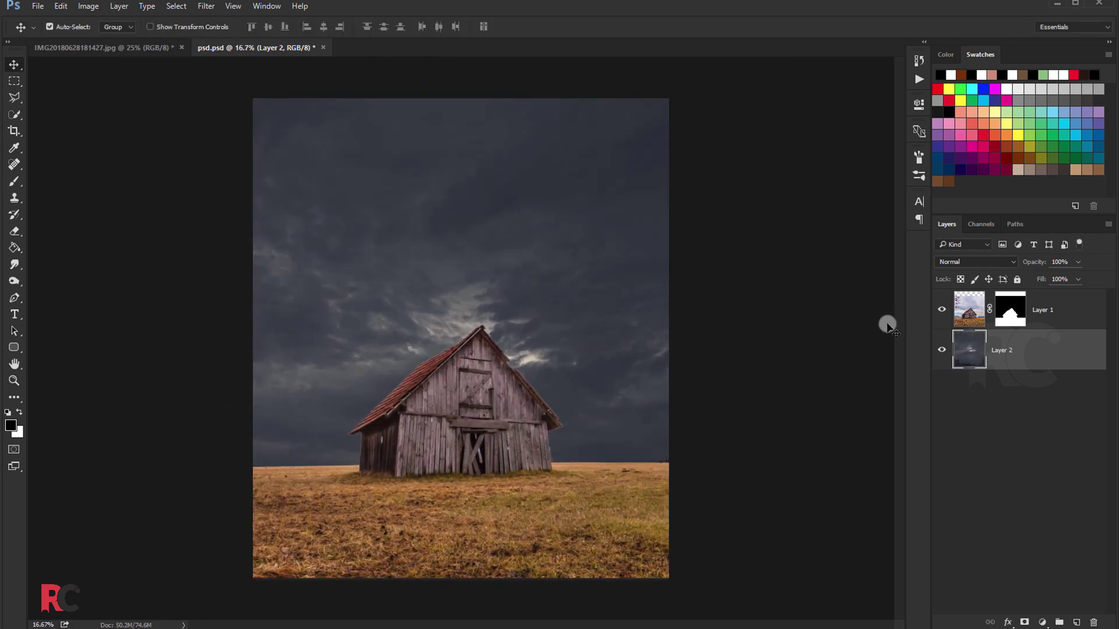
Step: Apply Layer 1's mask permanently, then zoom in and back out to check the sky
left_click(1006, 301)
right_click(1006, 302)
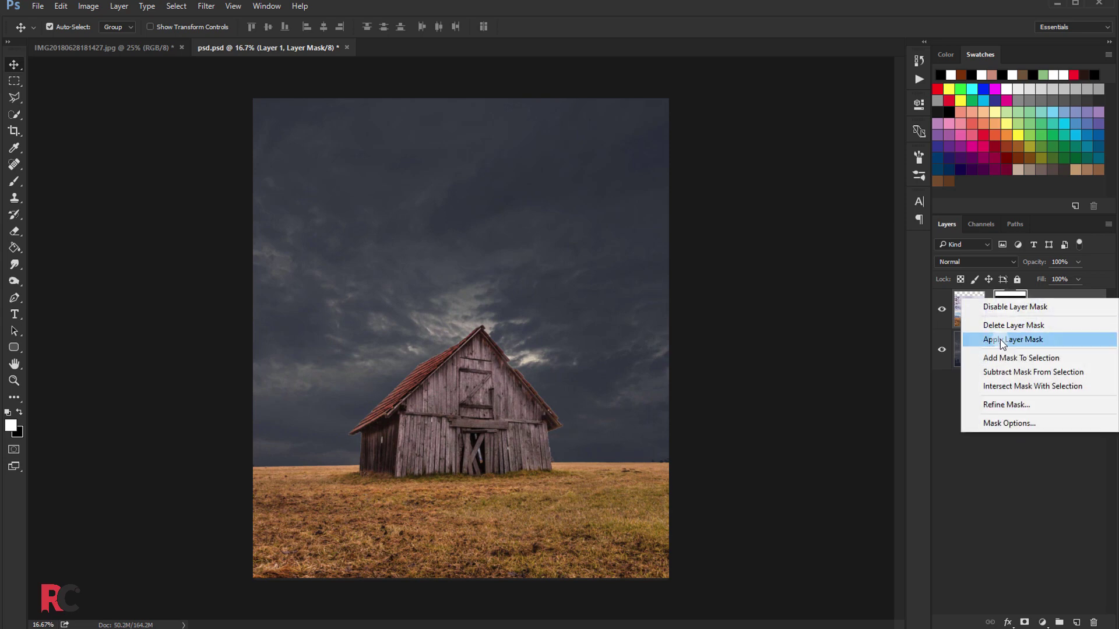
left_click(1000, 340)
scroll(423, 269, "up", 2)
scroll(425, 175, "up", 3)
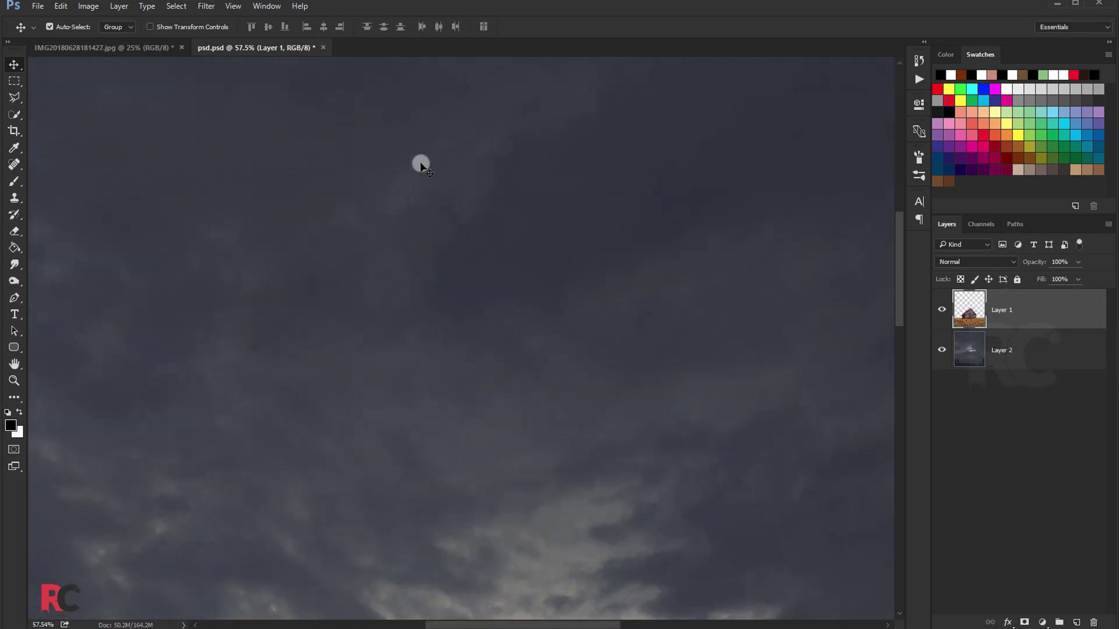
mouse_move(419, 165)
left_mouse_down()
mouse_move(434, 440)
mouse_move(433, 236)
left_mouse_up()
scroll(432, 256, "down", 2)
scroll(429, 282, "down", 1)
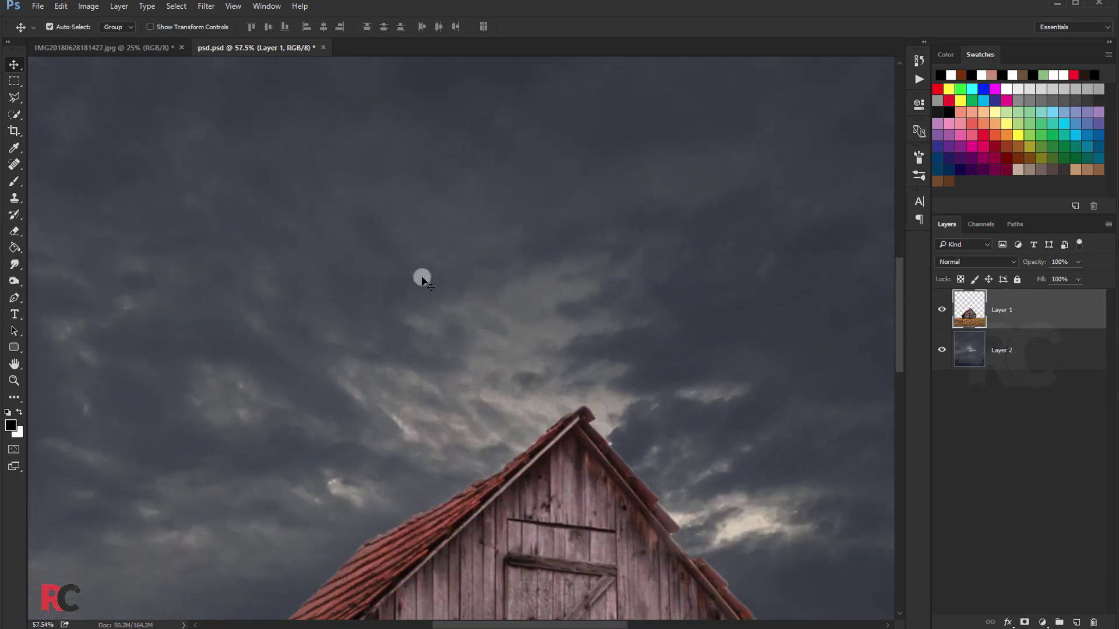
scroll(421, 280, "down", 1)
scroll(414, 285, "down", 1)
scroll(414, 290, "down", 1)
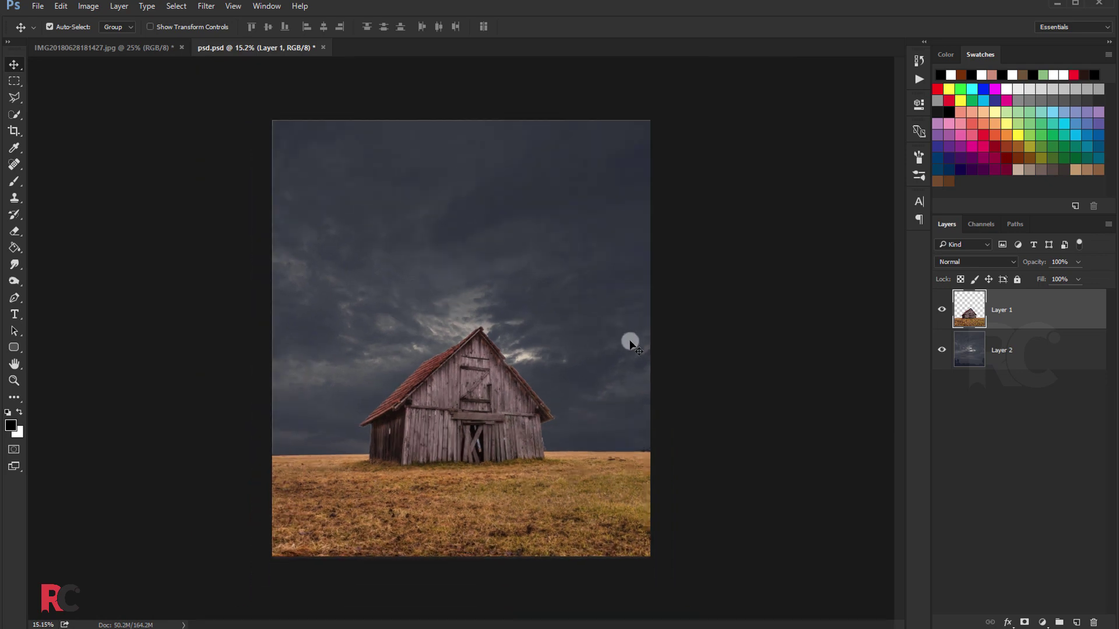
Step: Lower the sky layer's saturation with Hue/Saturation
left_click(993, 367)
key("ctrl+u")
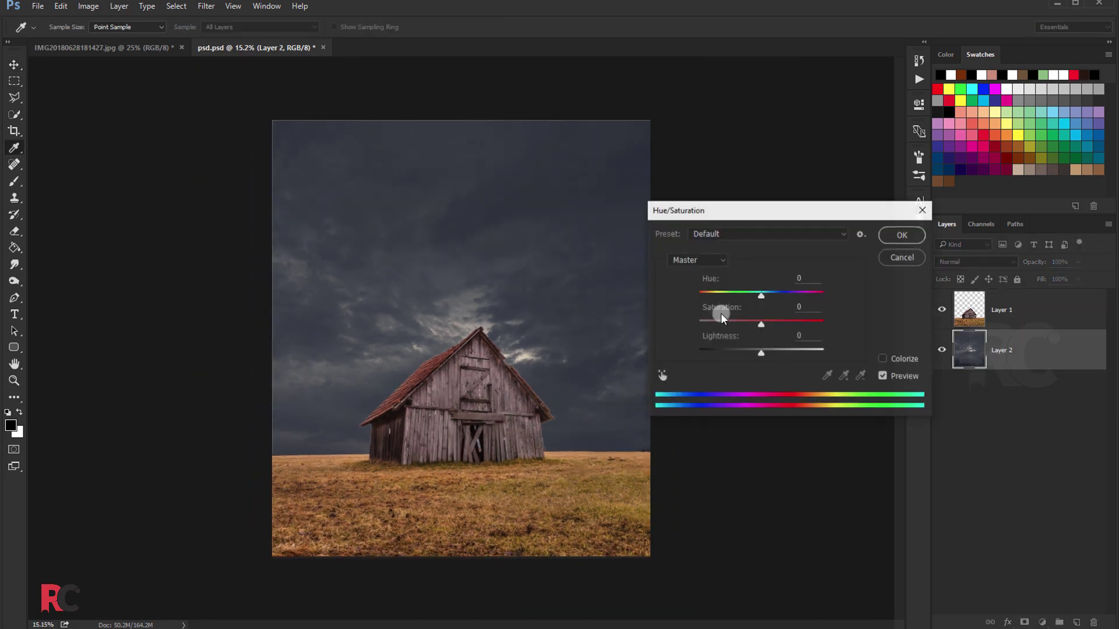
left_click_drag(761, 324, 742, 330)
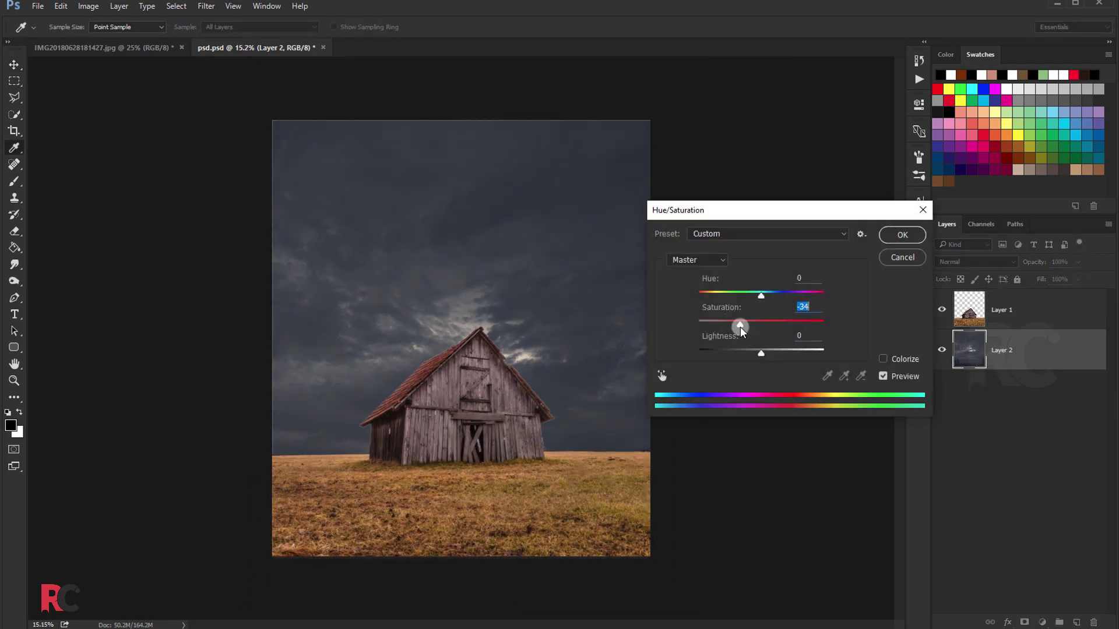
left_click(902, 235)
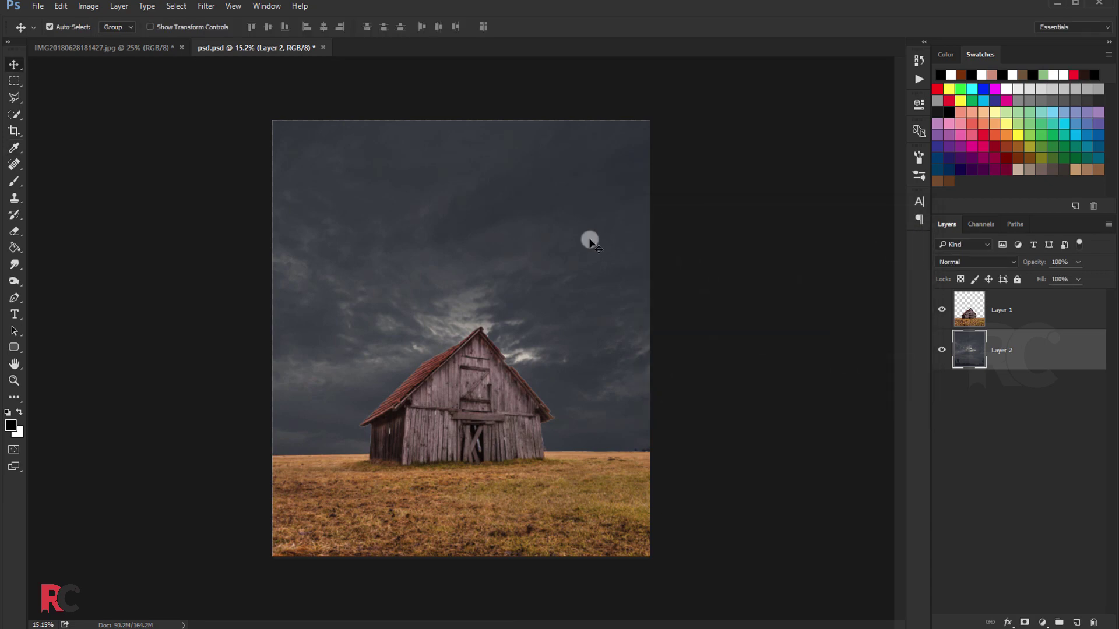
Step: Nudge the sky layer slightly up and left and fit the composite in view
key("ctrl+t")
left_click_drag(554, 233, 553, 232)
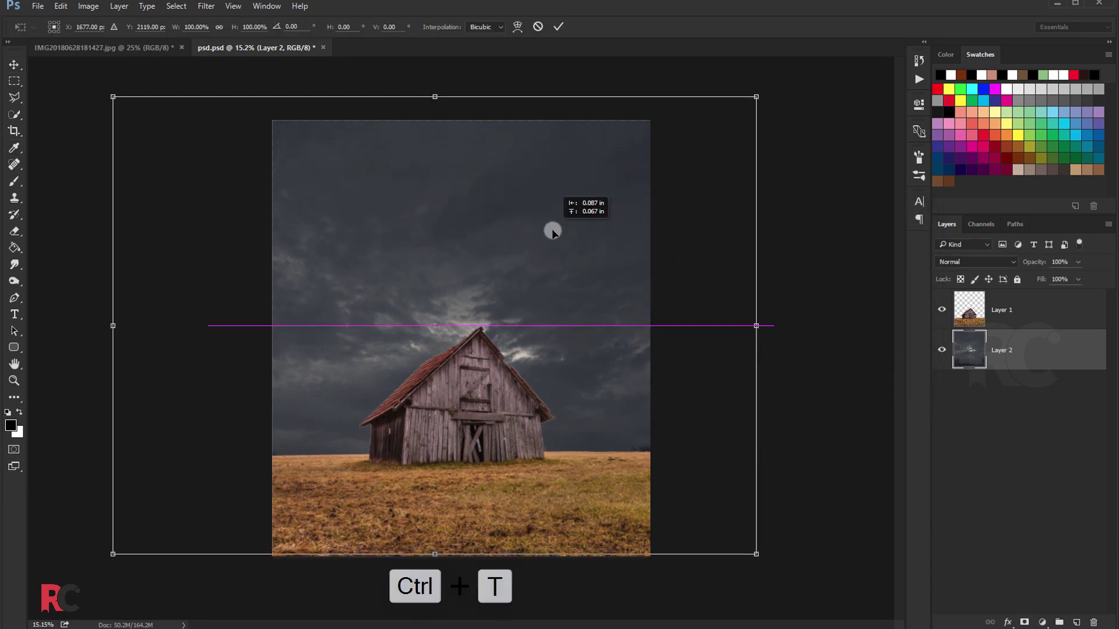
key("Return")
key("ctrl+0")
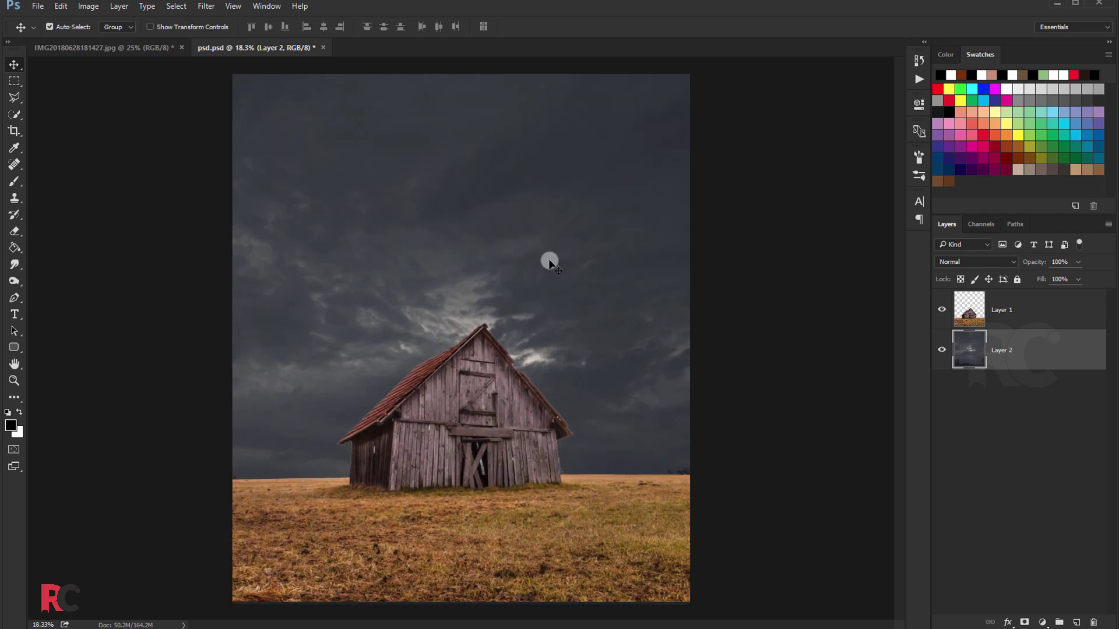
Step: Close the original sky photo, answering the save prompt
left_click(144, 48)
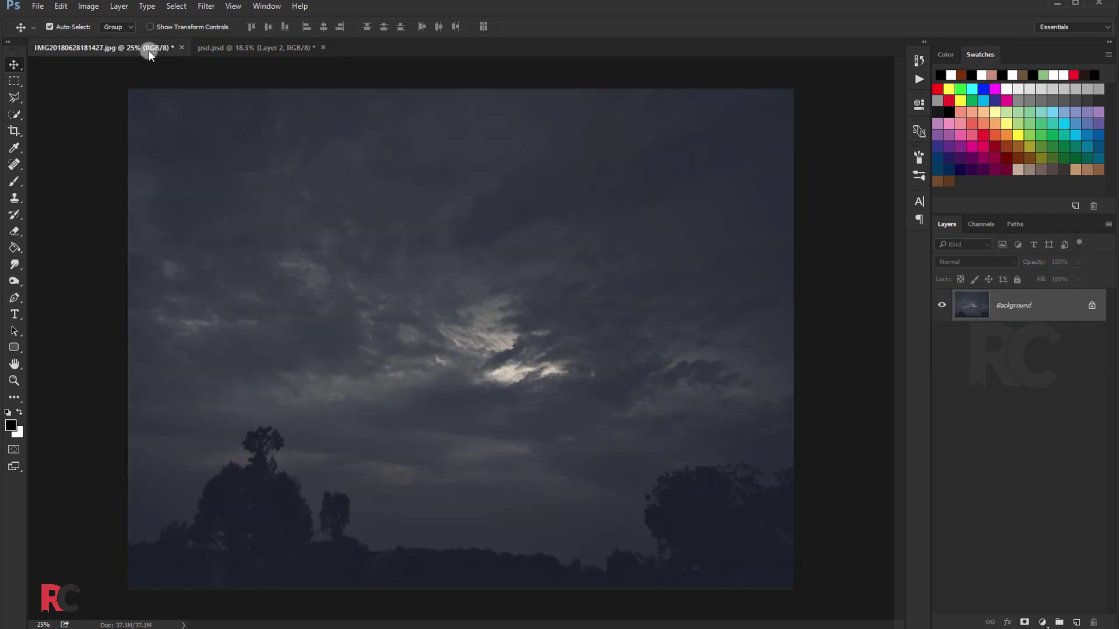
left_click(180, 48)
left_click(508, 245)
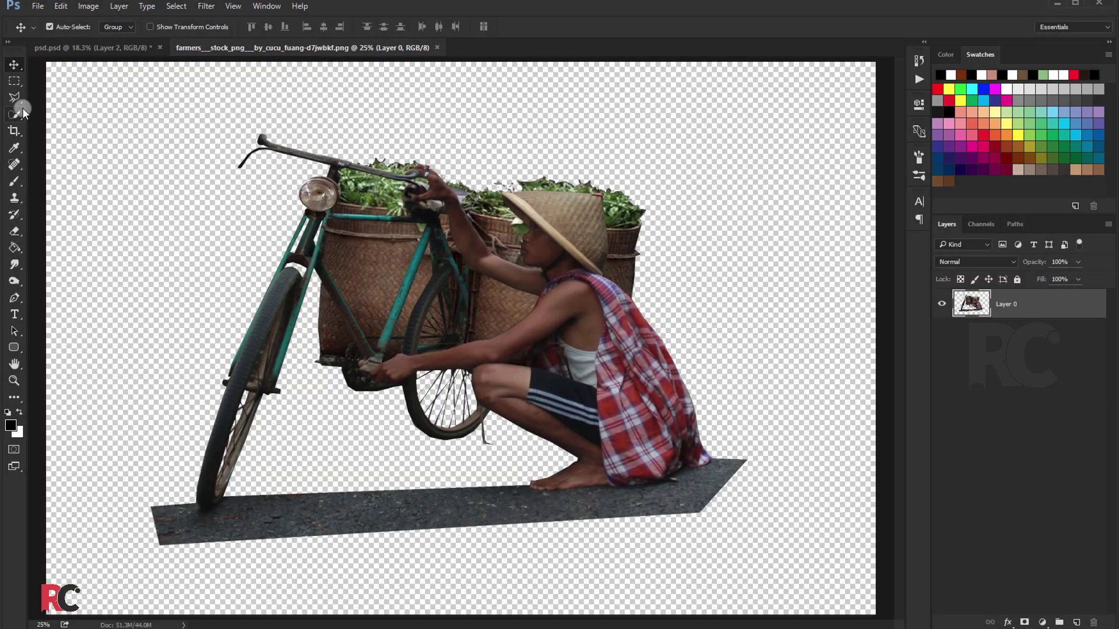
Step: Begin a Polygonal Lasso outline along the ground under the bike's front wheel and foot
left_click(17, 100)
scroll(198, 495, "up", 2)
scroll(199, 495, "up", 2)
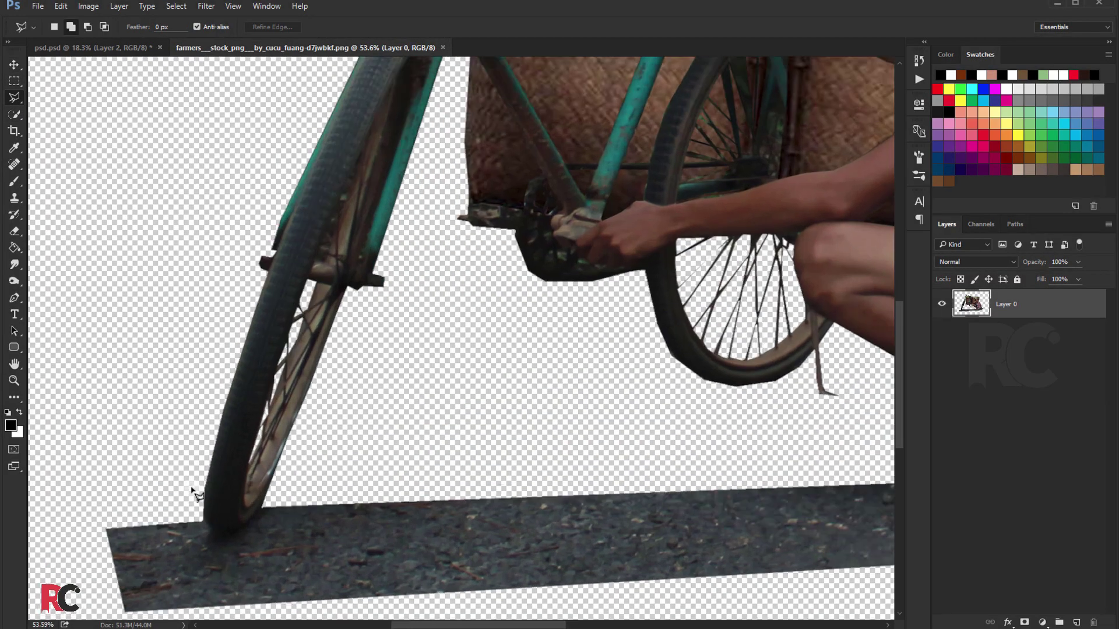
scroll(200, 516, "up", 2)
left_click(287, 525)
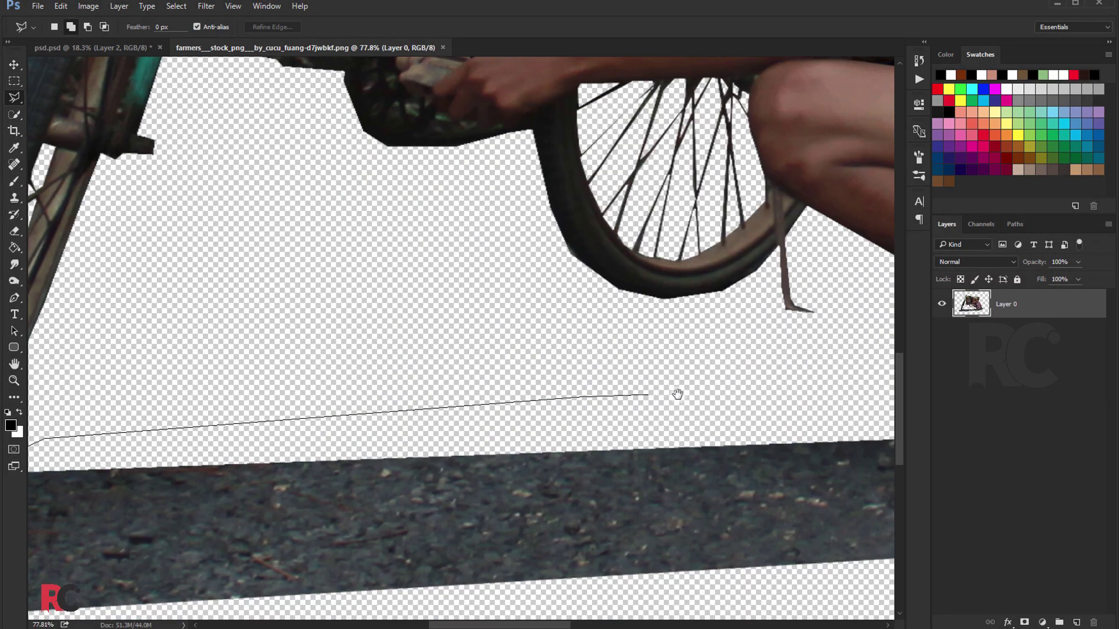
scroll(675, 392, "up", 3)
left_click(498, 421)
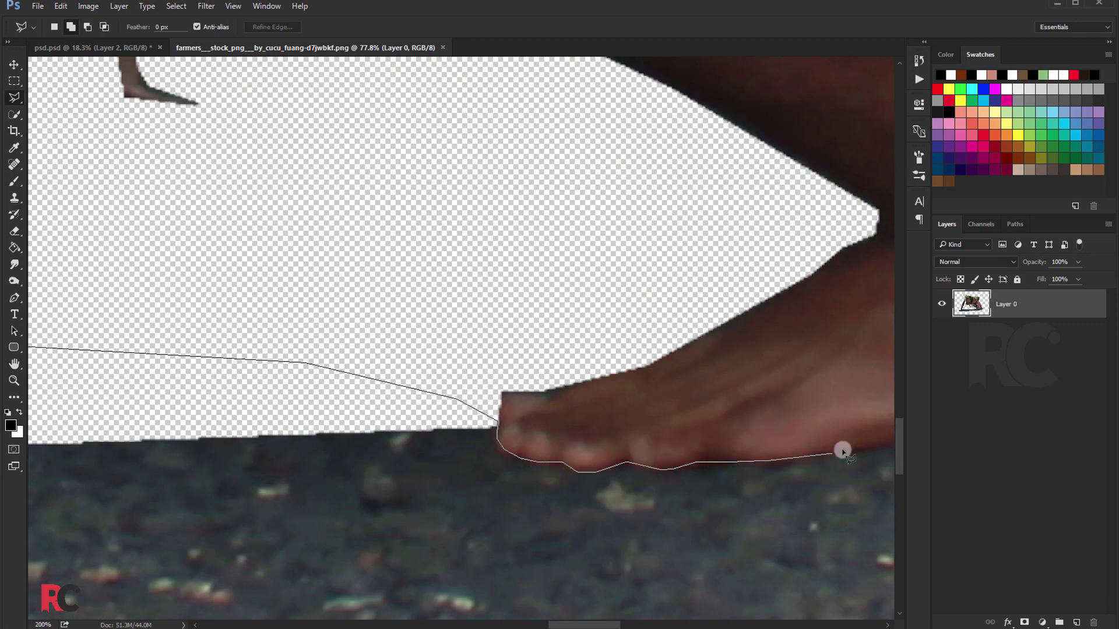
scroll(842, 450, "right", 5)
scroll(702, 472, "right", 5)
scroll(494, 486, "down", 2)
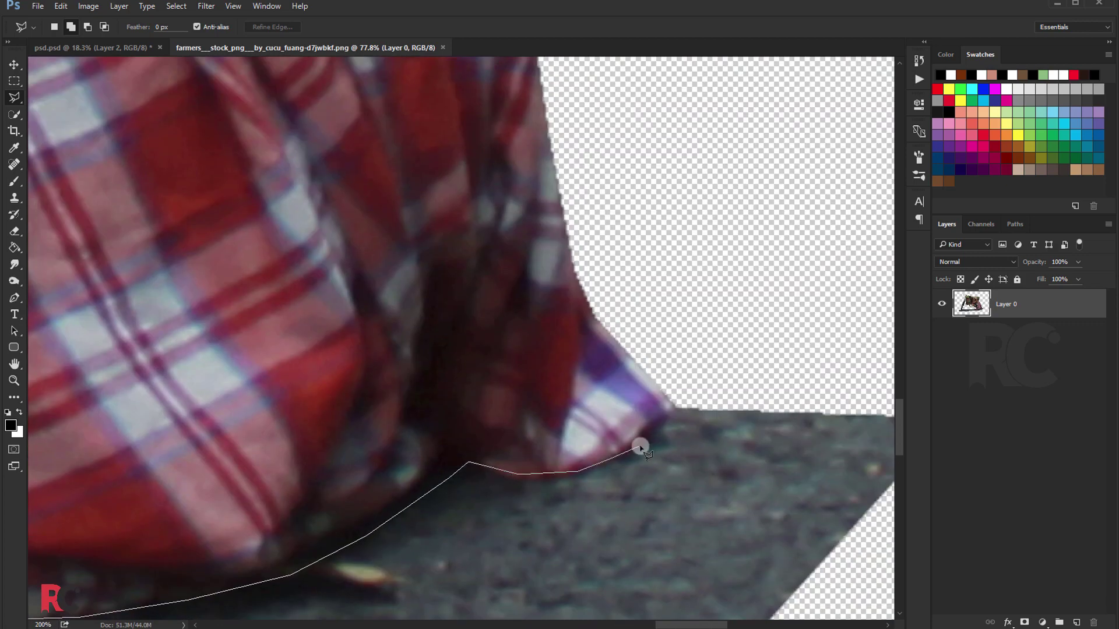
scroll(640, 444, "down", 2)
scroll(716, 367, "down", 2)
Step: Close the outline around the grey ground strip, delete it, and deselect
left_click(703, 374)
left_click(688, 434)
left_click(533, 491)
left_click(240, 505)
left_click(220, 490)
left_click(227, 447)
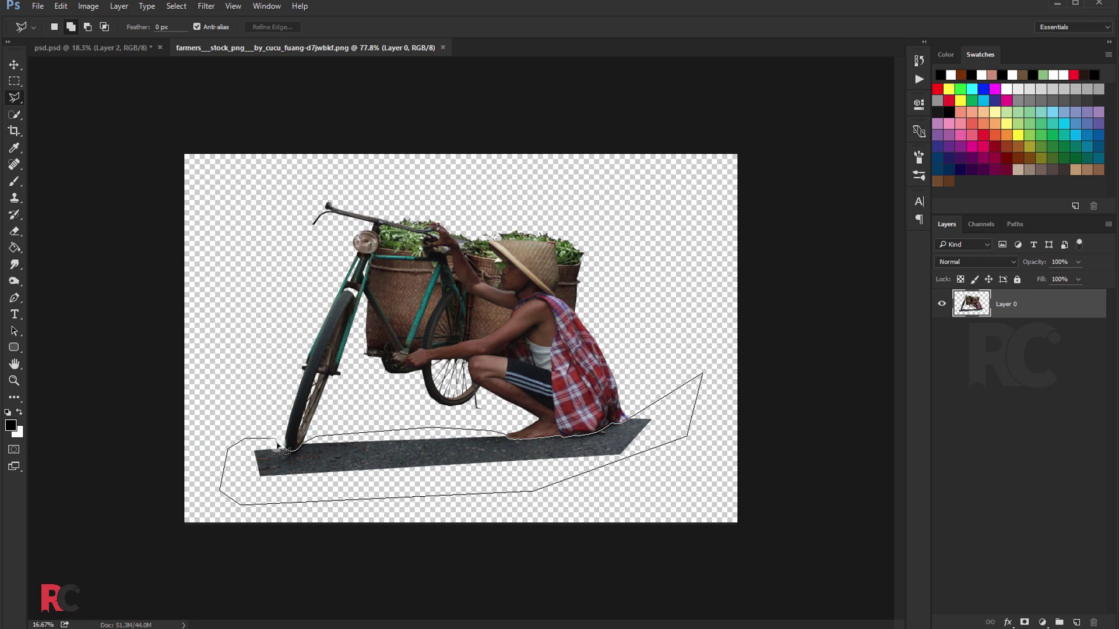
left_click(318, 433)
key("Delete")
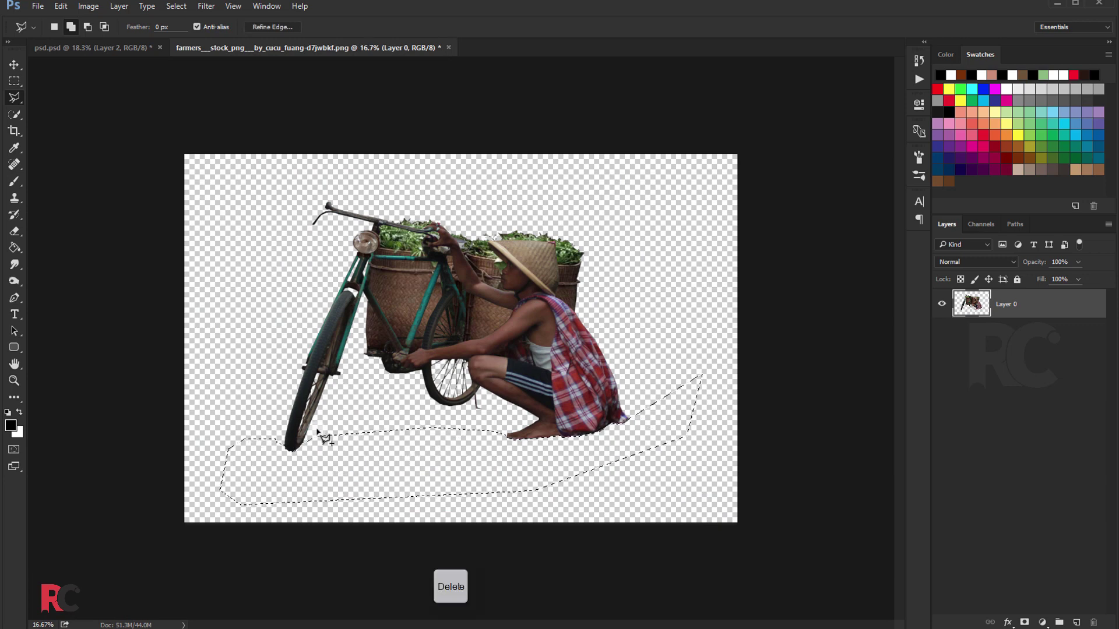
key("ctrl+d")
scroll(267, 286, "up", 1)
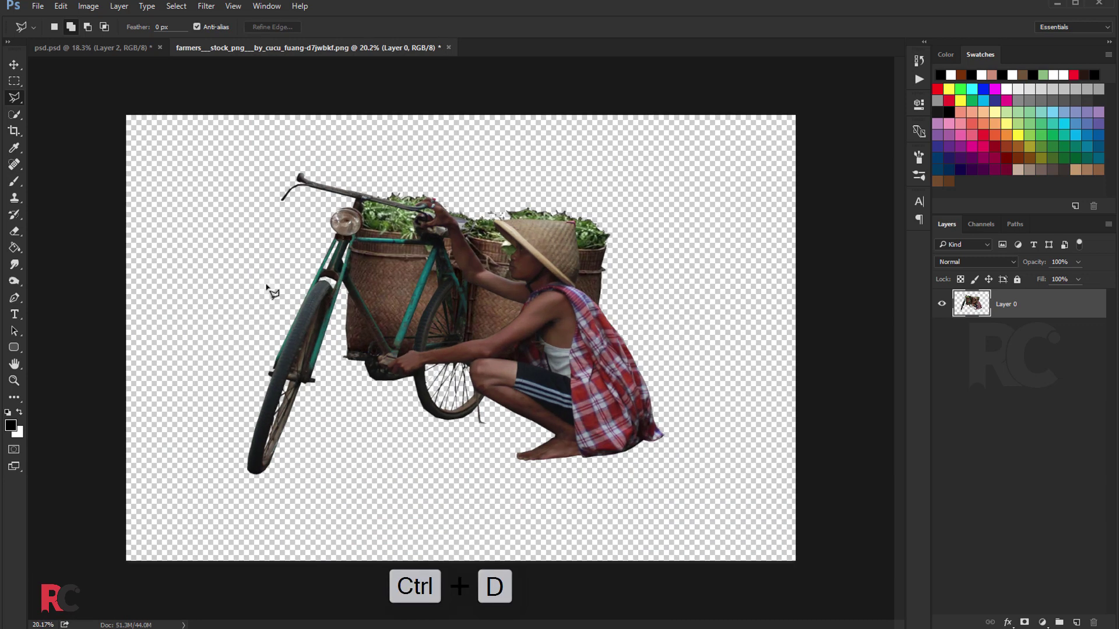
left_click(15, 65)
Step: Drag the farmer-and-bicycle cutout into psd.psd and stack it above the barn layer
mouse_move(362, 255)
left_mouse_down()
mouse_move(130, 55)
mouse_move(366, 412)
left_mouse_up()
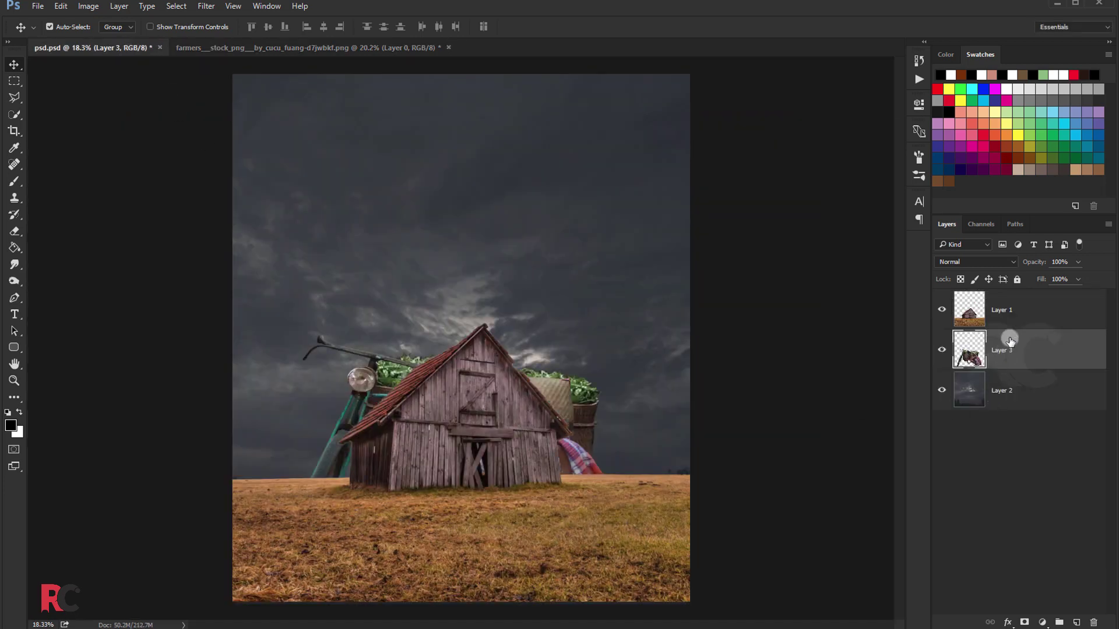
left_click_drag(1011, 309, 1013, 364)
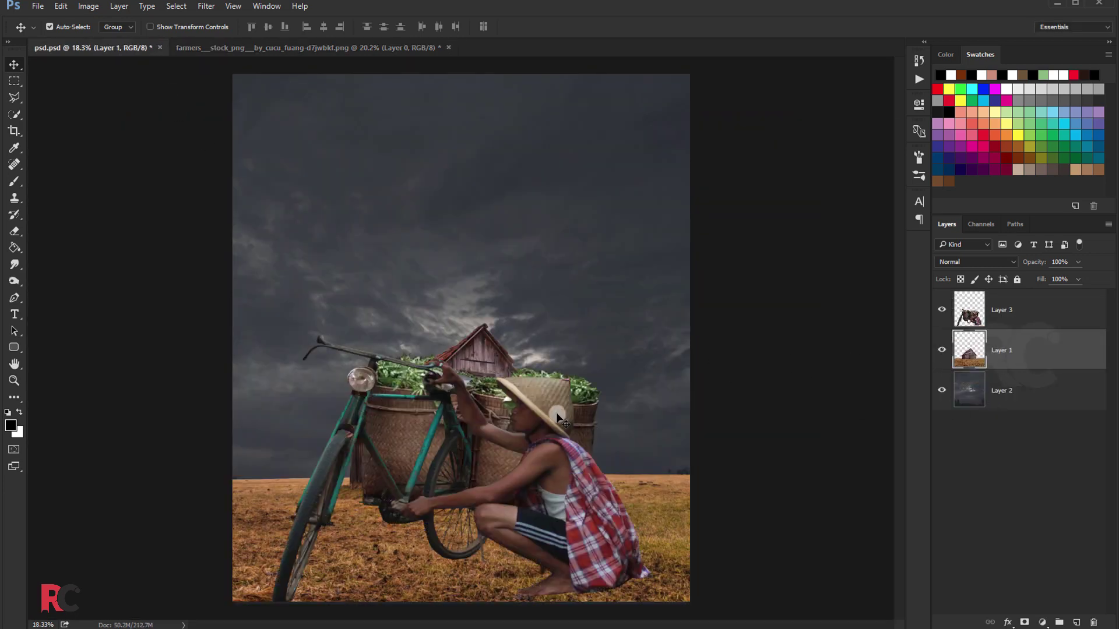
left_click_drag(546, 412, 568, 391)
Step: Scale the farmer and bicycle to about 61% and place them in the lower-left field
key("ctrl+t")
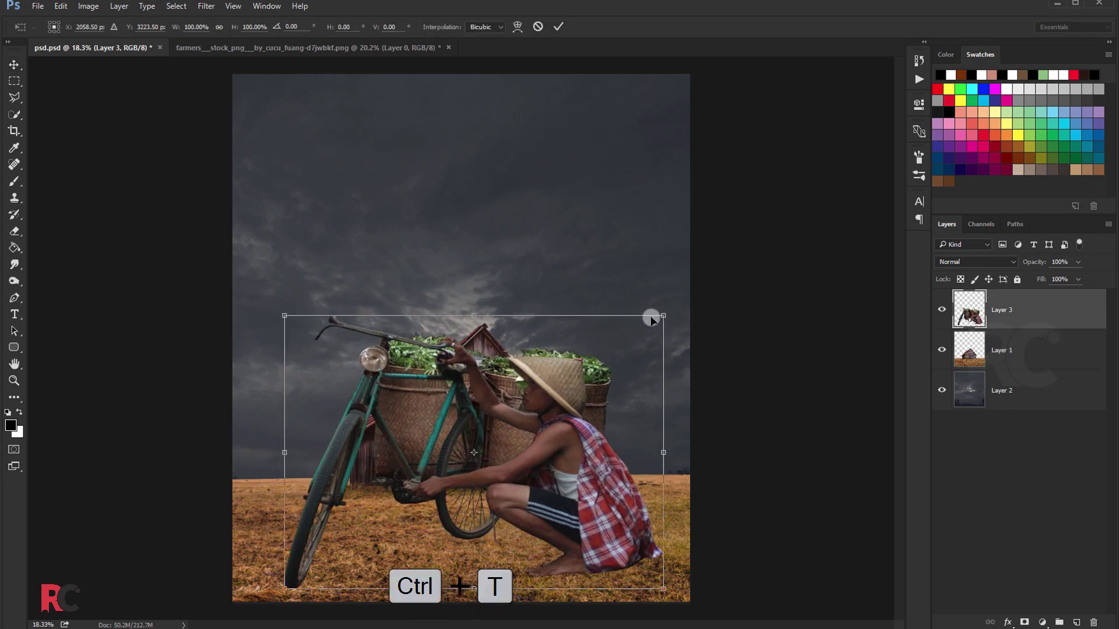
mouse_move(649, 317)
left_mouse_down()
mouse_move(635, 340)
mouse_move(574, 377)
left_mouse_up()
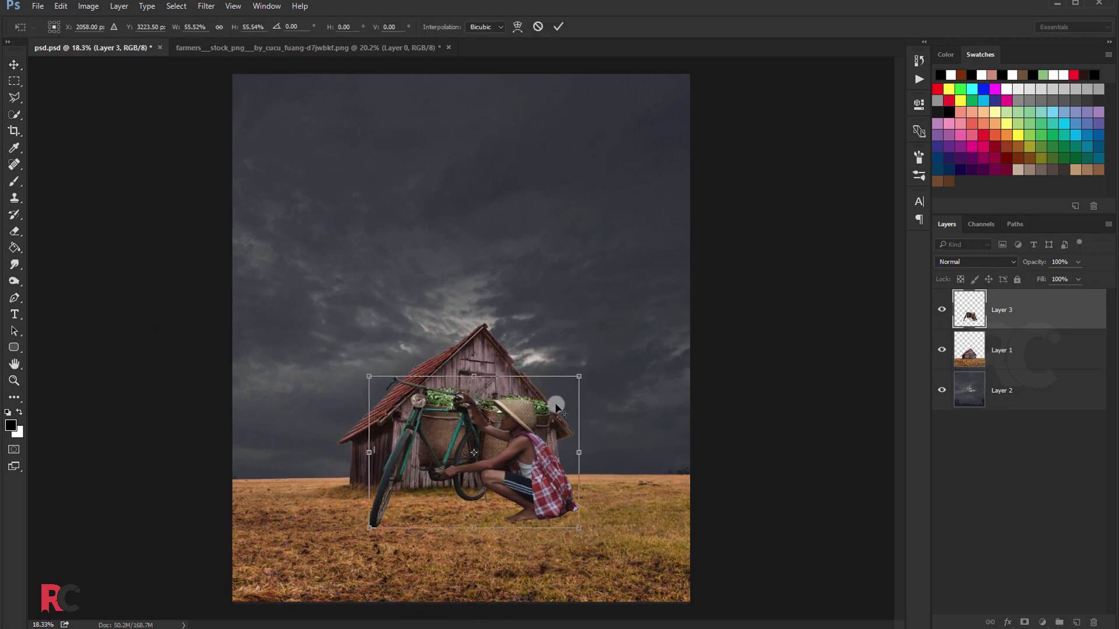
mouse_move(535, 423)
left_mouse_down()
mouse_move(514, 447)
mouse_move(478, 460)
left_mouse_up()
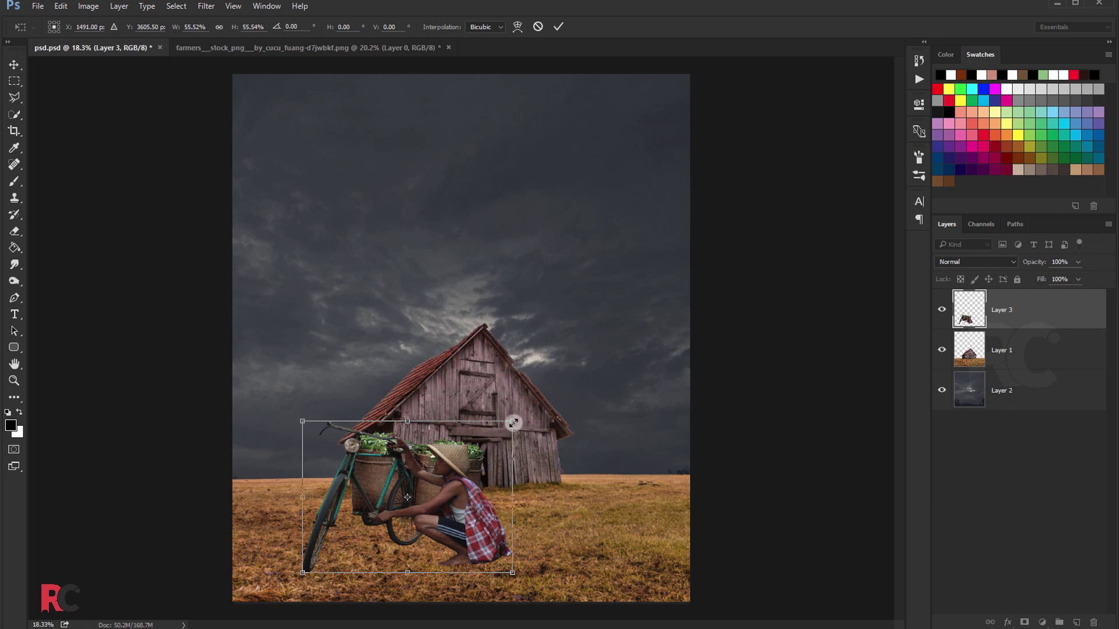
left_click_drag(513, 423, 533, 405)
left_click_drag(479, 449, 463, 449)
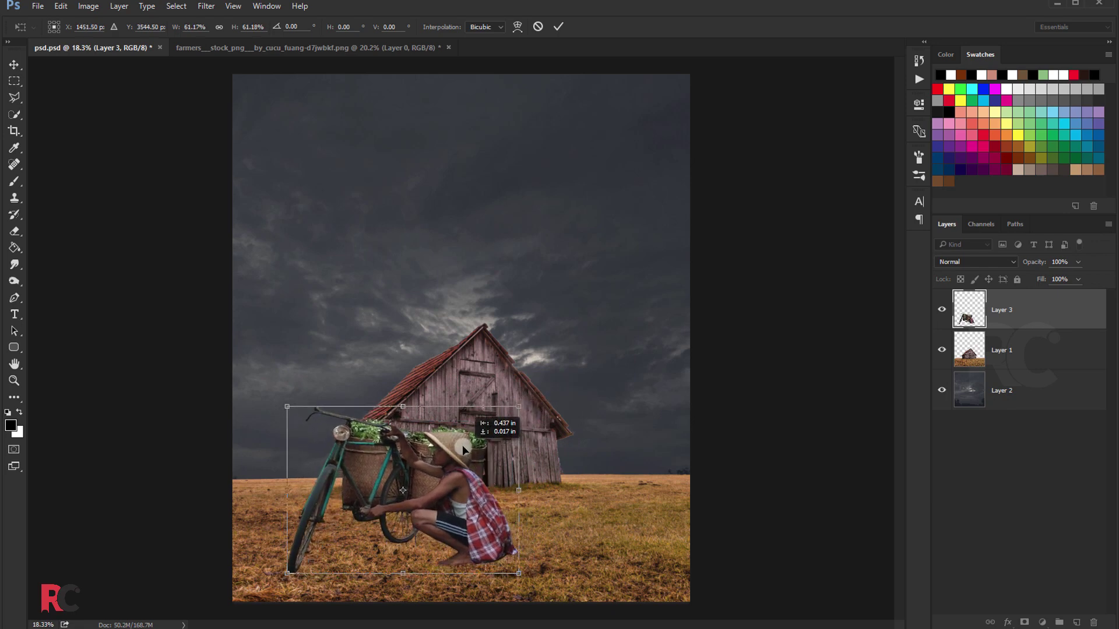
key("Return")
scroll(460, 446, "up", 1)
Step: Hide the farmer layer (Layer 3) and bring the barn roof into view
scroll(460, 446, "up", 1)
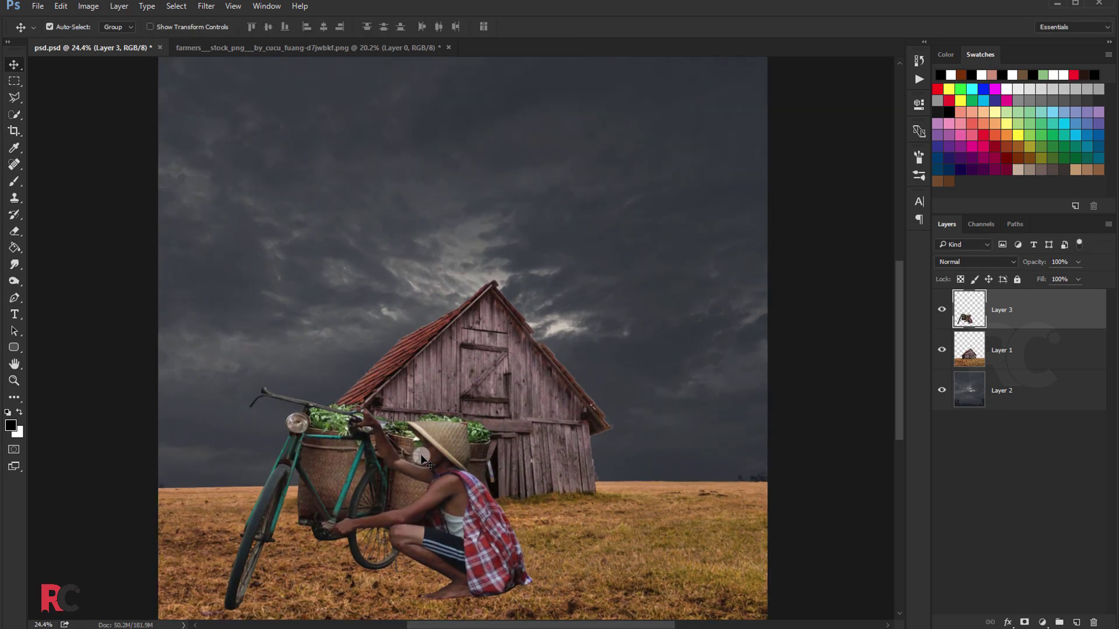
scroll(377, 453, "up", 1)
left_click(941, 309)
scroll(477, 473, "up", 1)
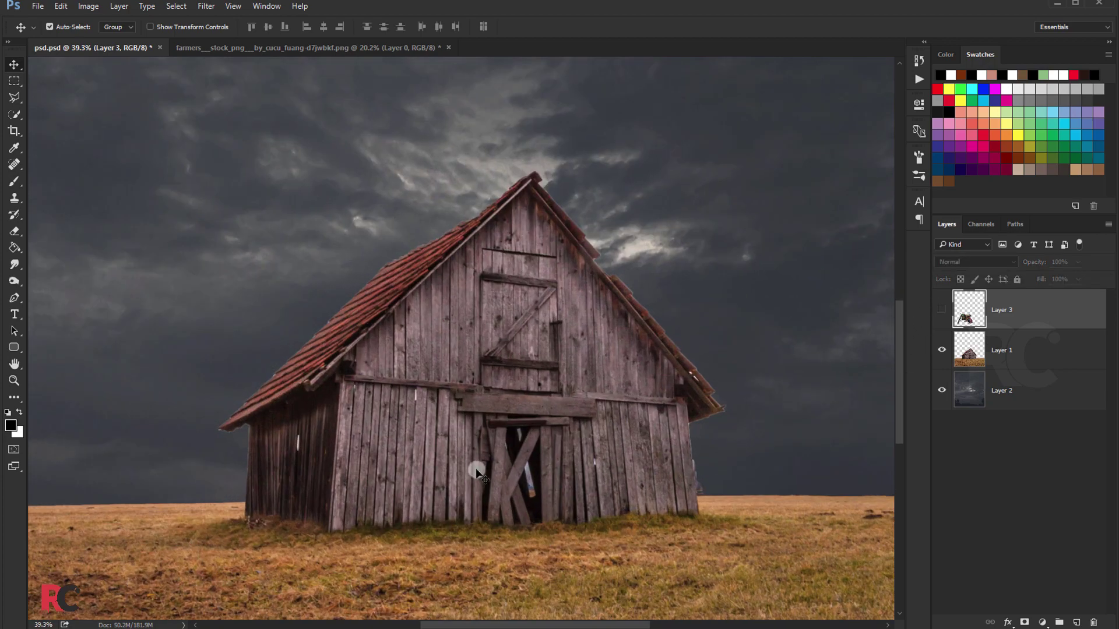
scroll(237, 449, "up", 1)
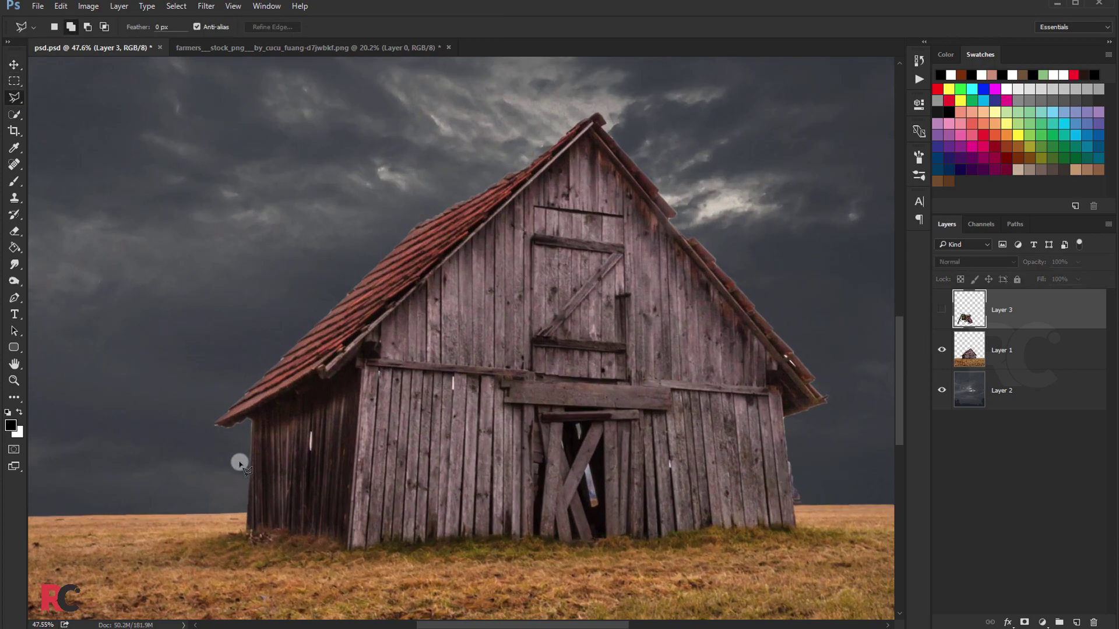
scroll(412, 349, "up", 3)
scroll(398, 391, "up", 3)
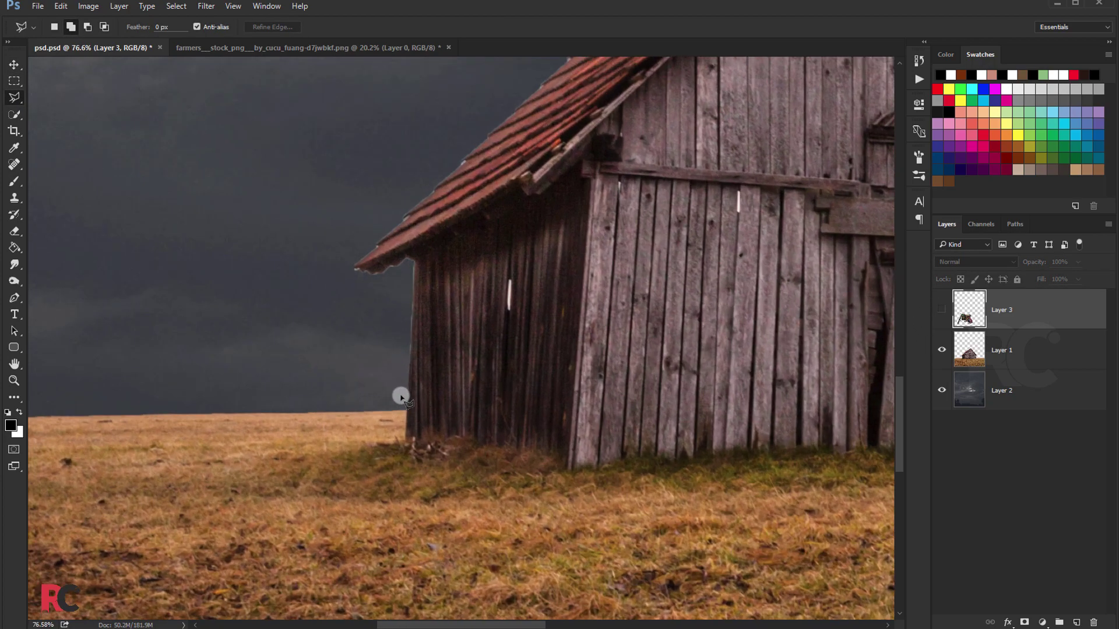
scroll(405, 402, "up", 2)
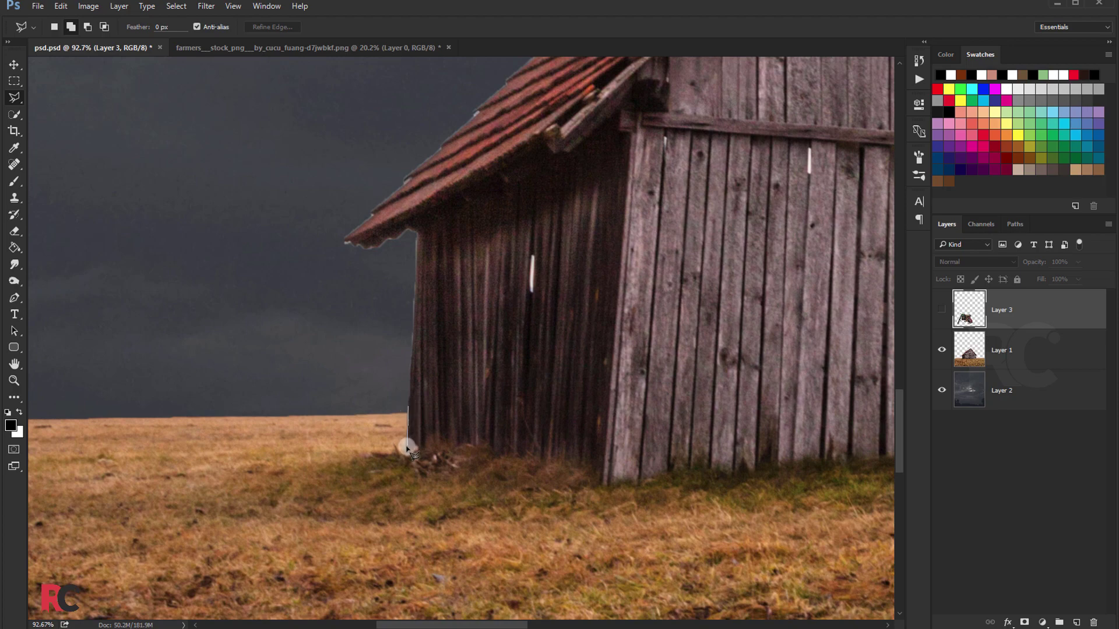
scroll(776, 472, "right", 3)
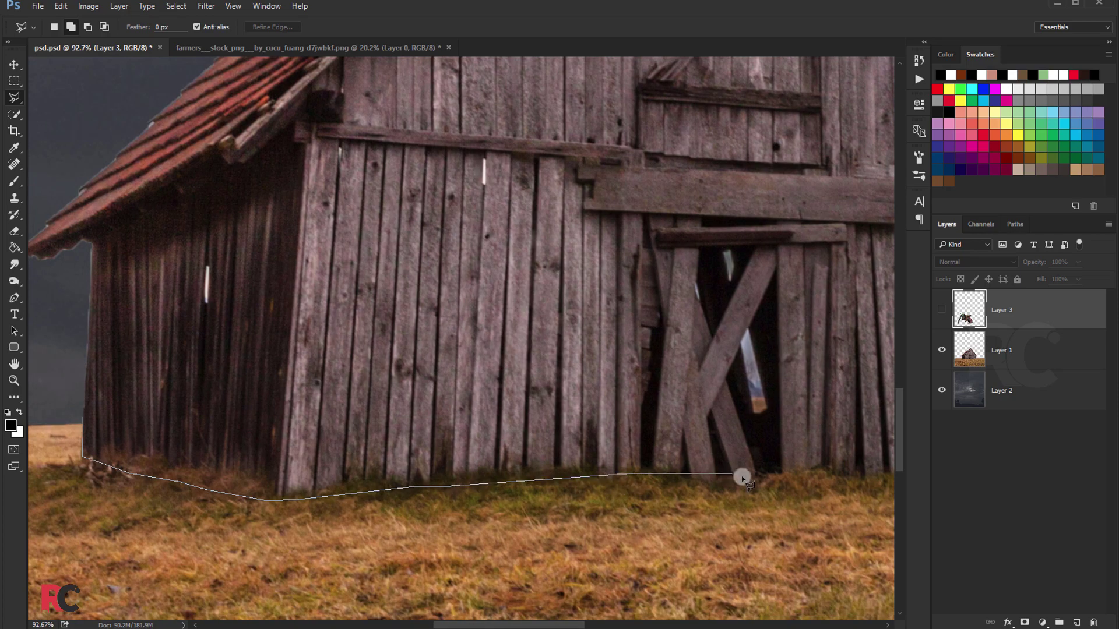
scroll(554, 483, "right", 3)
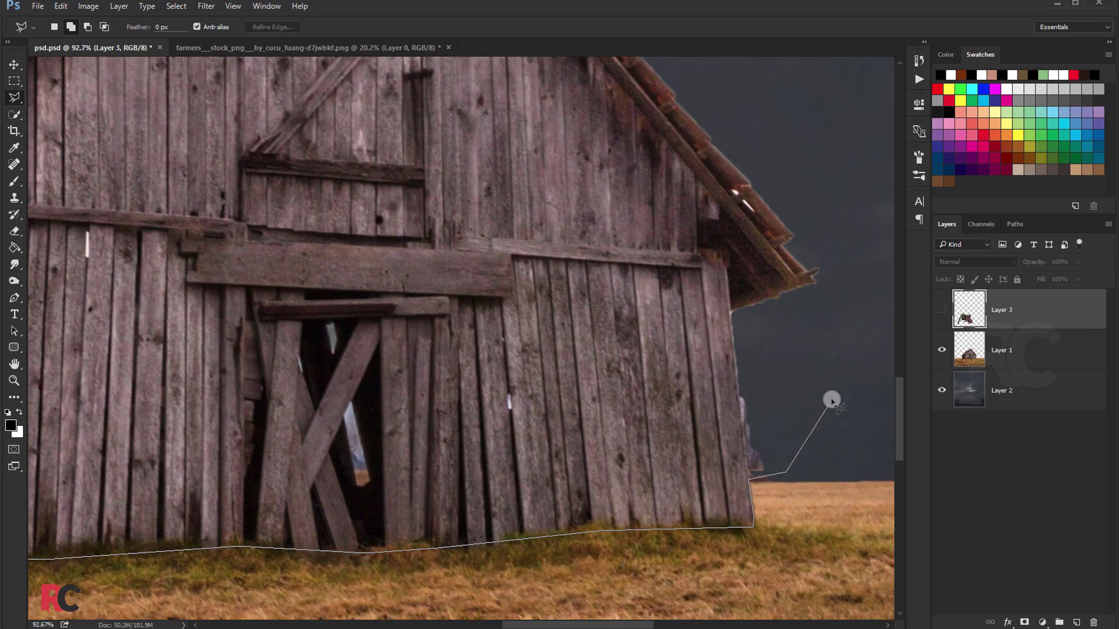
scroll(831, 394, "up", 5)
Step: Outline the barn with the Polygonal Lasso from the roofline down to the ground
left_click(607, 130)
left_click(113, 156)
scroll(177, 382, "down", 5)
left_click(192, 253)
left_click(162, 360)
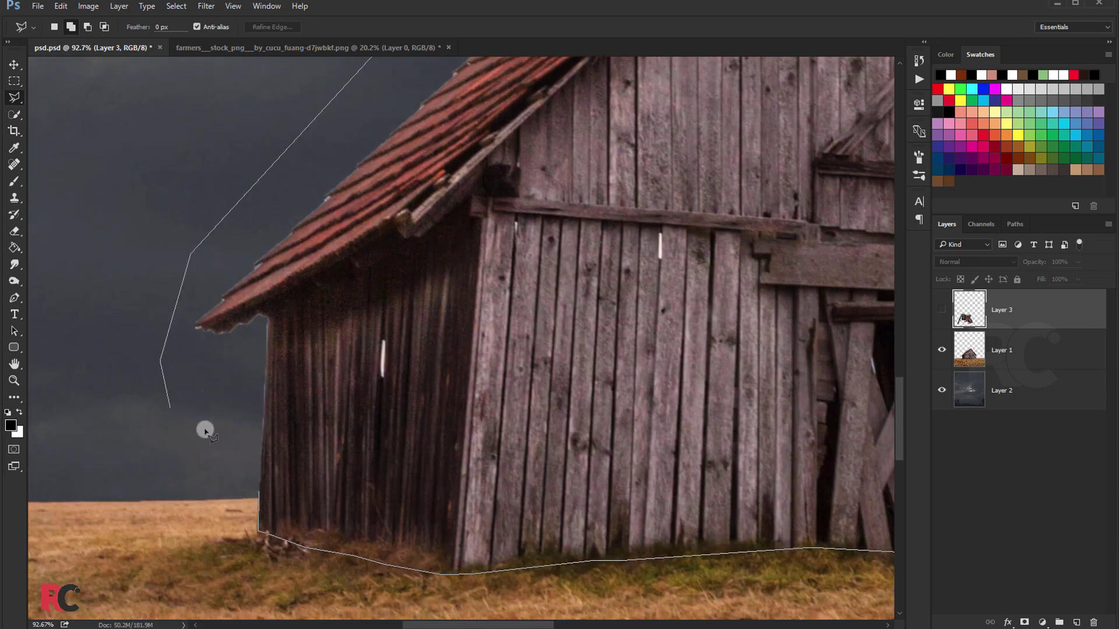
double_click(259, 493)
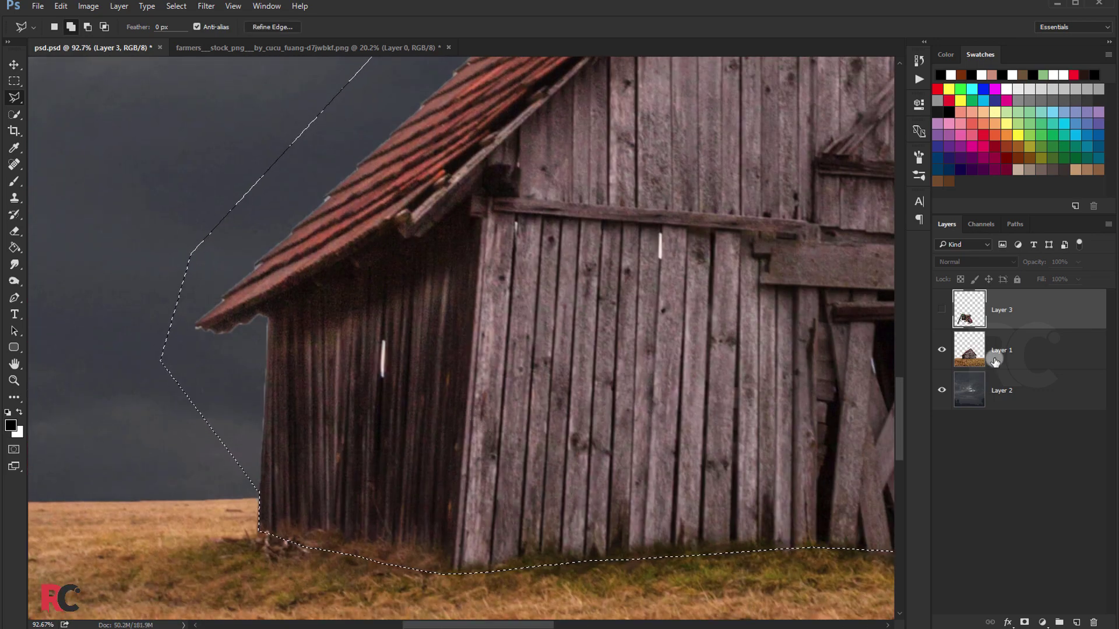
Step: Copy the barn selection from Layer 1 onto its own new layer with Layer via Copy
left_click(995, 353)
right_click(470, 423)
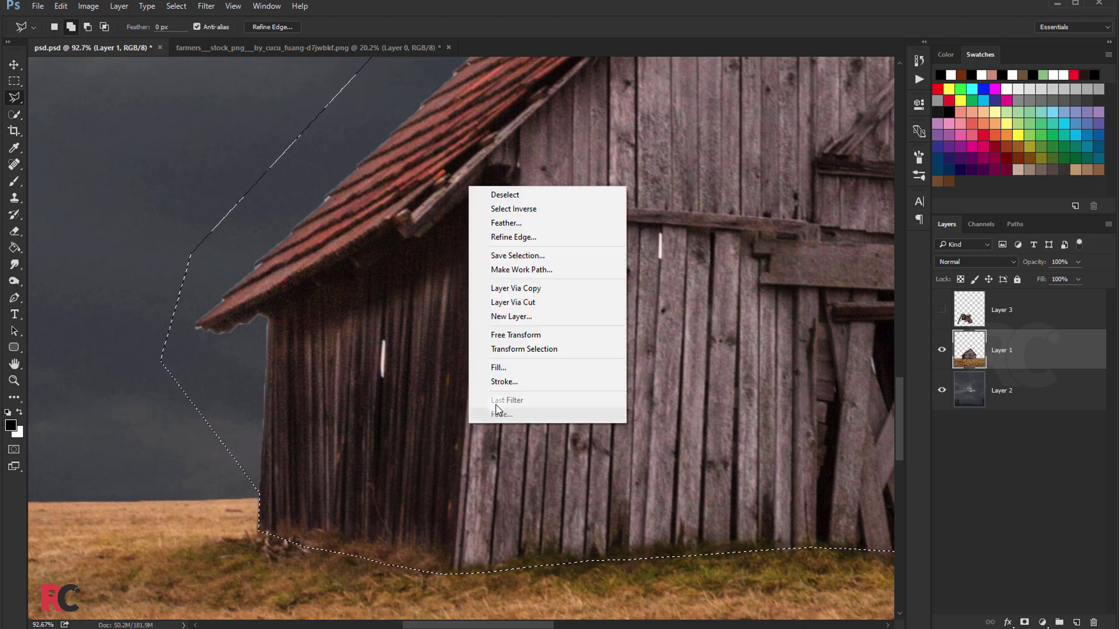
left_click(516, 288)
scroll(366, 352, "down", 2)
Step: Add a layer mask to the field layer and set up a smaller black brush
scroll(366, 352, "down", 3)
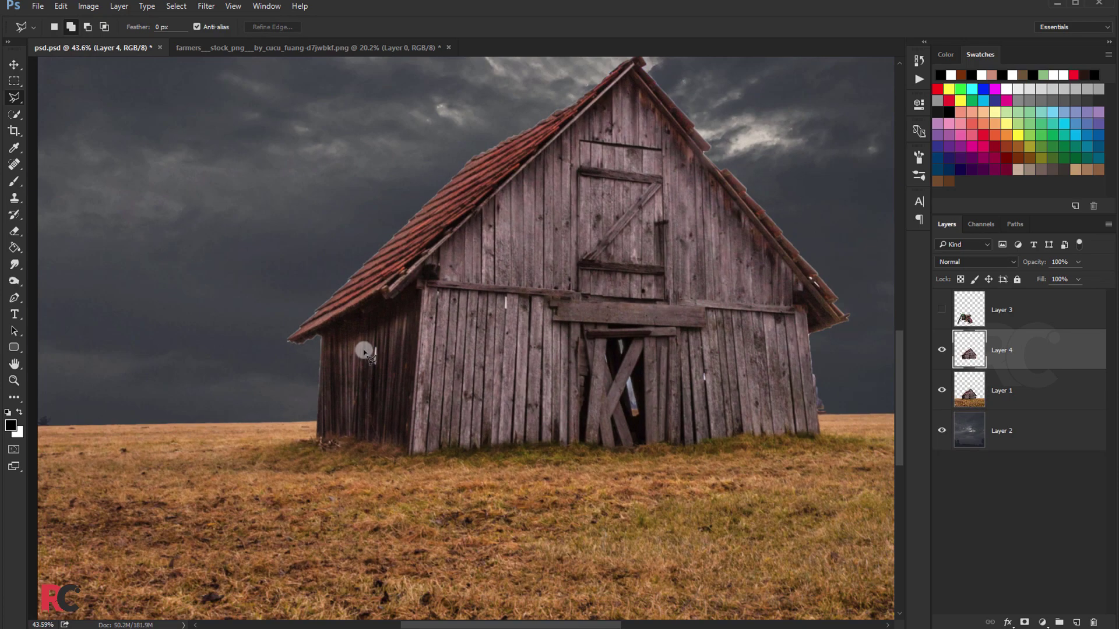
left_click(17, 187)
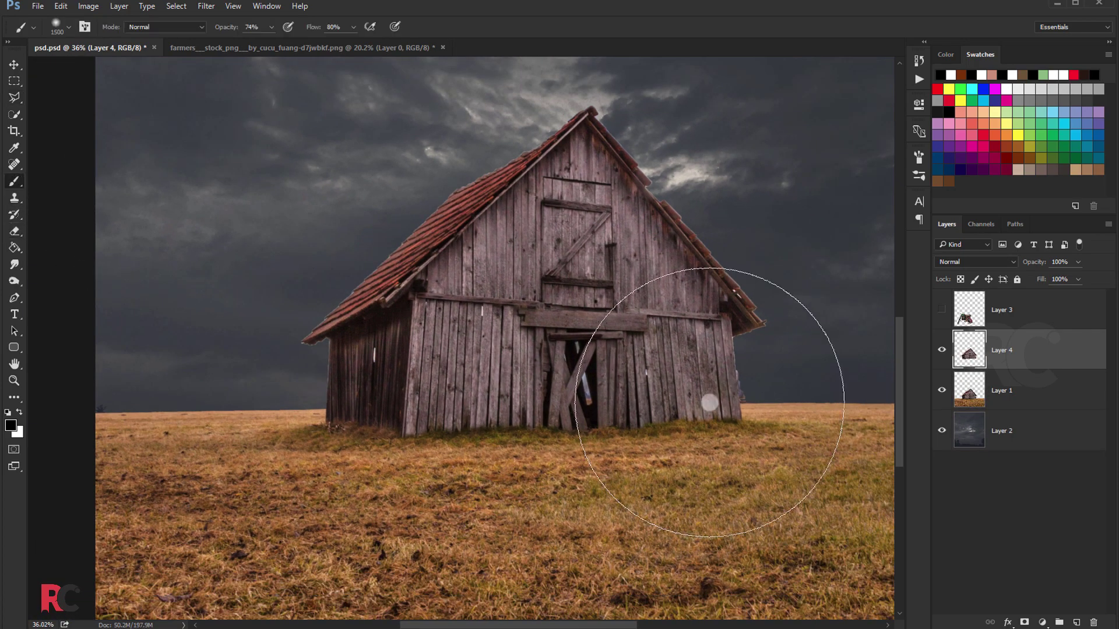
left_click(998, 391)
left_click(1024, 622)
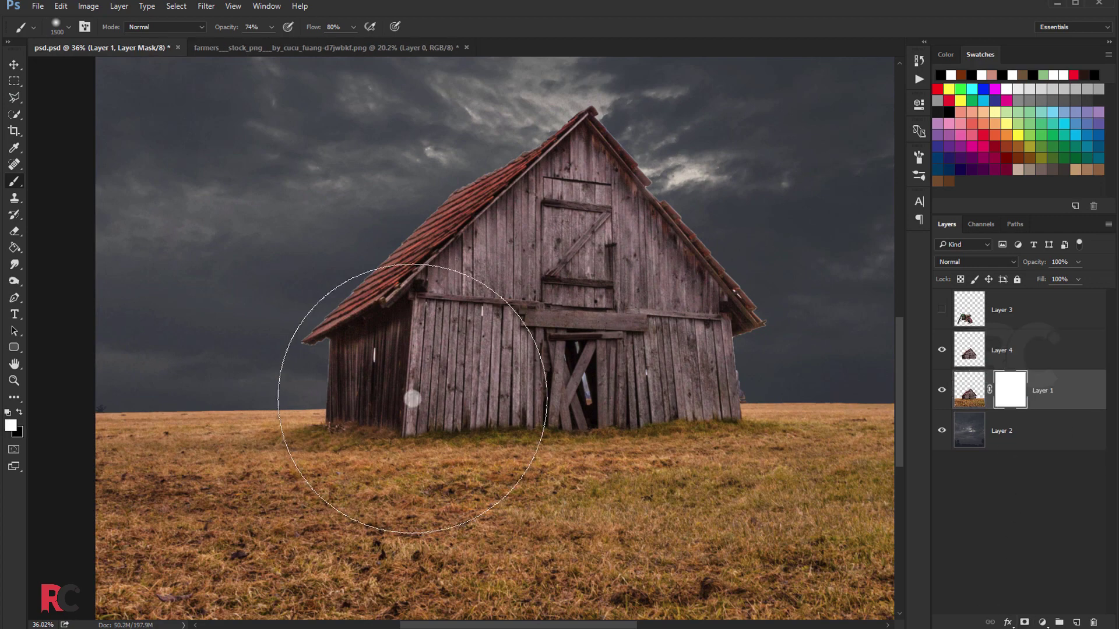
scroll(407, 400, "down", 1)
key("x")
key("bracketleft")
key("bracketleft")
key("bracketleft")
key("bracketleft")
key("bracketleft")
key("bracketleft")
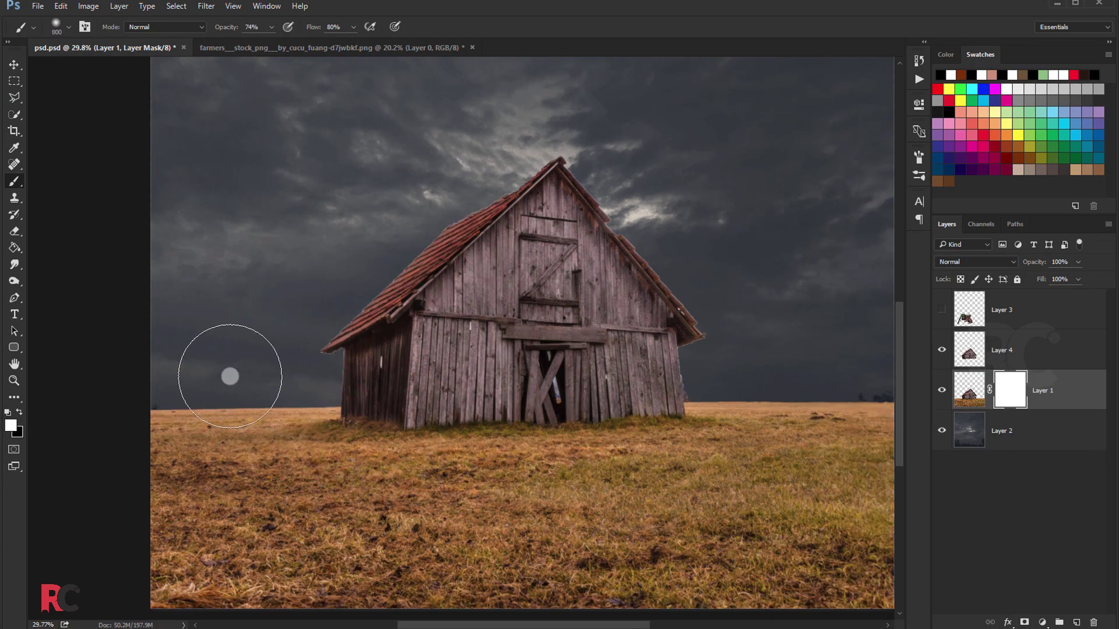
left_click(20, 412)
key("bracketleft")
Step: Paint out the horizon on both sides of the barn on the field mask
mouse_move(356, 368)
left_mouse_down()
mouse_move(170, 375)
mouse_move(267, 366)
left_mouse_up()
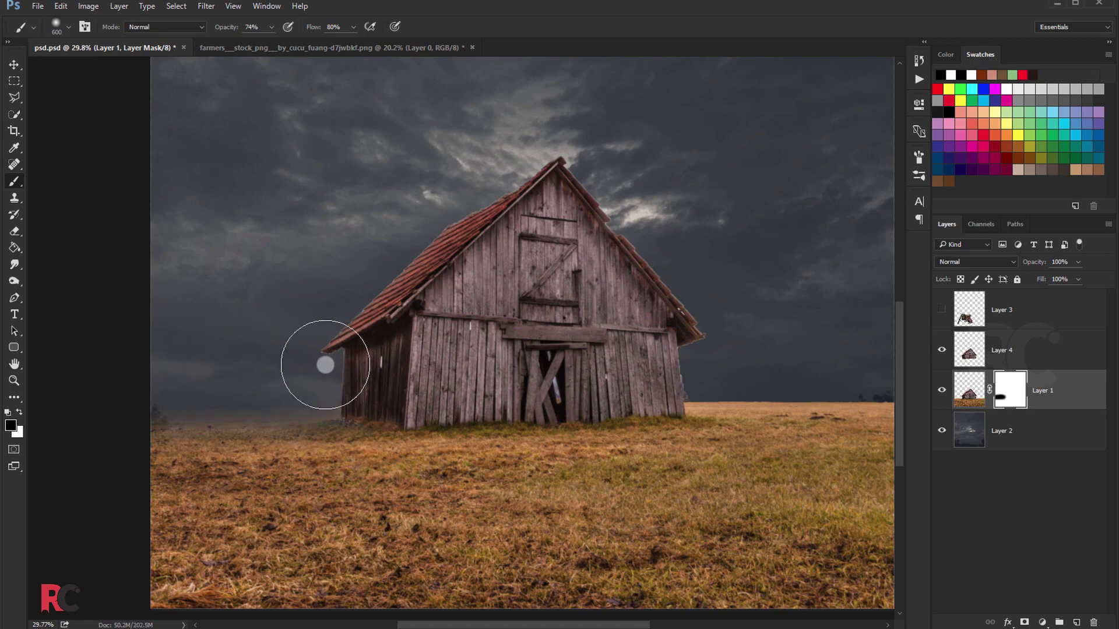
left_click(720, 396)
key("bracketleft")
key("bracketleft")
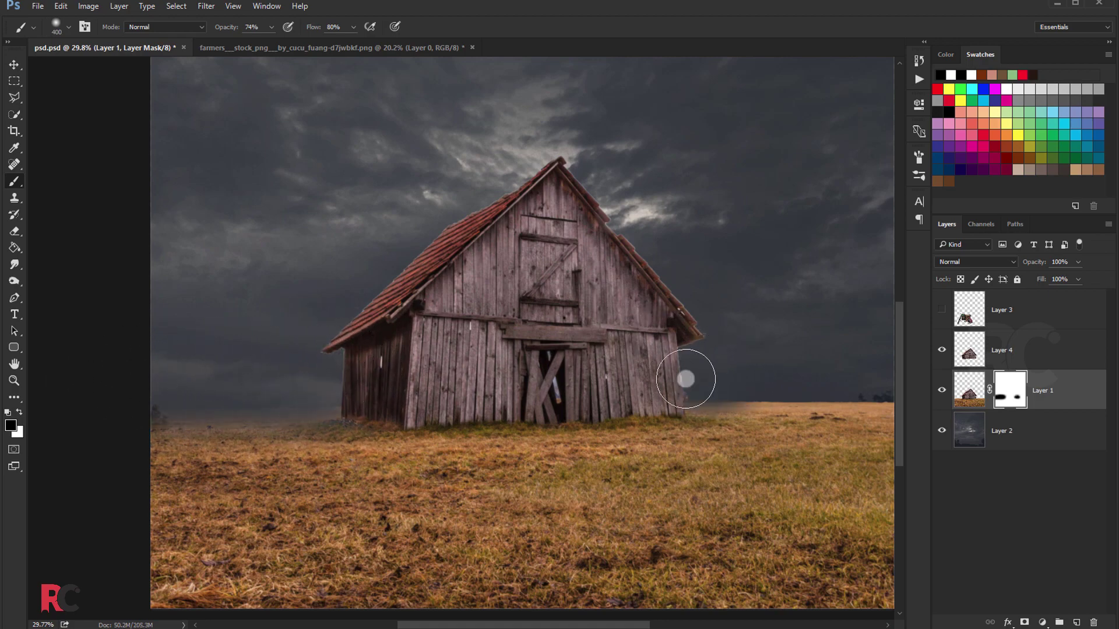
scroll(653, 378, "right", 4)
left_click_drag(565, 365, 688, 380)
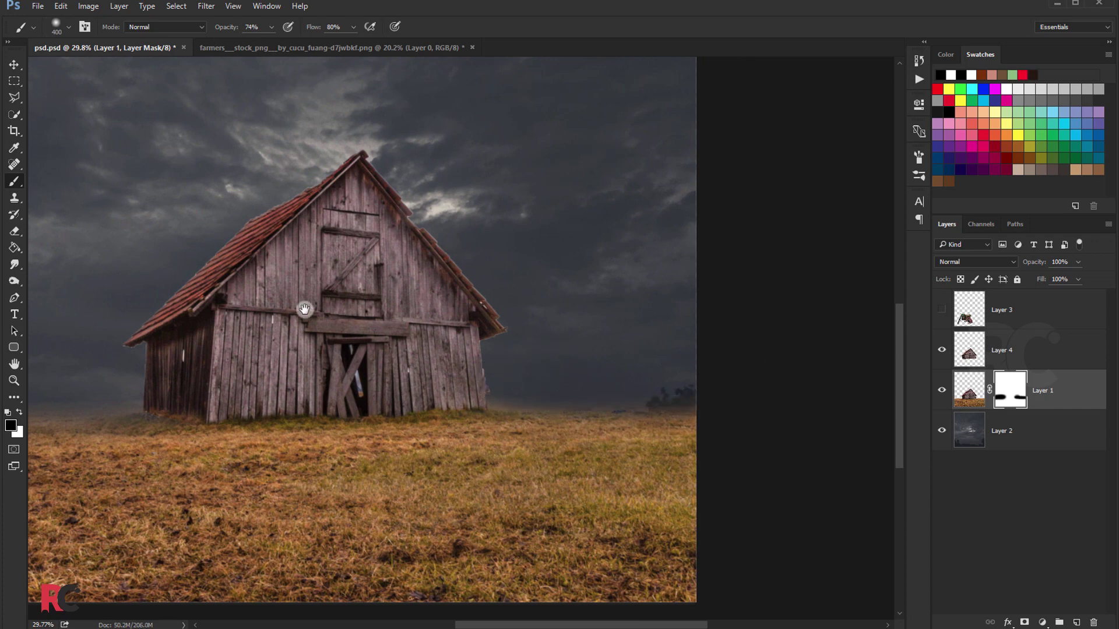
scroll(302, 307, "left", 3)
Step: Nudge the barn roof layer (Layer 4) down two arrow-key steps
left_click(14, 66)
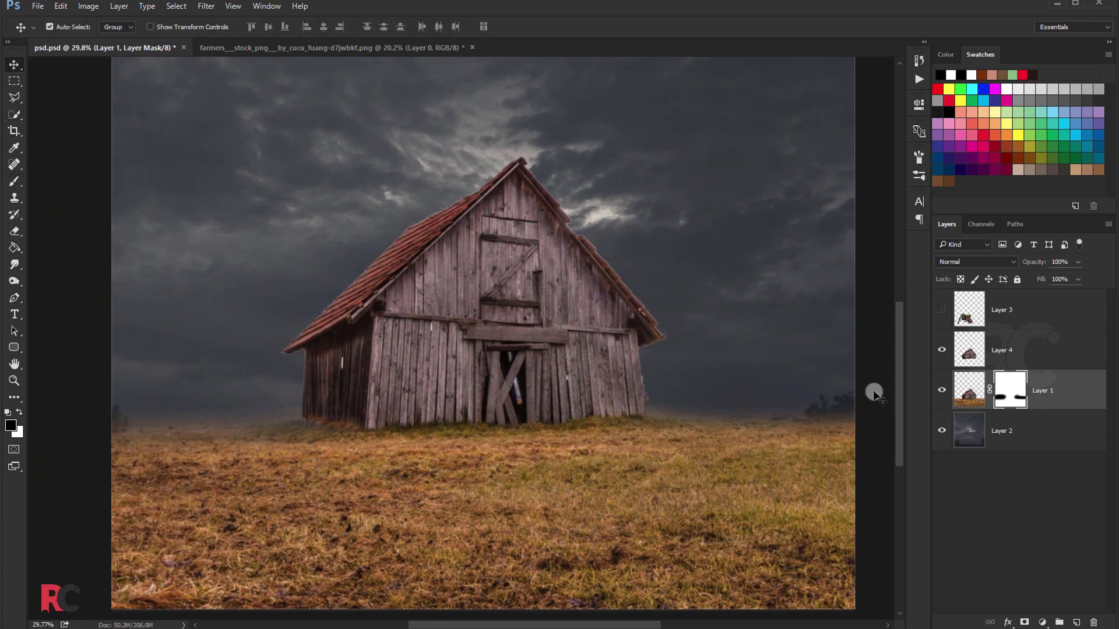
left_click(994, 345)
key("Down")
key("Down")
key("Down")
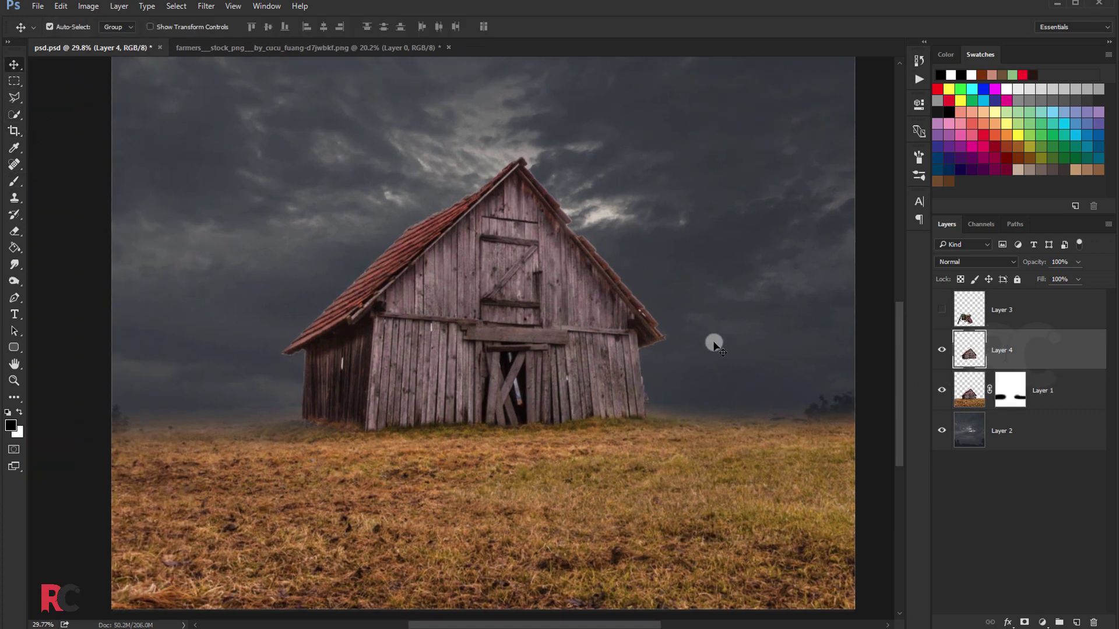
key("Down")
key("Down")
key("Down")
key("Down")
key("Down")
key("Down")
key("Down")
key("Down")
key("Down")
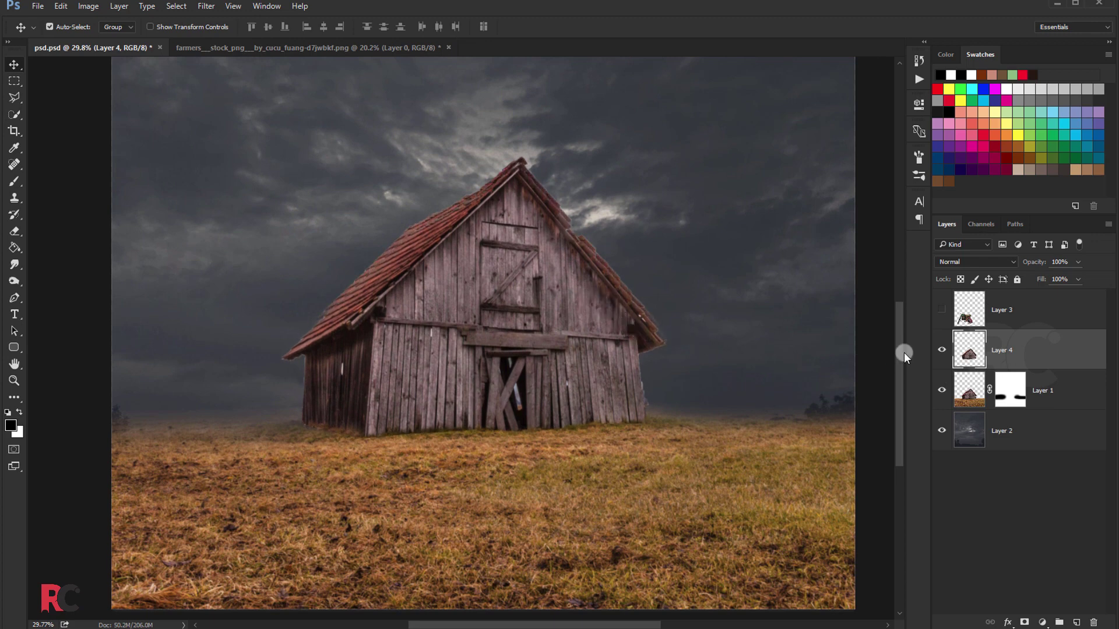
Step: Paint black on the field mask along both roof slopes to hide the doubled edge
left_click(1048, 389)
left_click(14, 181)
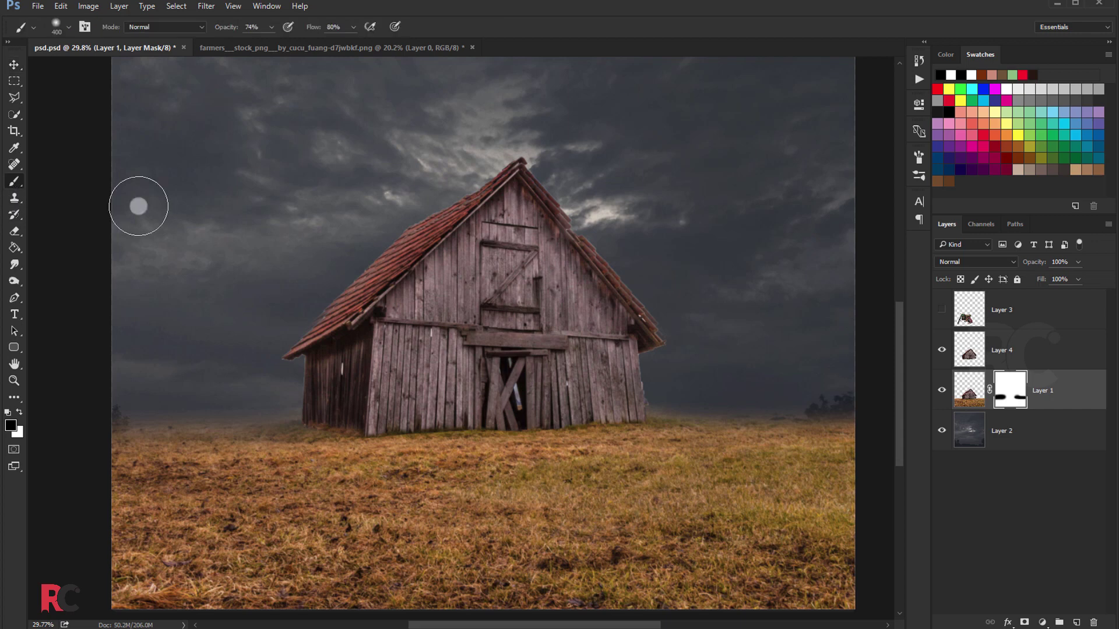
mouse_move(523, 176)
left_mouse_down()
mouse_move(467, 192)
mouse_move(300, 327)
left_mouse_up()
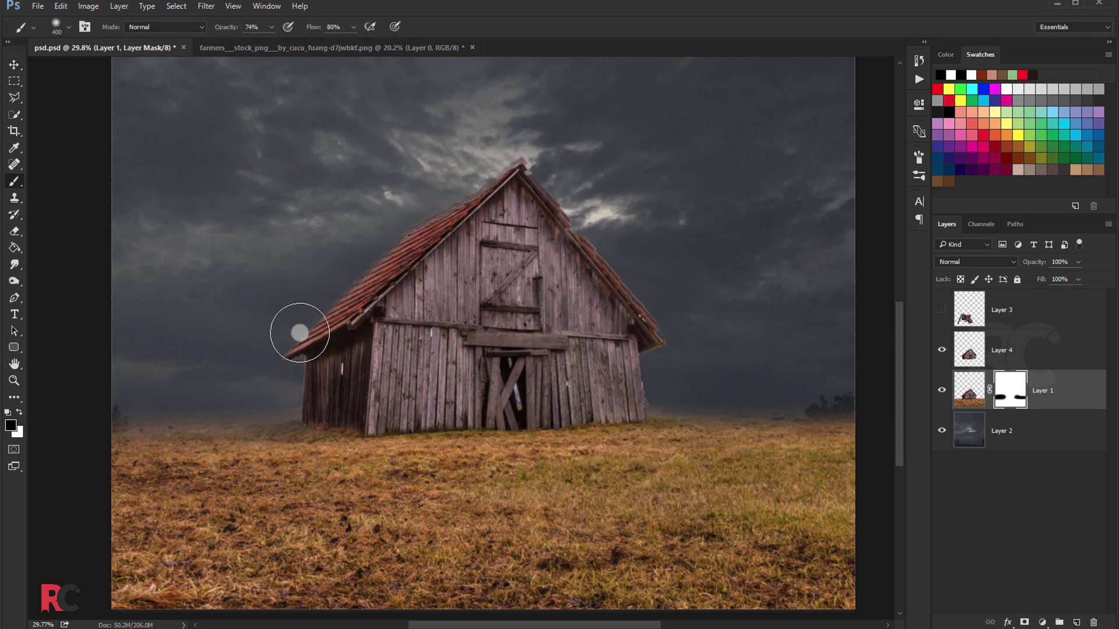
mouse_move(460, 162)
left_mouse_down()
mouse_move(575, 239)
mouse_move(649, 320)
left_mouse_up()
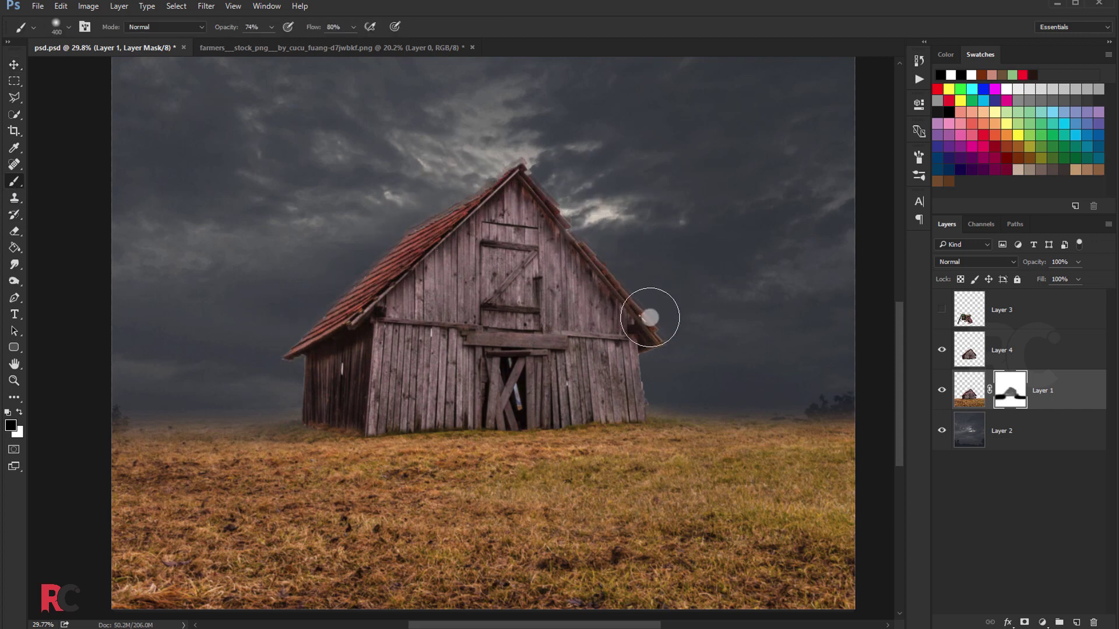
left_click_drag(556, 217, 663, 338)
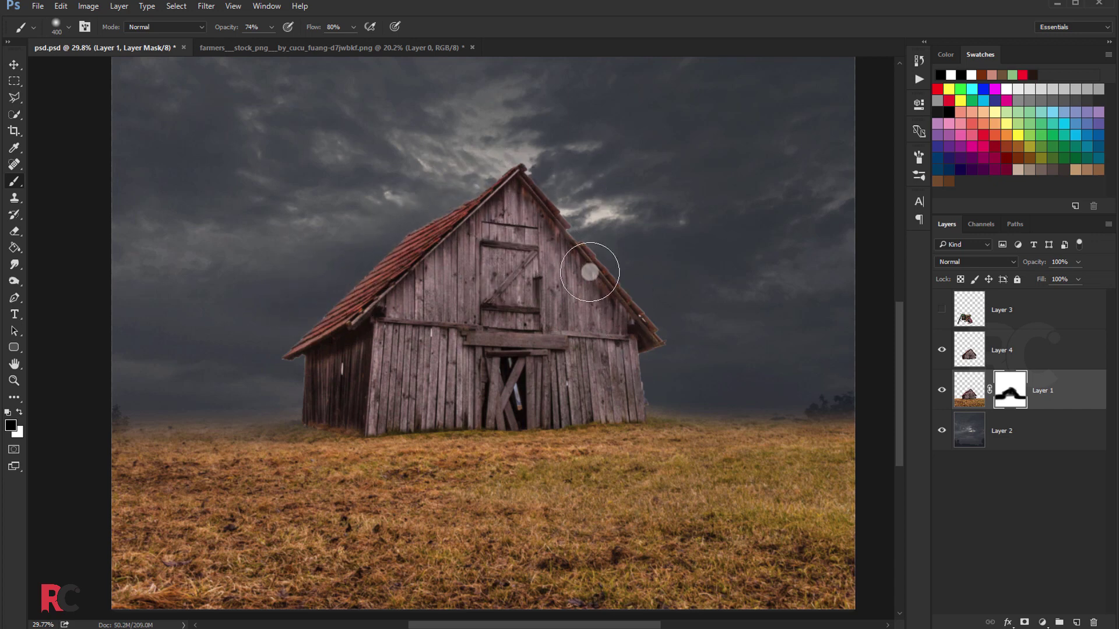
Step: Defringe the barn's Layer 4 edges by 1 pixel using Layer > Matting > Defringe
left_click(14, 65)
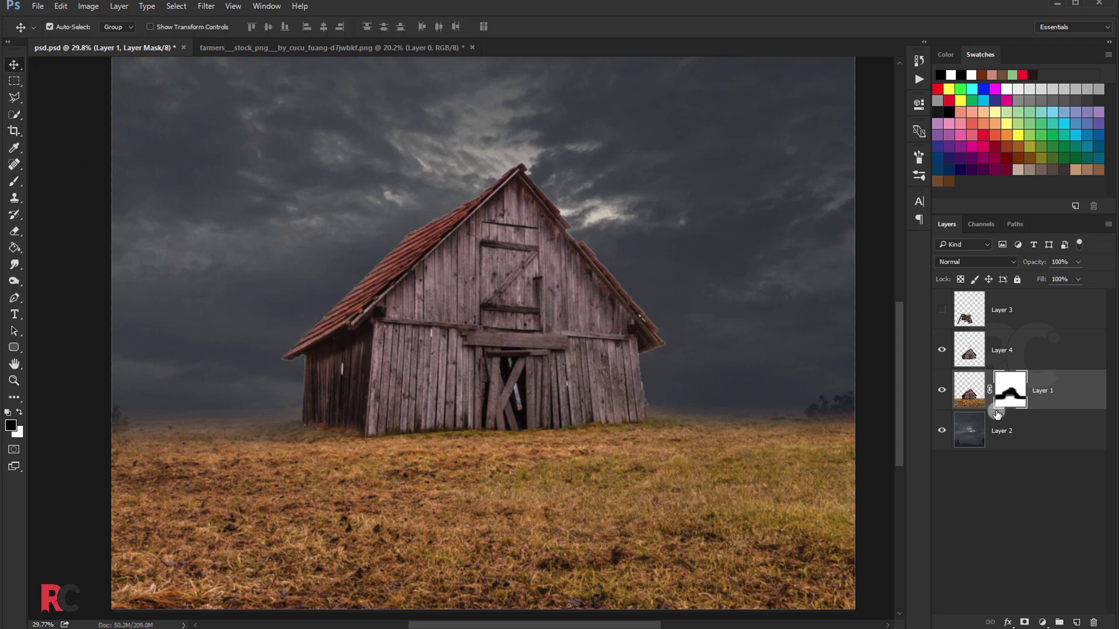
left_click(1009, 344)
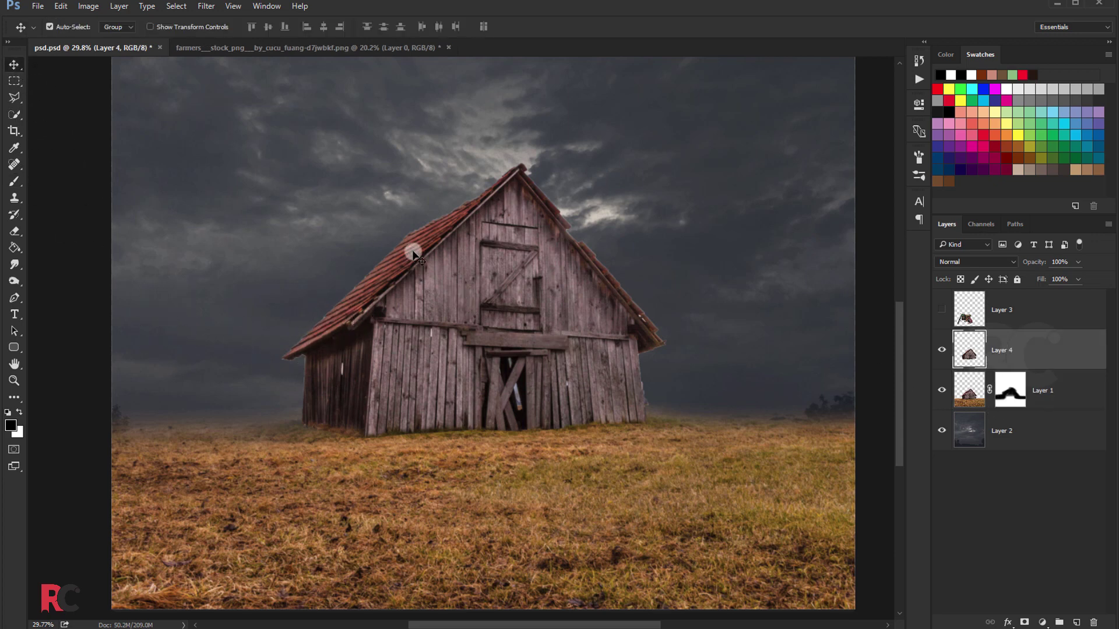
scroll(414, 254, "up", 1)
scroll(255, 158, "down", 3)
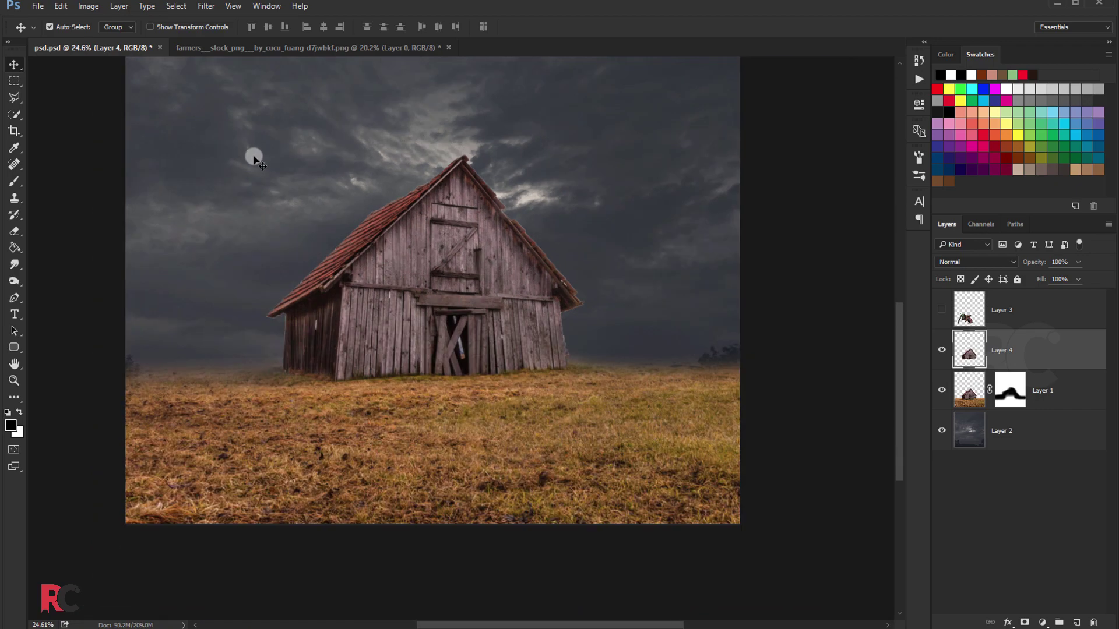
scroll(309, 199, "up", 7)
left_click(119, 6)
mouse_move(131, 472)
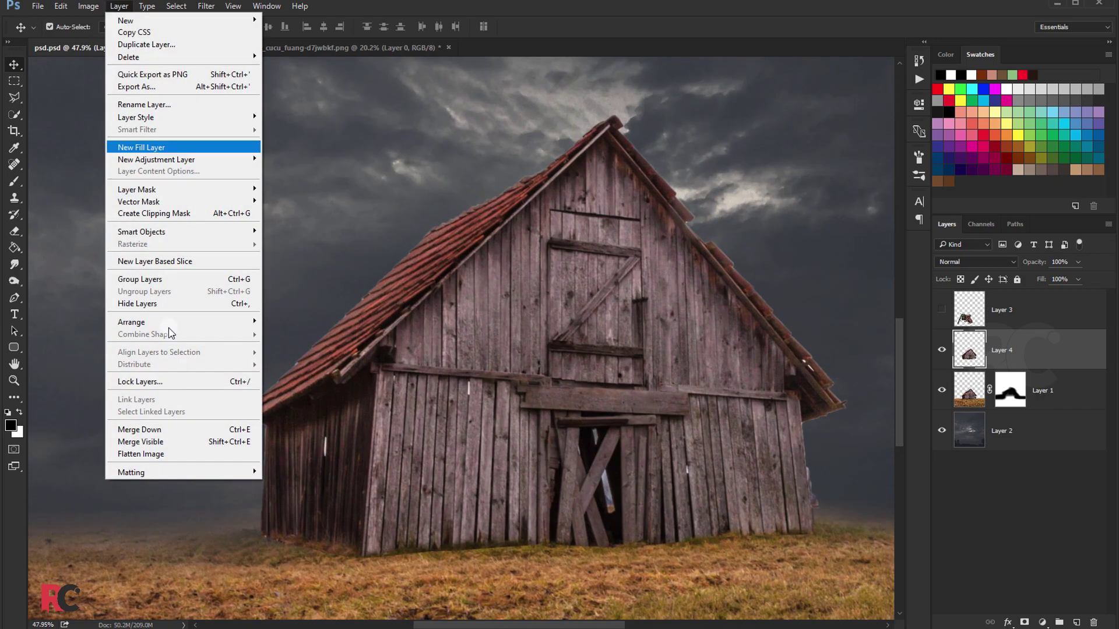
left_click(286, 485)
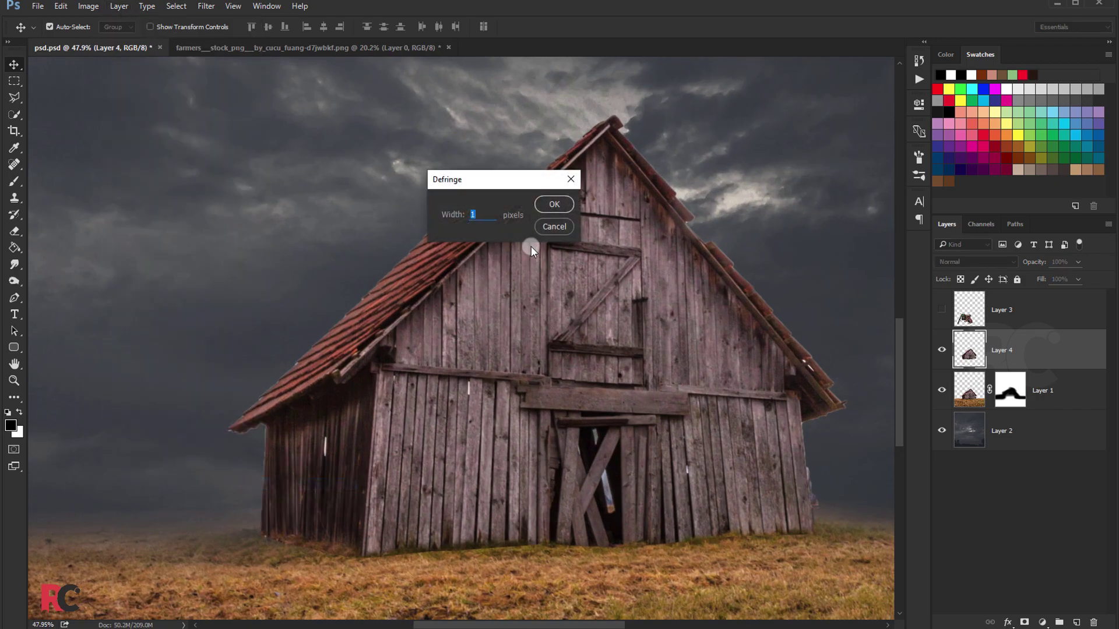
left_click(545, 208)
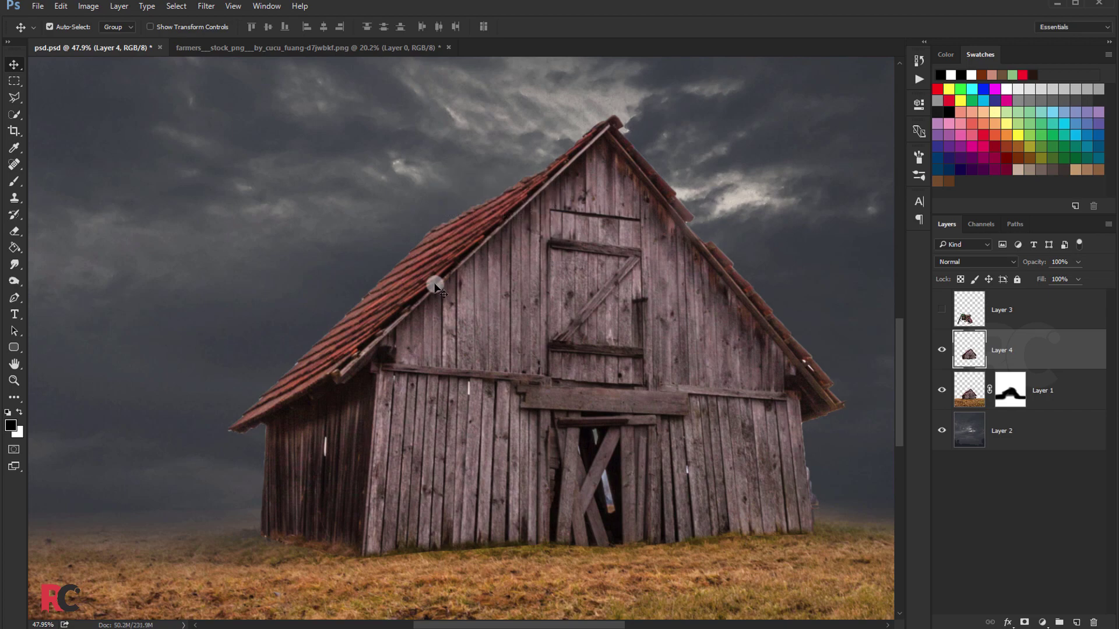
scroll(431, 284, "up", 2)
scroll(749, 325, "up", 2)
scroll(732, 312, "up", 2)
Step: Pick the Polygonal Lasso and bring the barn door into view
scroll(775, 417, "up", 2)
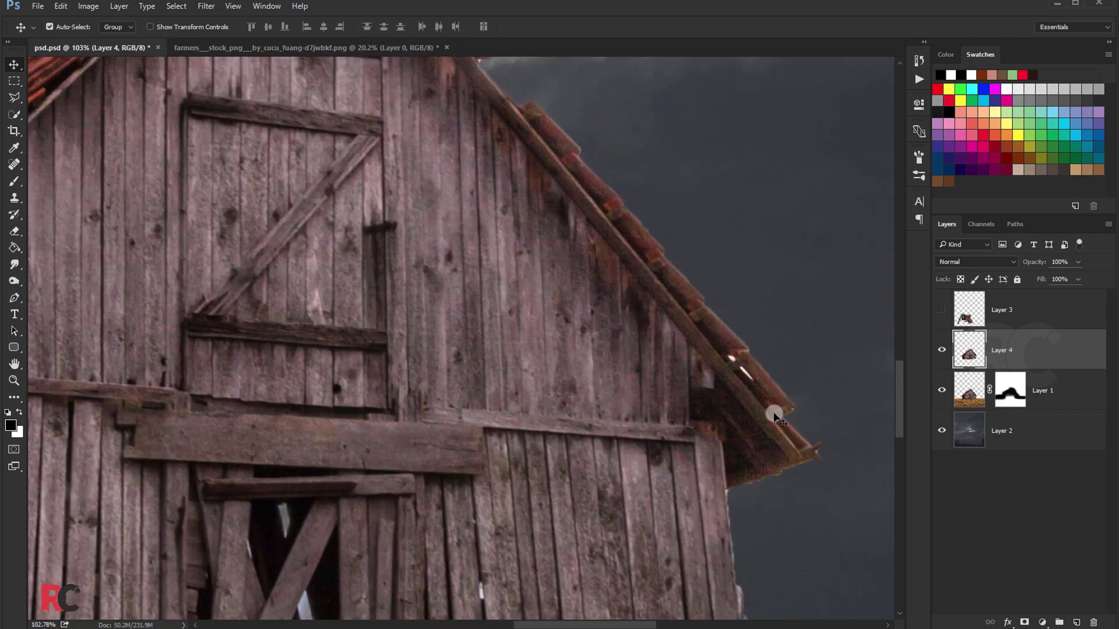
scroll(772, 411, "up", 2)
scroll(767, 405, "up", 1)
left_click(18, 100)
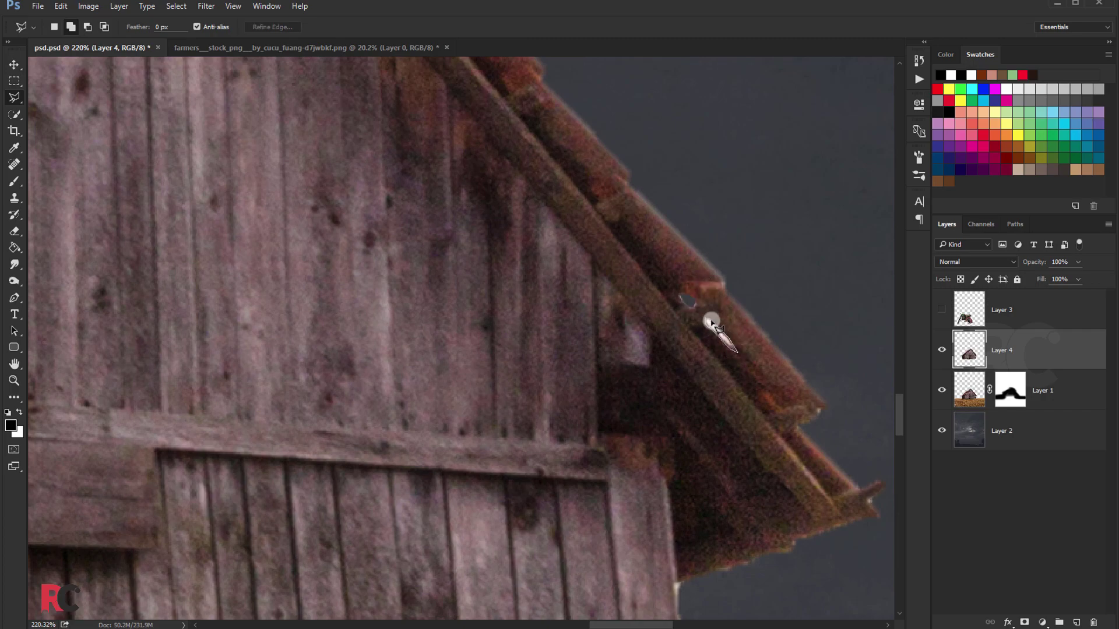
scroll(689, 273, "down", 2)
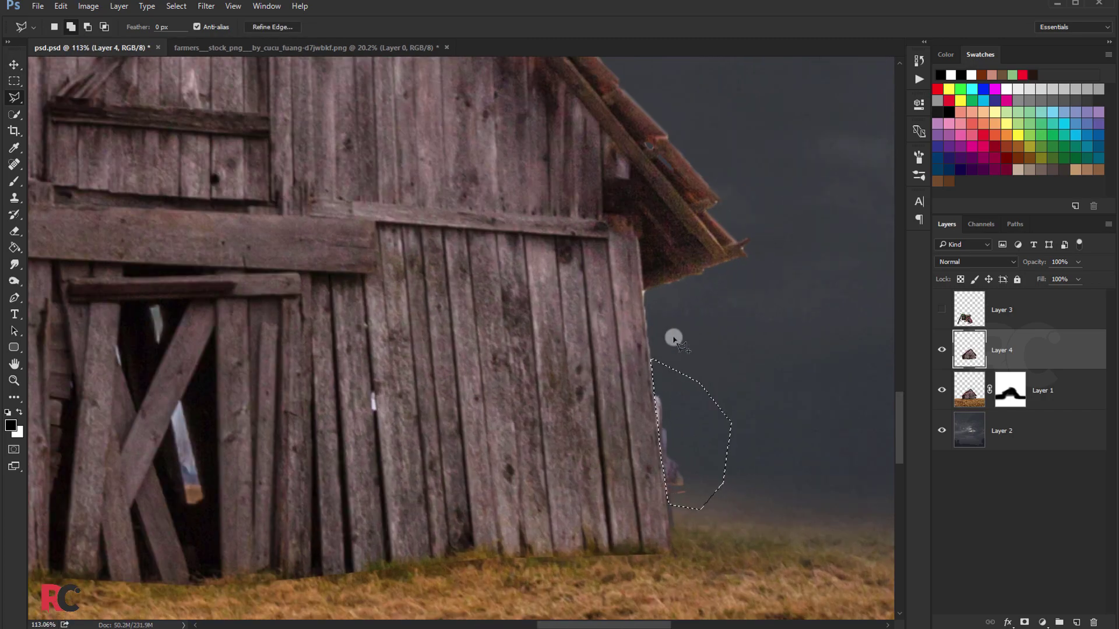
scroll(670, 332, "down", 3)
scroll(270, 342, "up", 4)
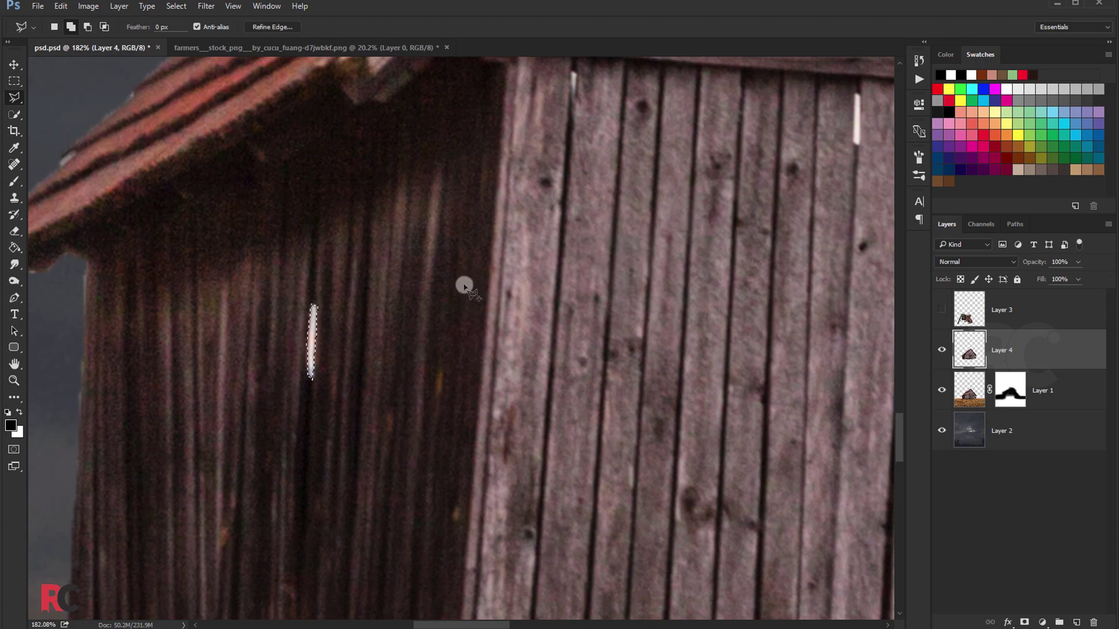
scroll(462, 287, "down", 4)
scroll(625, 246, "up", 3)
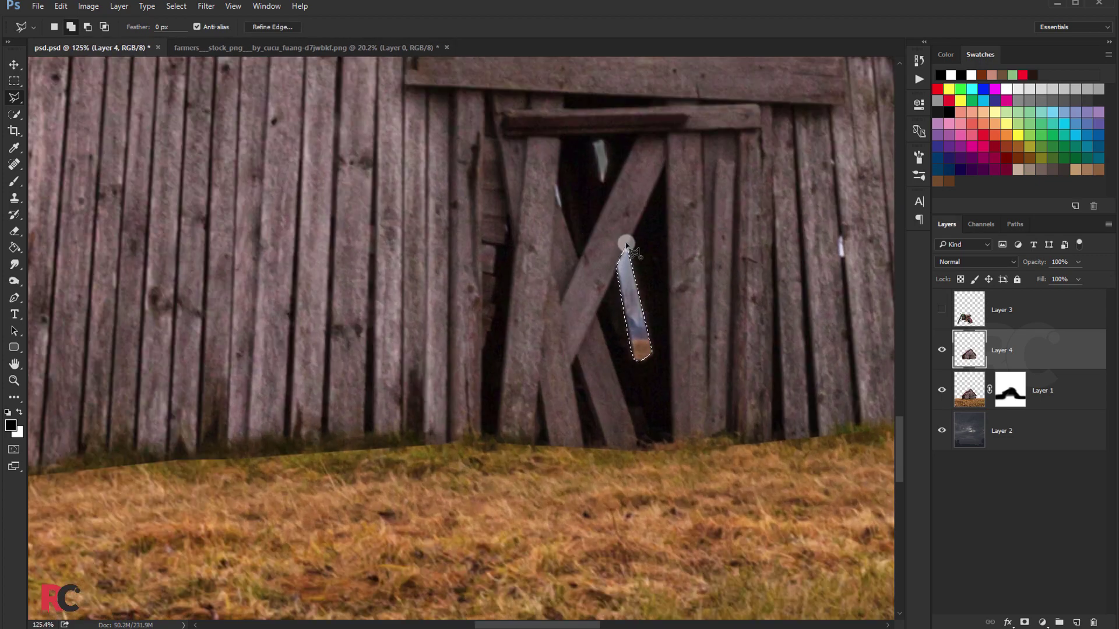
Step: Select the light sliver in the barn door and paint it out on the mask
left_click(625, 245)
left_click(1010, 390)
key("b")
left_click_drag(618, 254, 607, 267)
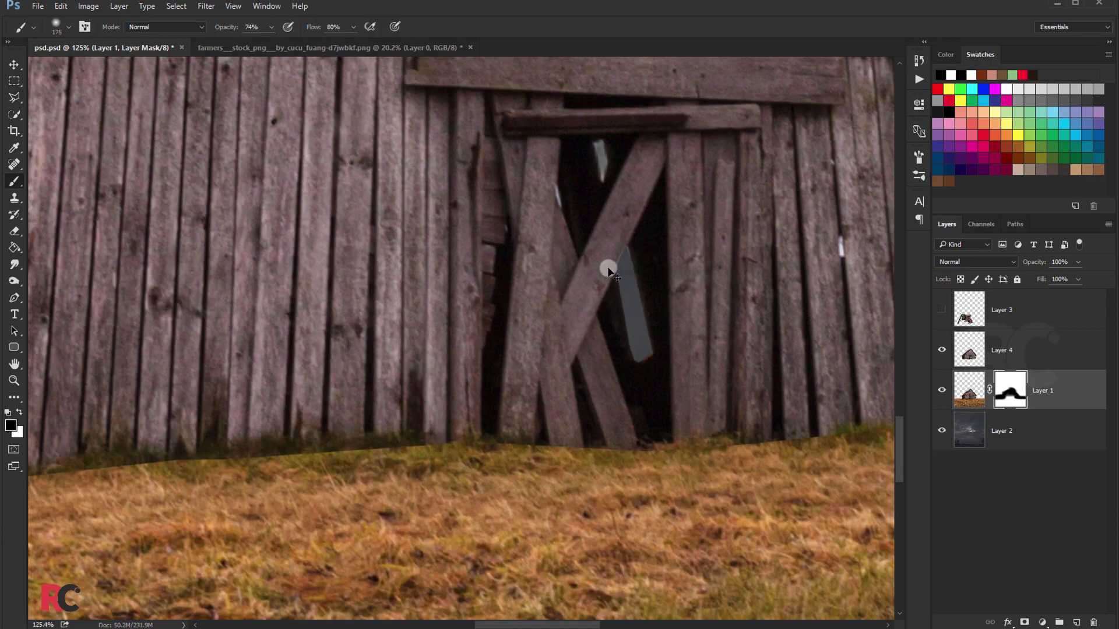
key("ctrl+d")
Step: Outline another light gap in the door, then erase it on the barn layer
key("l")
left_click(484, 213)
left_click(477, 235)
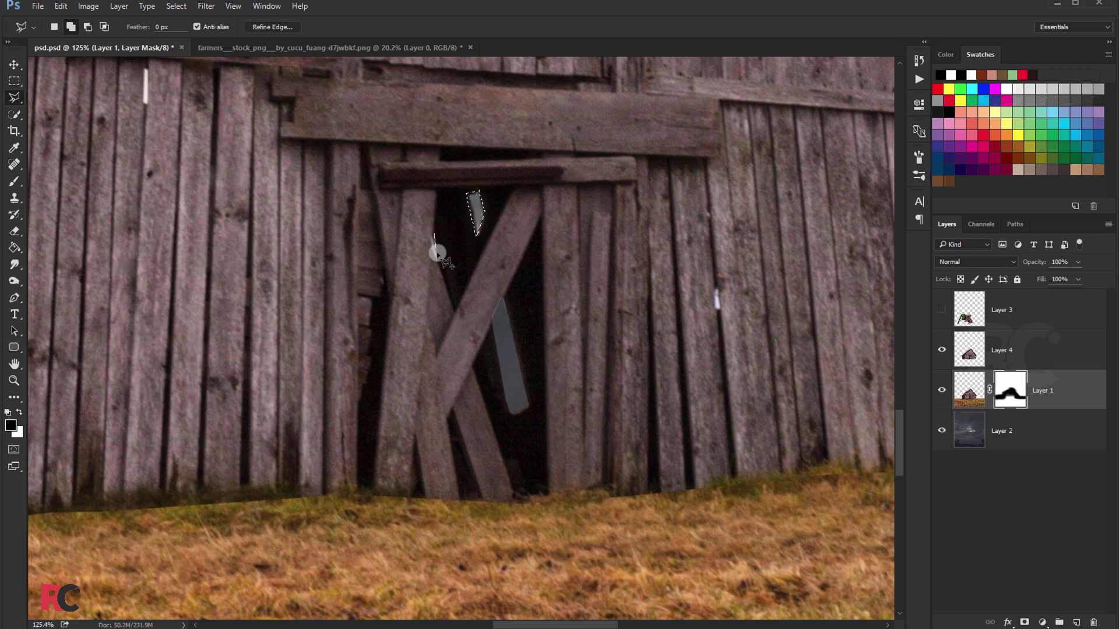
double_click(716, 308)
key("b")
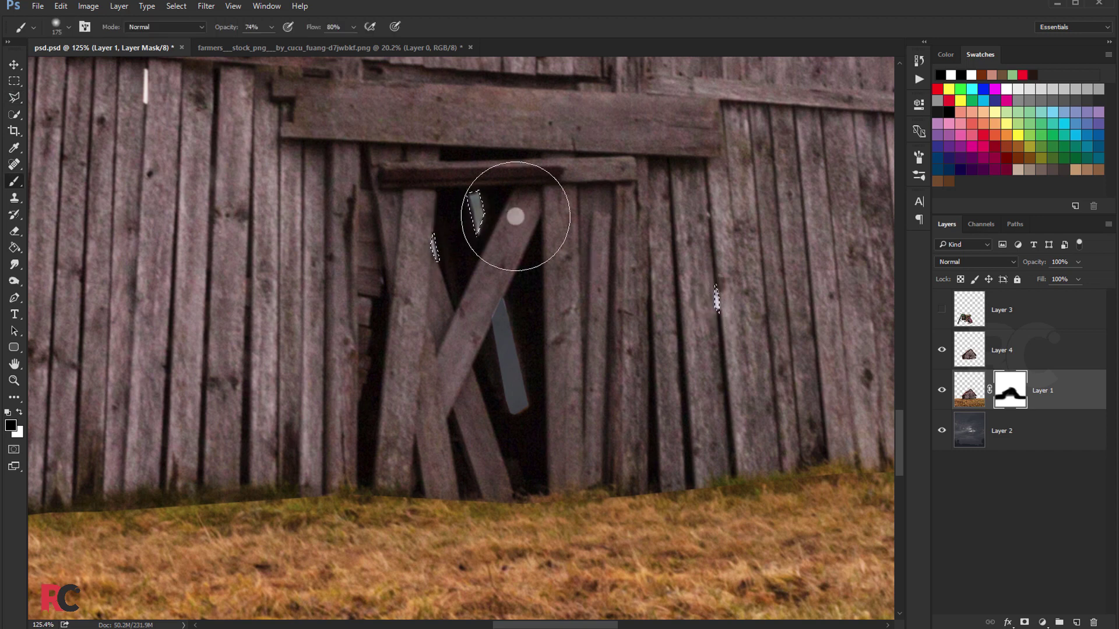
key("alt+bracketright")
left_click(14, 230)
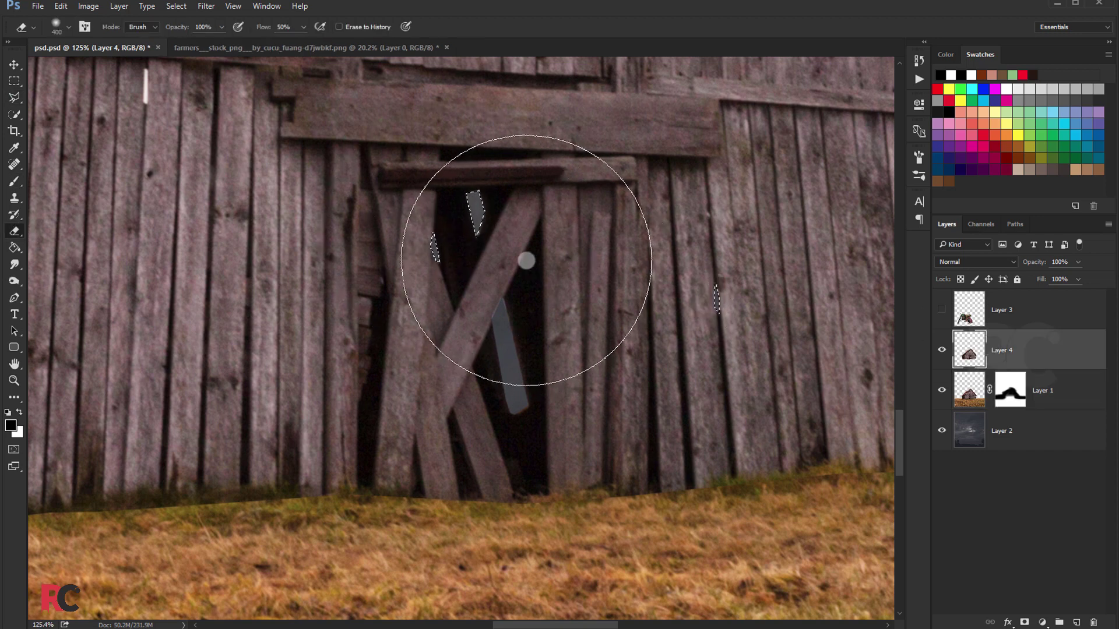
scroll(477, 268, "down", 2)
scroll(461, 294, "down", 2)
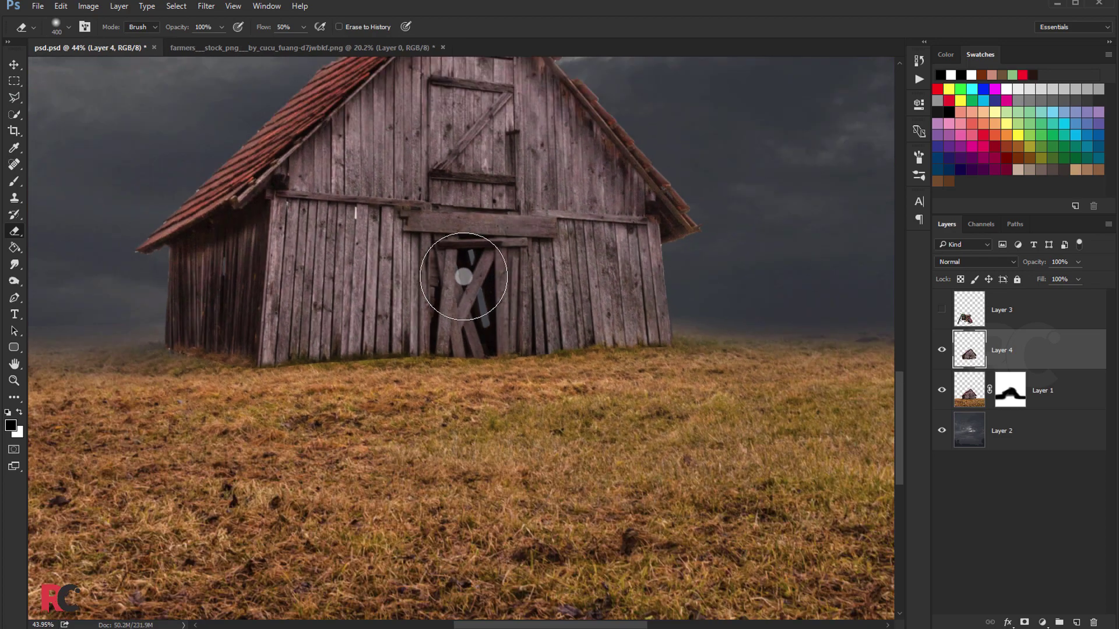
scroll(419, 257, "down", 1)
Step: Check the farmer layer's visibility, hide it, and save the composite with maximum compatibility
left_click(15, 69)
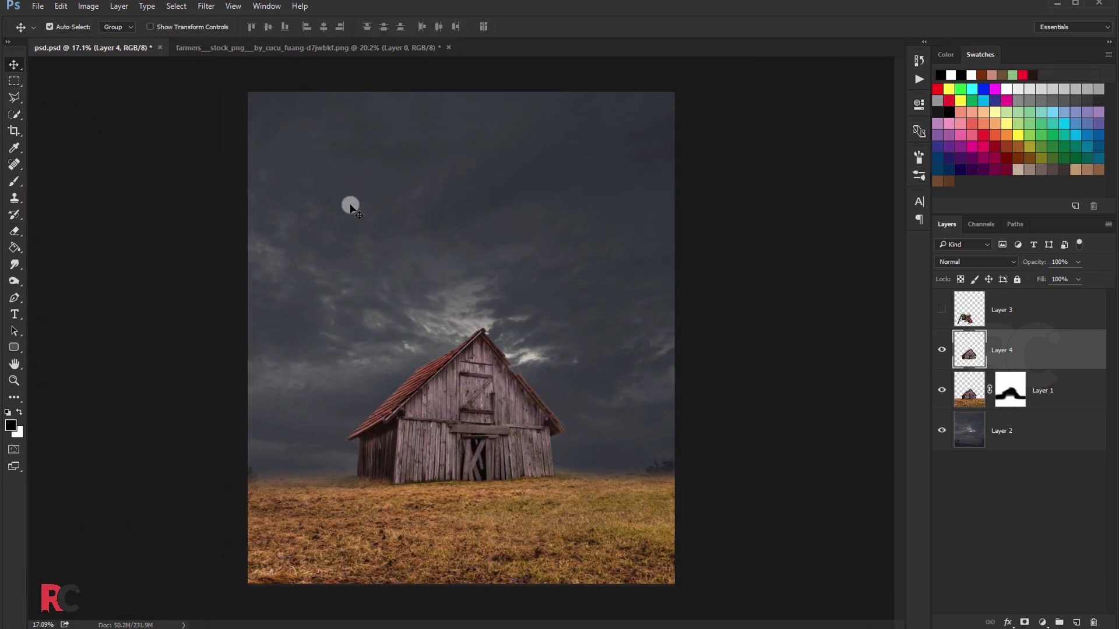
left_click(942, 318)
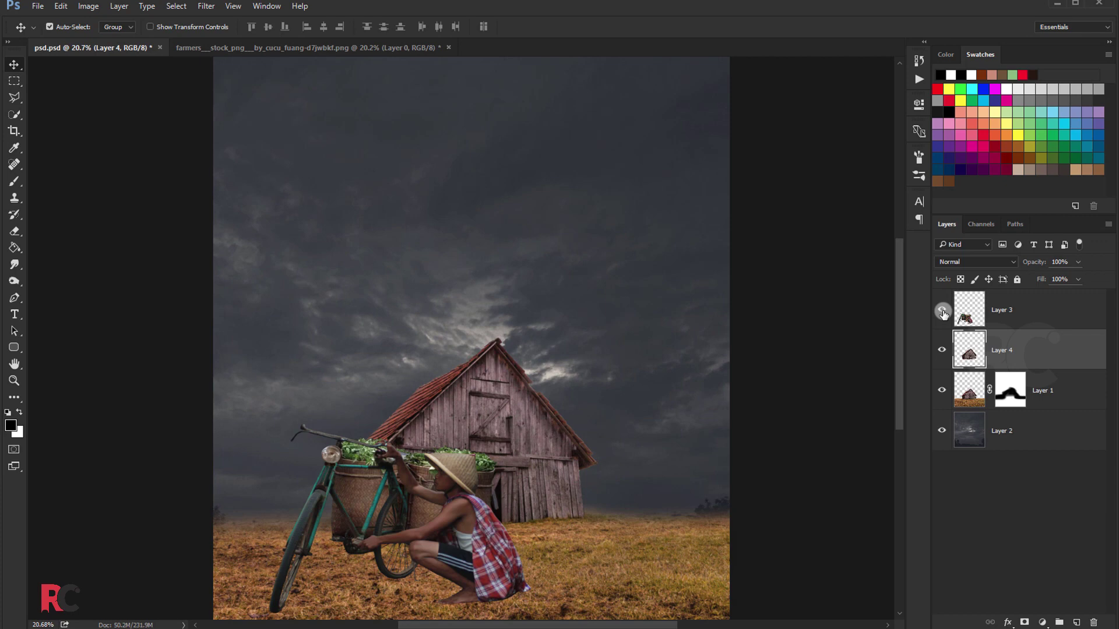
left_click(943, 315)
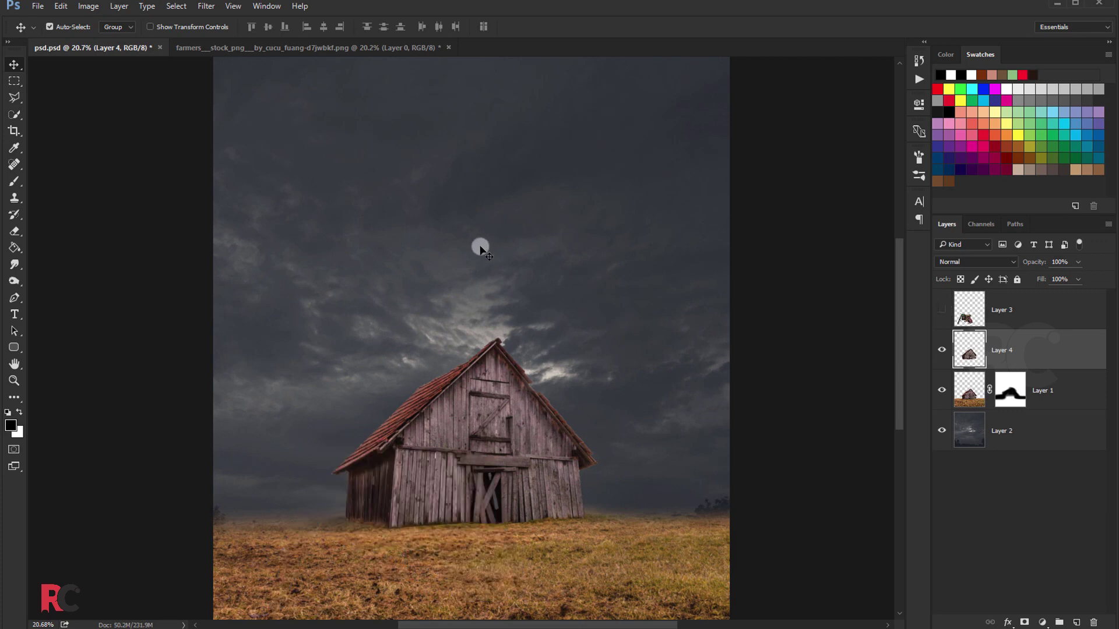
scroll(476, 243, "down", 1)
key("ctrl+s")
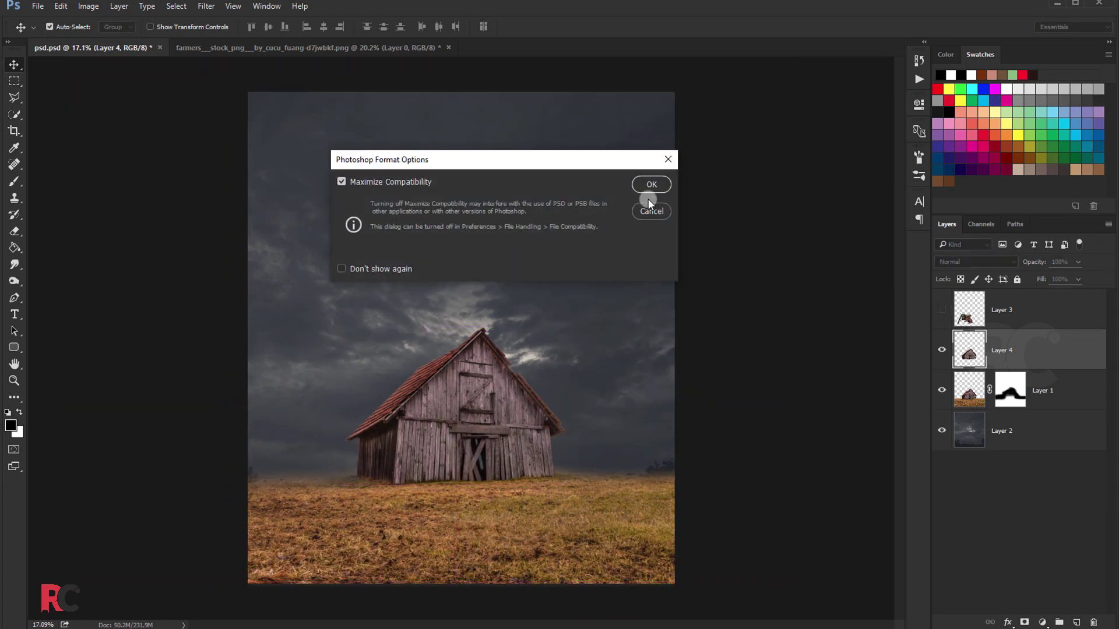
left_click(649, 186)
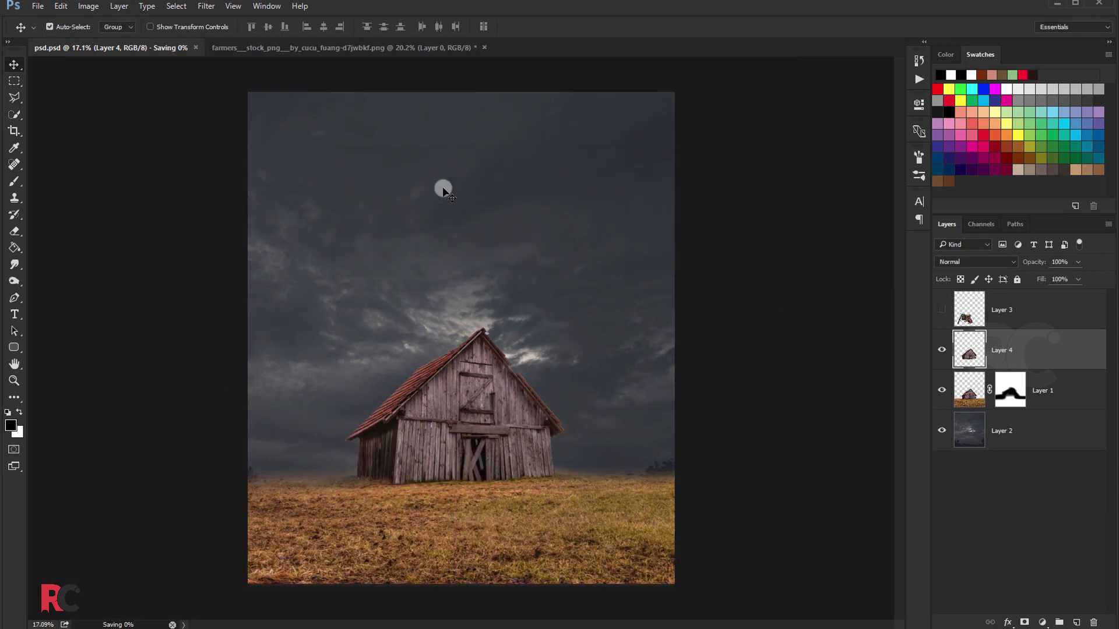
Step: Close the farmers image without saving and open Hue/Saturation for the barn-and-field layer
left_click(341, 50)
left_click(443, 48)
left_click(548, 244)
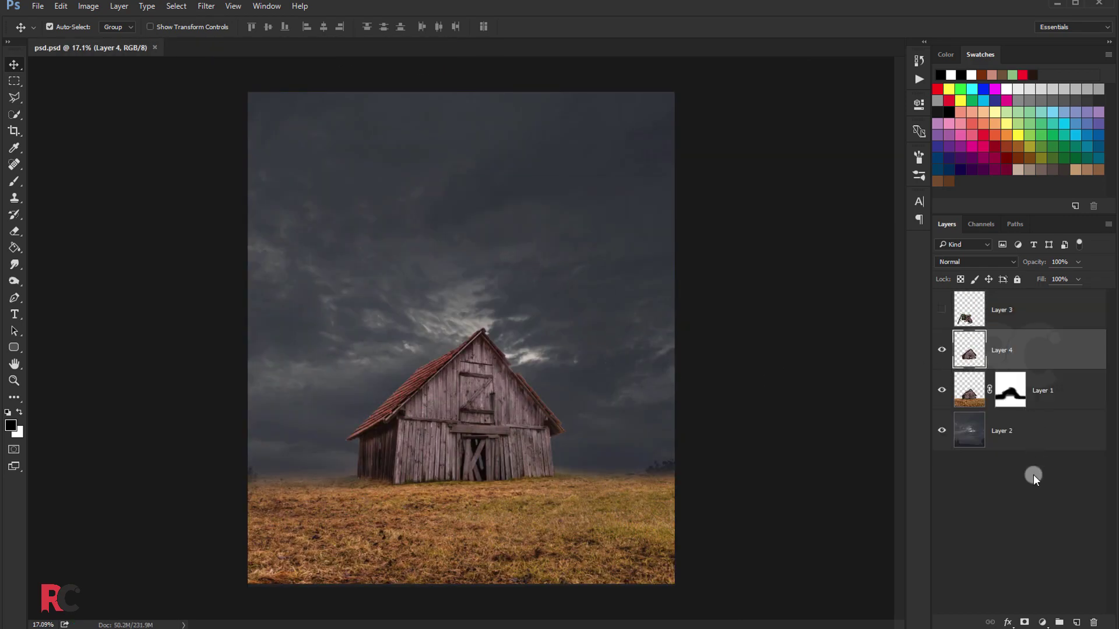
left_click(970, 395)
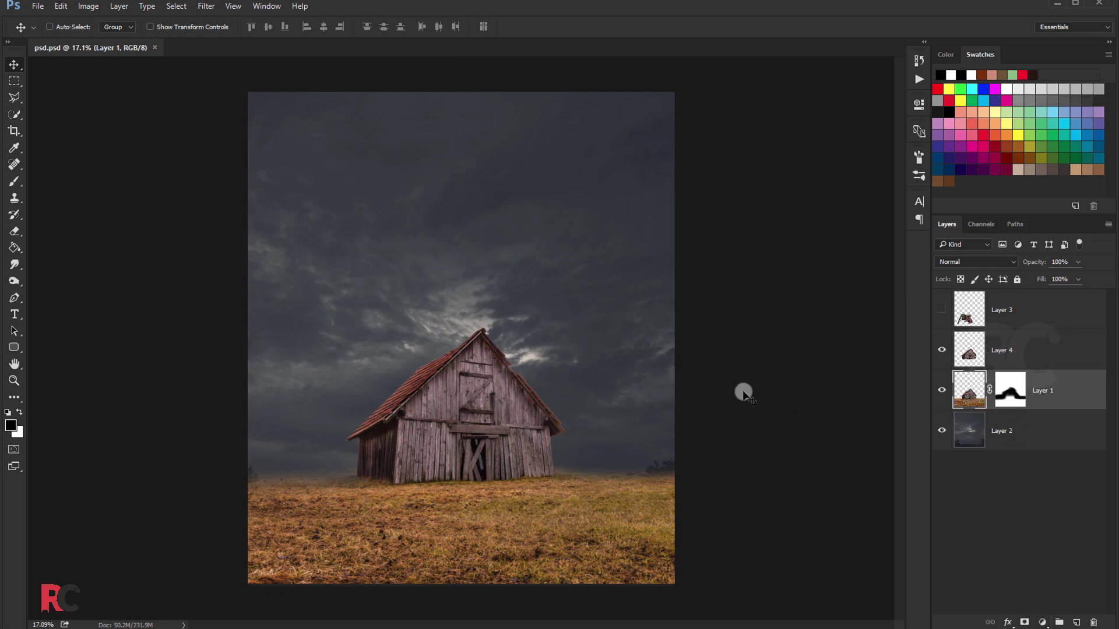
key("ctrl+u")
Step: Lower the field layer's saturation to about −37, then the barn Layer 4's to −29
left_click_drag(760, 322, 740, 322)
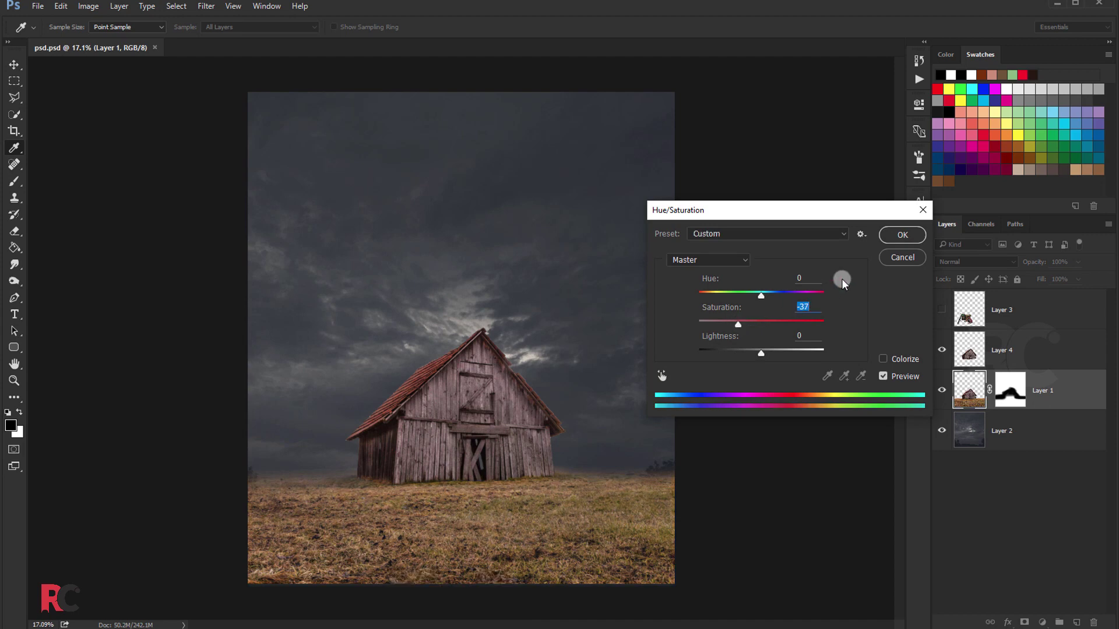
left_click(903, 235)
left_click(1003, 349)
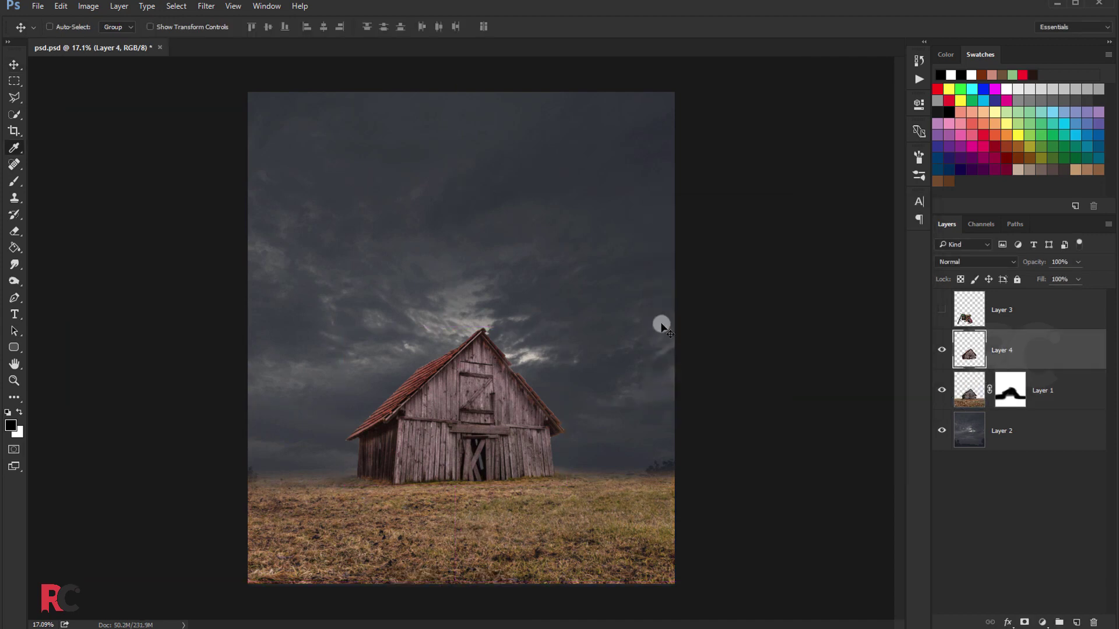
key("ctrl+u")
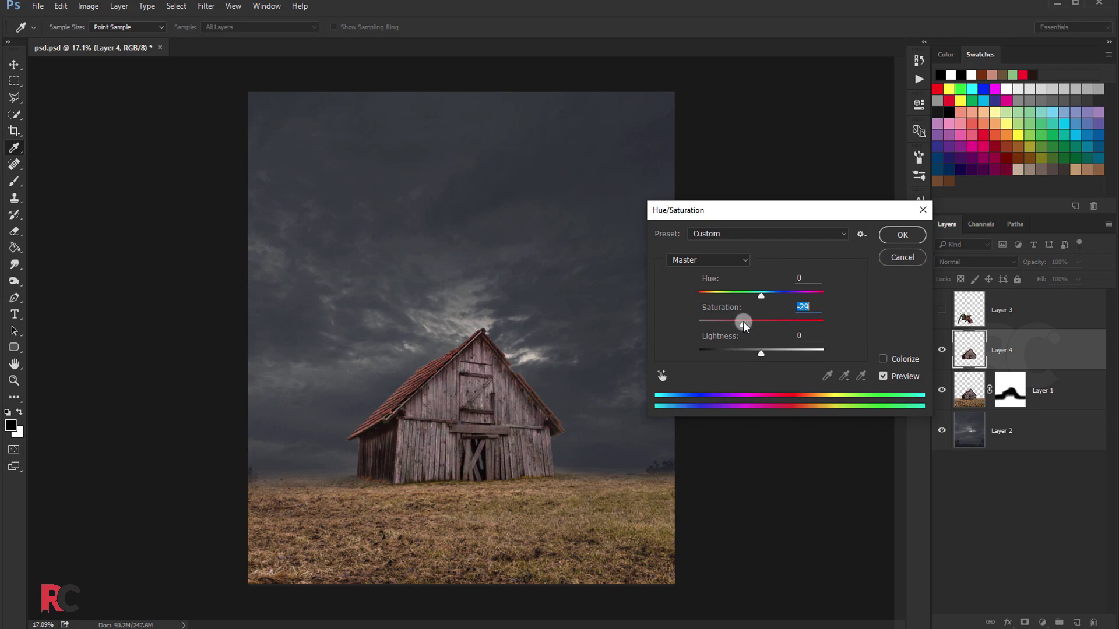
left_click(888, 237)
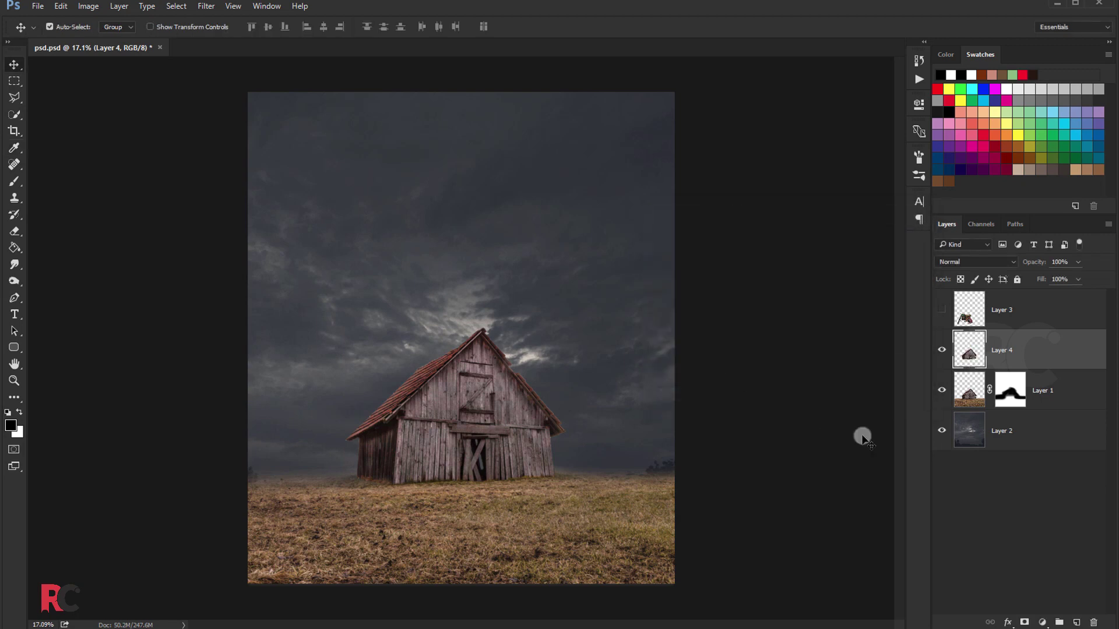
Step: Add a Curves adjustment clipped to Layer 4 and lower its top point to darken the barn
left_click(1044, 623)
left_click(1025, 429)
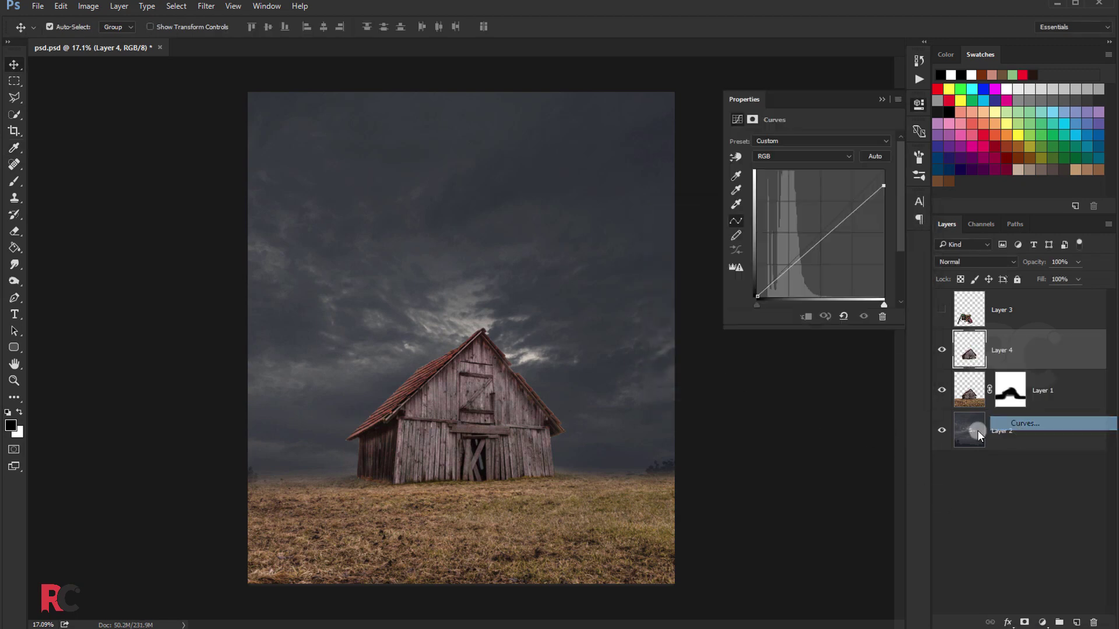
left_click(806, 317)
left_click_drag(882, 173, 886, 219)
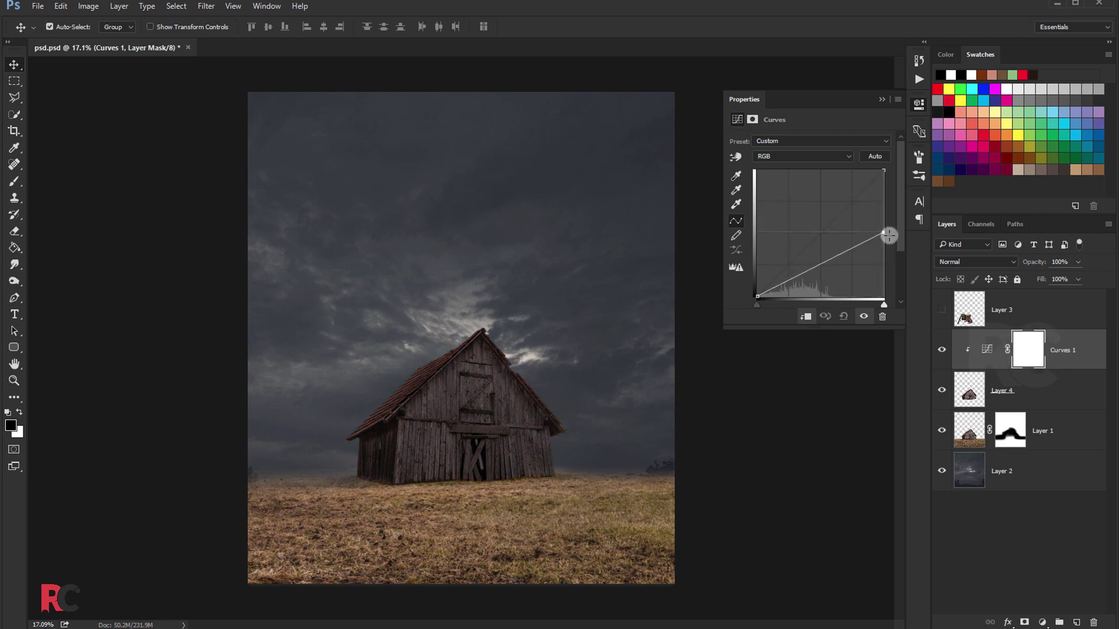
left_click(883, 101)
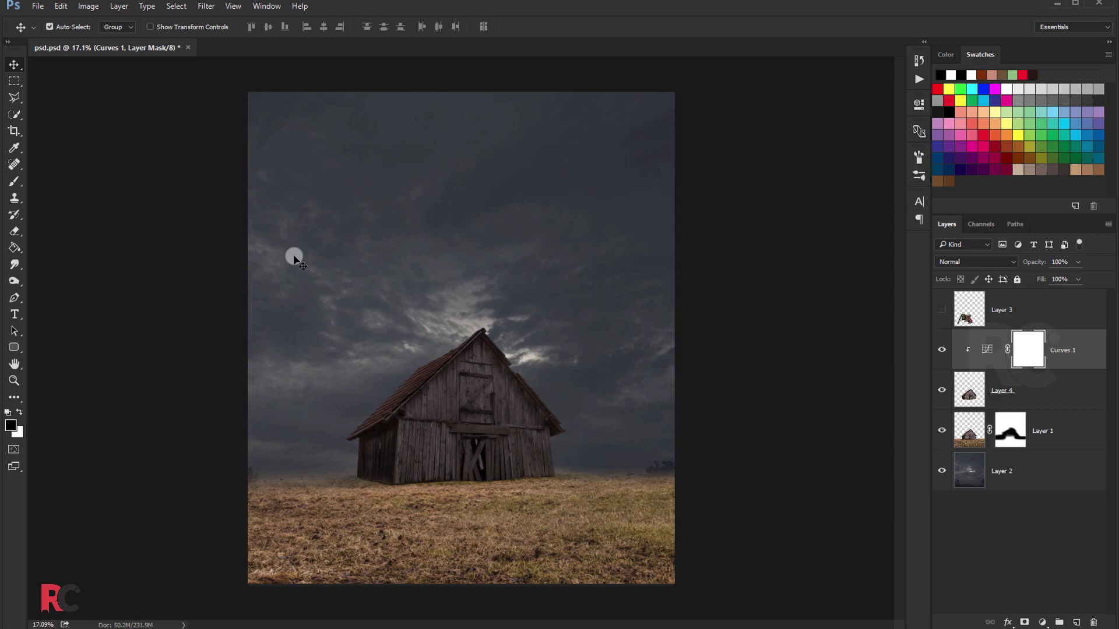
Step: Paint the curves mask black near the roof's left side and white over the upper gable
left_click(16, 183)
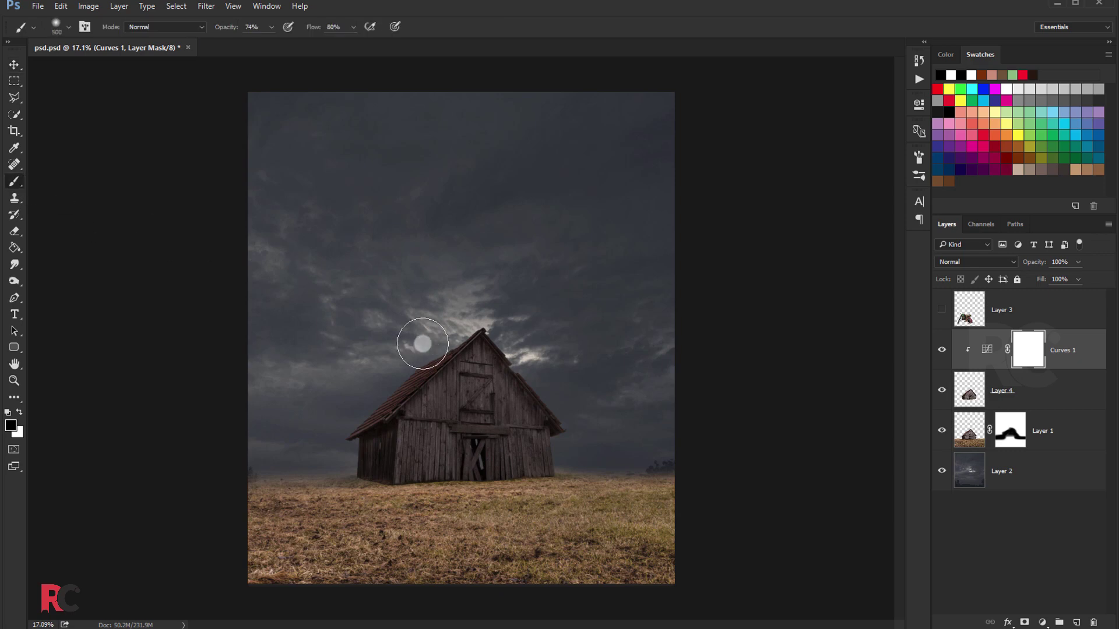
left_click_drag(423, 344, 415, 327)
key("bracketright")
key("bracketright")
key("bracketright")
key("bracketright")
key("bracketright")
key("bracketright")
key("bracketright")
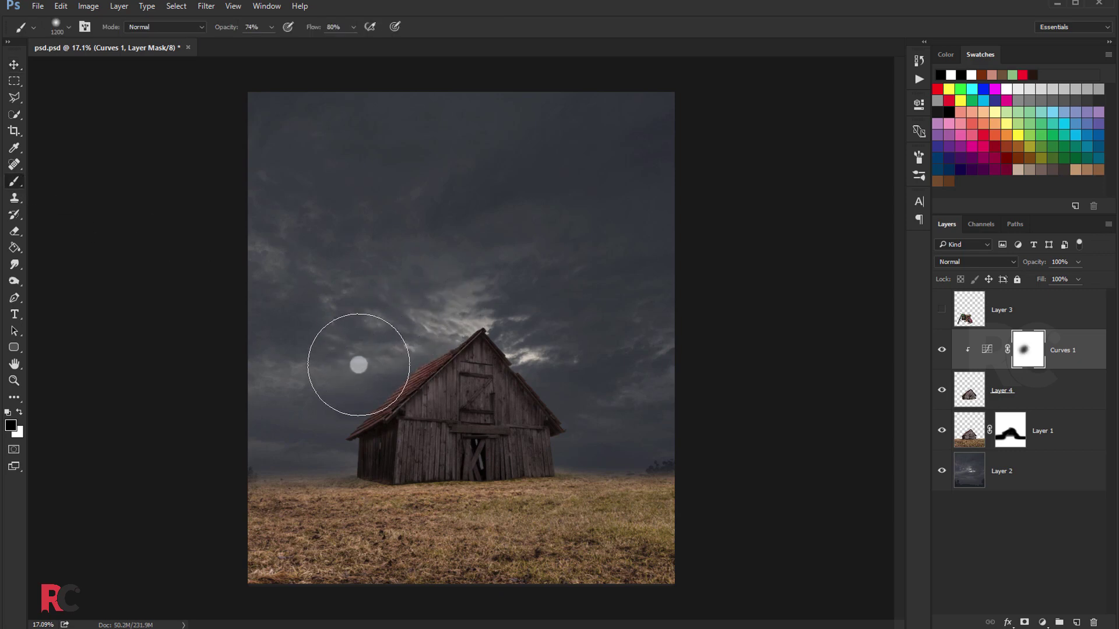
mouse_move(358, 365)
left_mouse_down()
mouse_move(527, 310)
mouse_move(339, 374)
mouse_move(368, 342)
mouse_move(400, 350)
left_mouse_up()
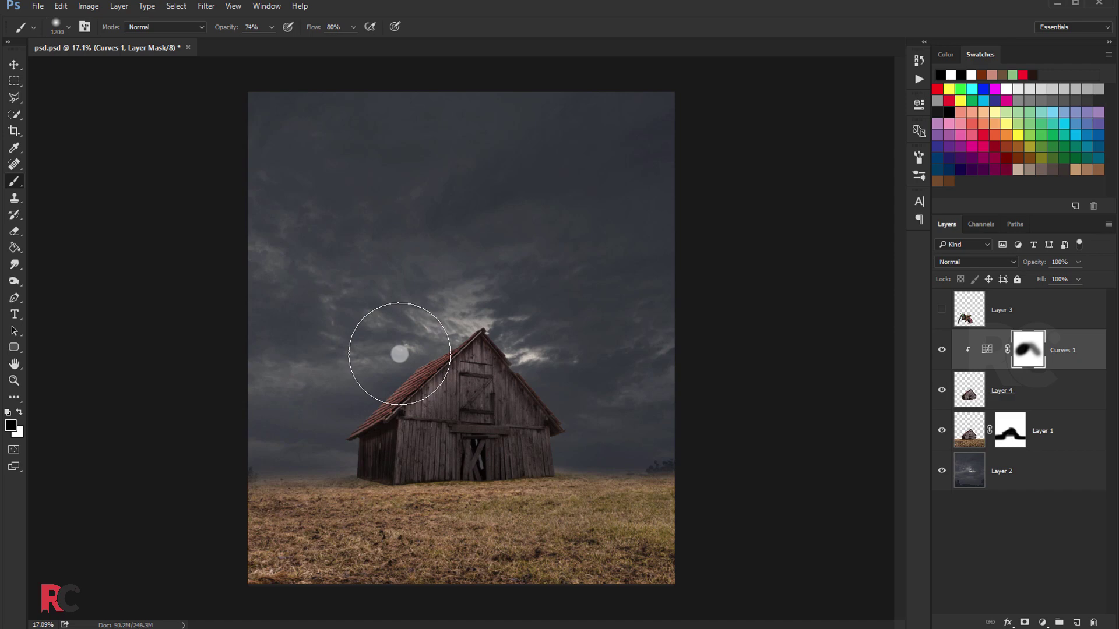
left_click(21, 413)
key("bracketleft")
key("bracketleft")
key("bracketleft")
key("bracketleft")
key("bracketleft")
key("bracketleft")
key("bracketleft")
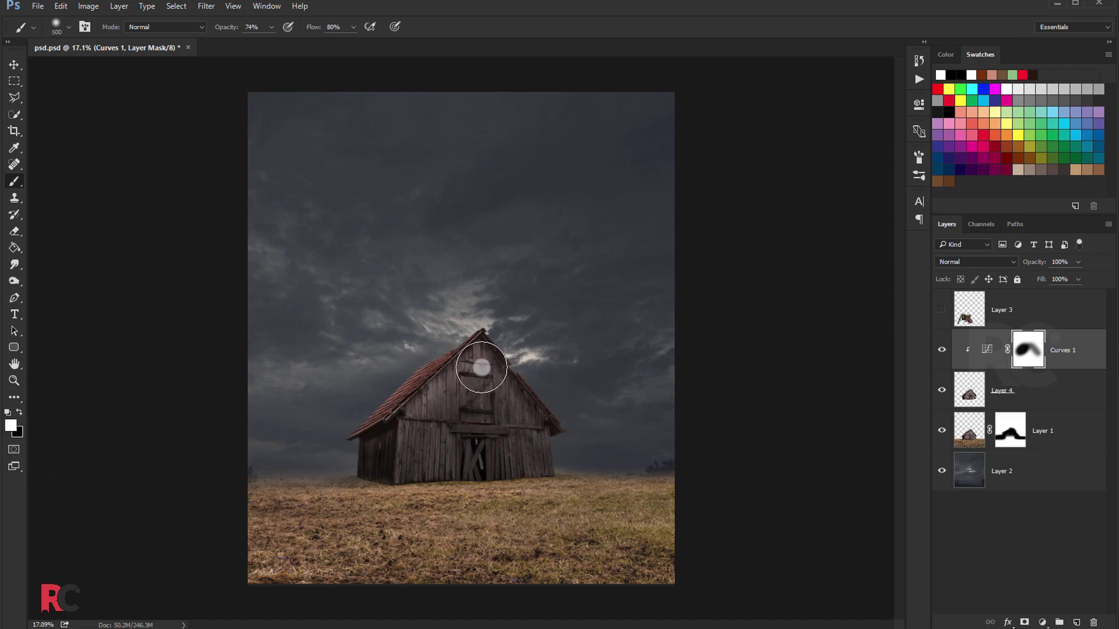
mouse_move(481, 367)
left_mouse_down()
mouse_move(425, 404)
mouse_move(466, 367)
mouse_move(528, 420)
mouse_move(547, 464)
mouse_move(589, 435)
mouse_move(553, 409)
left_mouse_up()
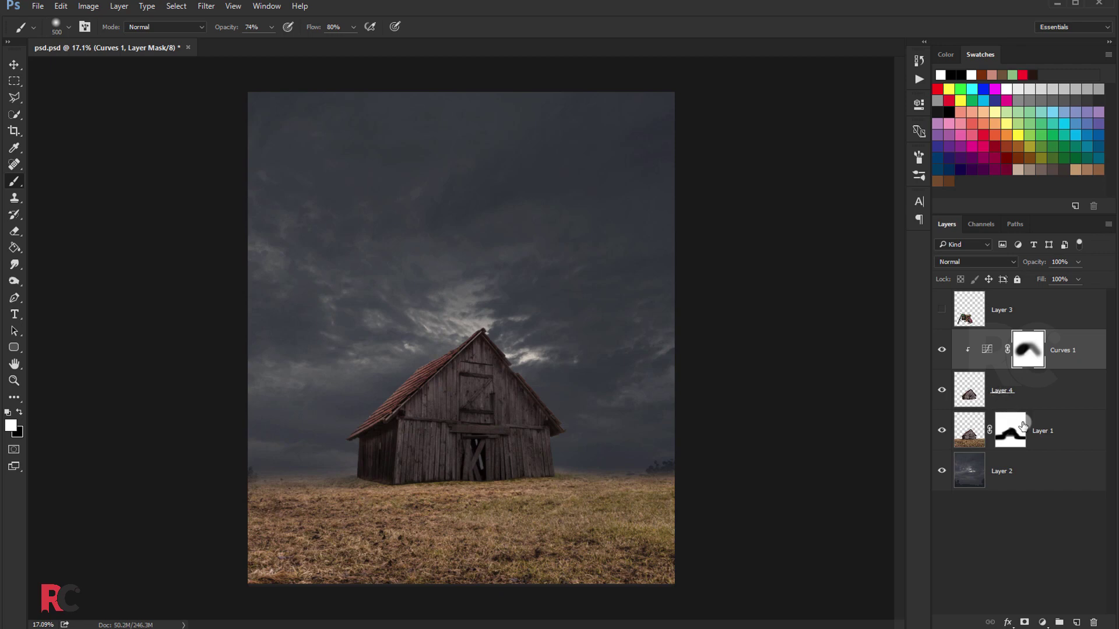
left_click(1042, 432)
Step: Paint a soft black shadow under the barn on new Layer 5 at 42% opacity
left_click(1077, 622)
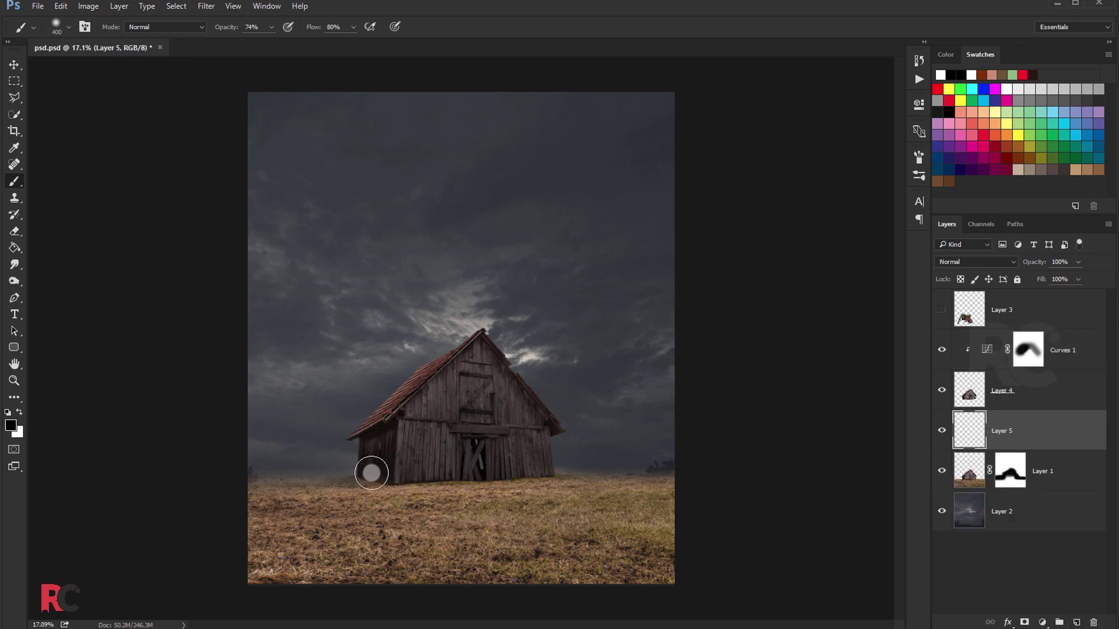
mouse_move(378, 472)
left_mouse_down()
mouse_move(489, 472)
mouse_move(620, 500)
mouse_move(375, 478)
left_mouse_up()
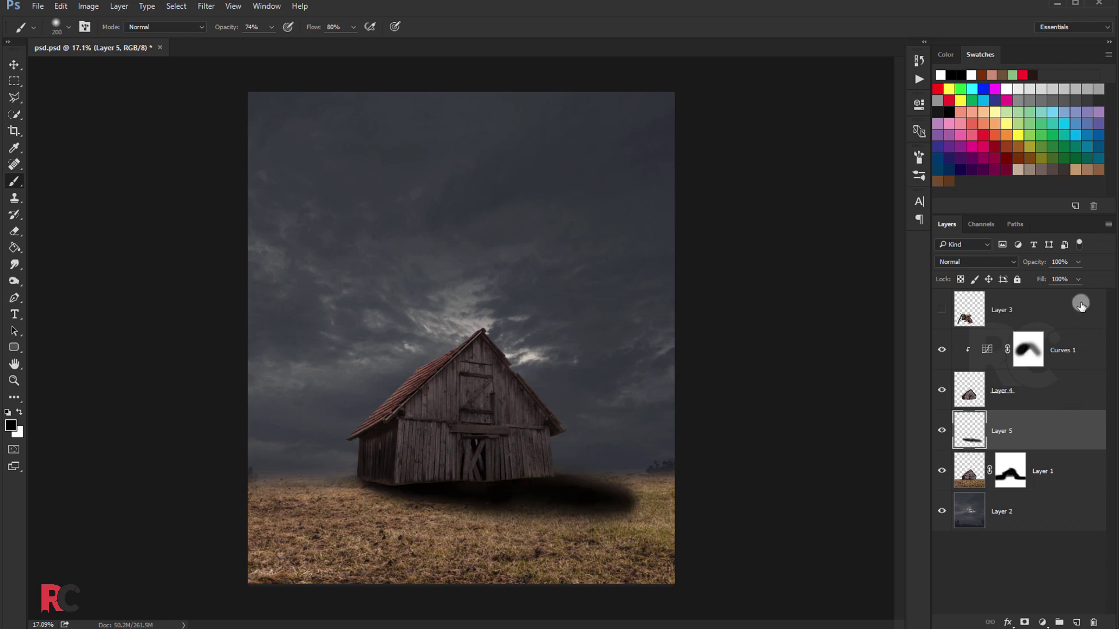
left_click_drag(1047, 280, 1040, 280)
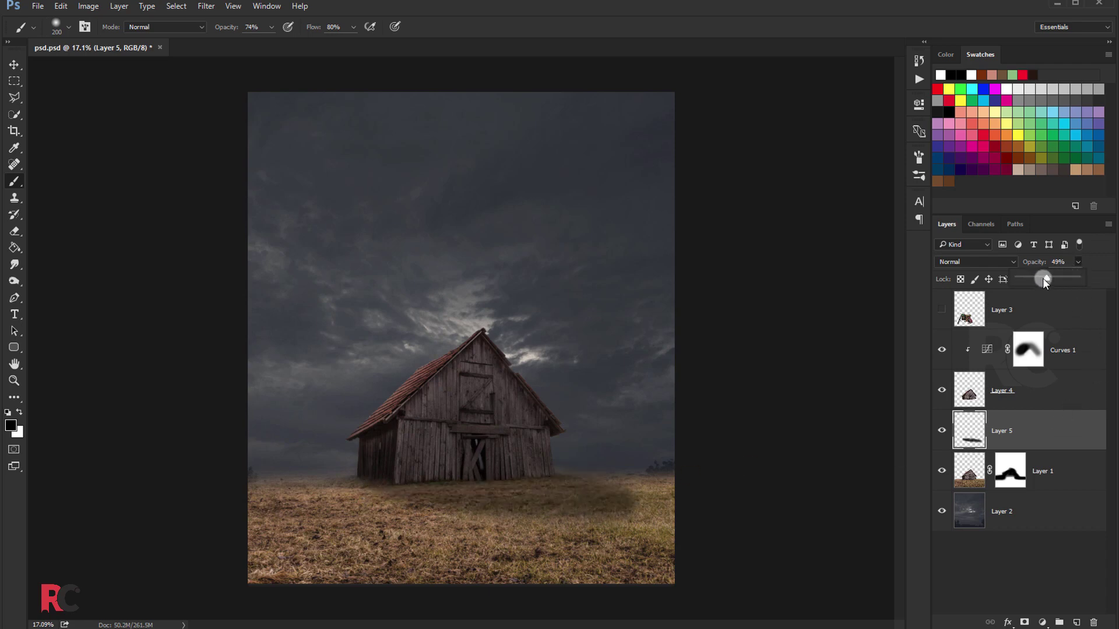
left_click(20, 236)
key("bracketright")
key("bracketright")
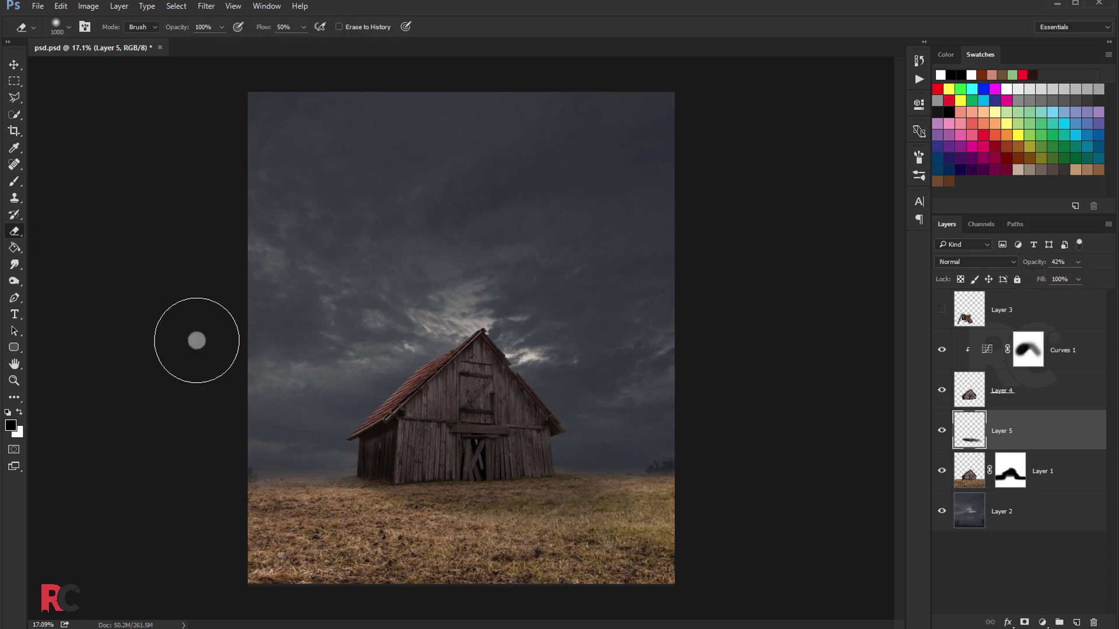
left_click(14, 65)
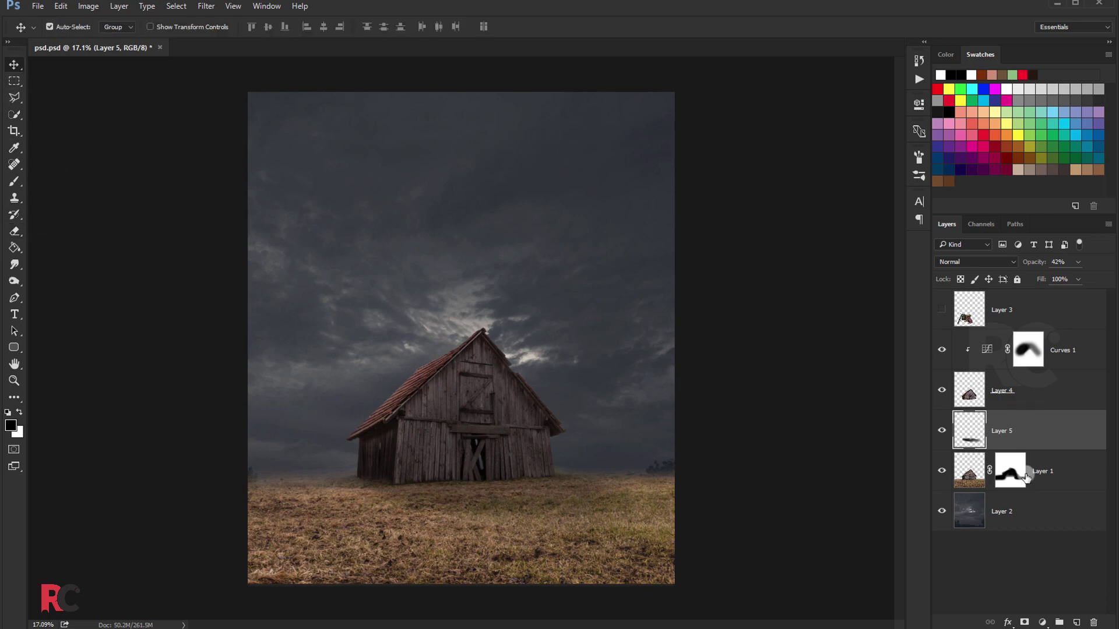
Step: Add a Curves adjustment clipped to Layer 1 and lower its white point to darken the field
left_click(1044, 480)
left_click(1042, 623)
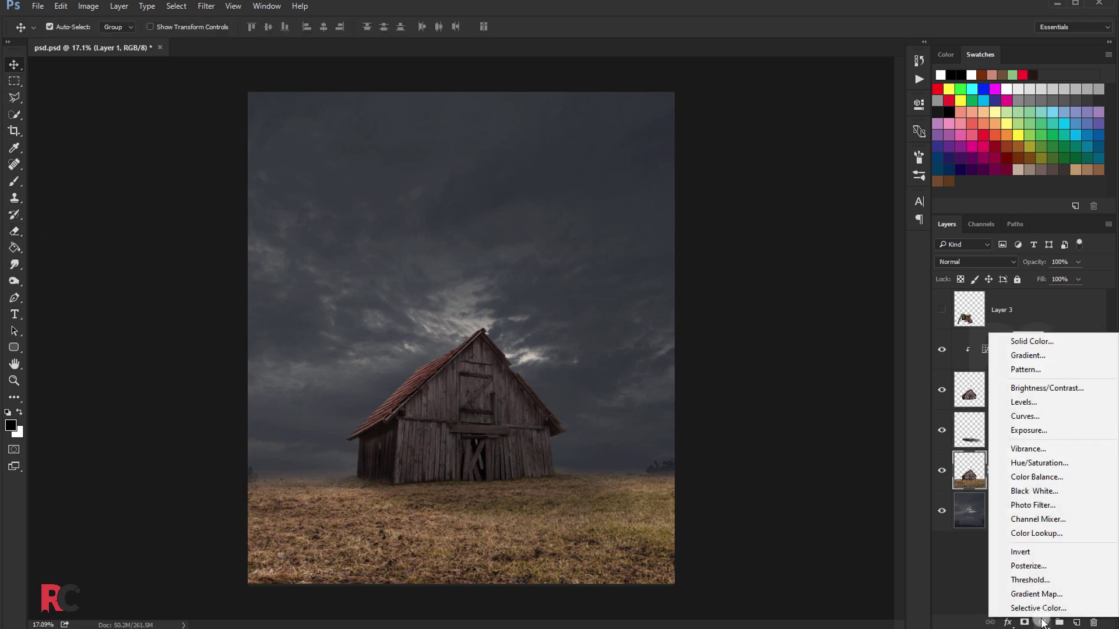
left_click(1031, 429)
left_click(806, 316)
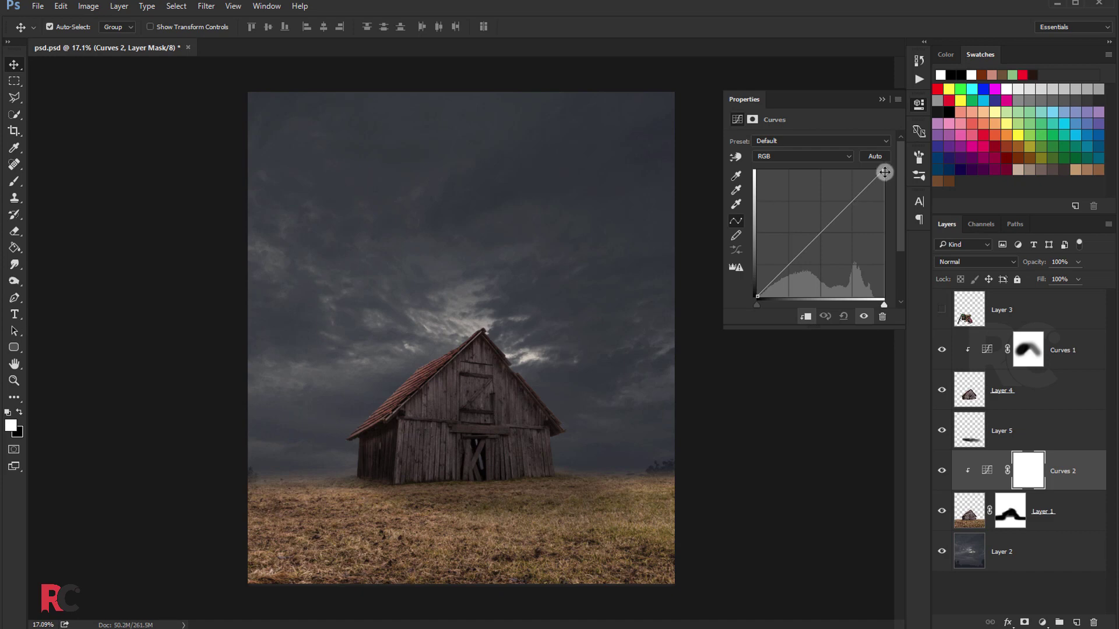
left_click_drag(885, 172, 892, 238)
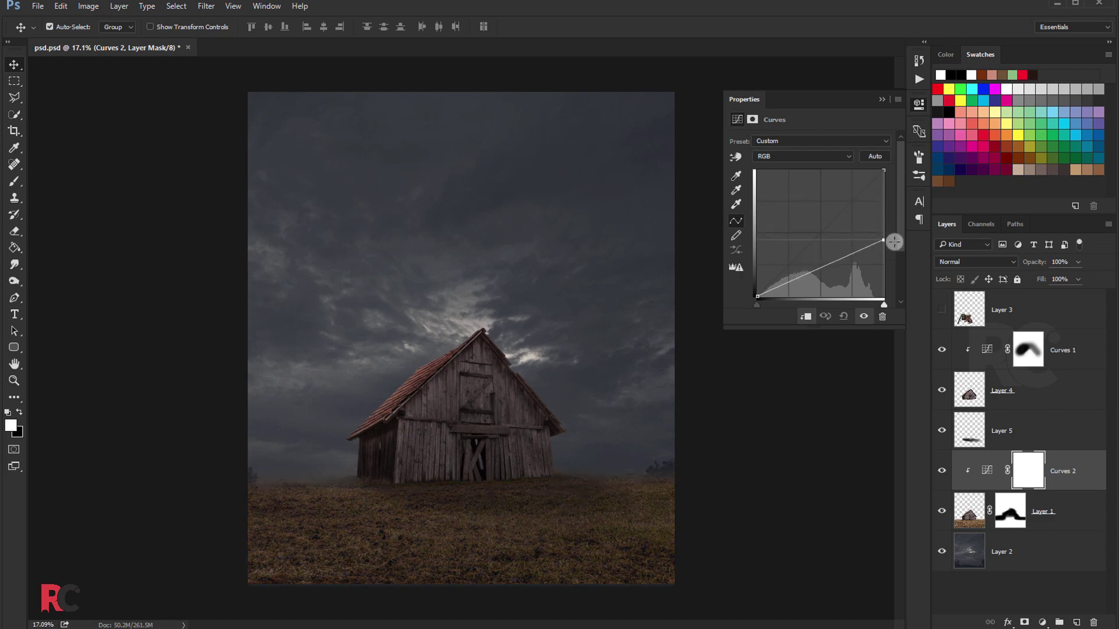
left_click(880, 101)
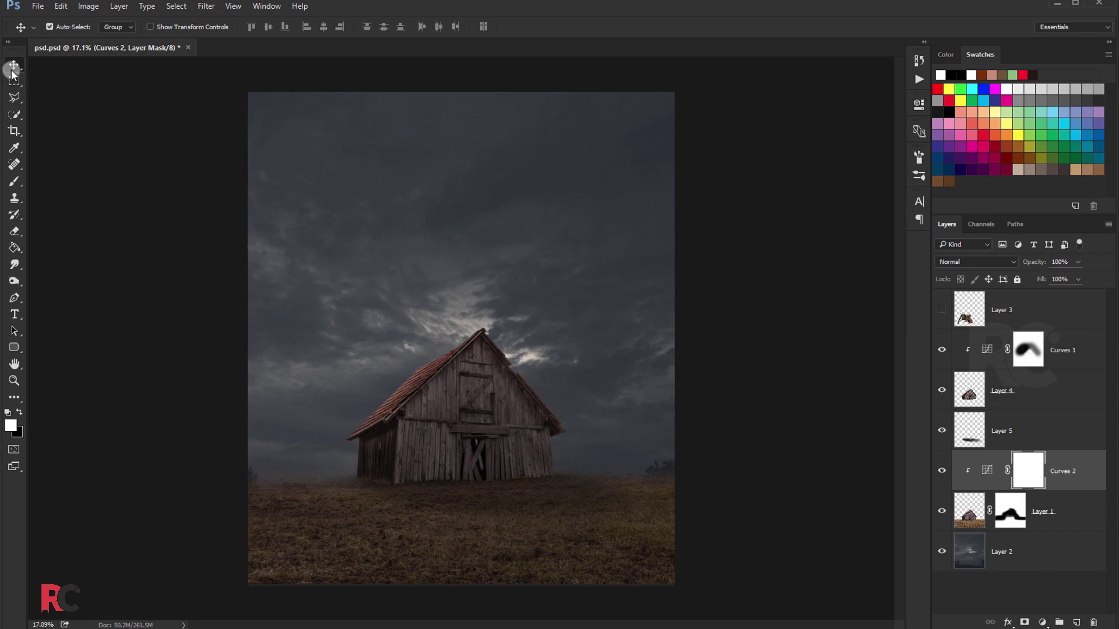
Step: Paint black on the Curves mask with a large soft brush to lift darkening from the ground left and right of the barn
left_click(17, 183)
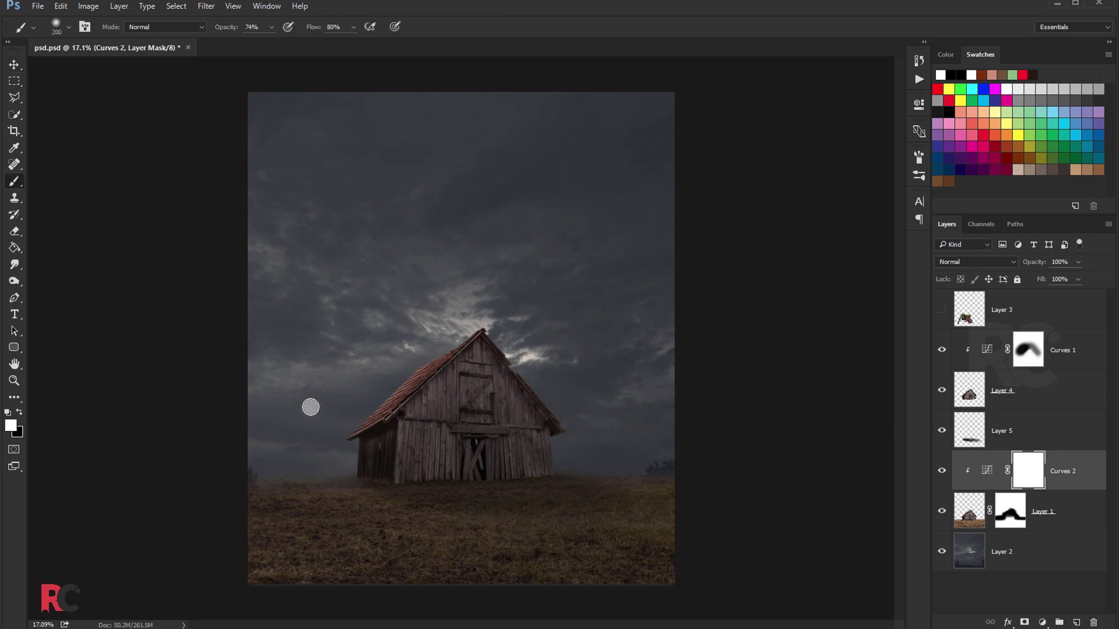
key("bracketright")
key("bracketright")
key("bracketright")
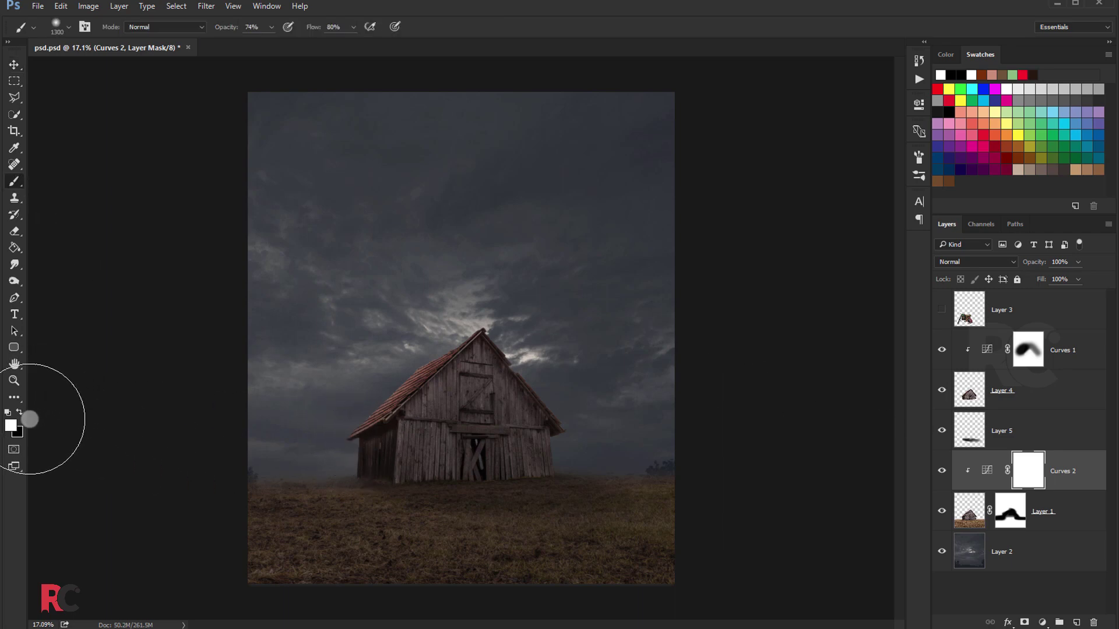
left_click(19, 412)
left_click_drag(325, 447, 309, 442)
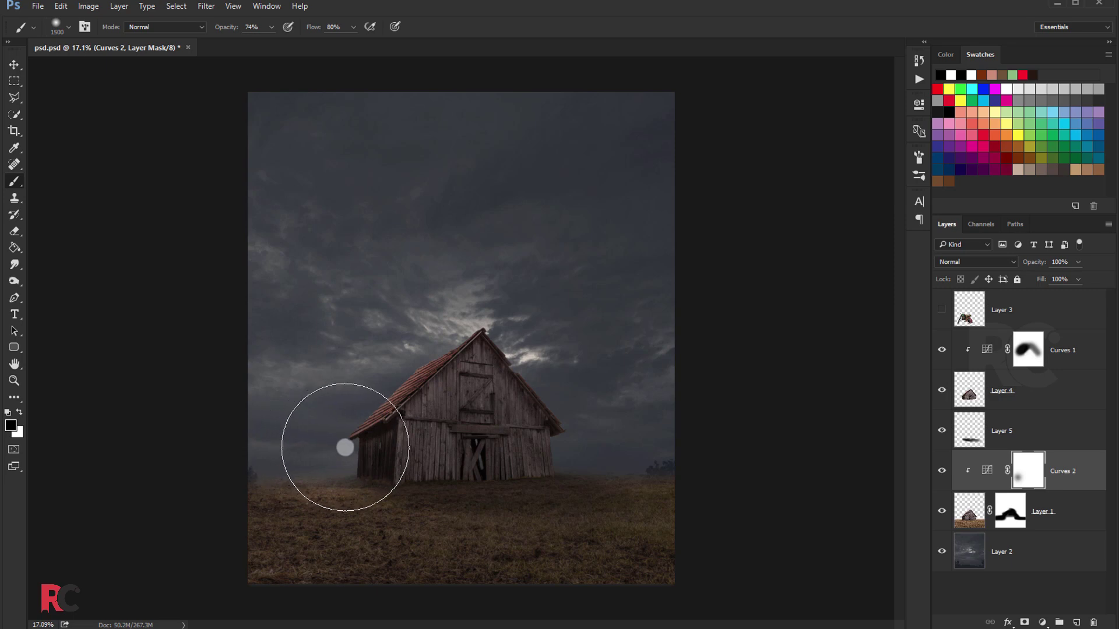
key("bracketright")
key("bracketright")
mouse_move(616, 445)
left_mouse_down()
mouse_move(632, 435)
mouse_move(592, 444)
mouse_move(663, 450)
left_mouse_up()
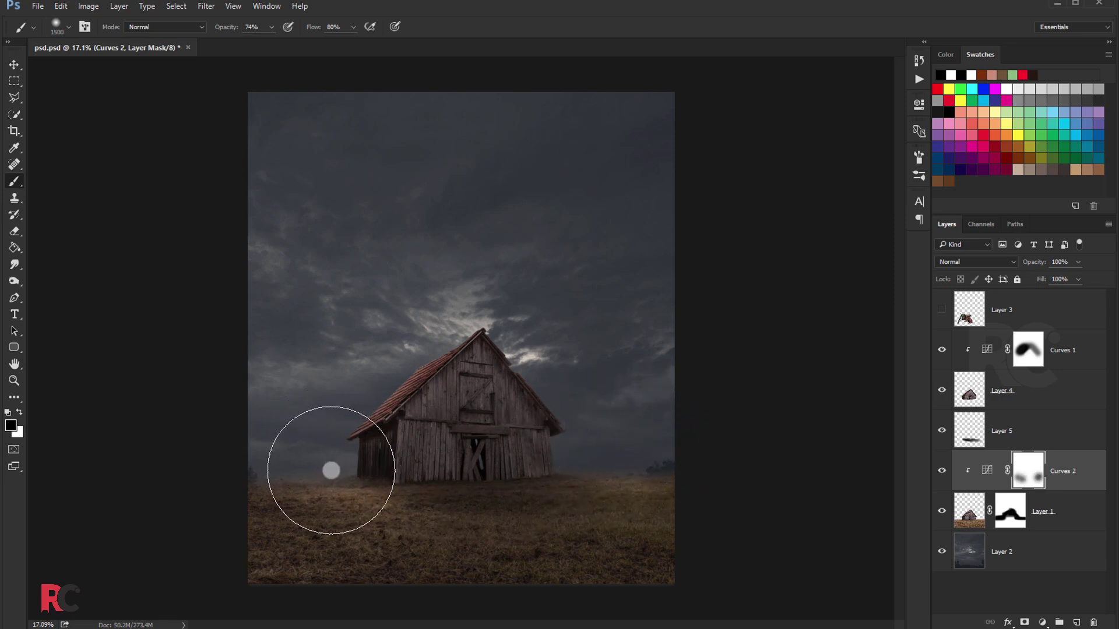
left_click(300, 452)
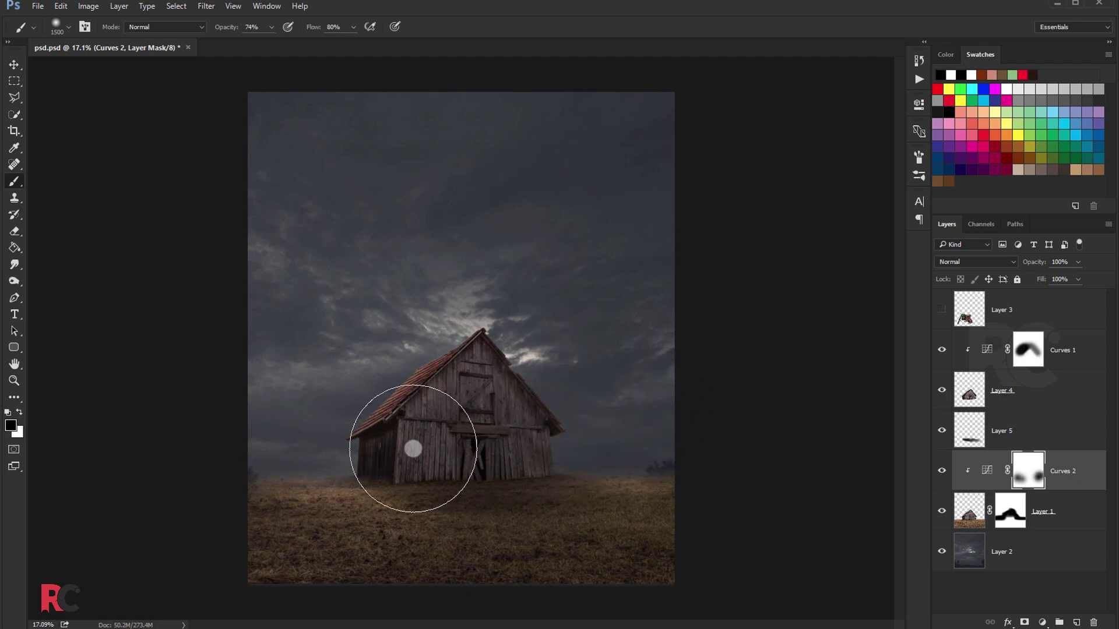
Step: Toggle the shadow layer off and on to compare, then start a free transform on it
left_click(14, 64)
left_click(979, 431)
left_click(942, 431)
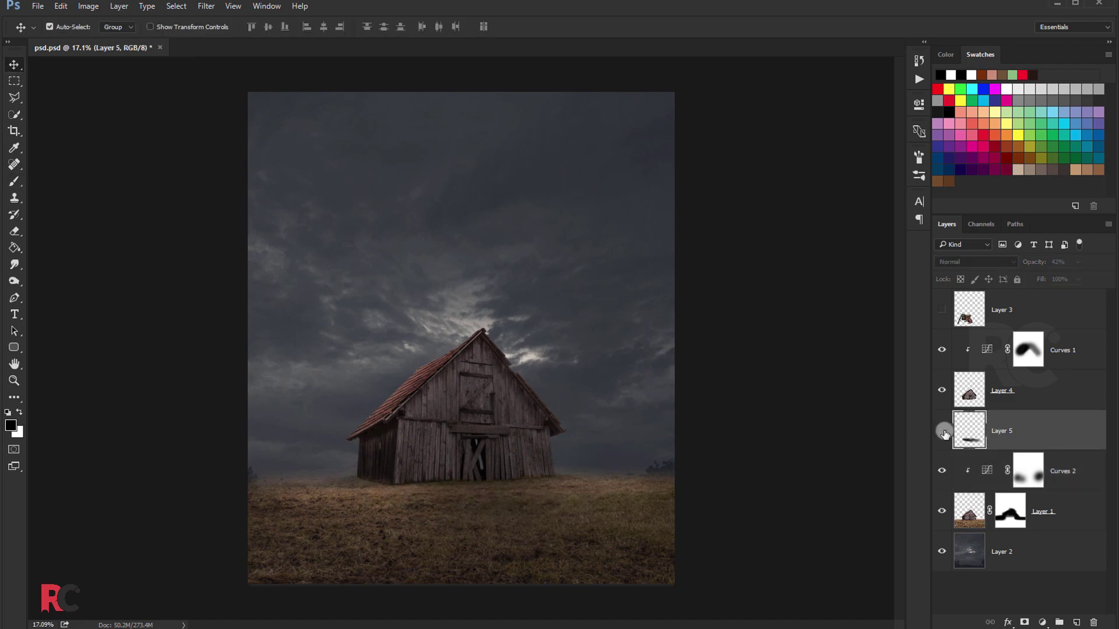
key("ctrl")
key("ctrl+t")
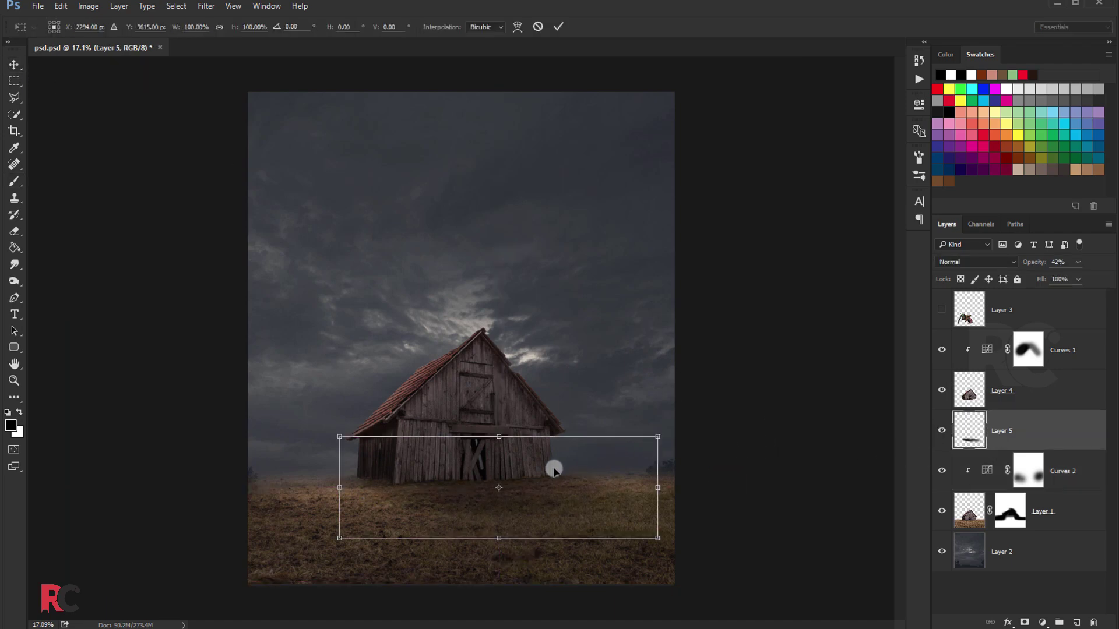
Step: Paint white on the Curves 2 mask over the barn's lower-left wall and ground
left_click(1032, 479)
left_click(20, 412)
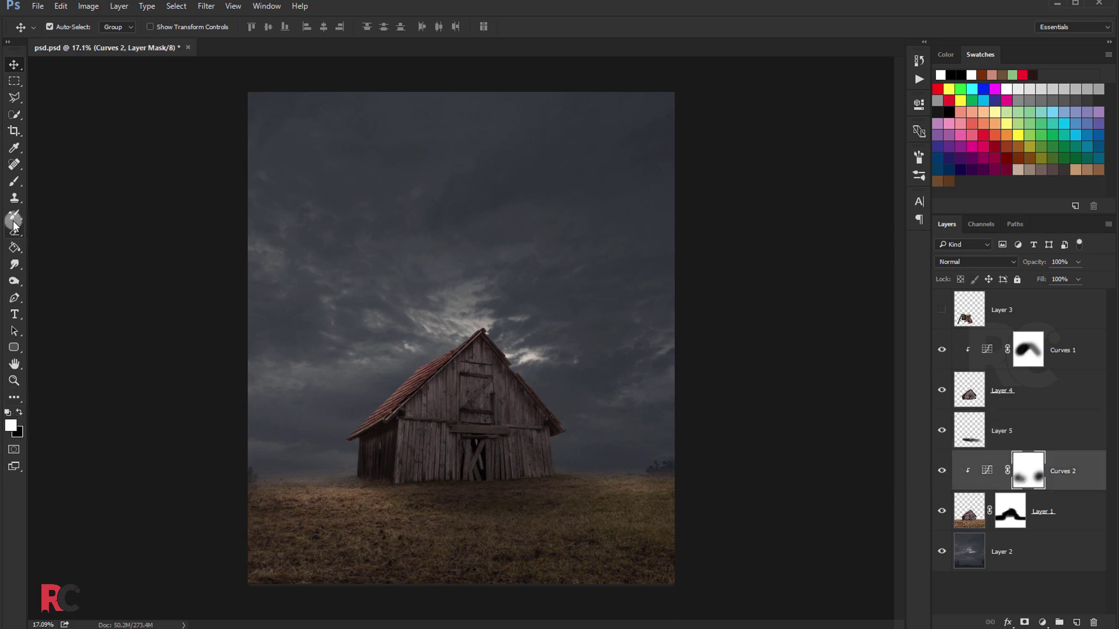
left_click(14, 181)
key("bracketleft")
key("bracketleft")
key("bracketleft")
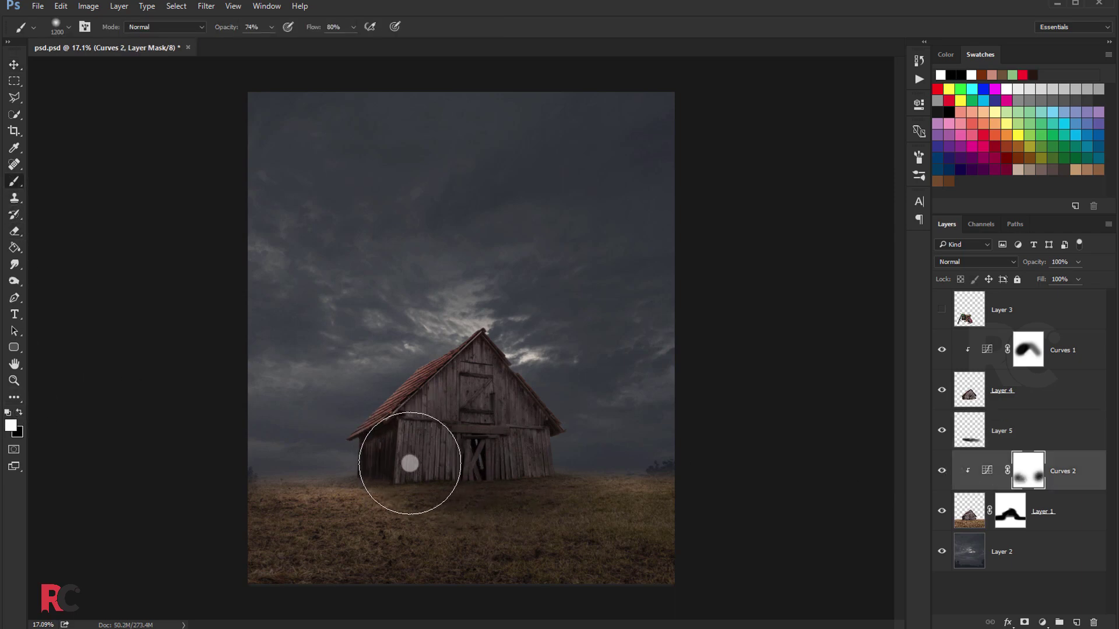
mouse_move(409, 471)
left_mouse_down()
mouse_move(407, 457)
mouse_move(425, 450)
mouse_move(501, 446)
left_mouse_up()
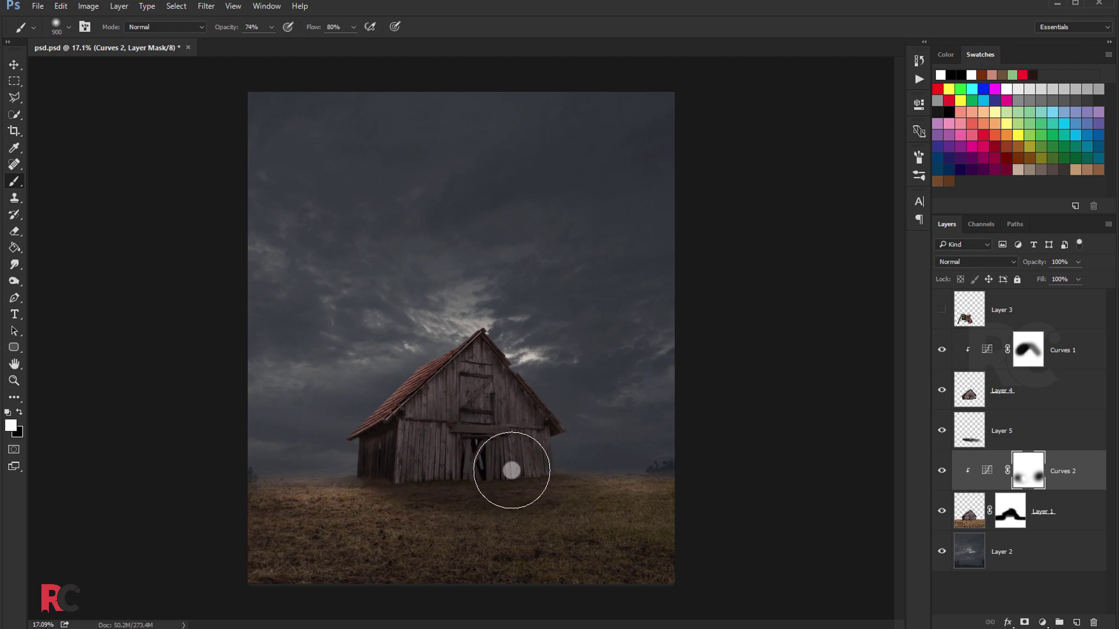
key("bracketleft")
key("bracketleft")
left_click(14, 64)
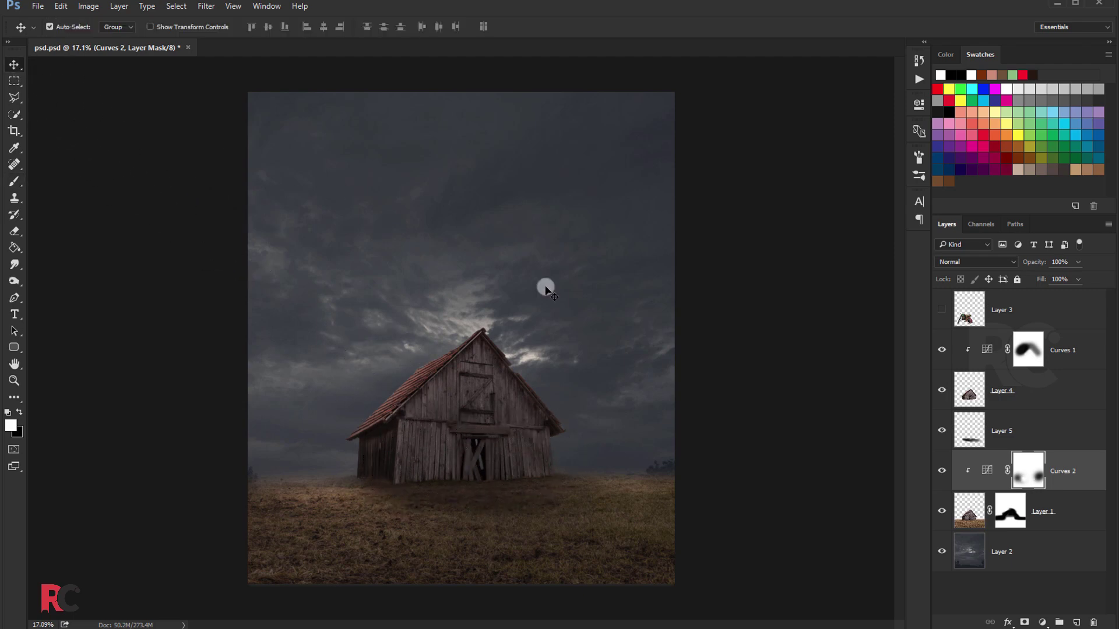
Step: Add a reversed radial Gradient Fill at scale 144 above Layer 2, then drag it to the top of the stack
left_click(1024, 560)
left_click(1045, 621)
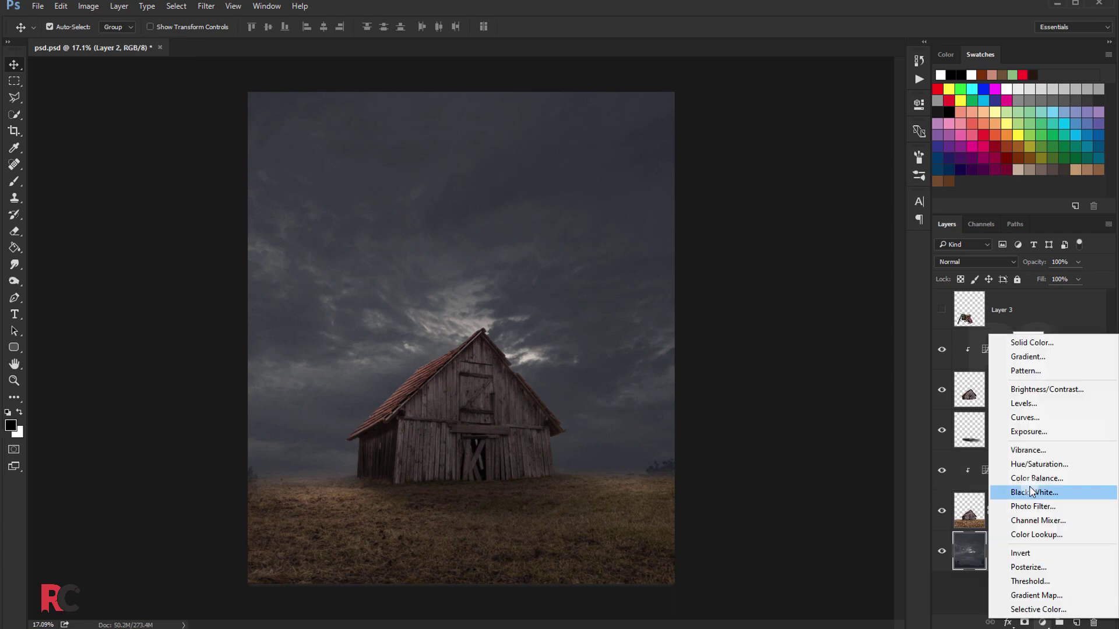
left_click(1021, 361)
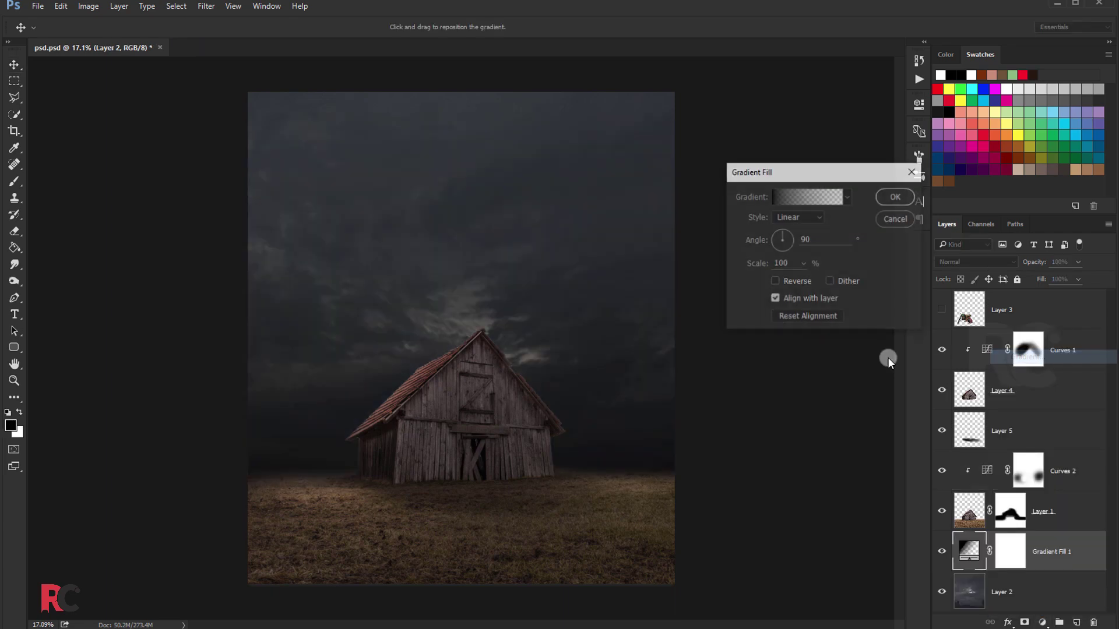
left_click(775, 279)
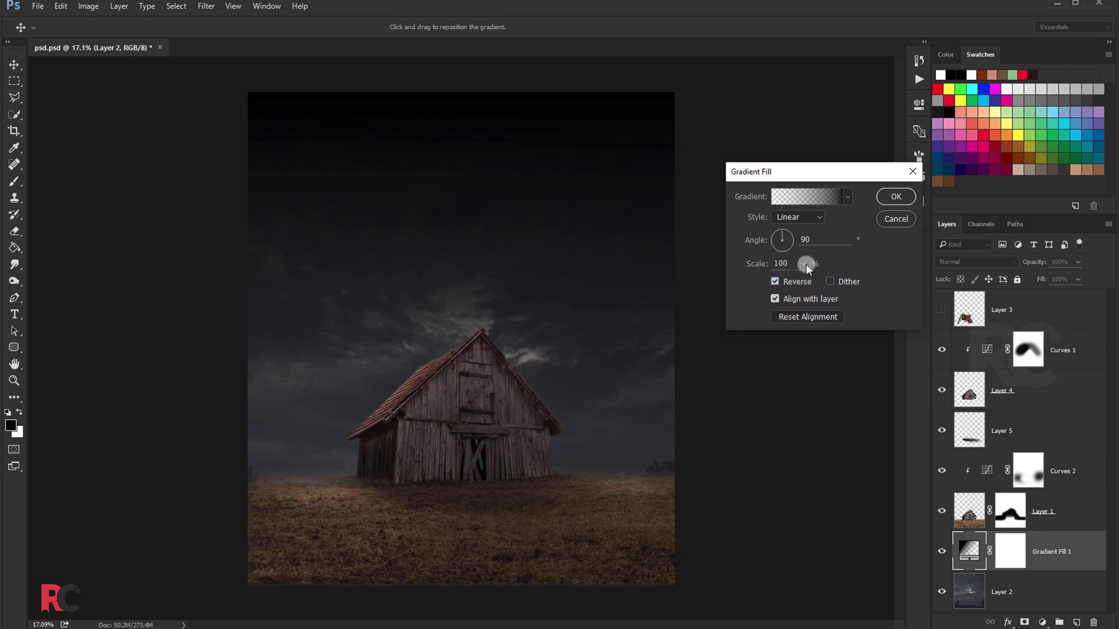
left_click(797, 217)
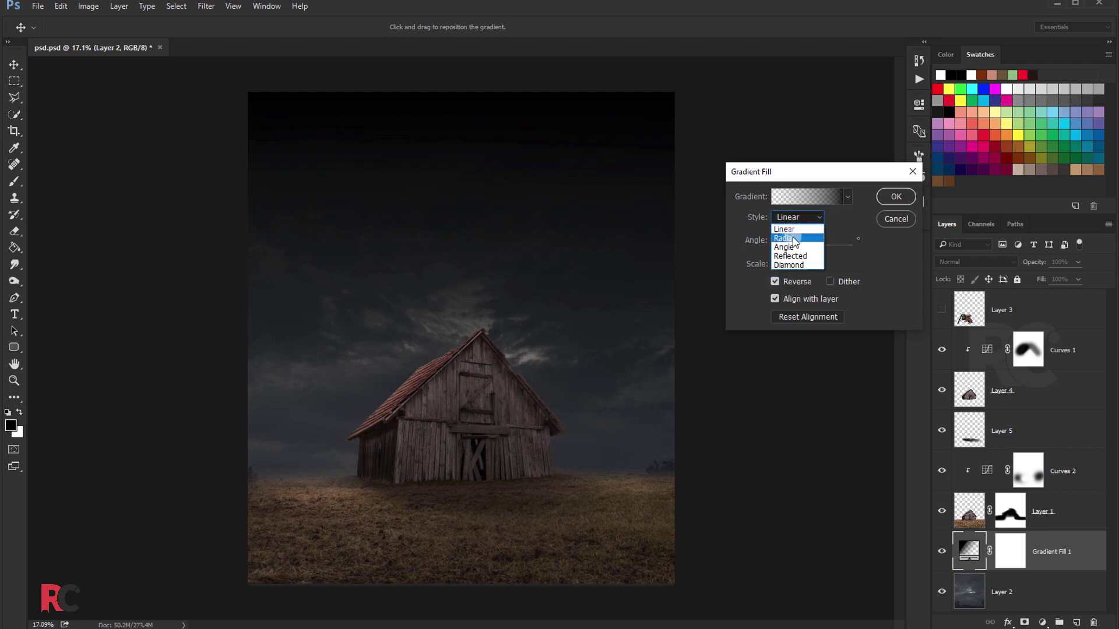
left_click(795, 239)
left_click_drag(799, 274, 804, 277)
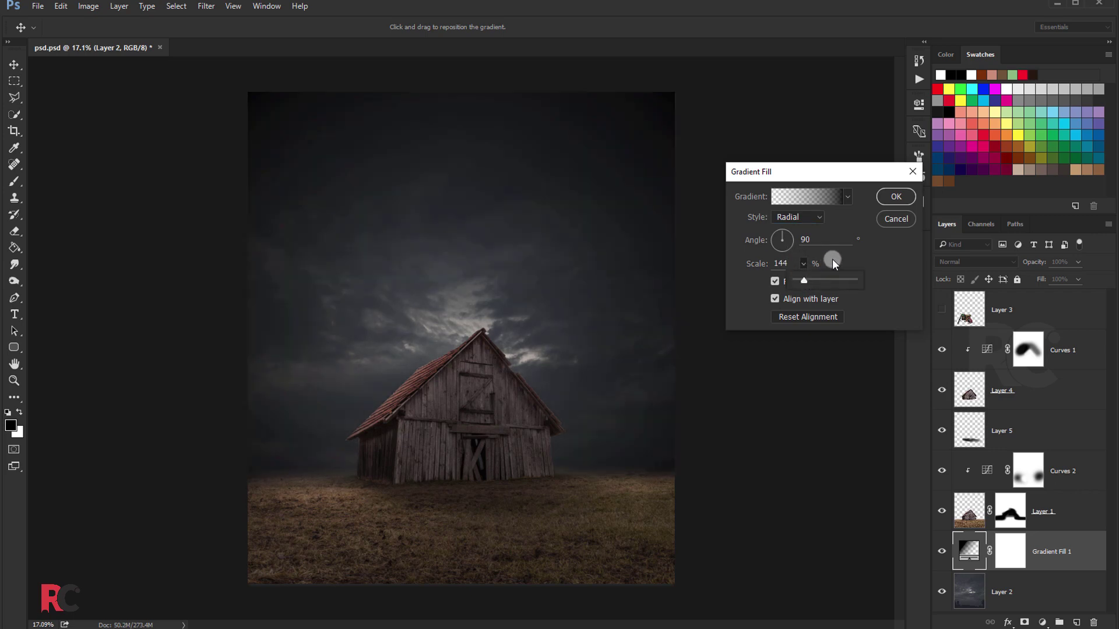
left_click(895, 197)
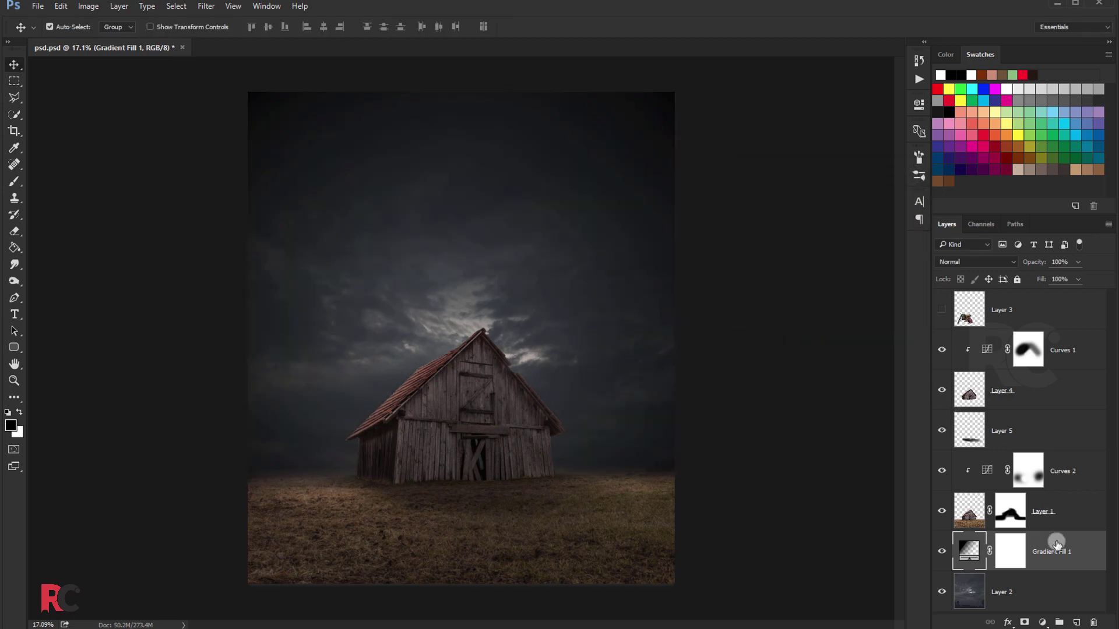
mouse_move(1056, 545)
left_mouse_down()
mouse_move(1020, 307)
mouse_move(1023, 328)
left_mouse_up()
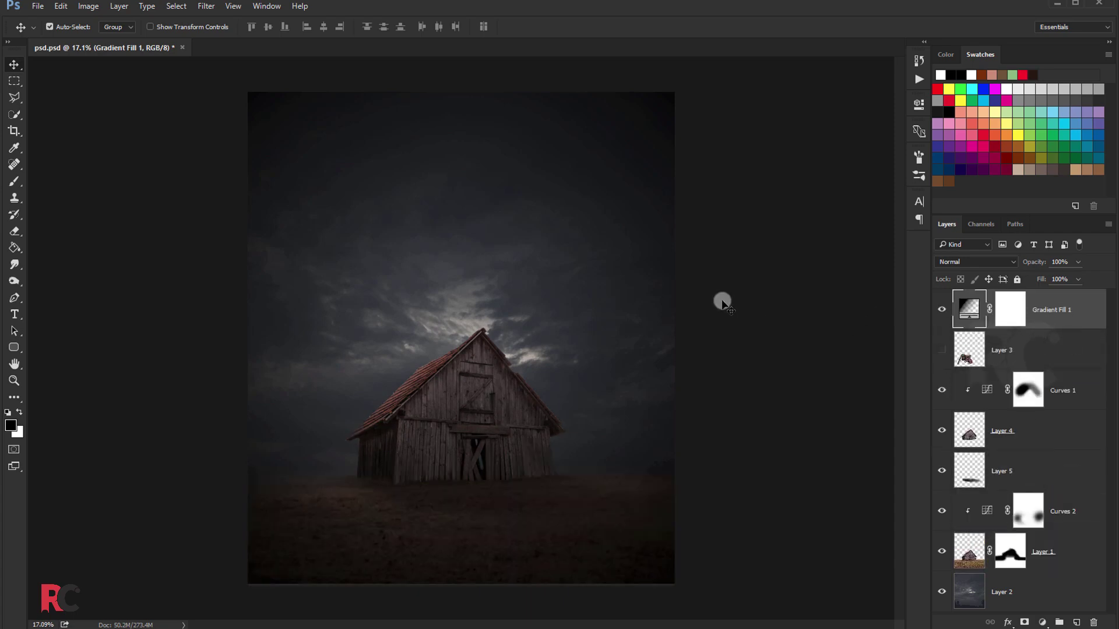
Step: Set Gradient Fill 1 opacity to 80% and show the boy-with-bicycle layer again
left_click(1064, 278)
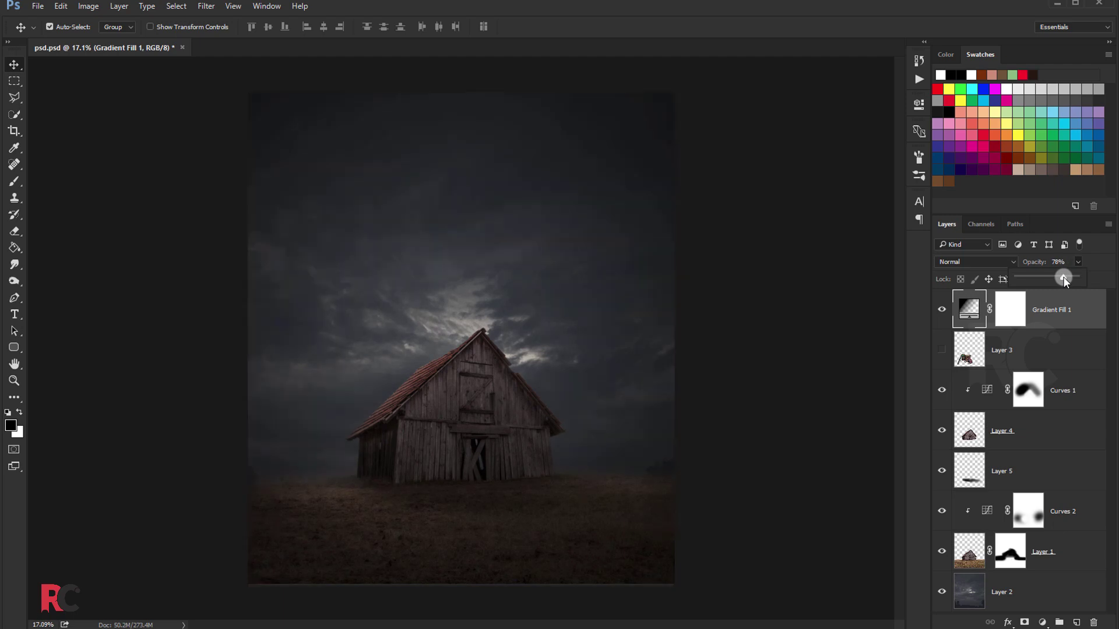
left_click_drag(1060, 275, 1056, 277)
left_click(626, 361)
left_click(943, 354)
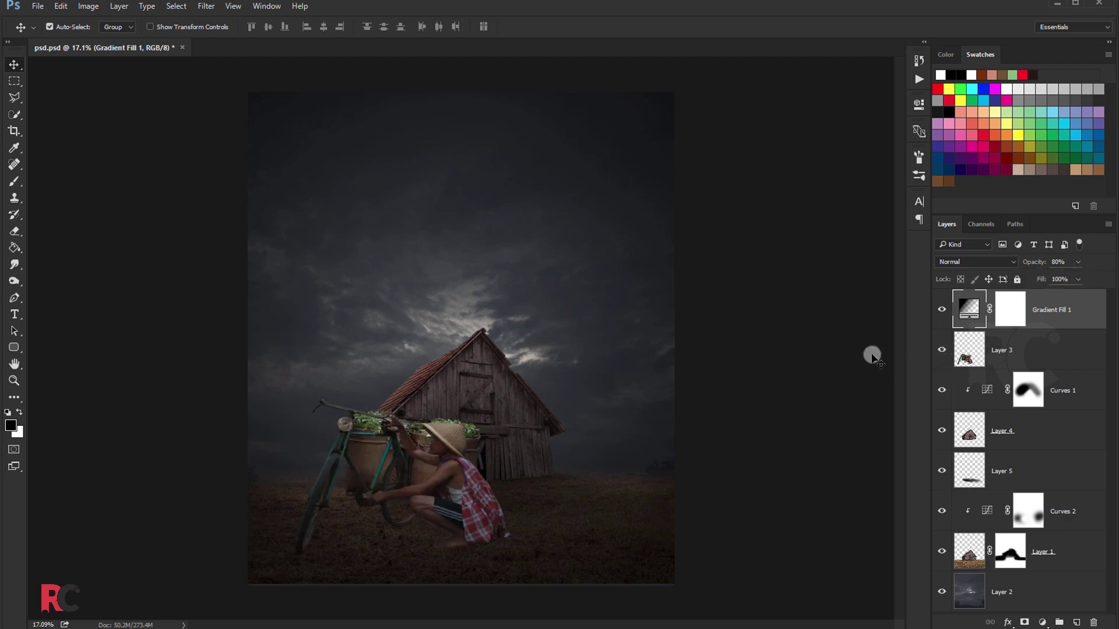
Step: Hide the boy layer and give barn Layer 4 a Brightness/Contrast adjustment of -35 brightness, 22 contrast
left_click(941, 349)
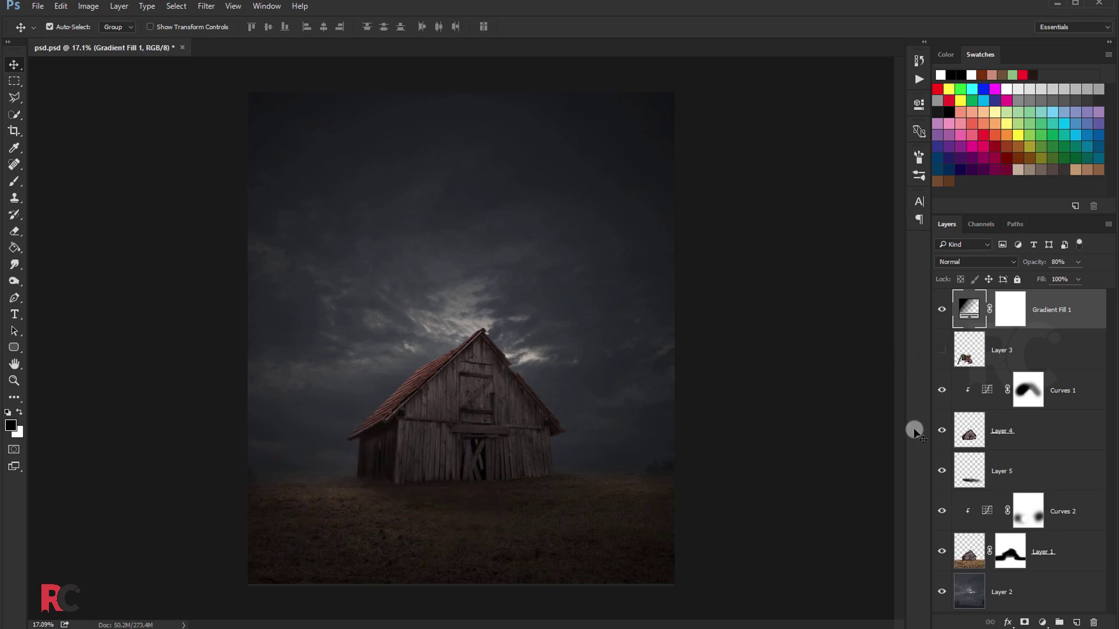
left_click(1021, 442)
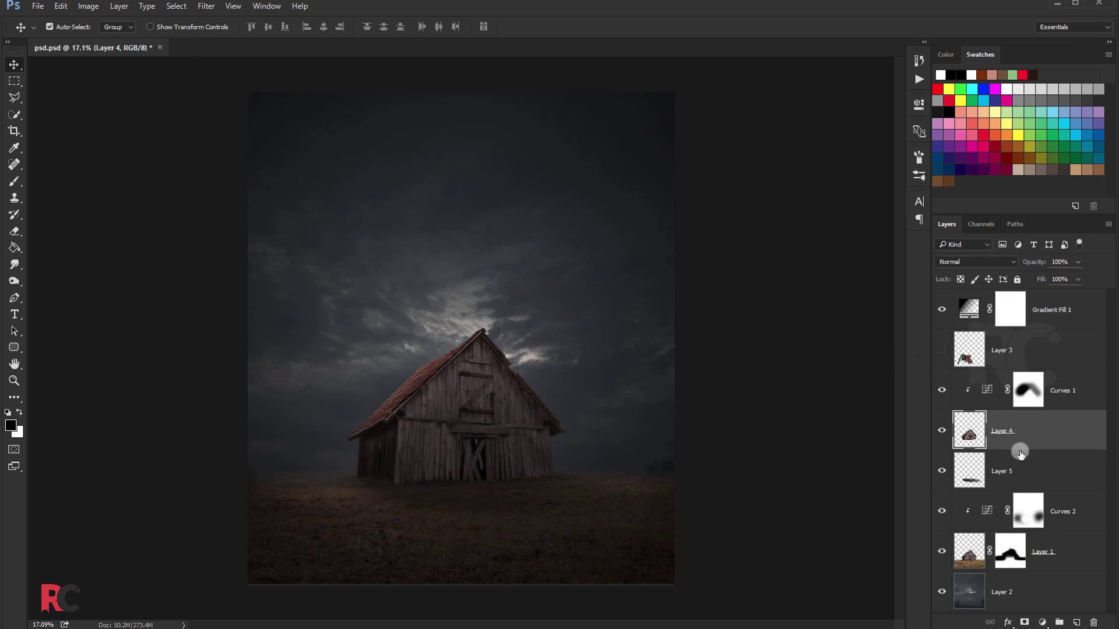
left_click(1042, 622)
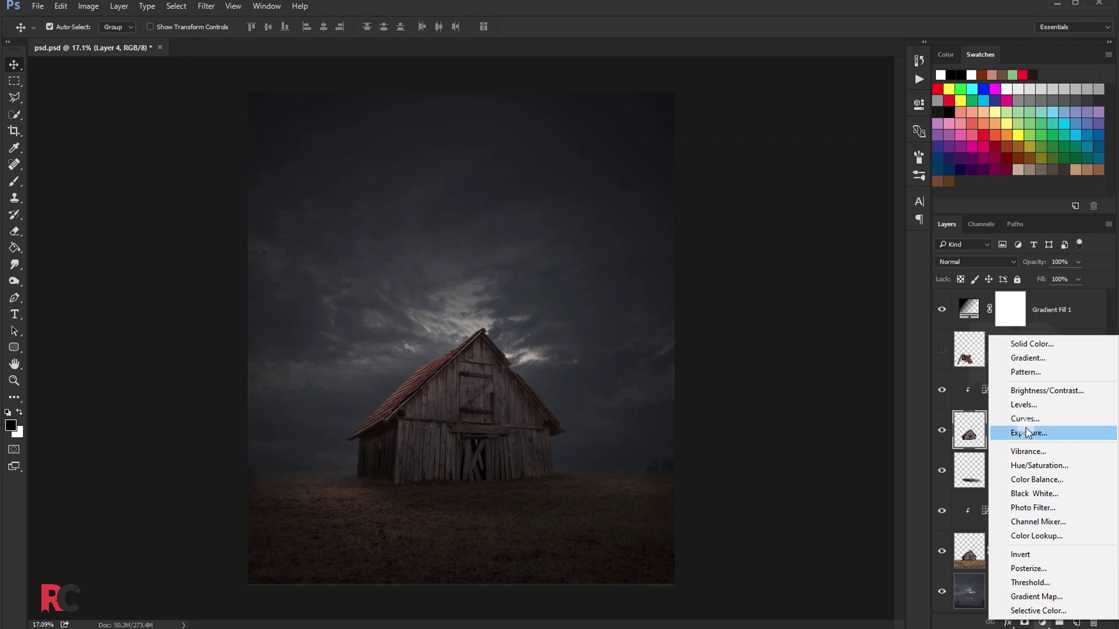
left_click(1024, 390)
left_click_drag(799, 169, 823, 193)
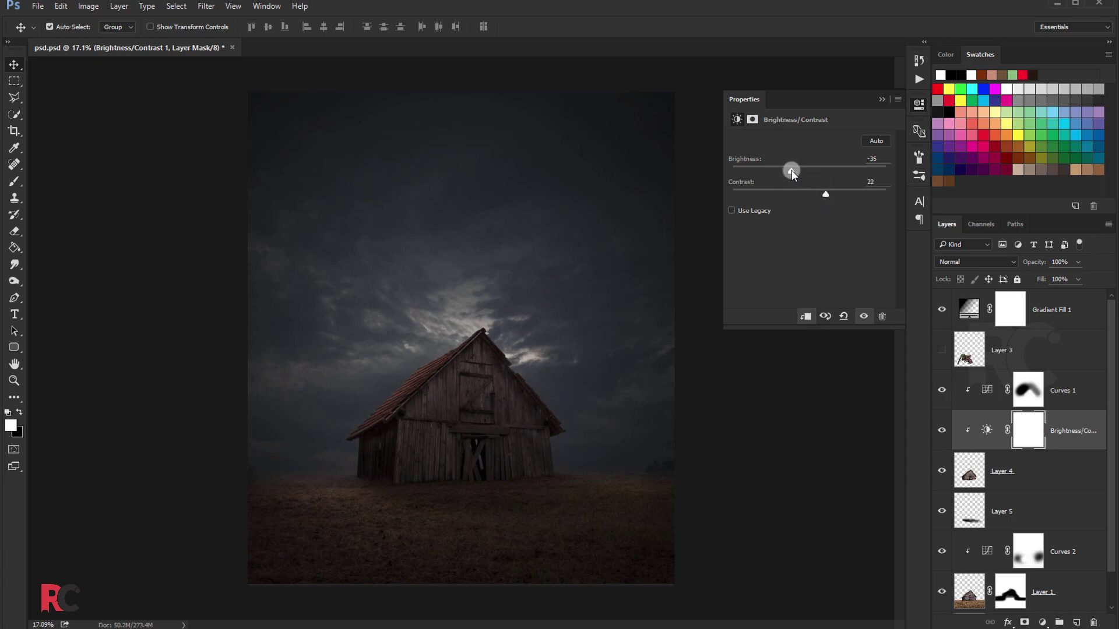
left_click(881, 96)
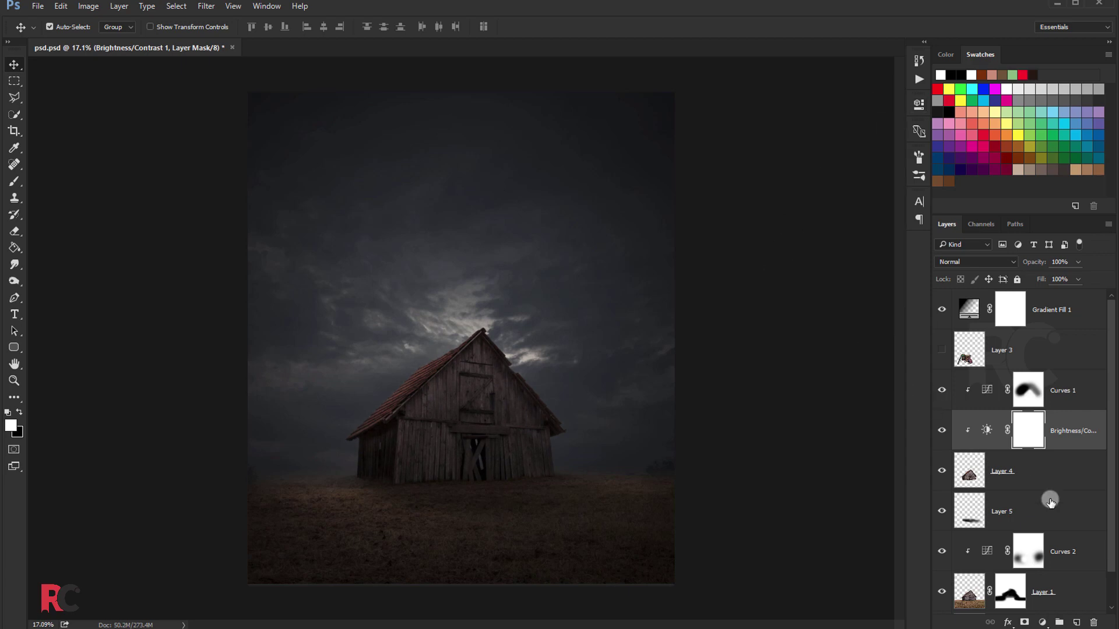
Step: On a new layer clipped to the barn, paint soft dark haze around the barn's base
left_click(1076, 622, "ctrl")
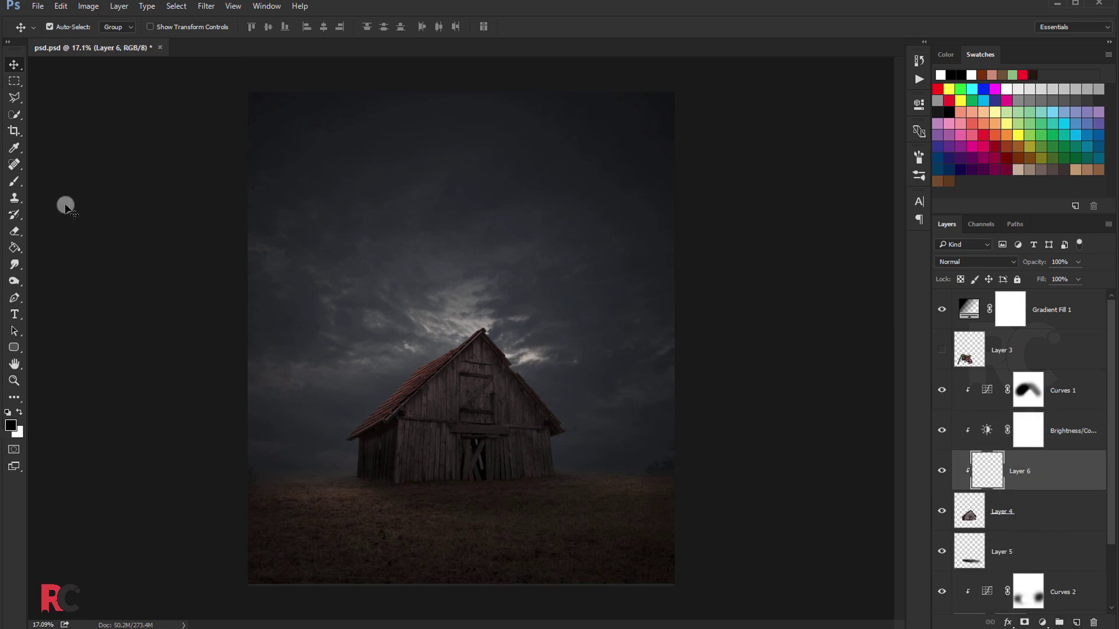
left_click(15, 181)
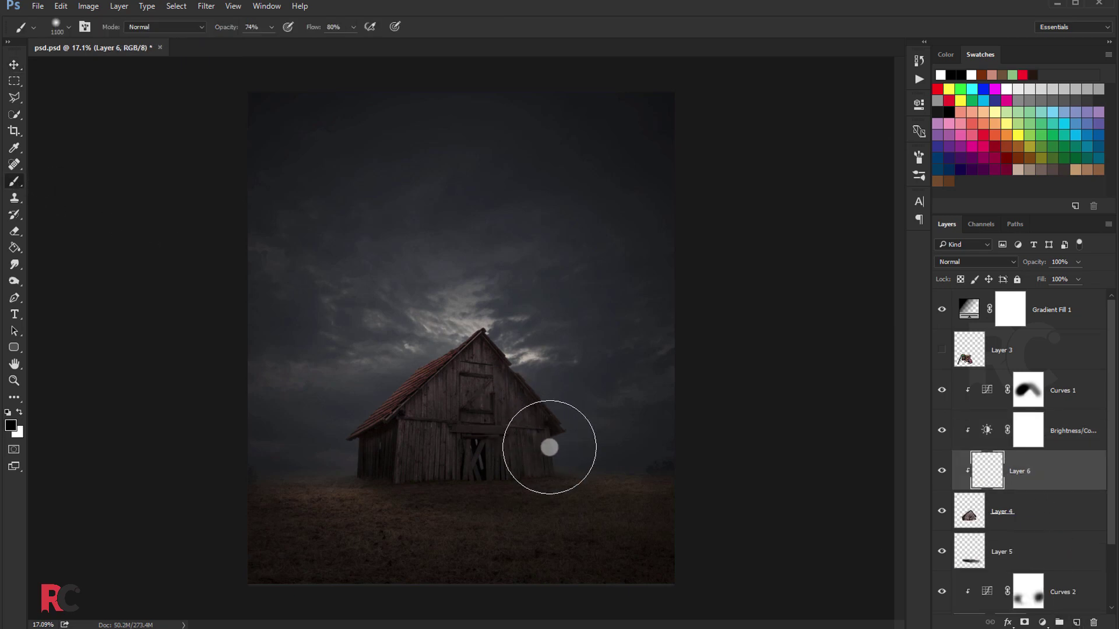
key("bracketright")
key("bracketright")
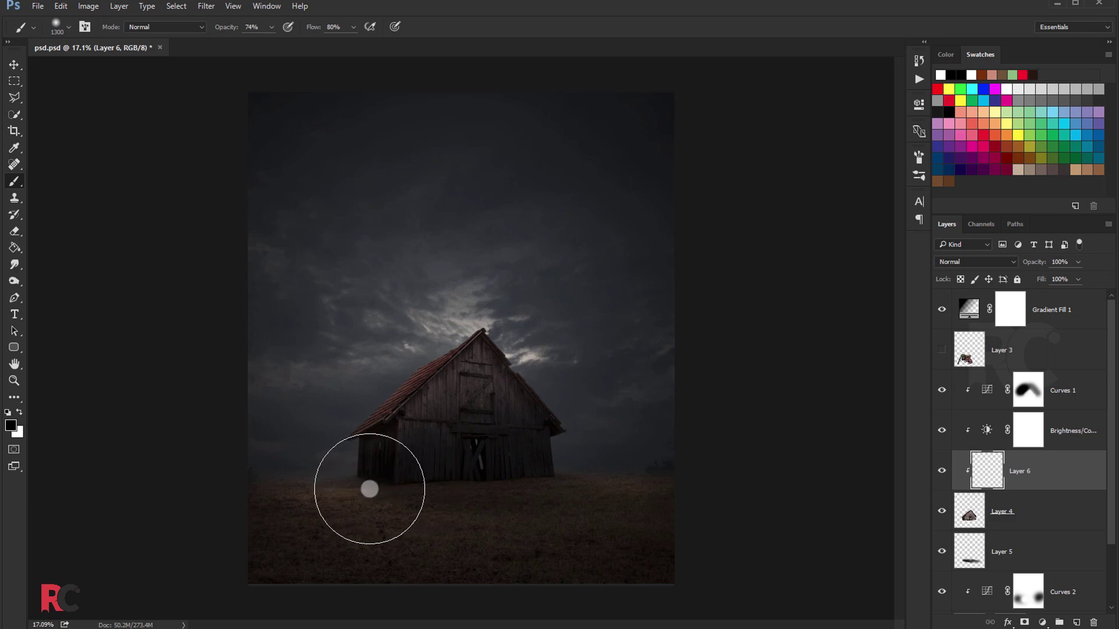
left_click_drag(370, 489, 449, 422)
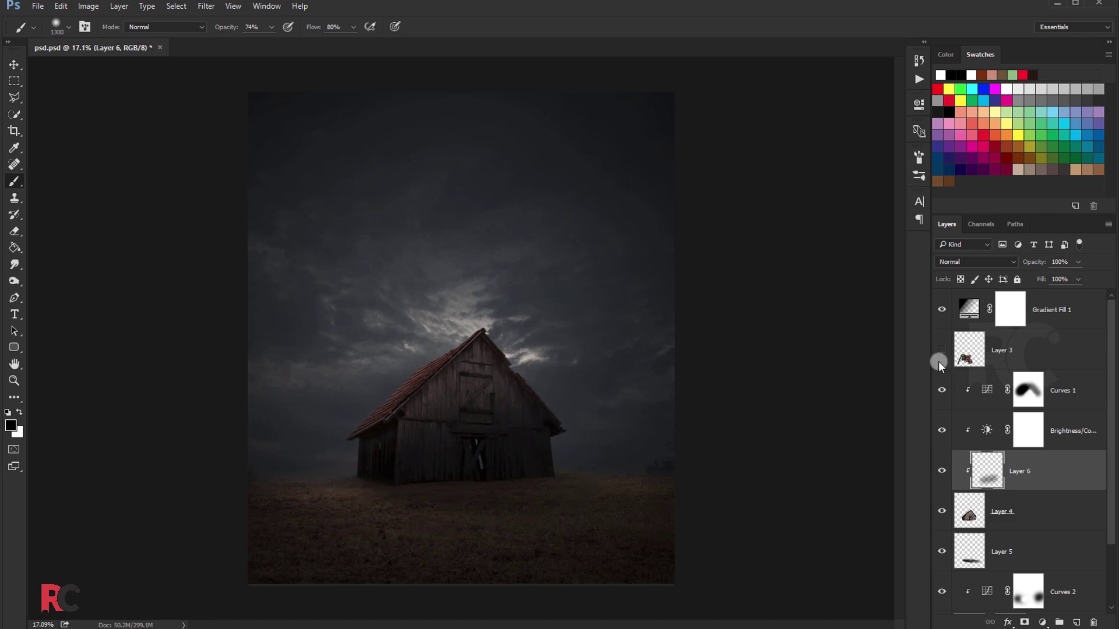
Step: Set the haze layer to 49% opacity and erase some haze from the barn's front
left_click(1079, 263)
left_click(15, 230)
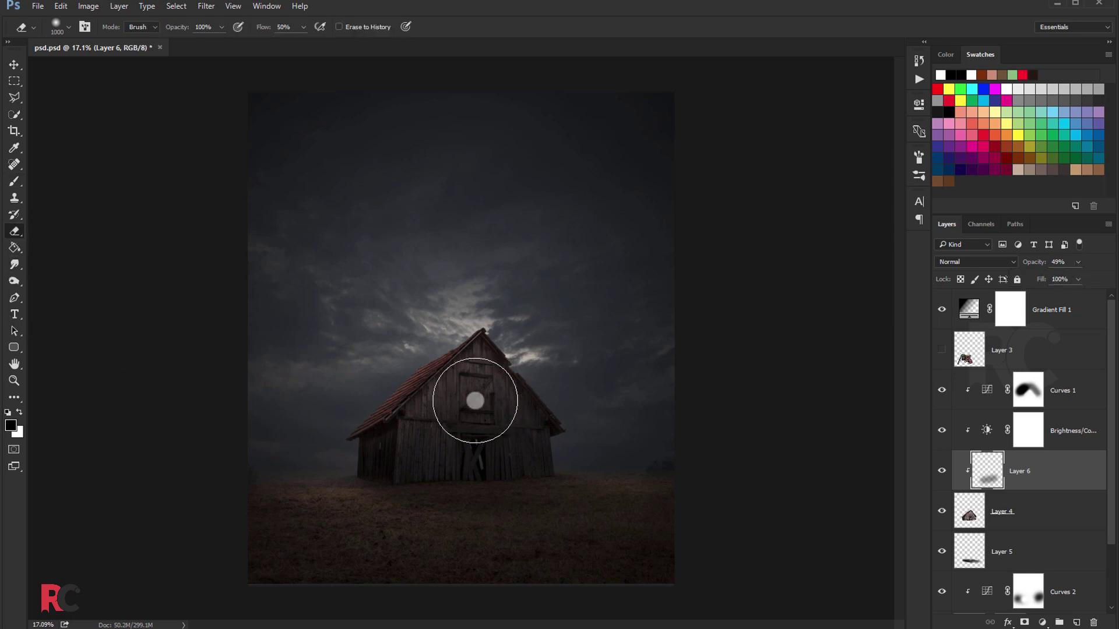
mouse_move(426, 430)
left_mouse_down()
mouse_move(492, 419)
mouse_move(465, 395)
left_mouse_up()
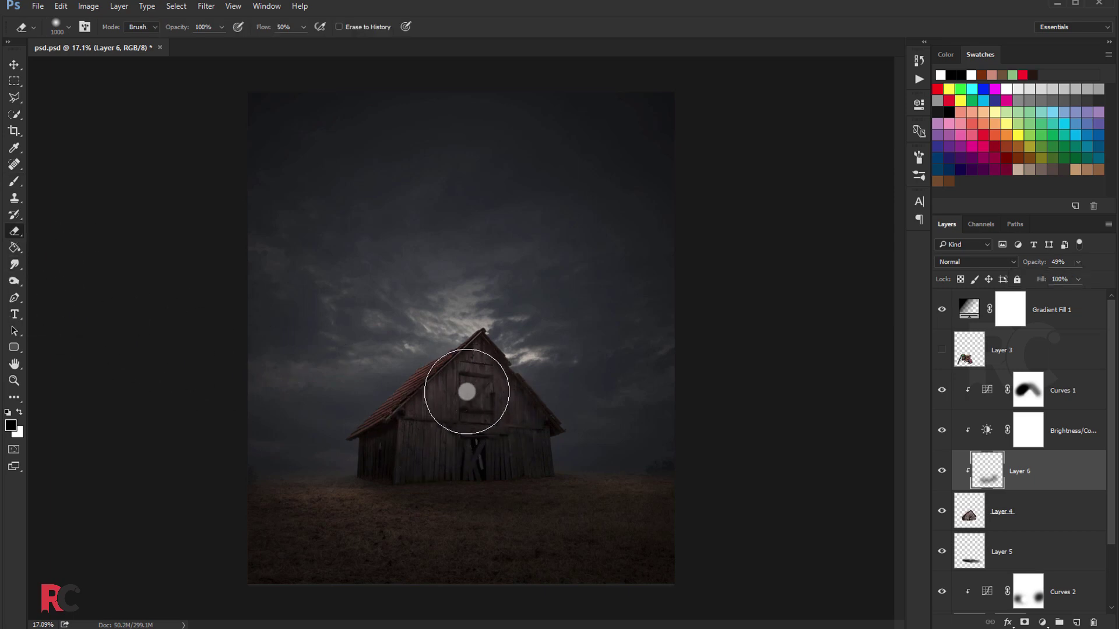
scroll(202, 233, "down", 1)
scroll(192, 230, "down", 1)
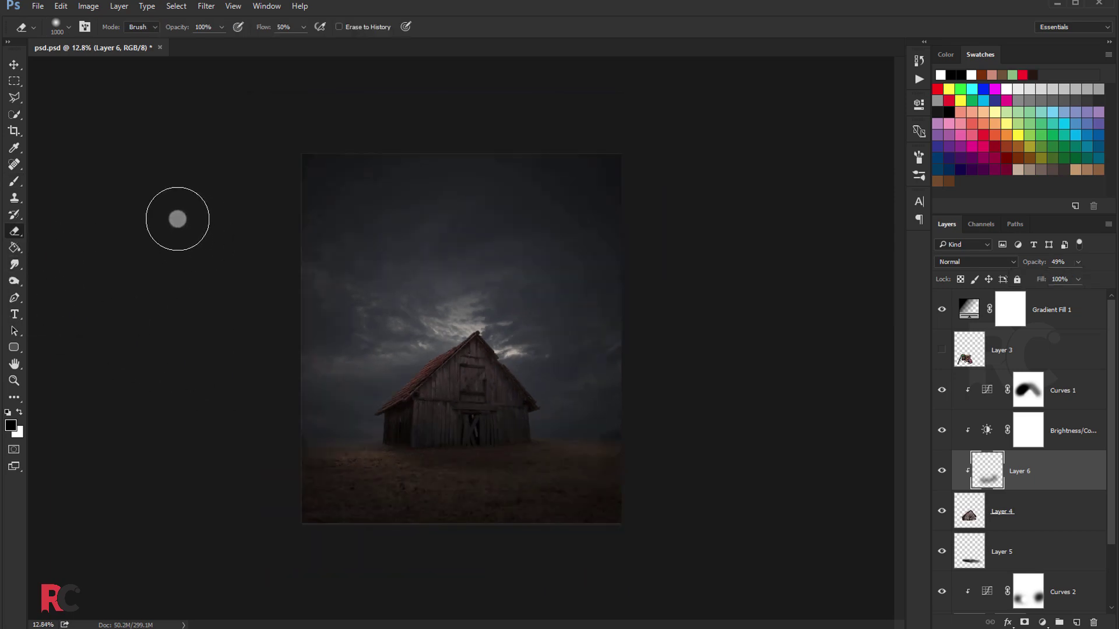
left_click(14, 64)
scroll(495, 250, "up", 2)
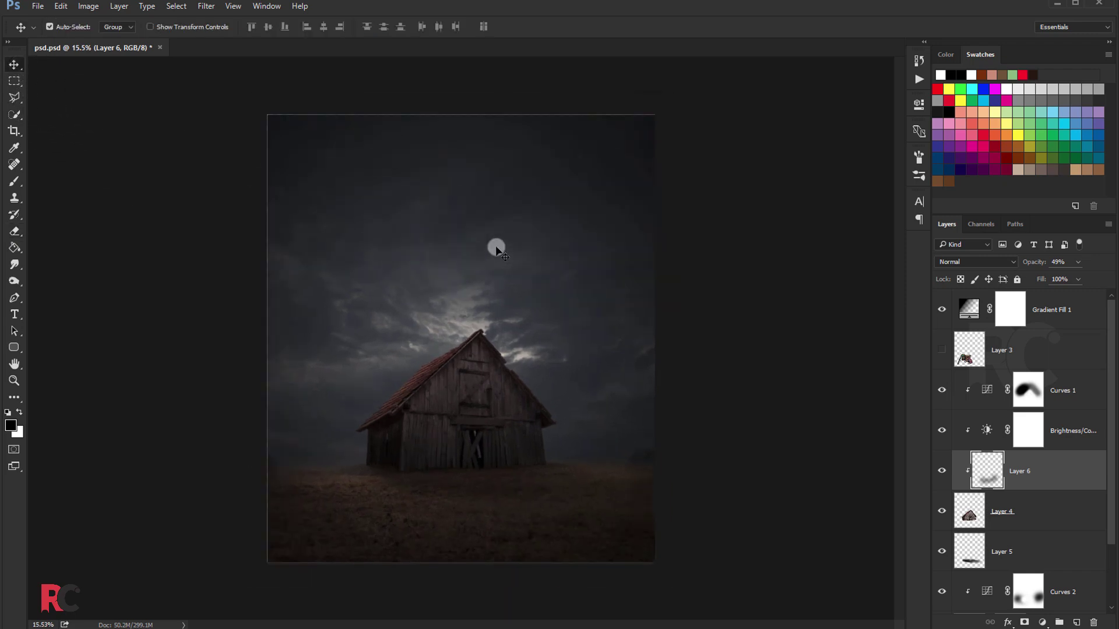
scroll(496, 251, "up", 1)
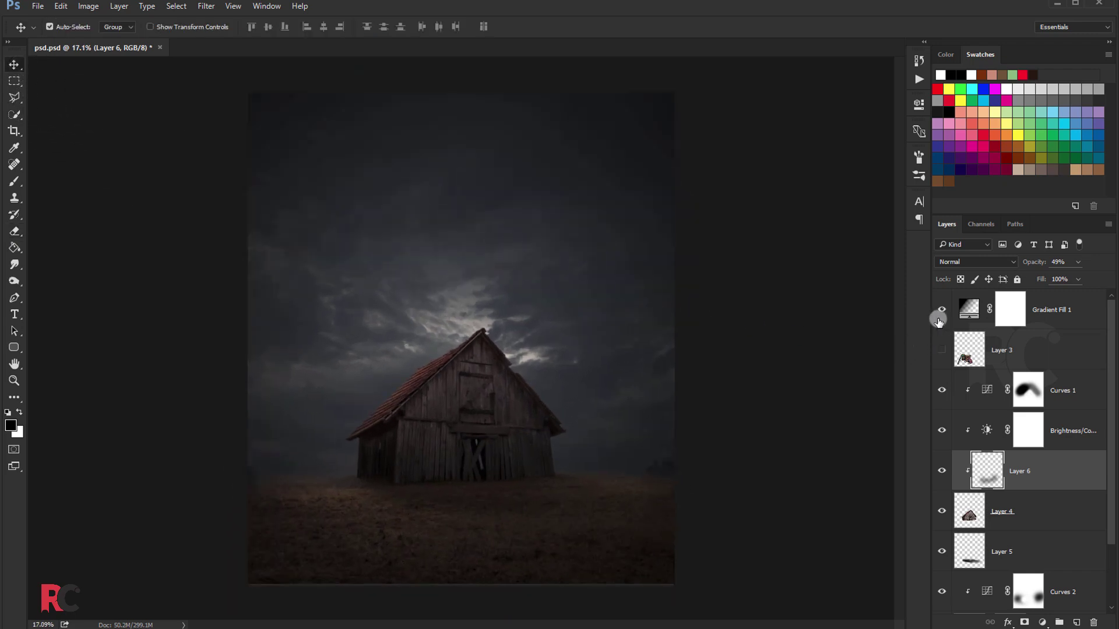
Step: Show and select the boy-with-bicycle layer, Layer 3
left_click(942, 349)
left_click(1015, 359)
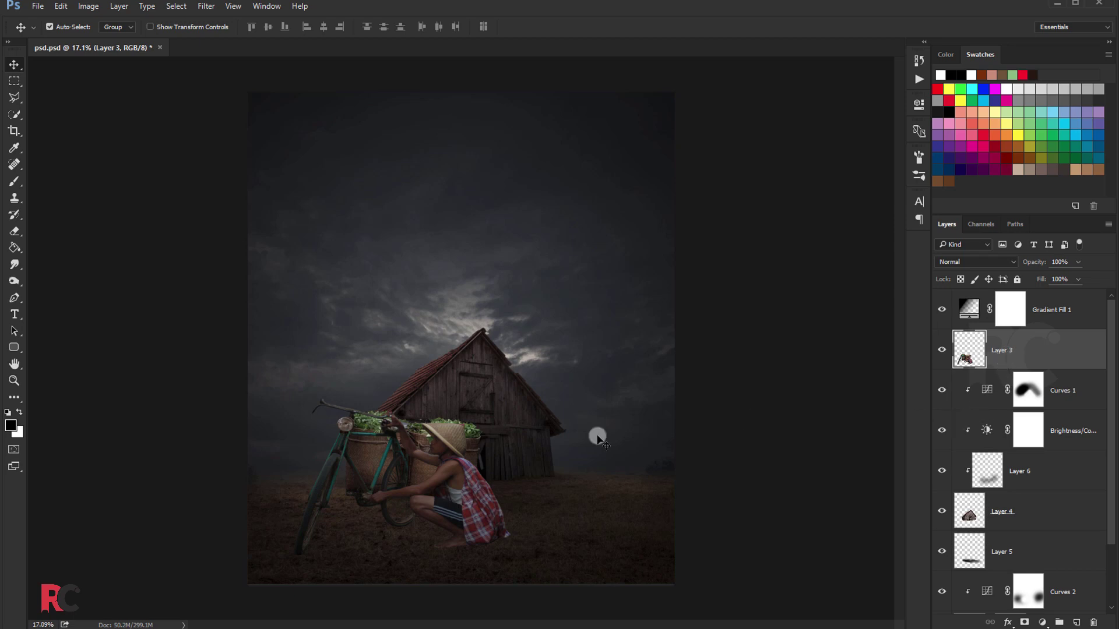
scroll(501, 463, "up", 2)
scroll(501, 464, "up", 1)
scroll(506, 461, "down", 2)
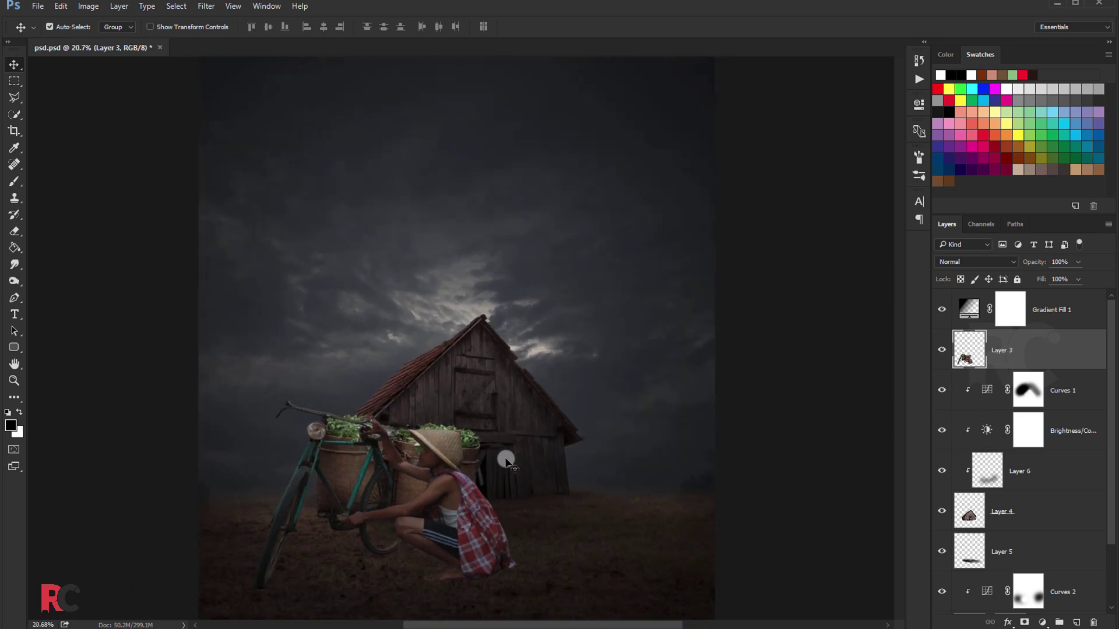
scroll(506, 461, "down", 1)
scroll(513, 457, "down", 1)
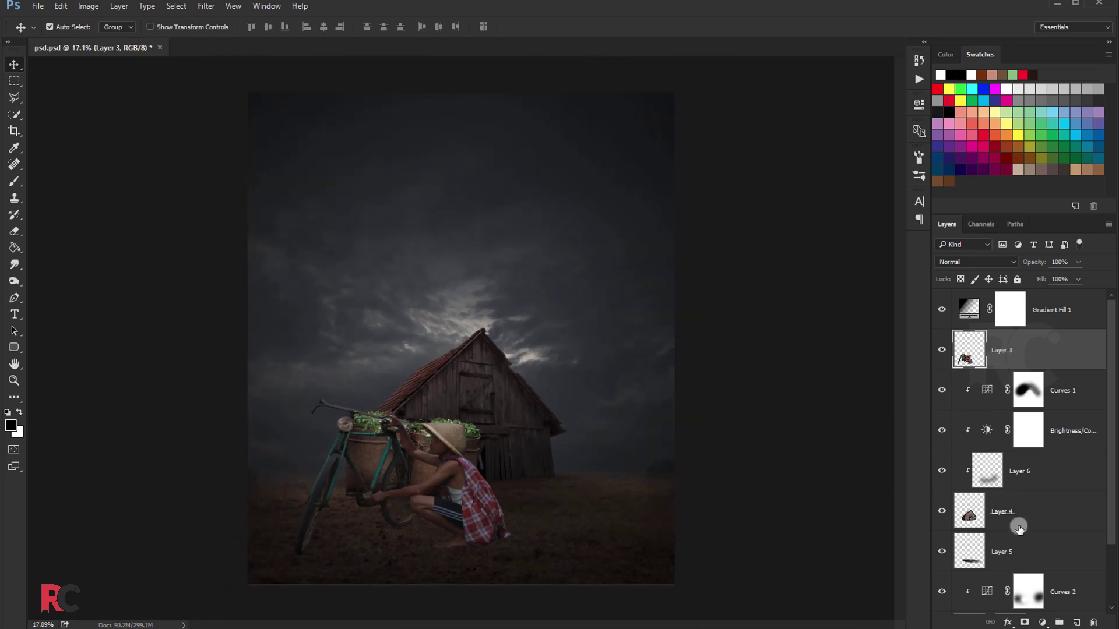
Step: Add a clipped Curves adjustment to the boy, pulling the top endpoint and midtones down
left_click(1041, 623)
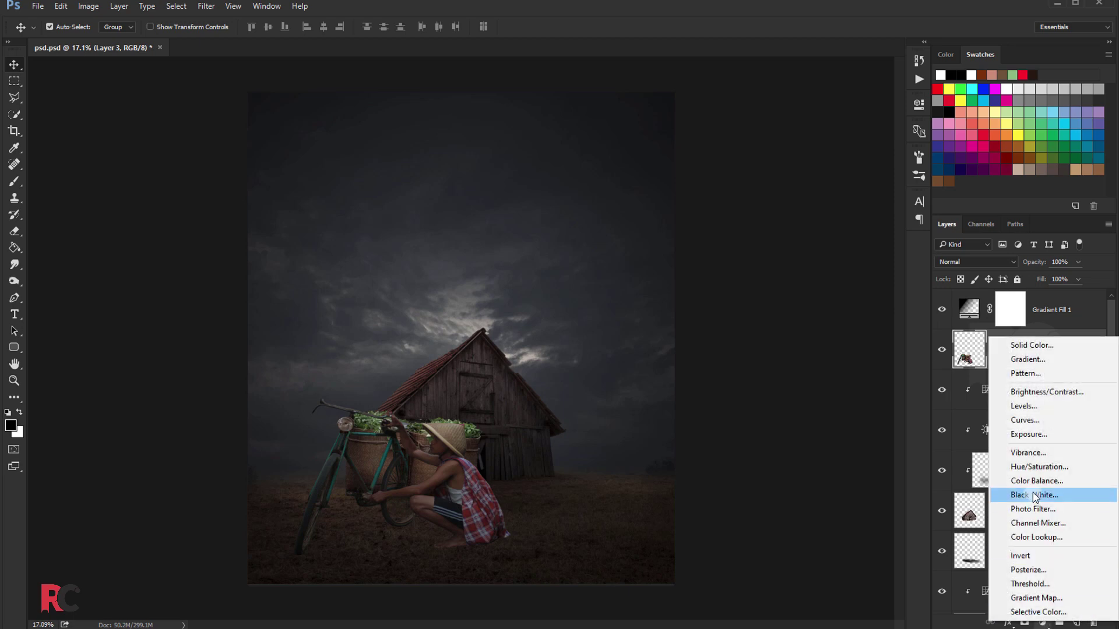
left_click(1034, 421)
left_click(808, 317)
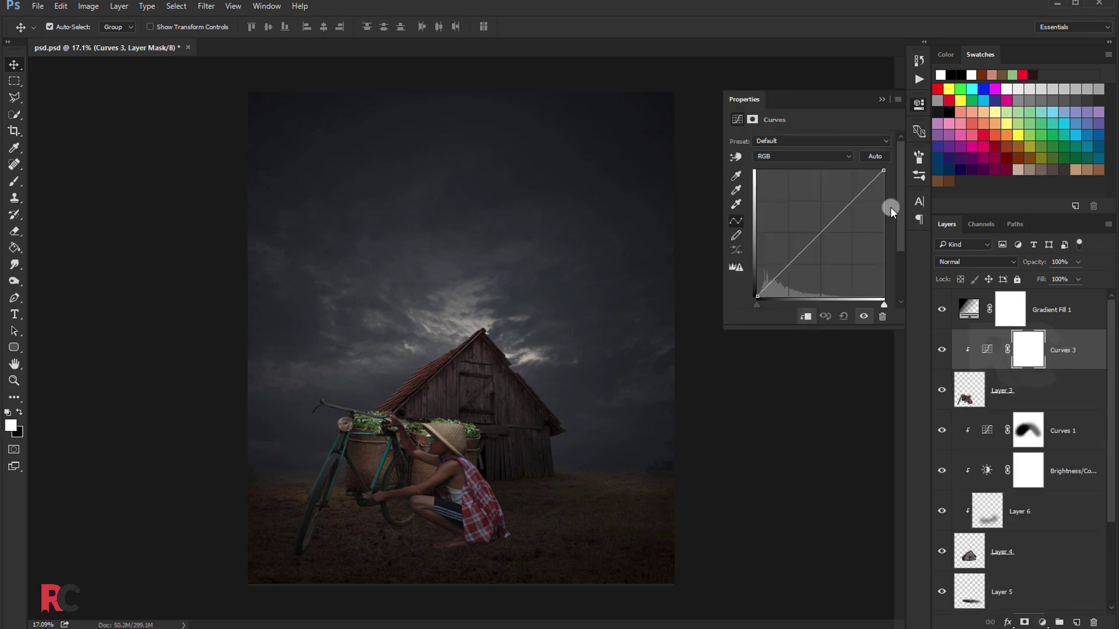
left_click_drag(884, 175, 893, 221)
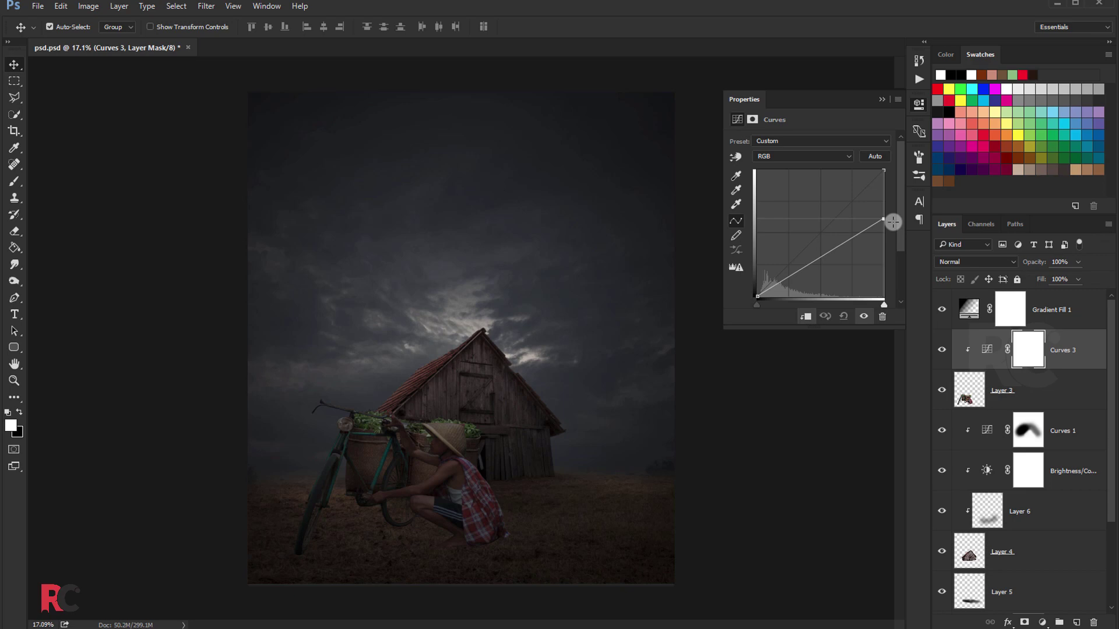
left_click_drag(892, 222, 896, 229)
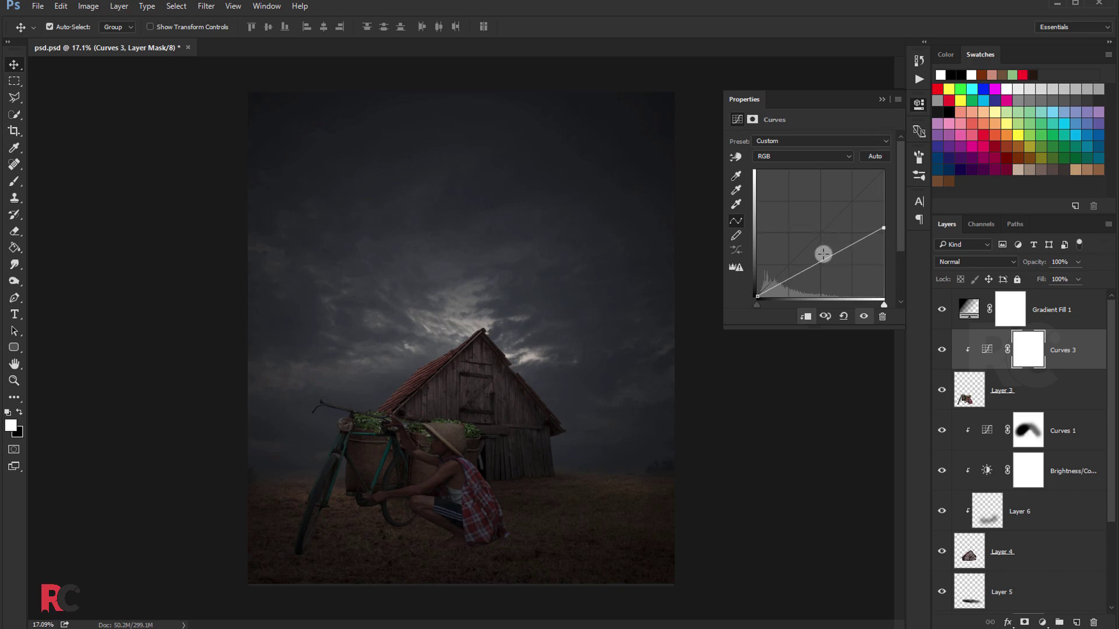
left_click_drag(825, 261, 827, 265)
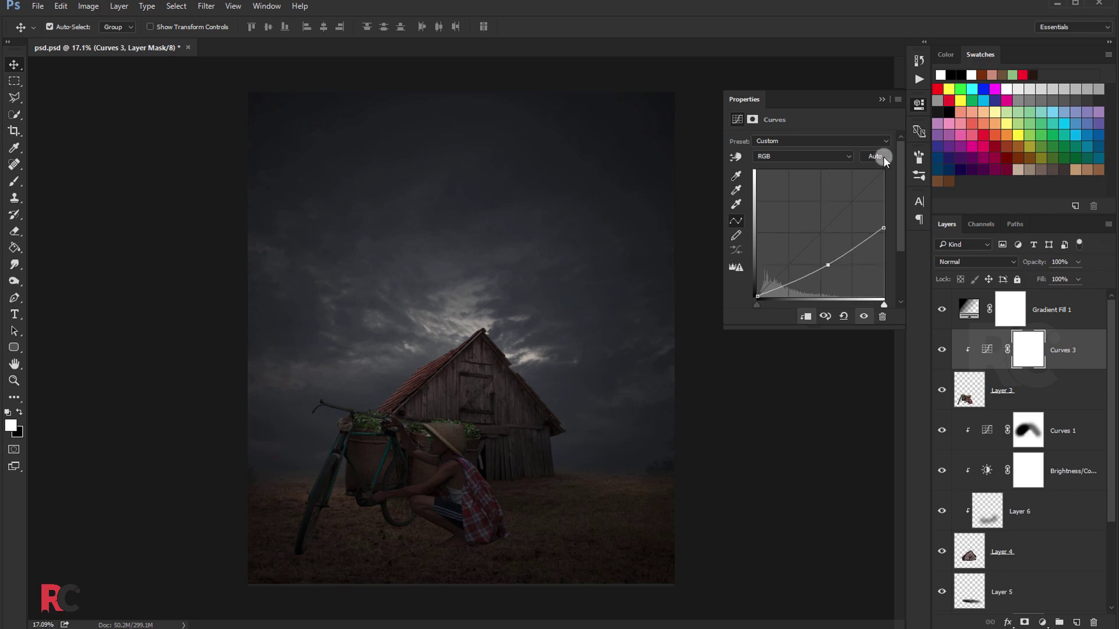
left_click(880, 101)
Step: Paint black on the Curves 3 mask over the bike and child to remove the darkening there
key("b")
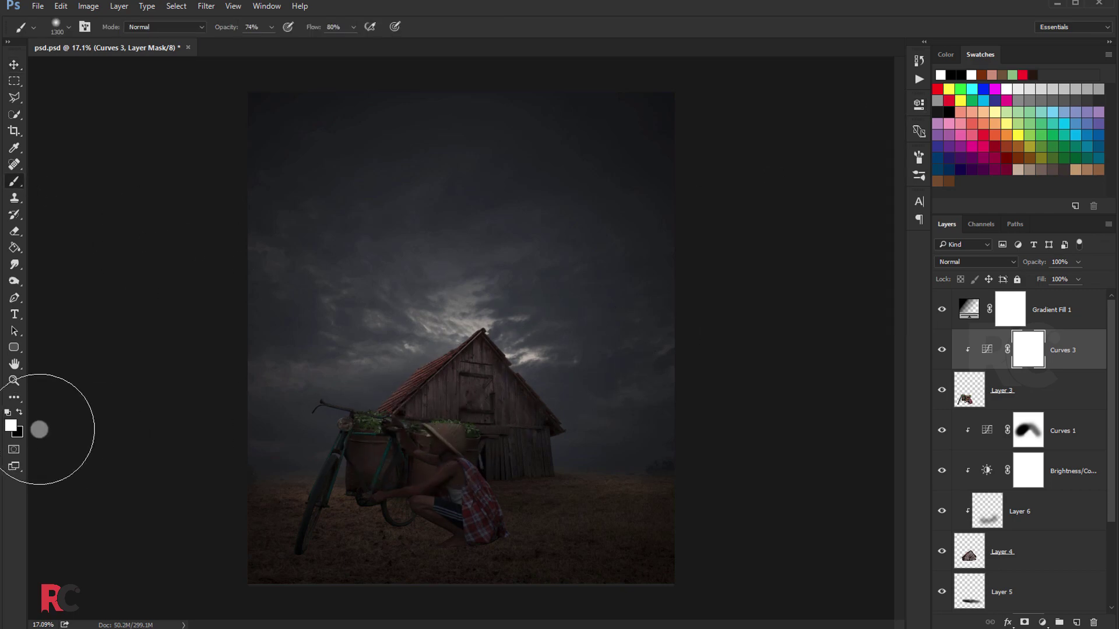
left_click(19, 412)
mouse_move(333, 432)
left_mouse_down()
mouse_move(450, 437)
mouse_move(502, 463)
mouse_move(352, 457)
mouse_move(305, 477)
mouse_move(312, 445)
mouse_move(387, 400)
mouse_move(308, 478)
mouse_move(399, 481)
mouse_move(496, 445)
mouse_move(492, 430)
mouse_move(379, 355)
left_mouse_up()
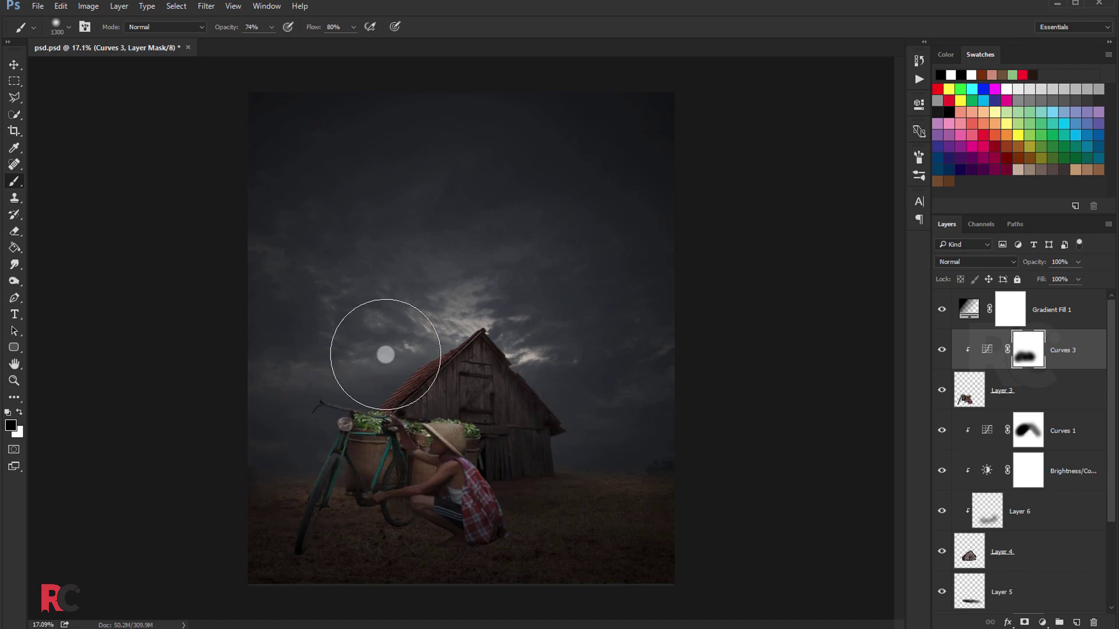
scroll(517, 357, "up", 2)
scroll(500, 375, "up", 3)
scroll(500, 375, "down", 5)
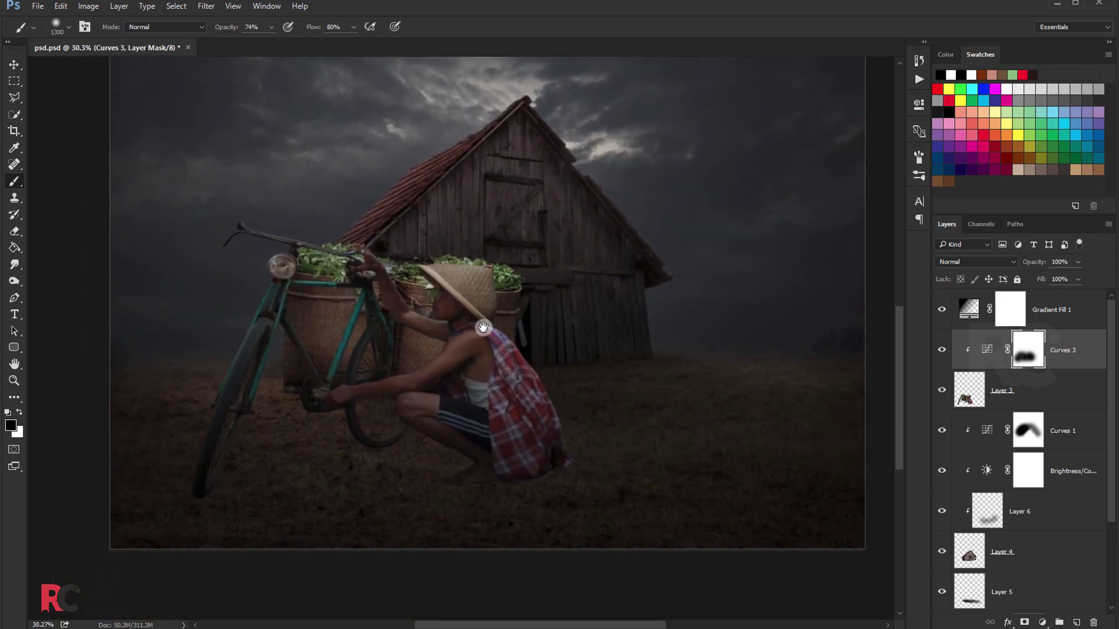
scroll(424, 295, "up", 1)
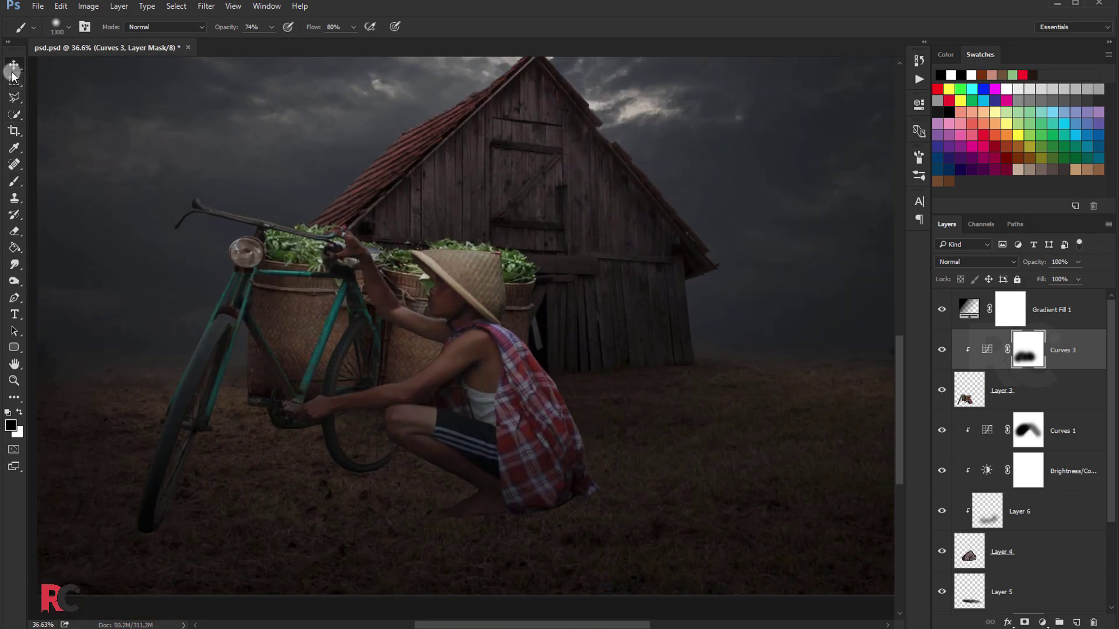
Step: Toggle Curves 3 visibility to compare, then select the Curves 1 layer
left_click(14, 65)
scroll(355, 246, "up", 2)
scroll(356, 246, "up", 1)
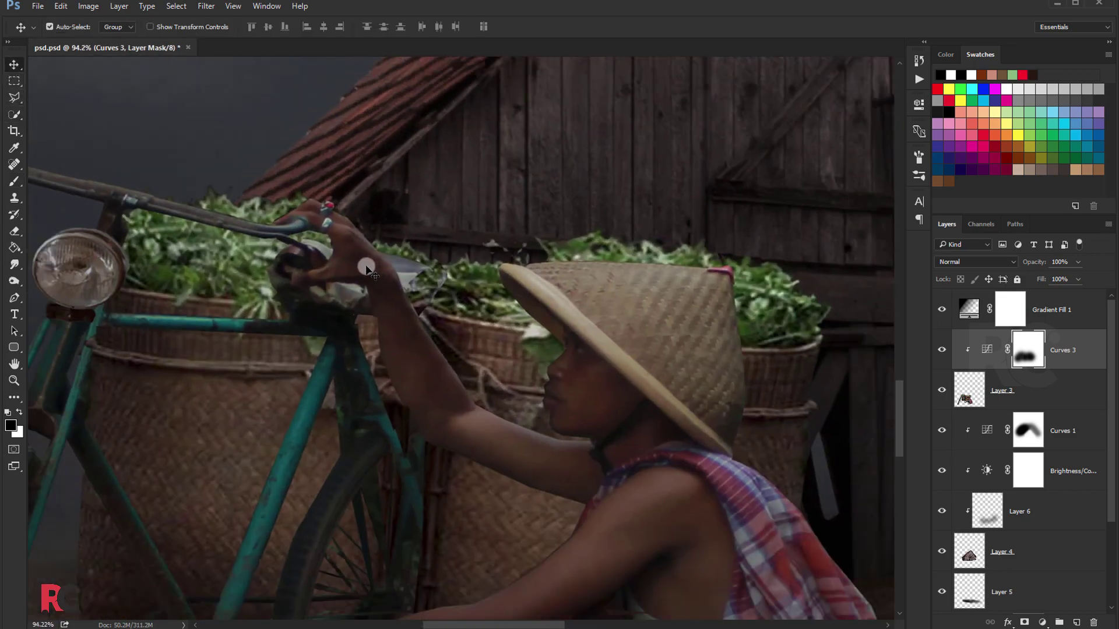
scroll(370, 270, "down", 3)
scroll(370, 270, "down", 1)
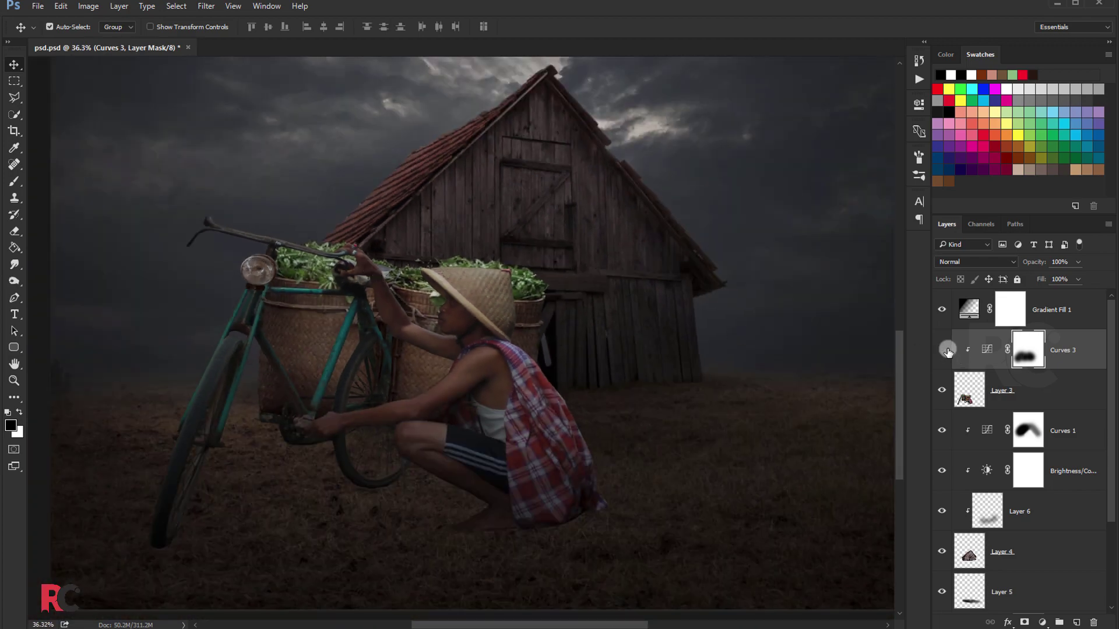
left_click(947, 350)
scroll(564, 324, "down", 1)
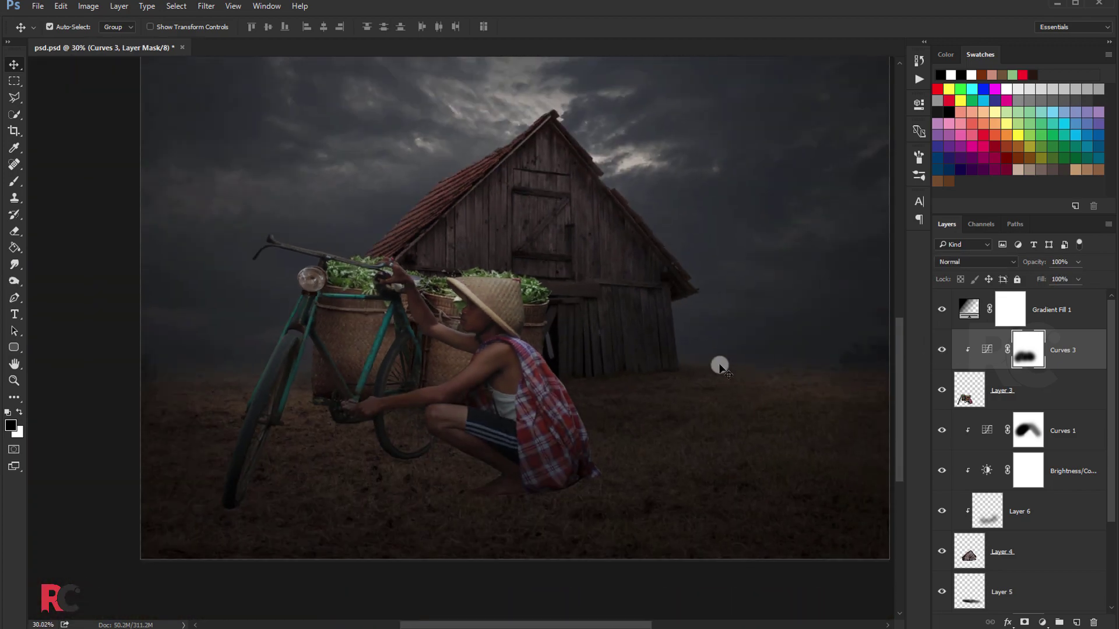
left_click(1052, 432)
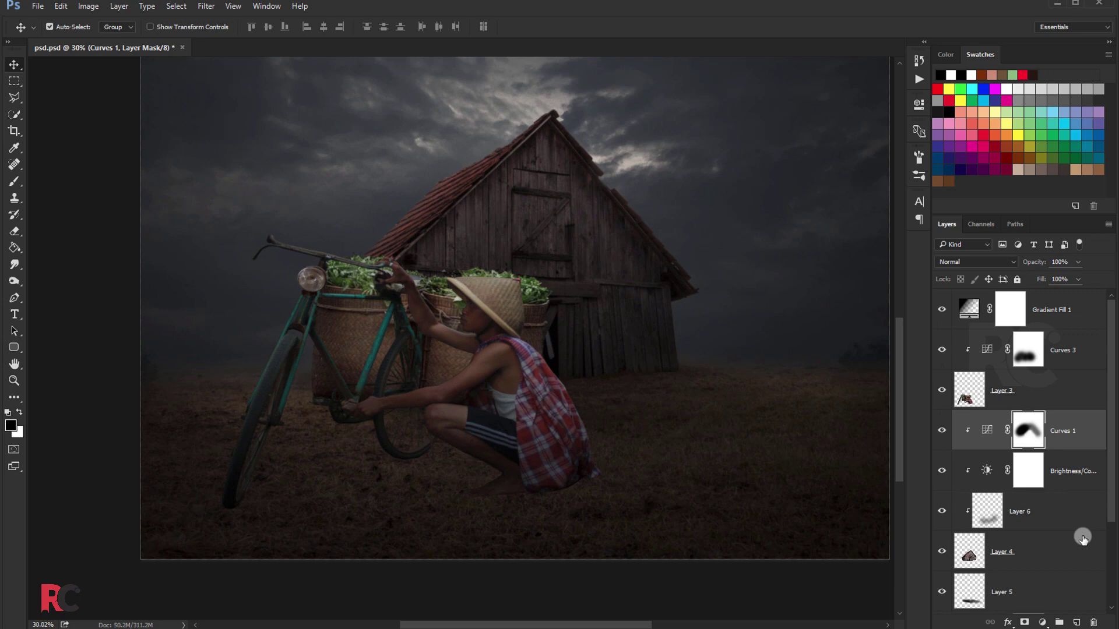
Step: Paint a soft black dab with a smaller brush on a new Layer 7
left_click(1077, 621)
left_click(7, 182)
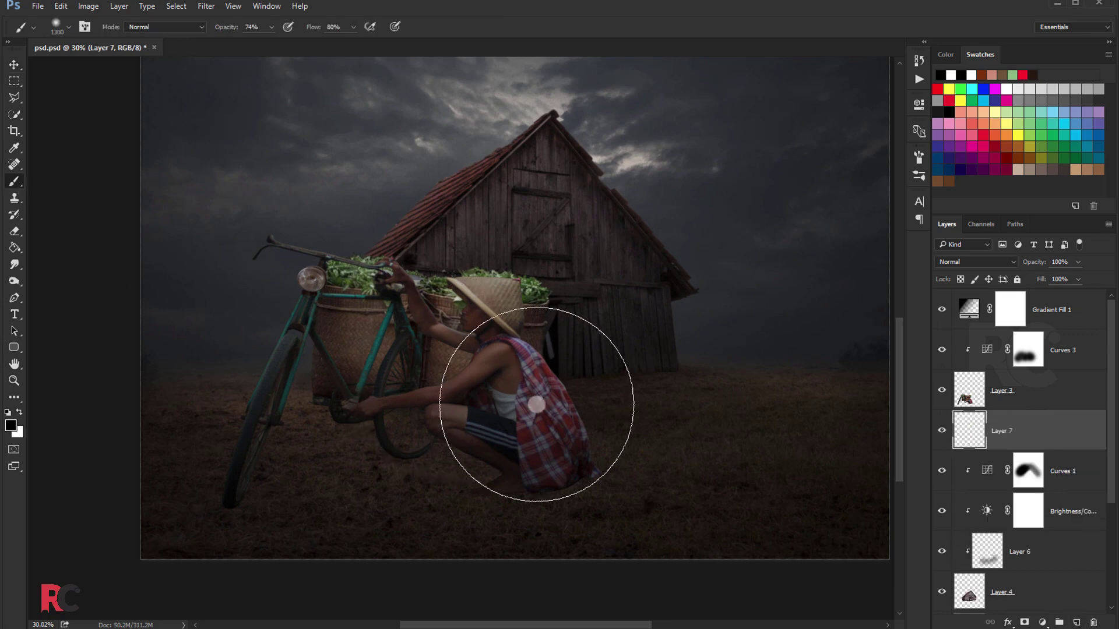
key("bracketleft")
key("bracketleft")
key("bracketleft")
key("bracketleft")
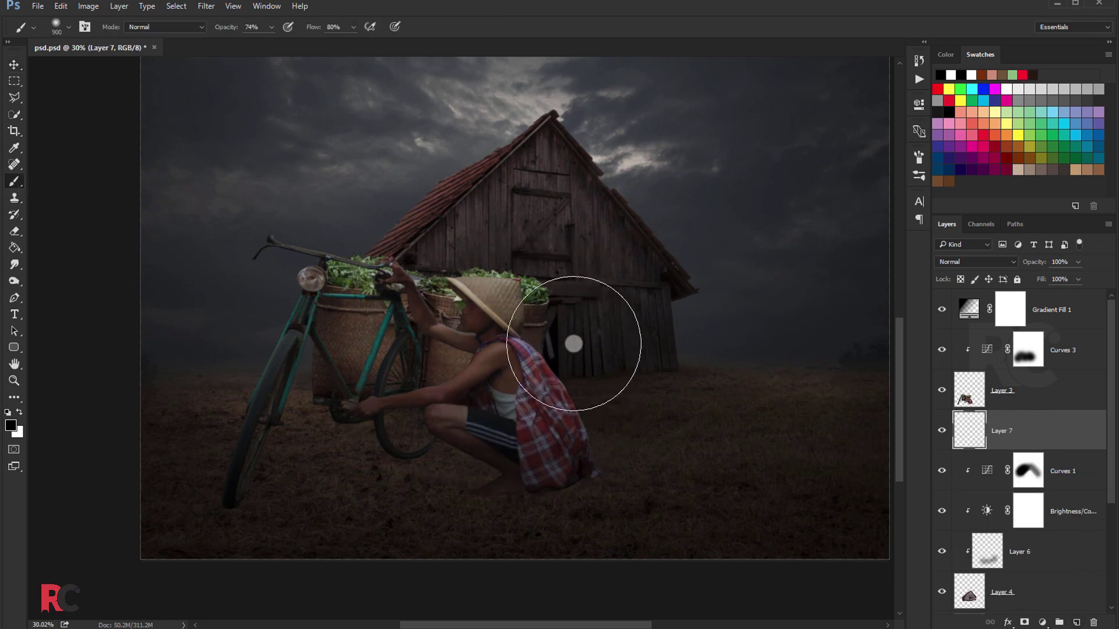
left_click(574, 344)
left_click(15, 65)
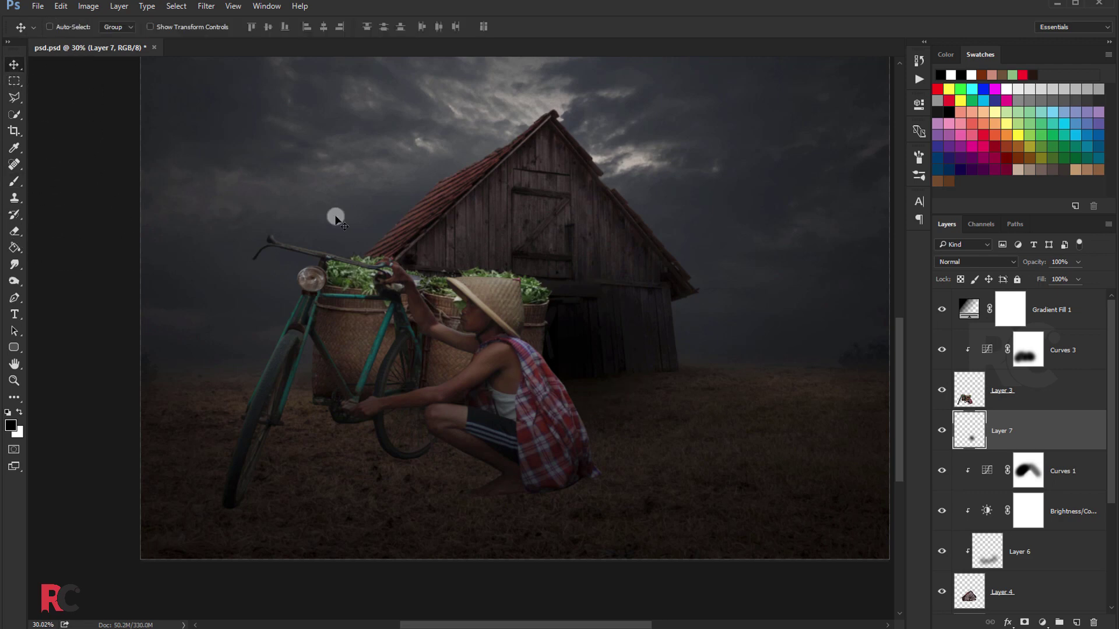
Step: Transform the dab into a flattened, widened, tilted shadow on the ground under the bike
key("ctrl+t")
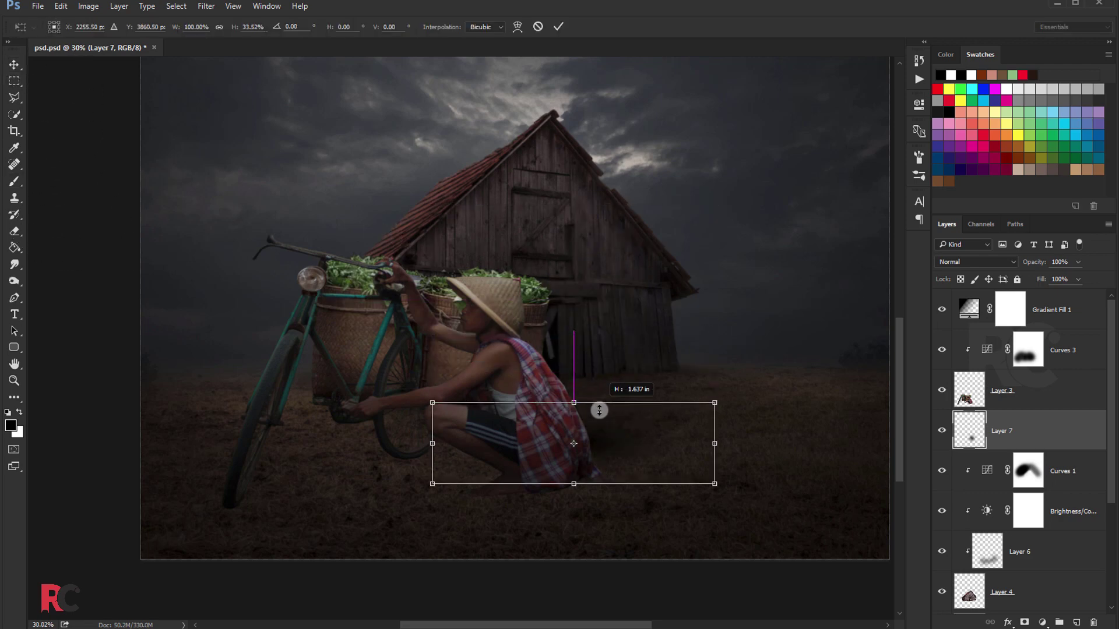
mouse_move(575, 208)
left_mouse_down()
mouse_move(575, 422)
mouse_move(450, 466)
left_mouse_up()
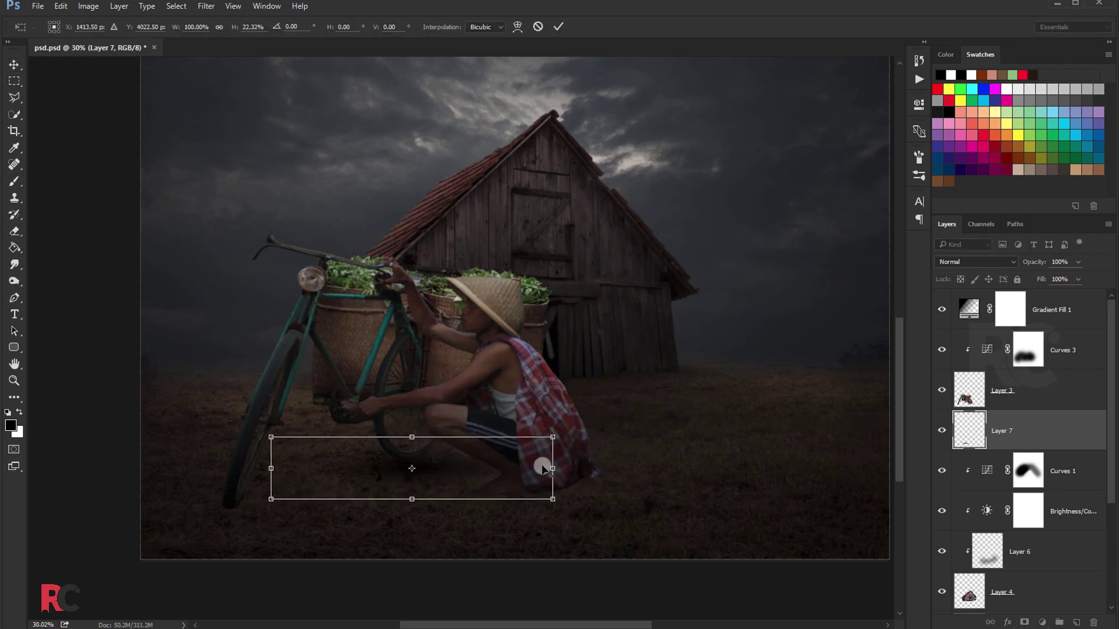
mouse_move(570, 467)
left_mouse_down()
mouse_move(671, 468)
mouse_move(577, 466)
left_mouse_up()
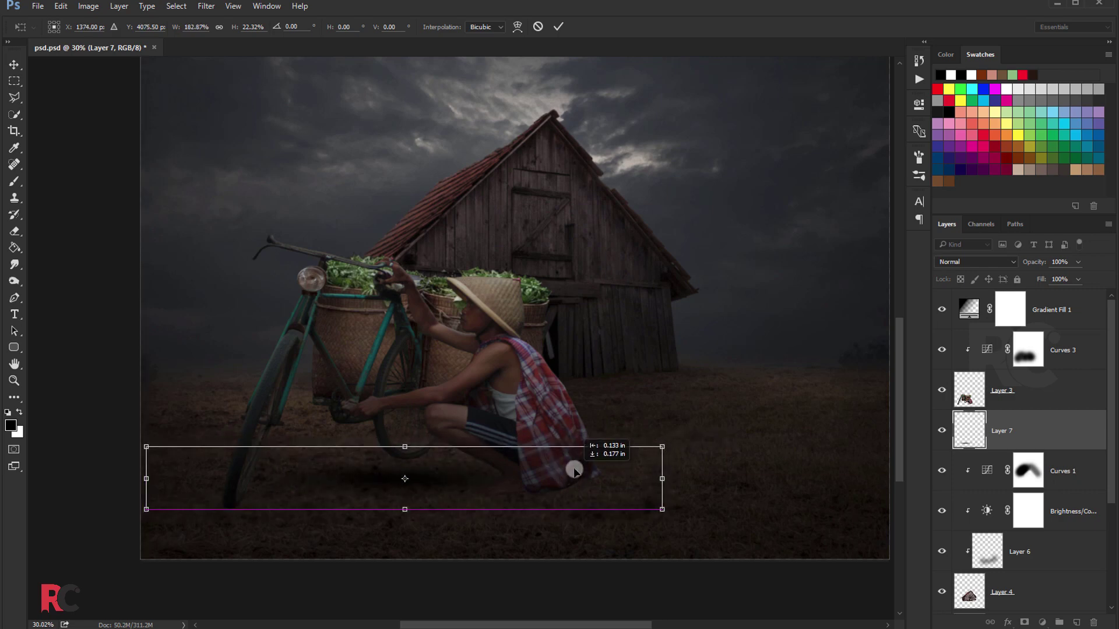
left_click_drag(647, 377, 618, 319)
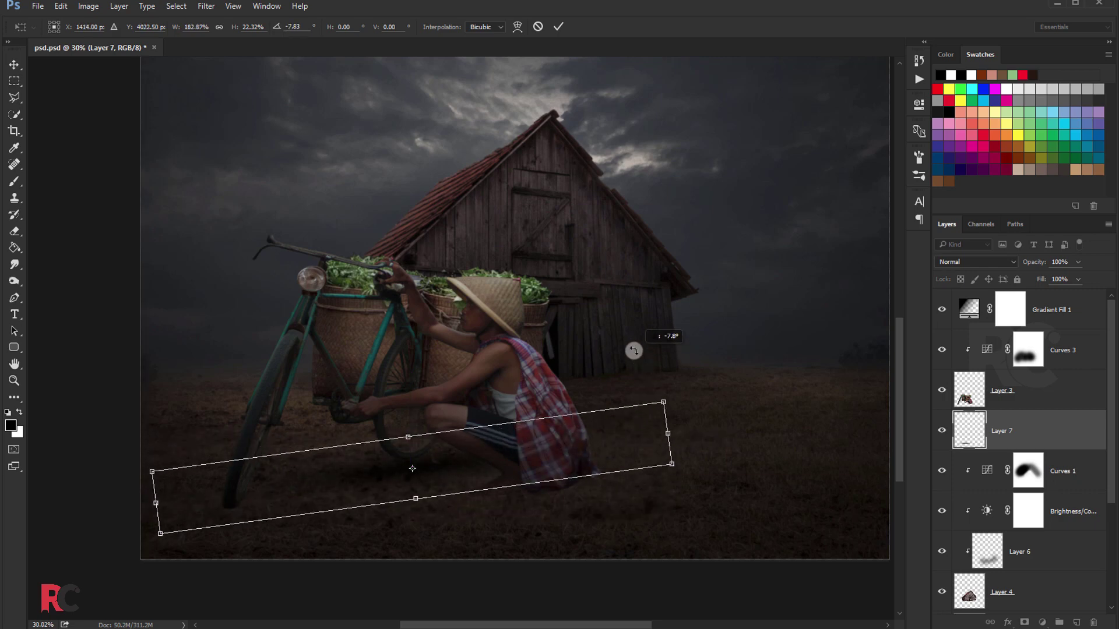
mouse_move(580, 417)
left_mouse_down()
mouse_move(521, 422)
mouse_move(536, 393)
left_mouse_up()
left_click_drag(560, 278, 571, 284)
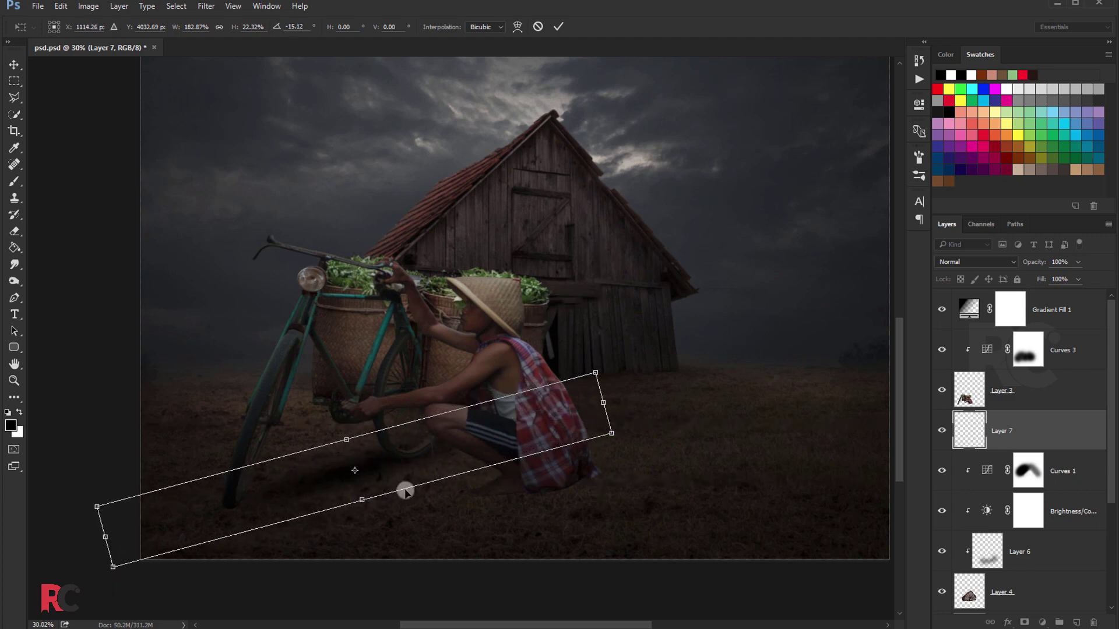
mouse_move(361, 504)
left_mouse_down()
mouse_move(375, 524)
mouse_move(375, 475)
left_mouse_up()
key("Return")
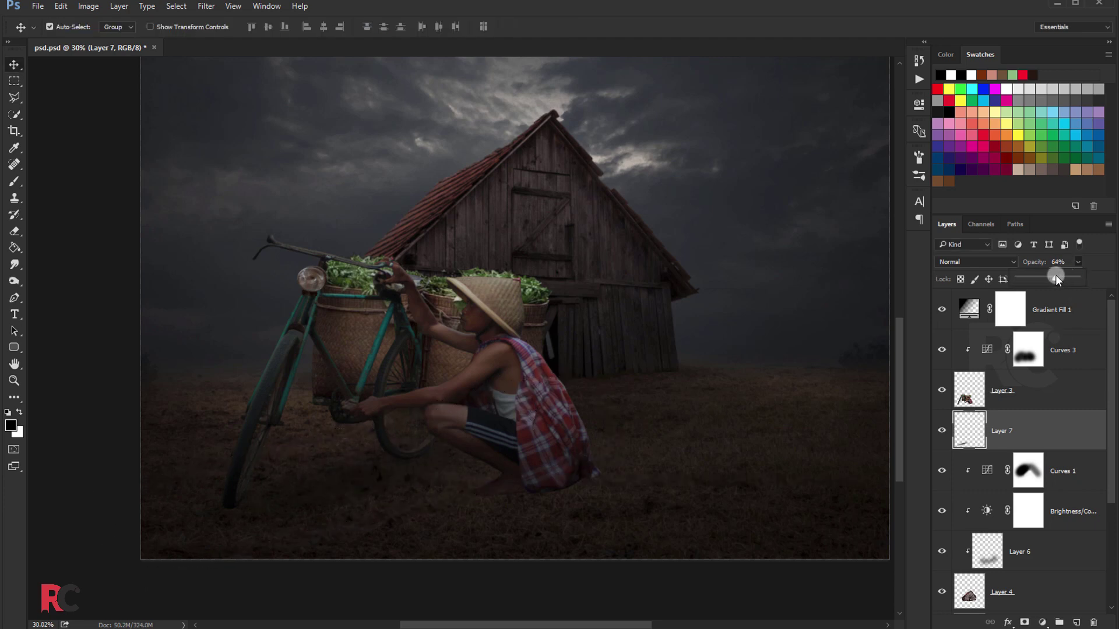
Step: Paint a dark stroke on new Layer 8 and squash it into a flat shadow under the child's feet
left_click(14, 182)
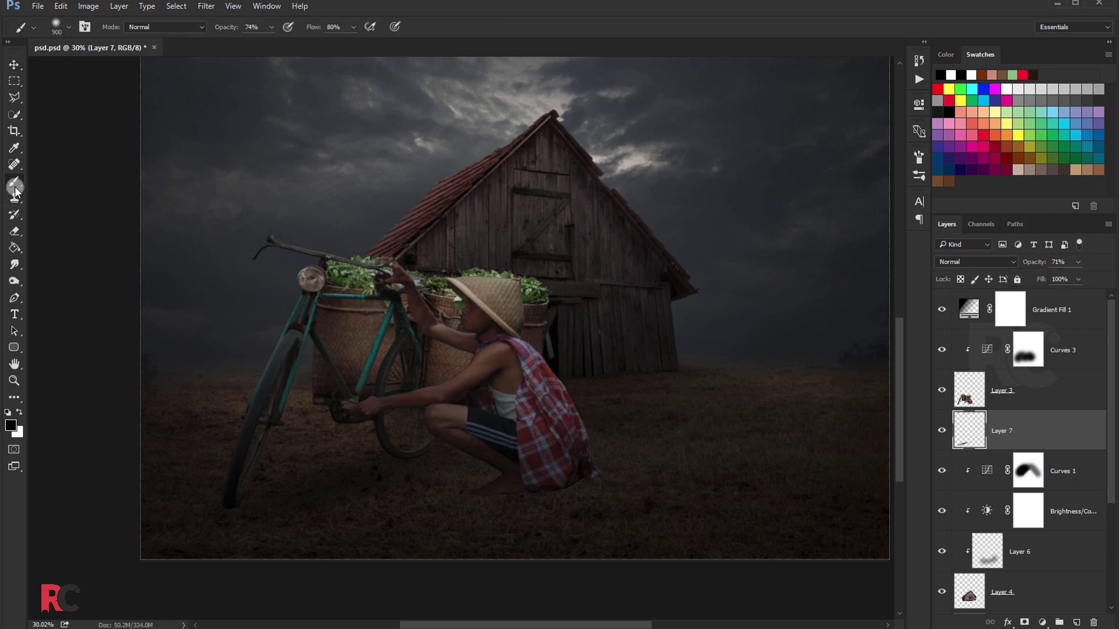
left_click(1077, 622)
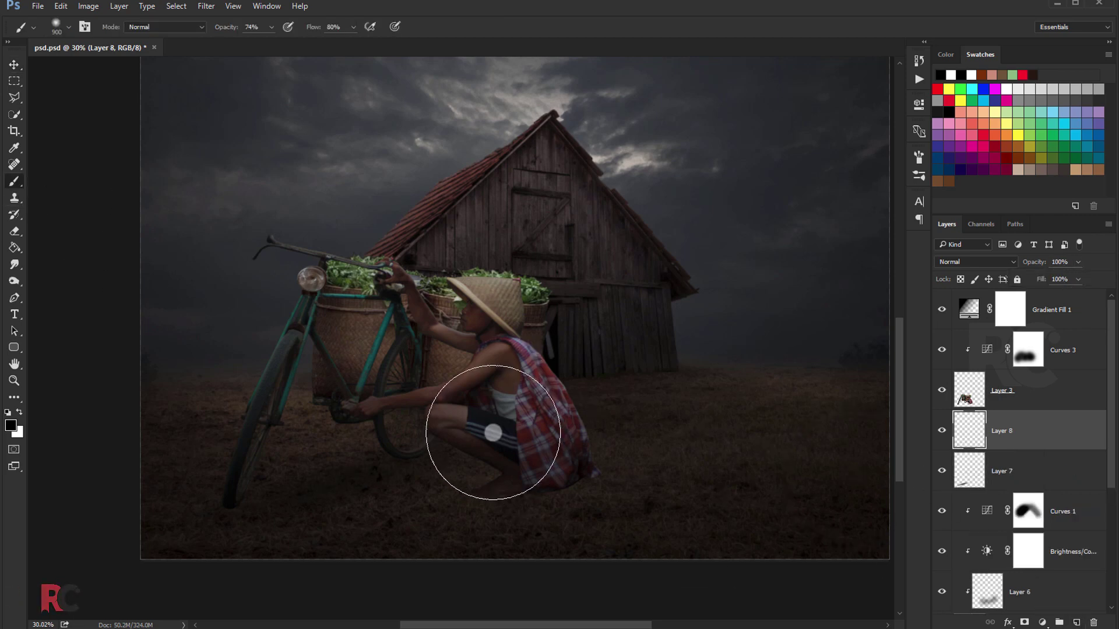
left_click_drag(492, 451, 532, 432)
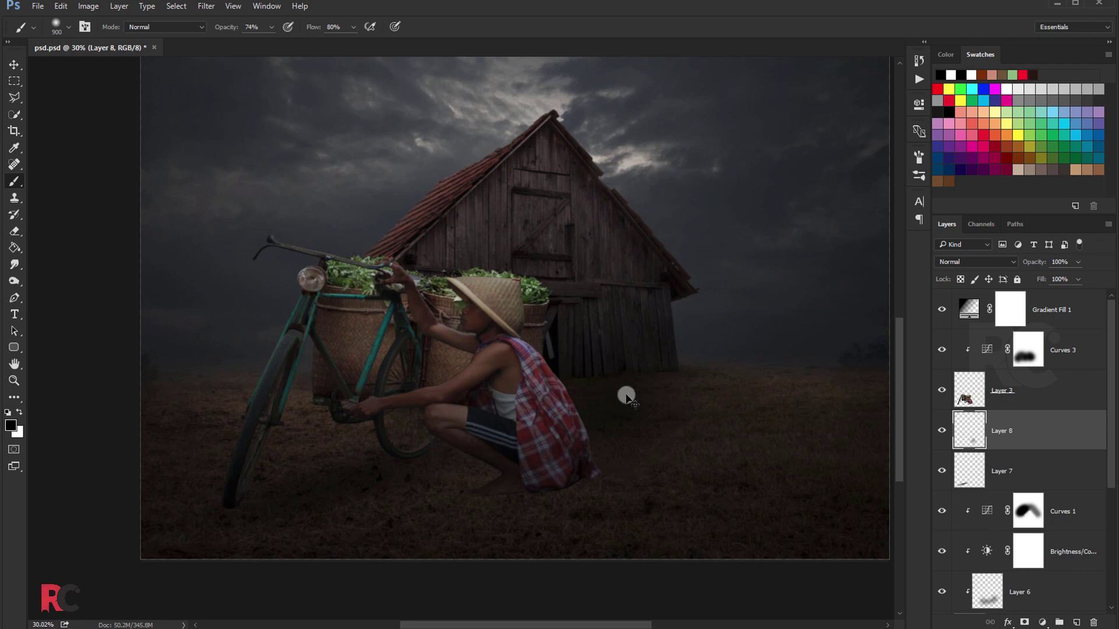
key("ctrl+t")
mouse_move(609, 270)
left_mouse_down()
mouse_move(609, 439)
mouse_move(577, 464)
left_mouse_up()
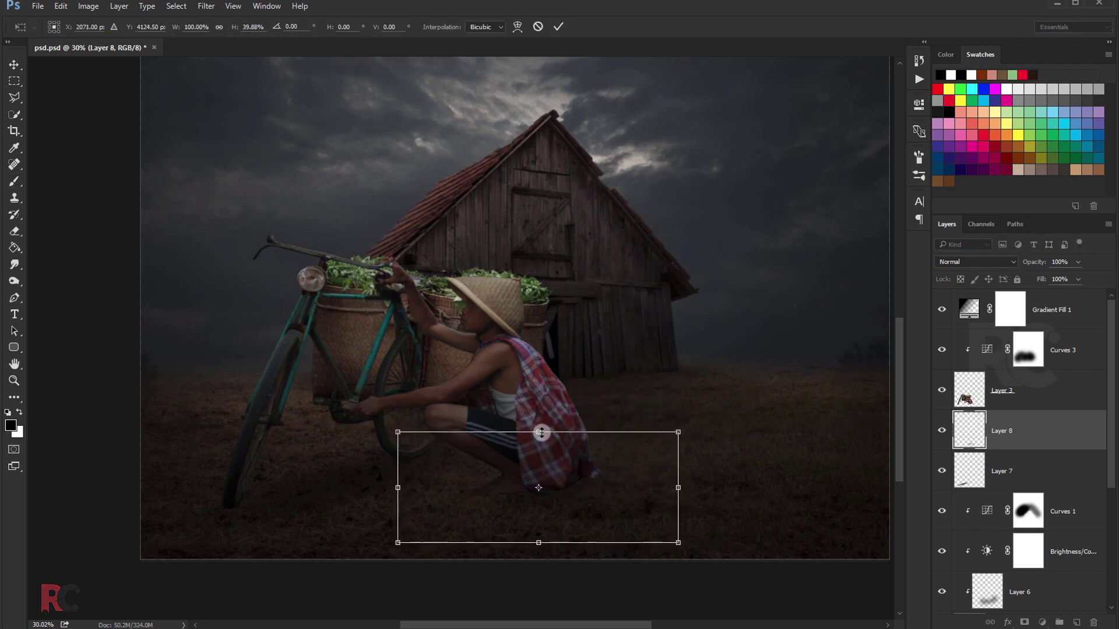
mouse_move(542, 433)
left_mouse_down()
mouse_move(541, 467)
mouse_move(537, 445)
left_mouse_up()
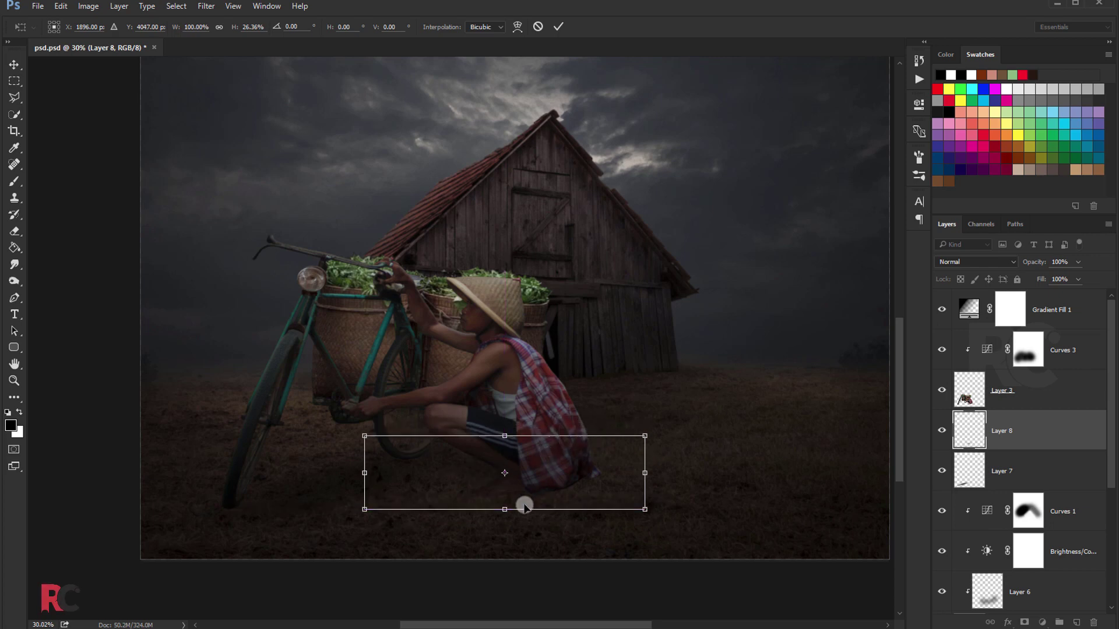
left_click_drag(508, 522, 507, 527)
key("Return")
key("b")
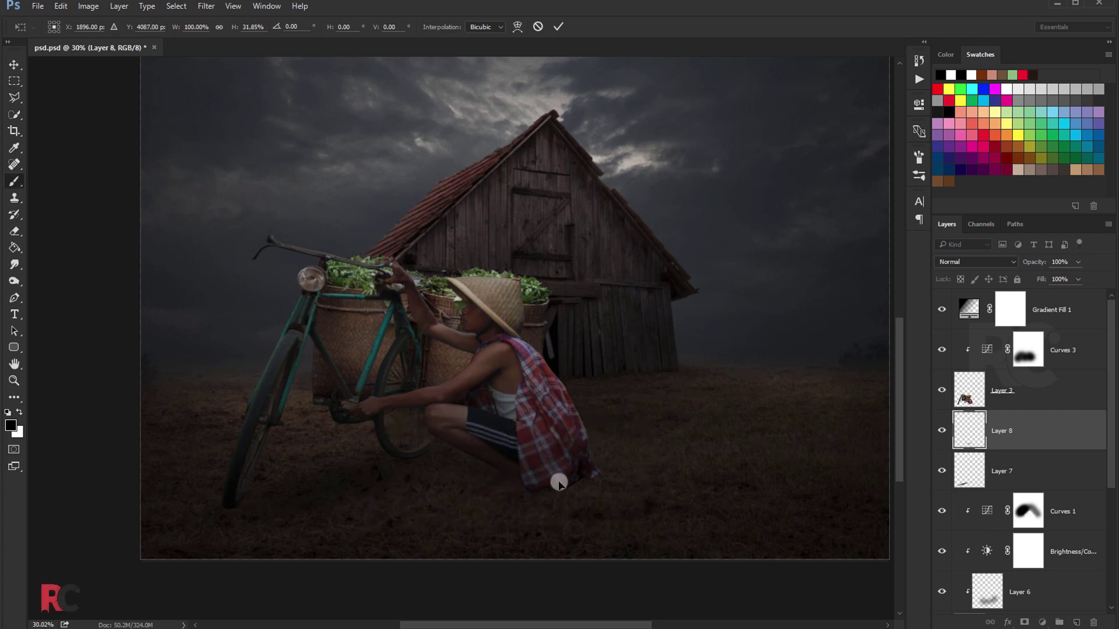
Step: With a smaller brush, paint the Curves 3 mask over the child's legs to lift their darkening
left_click(938, 348)
left_click(938, 348)
left_click(1029, 350)
key("bracketleft")
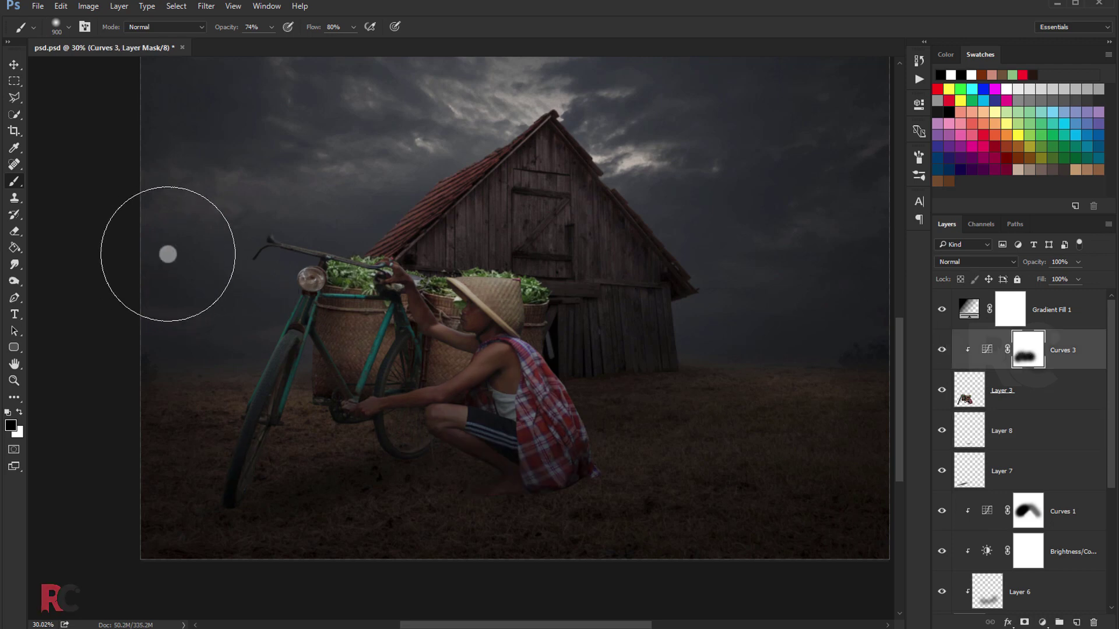
key("bracketleft")
key("bracketleft")
key("bracketleft")
key("bracketleft")
key("bracketleft")
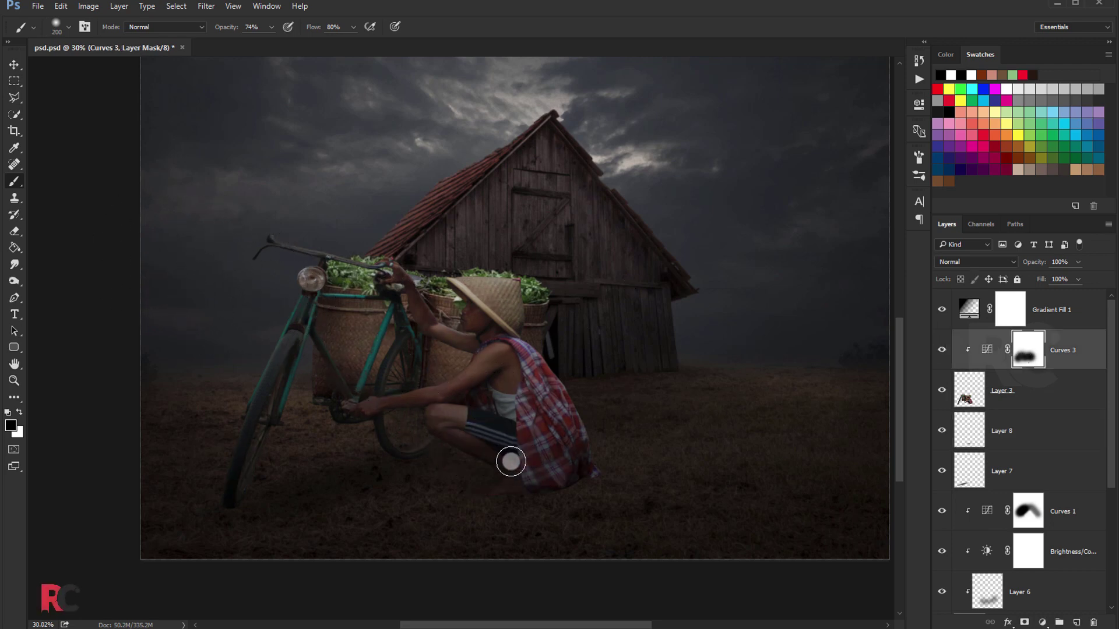
mouse_move(511, 467)
left_mouse_down()
mouse_move(462, 435)
mouse_move(487, 444)
mouse_move(502, 478)
mouse_move(482, 482)
mouse_move(497, 475)
mouse_move(492, 455)
mouse_move(450, 419)
left_mouse_up()
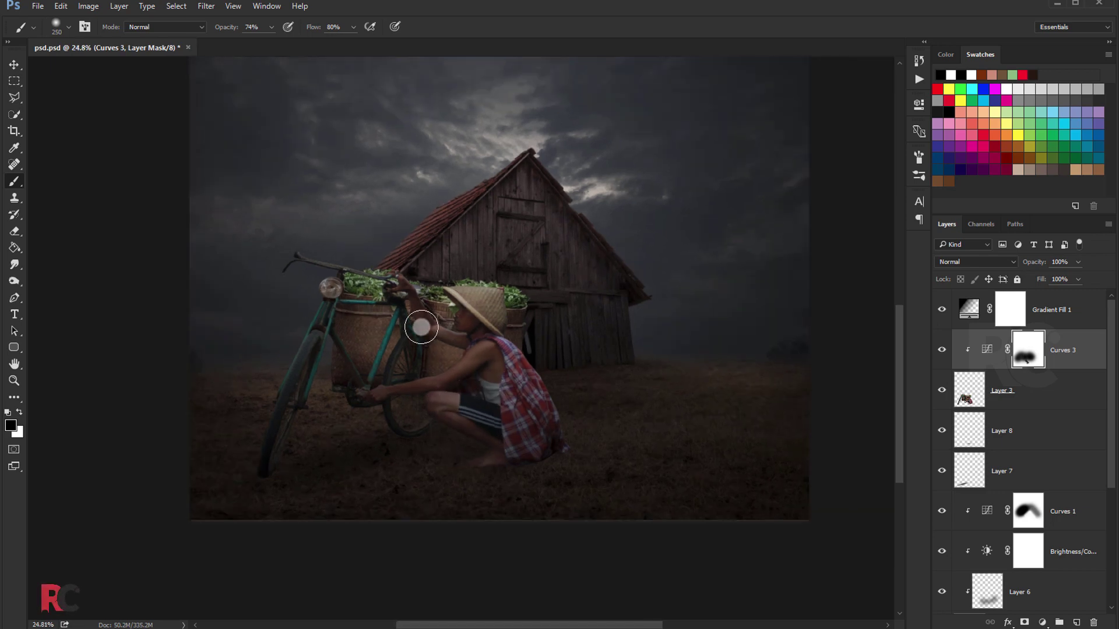
Step: Add an empty Layer 9 above Layer 8 and shrink the brush for finer shadow work
left_click(995, 438)
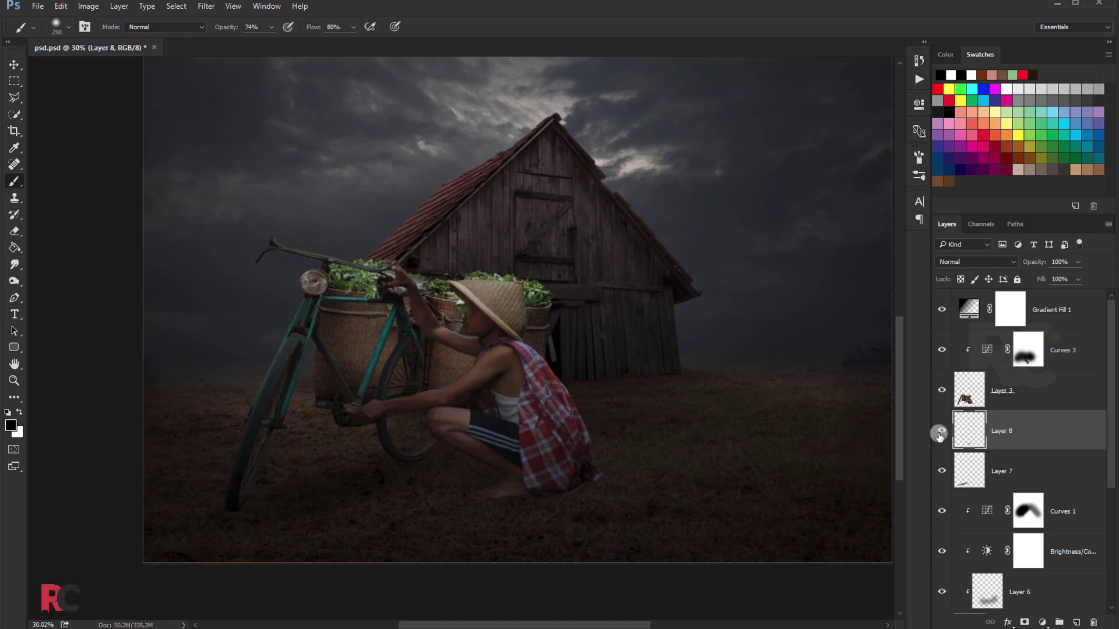
left_click(1076, 622)
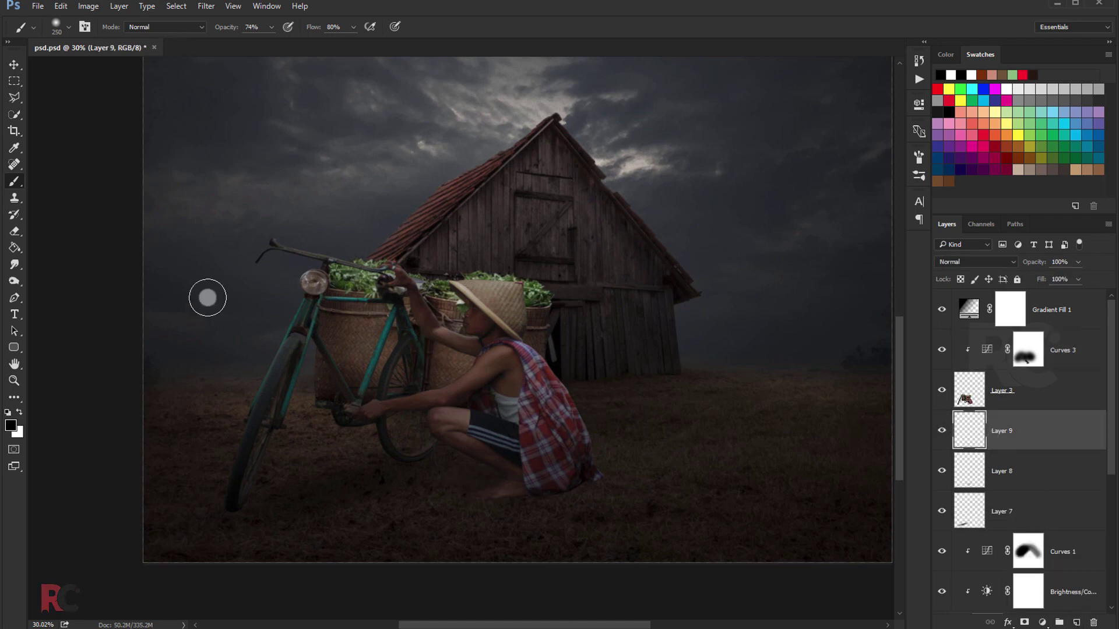
key("bracketleft")
key("bracketleft")
key("bracketleft")
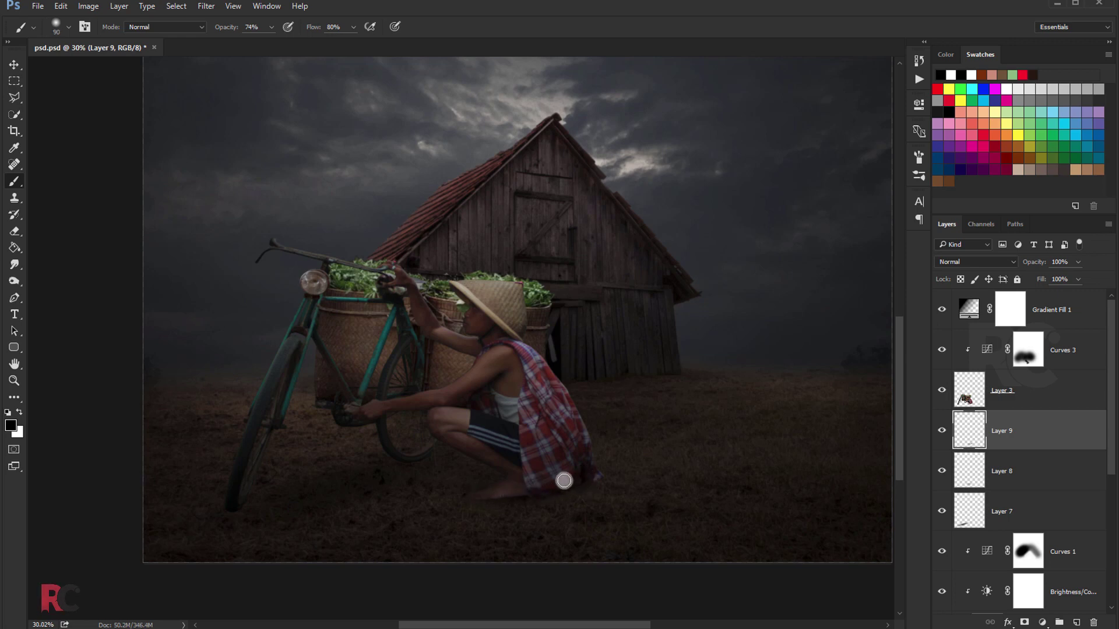
scroll(492, 387, "down", 2, "alt")
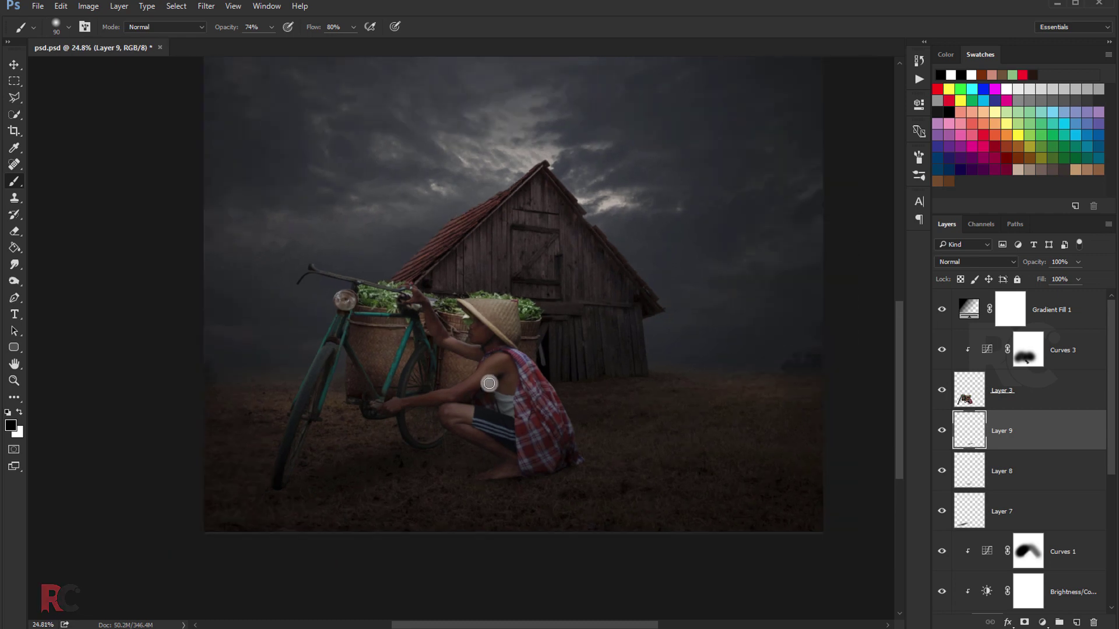
scroll(501, 376, "down", 2, "alt")
scroll(449, 374, "down", 1, "alt")
scroll(425, 385, "down", 1, "alt")
scroll(418, 358, "up", 1, "alt")
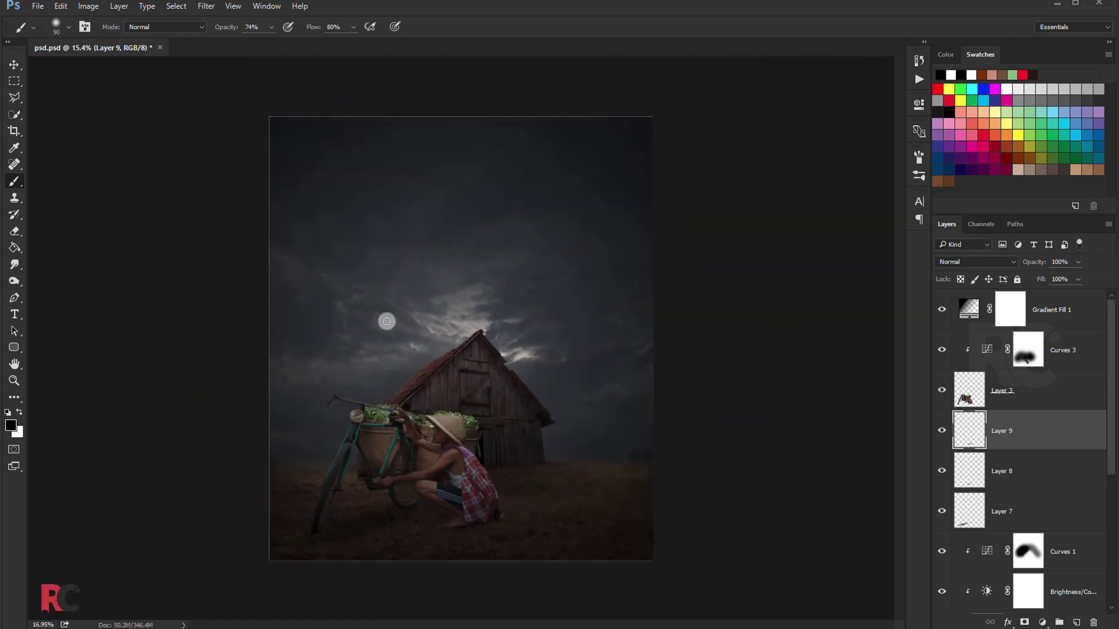
scroll(387, 317, "up", 1, "alt")
left_click(14, 65)
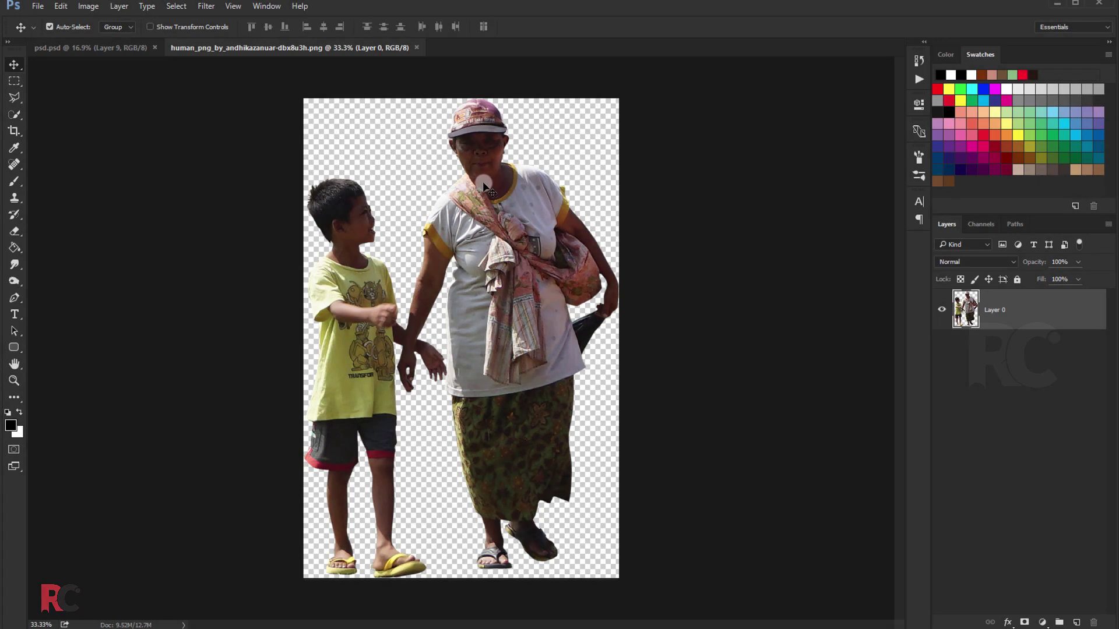
Step: Place the woman-and-boy cutout as the top layer, scaled to about 35% right of the barn
mouse_move(408, 262)
left_mouse_down()
mouse_move(170, 76)
mouse_move(492, 298)
left_mouse_up()
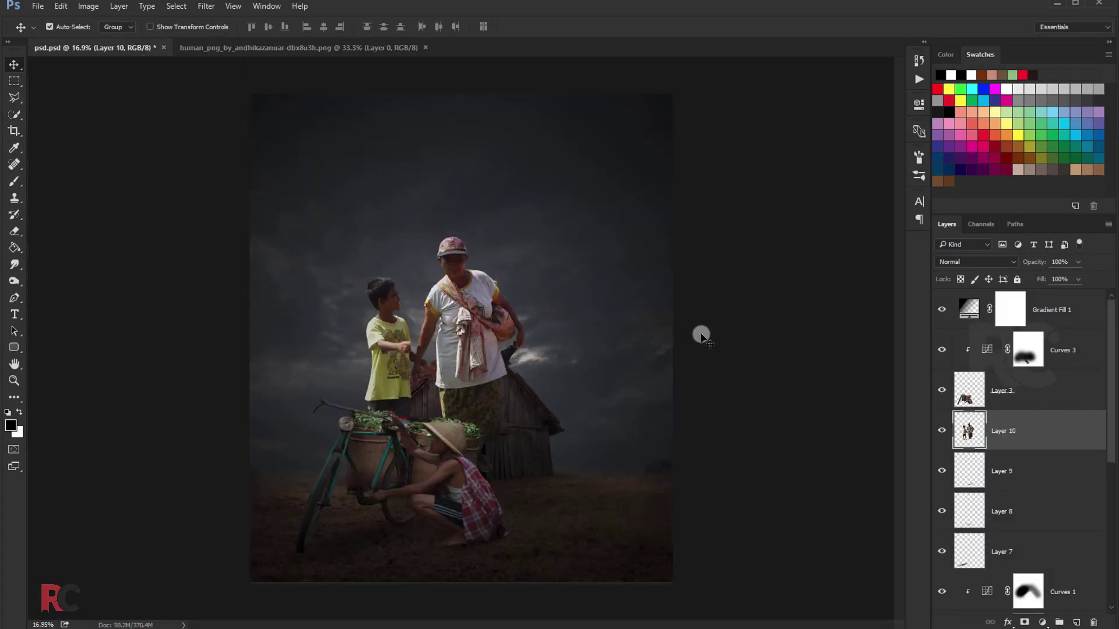
key("ctrl+]")
key("ctrl+]")
key("ctrl+]")
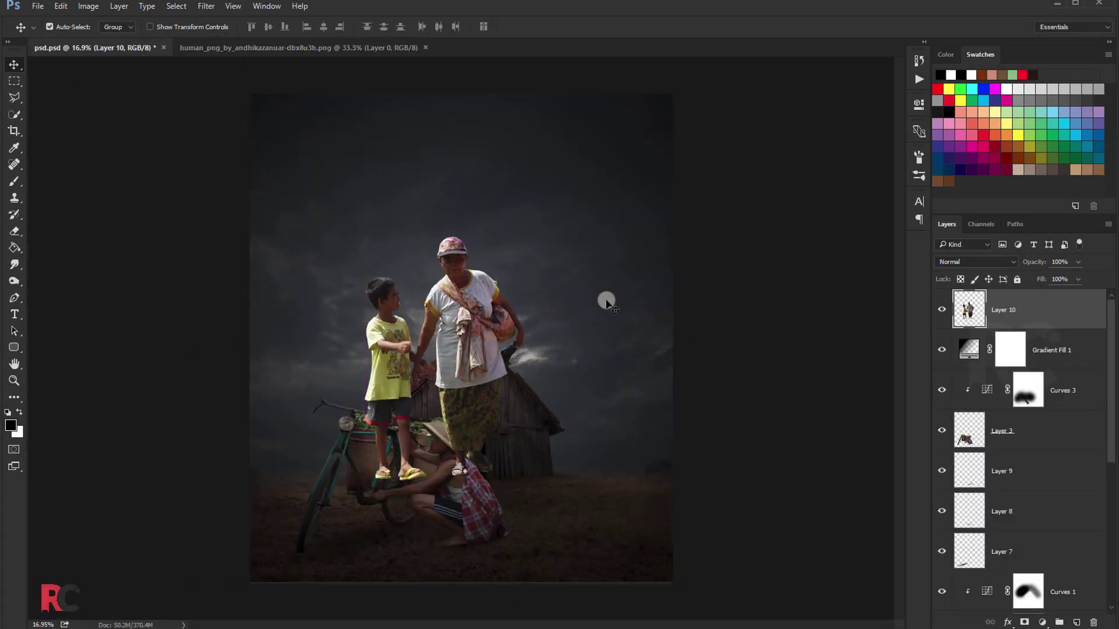
key("ctrl+t")
mouse_move(507, 240)
left_mouse_down()
mouse_move(632, 263)
mouse_move(608, 317)
left_mouse_up()
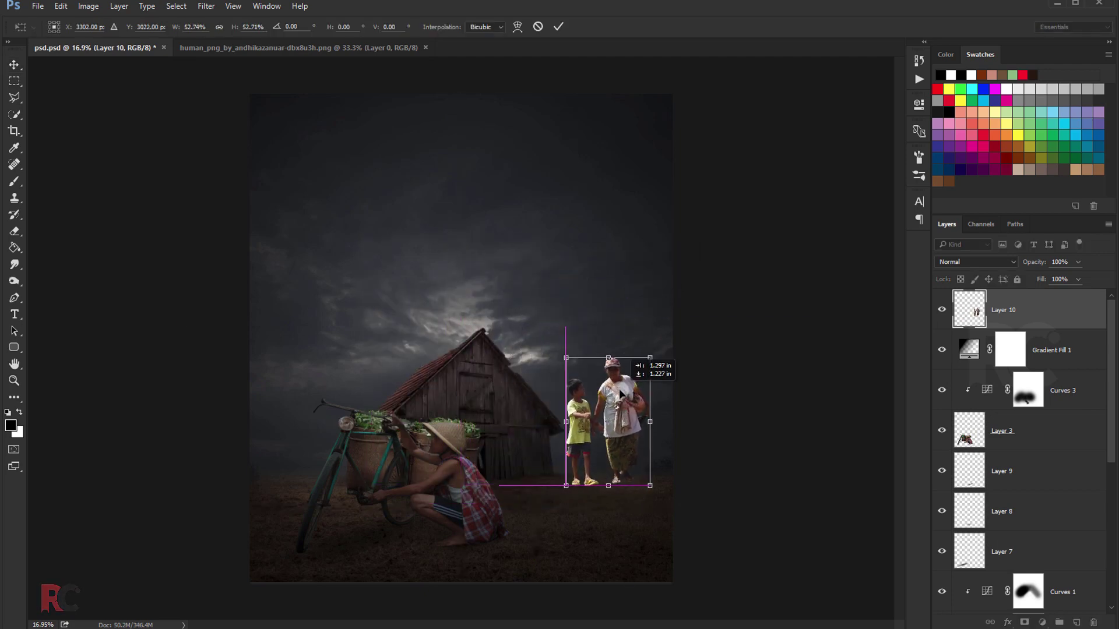
mouse_move(582, 353)
left_mouse_down()
mouse_move(631, 402)
mouse_move(618, 410)
left_mouse_up()
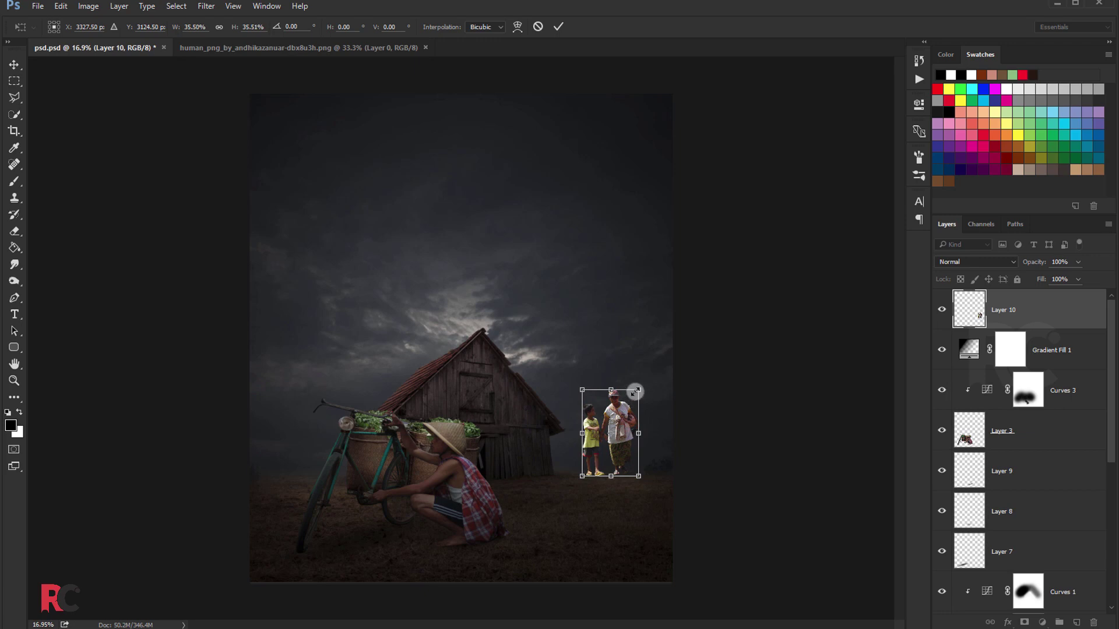
key("Return")
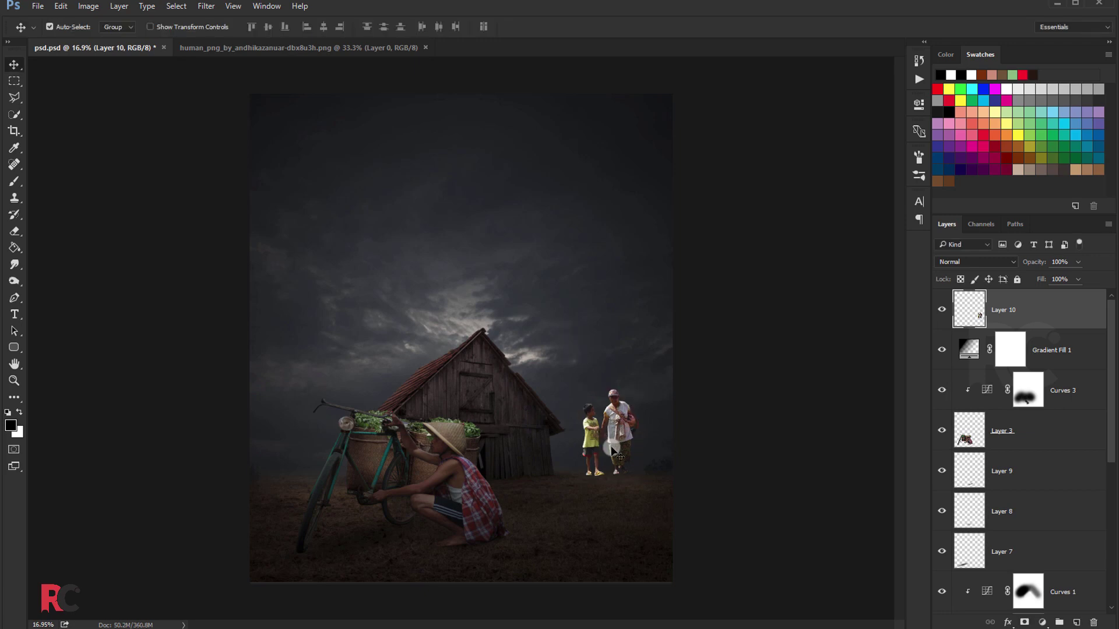
scroll(612, 448, "up", 3)
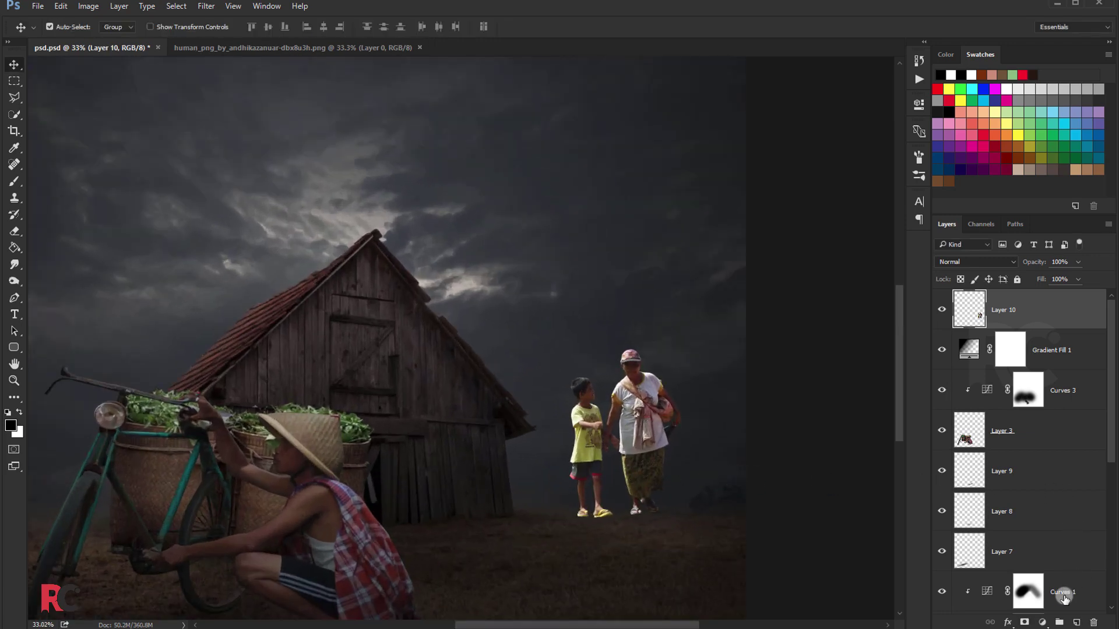
Step: Add a Curves adjustment clipped to Layer 10 with the top point lowered to darken the figures
left_click(1045, 622)
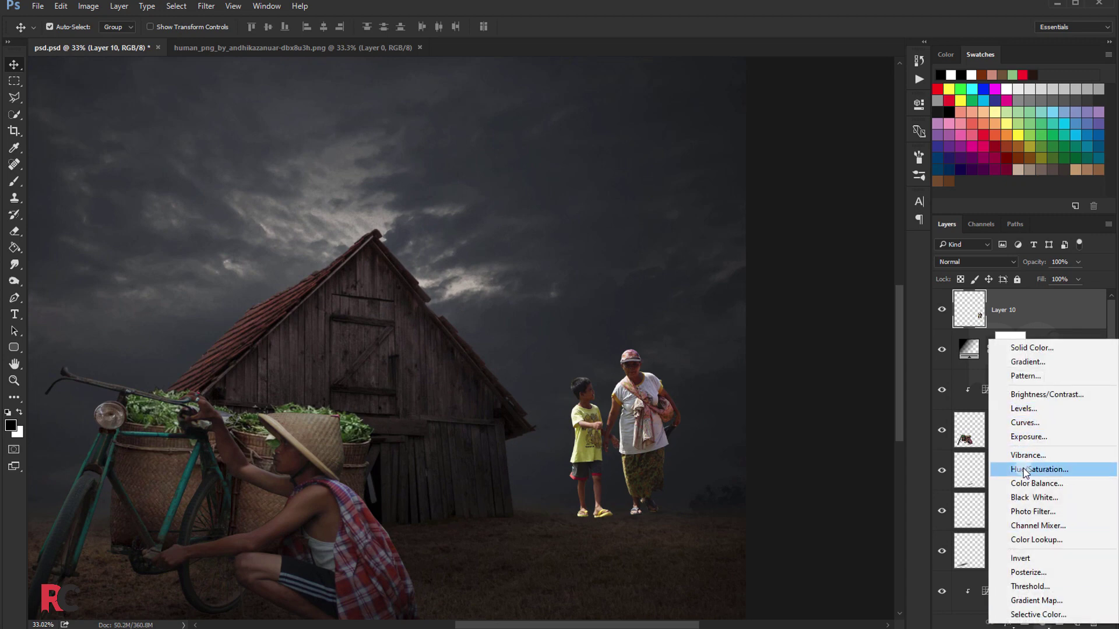
left_click(1023, 423)
left_click(806, 317)
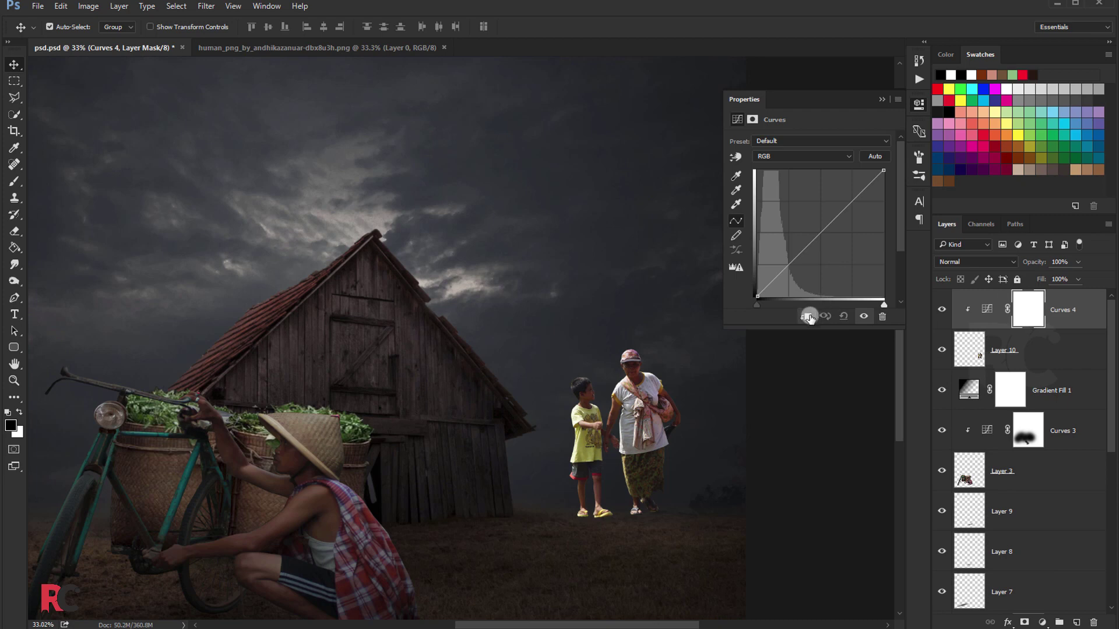
left_click_drag(884, 171, 893, 253)
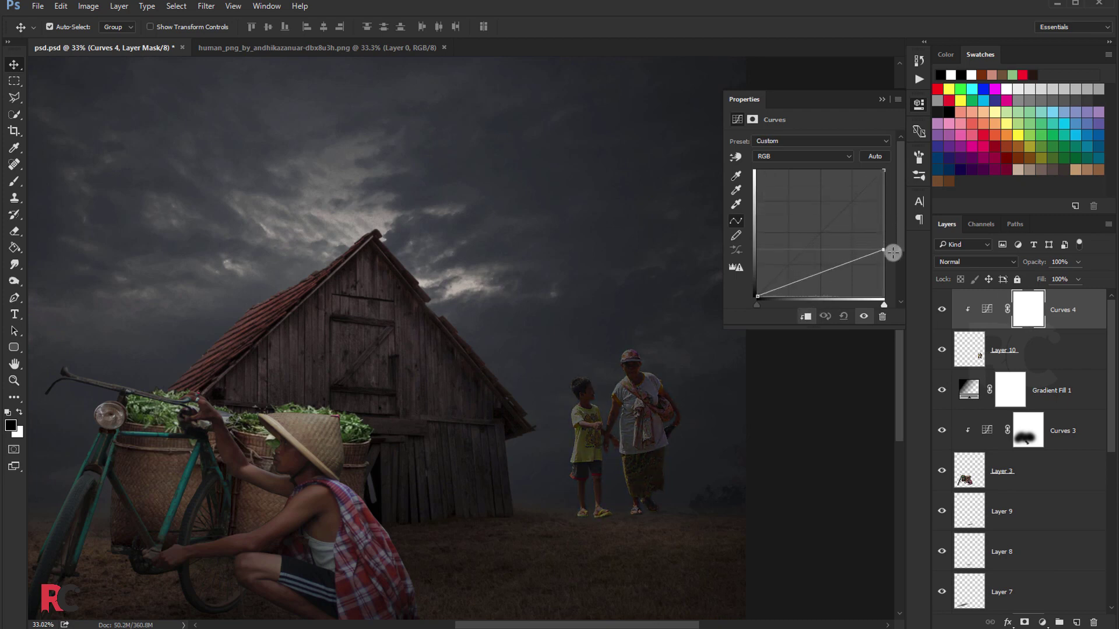
left_click(882, 100)
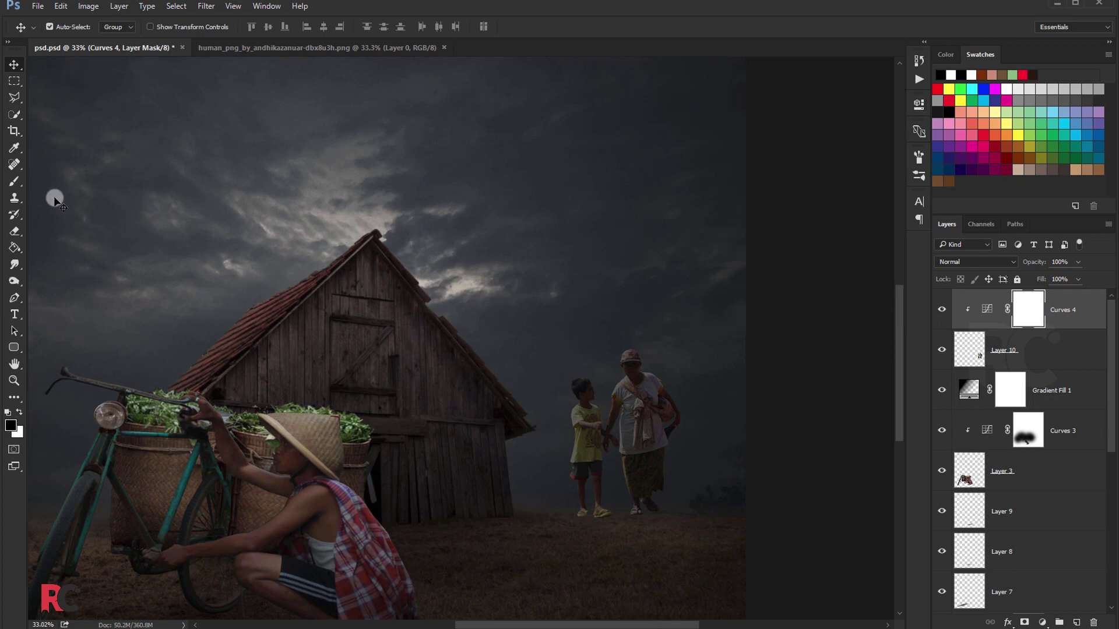
Step: Paint the Curves mask with a large soft brush to restore some brightness on the figures
key("b")
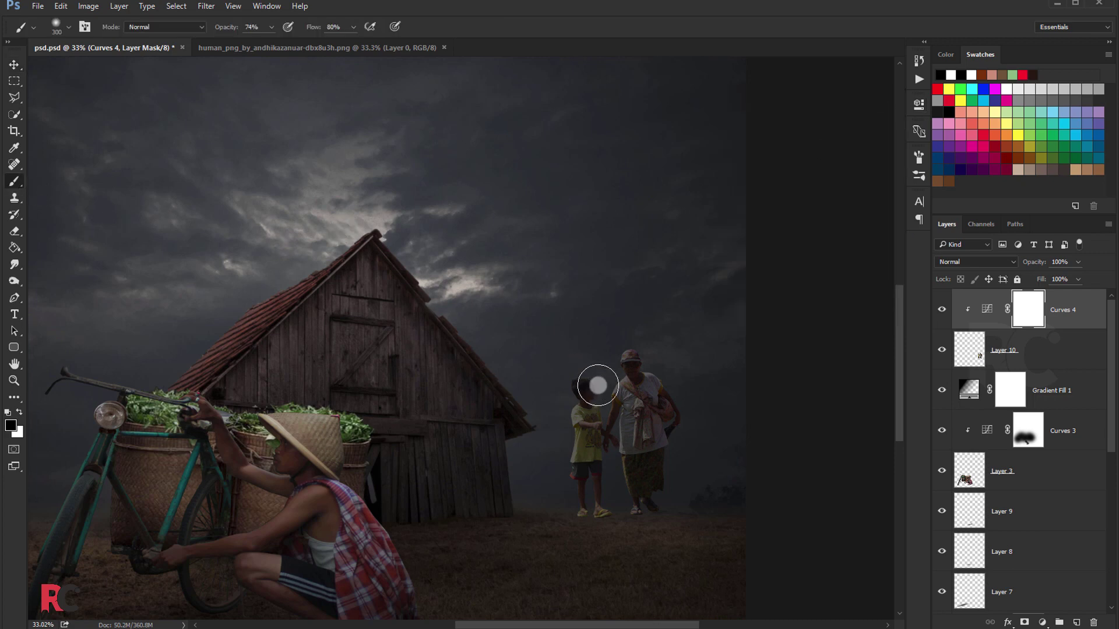
key("bracketright")
key("bracketright")
key("bracketright")
left_click(613, 371)
mouse_move(613, 372)
left_mouse_down()
mouse_move(620, 358)
mouse_move(620, 408)
mouse_move(615, 379)
mouse_move(630, 344)
mouse_move(680, 354)
left_mouse_up()
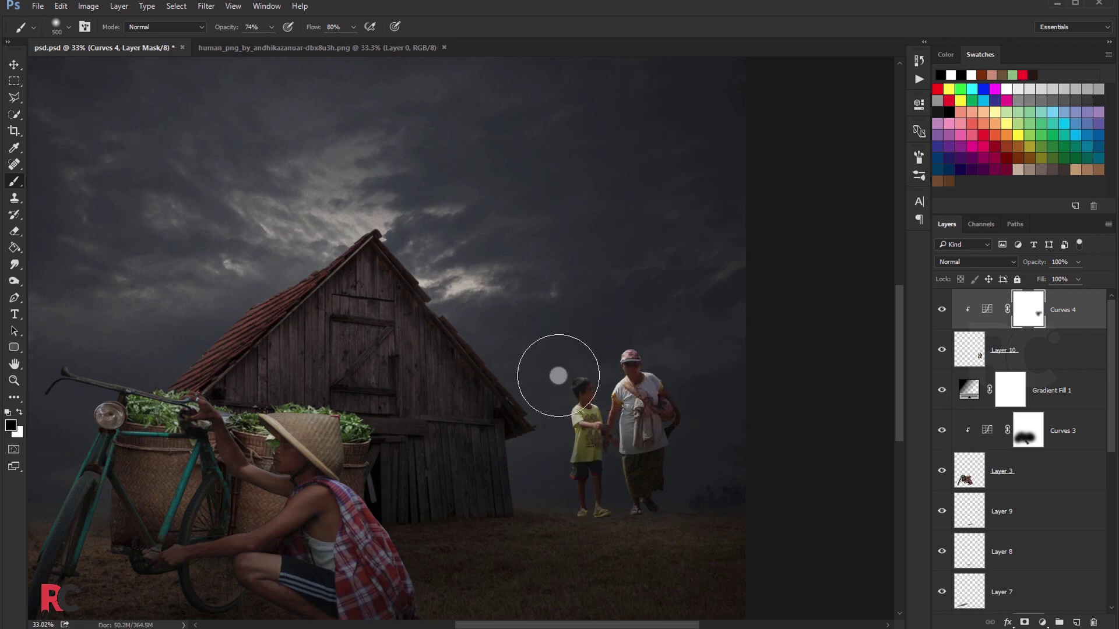
scroll(392, 370, "down", 1)
scroll(396, 372, "down", 2)
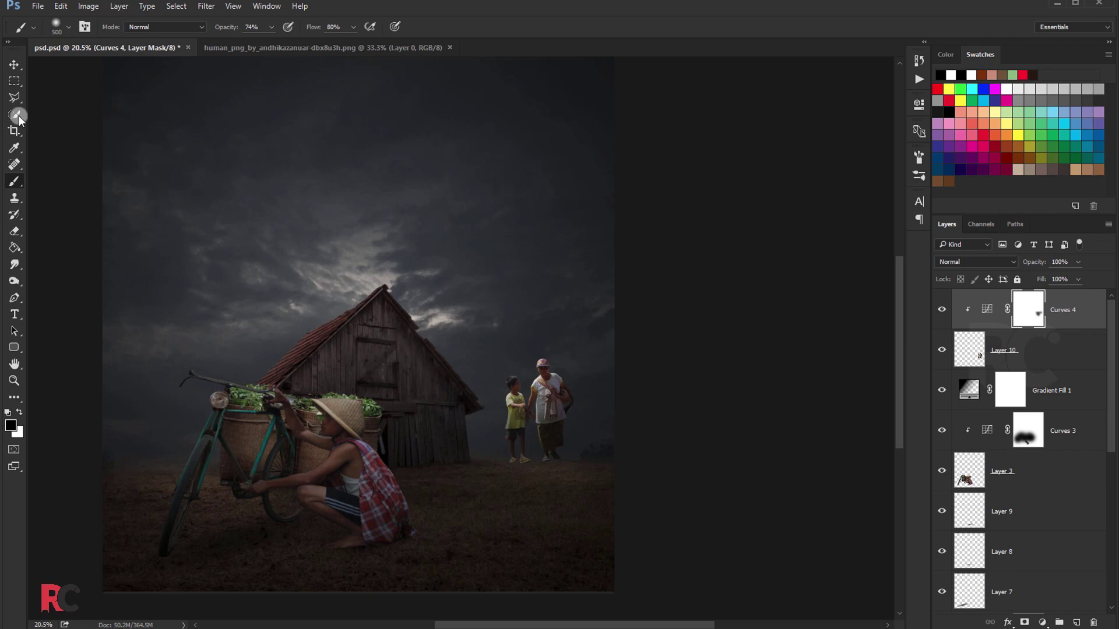
left_click(10, 66)
scroll(570, 411, "up", 2)
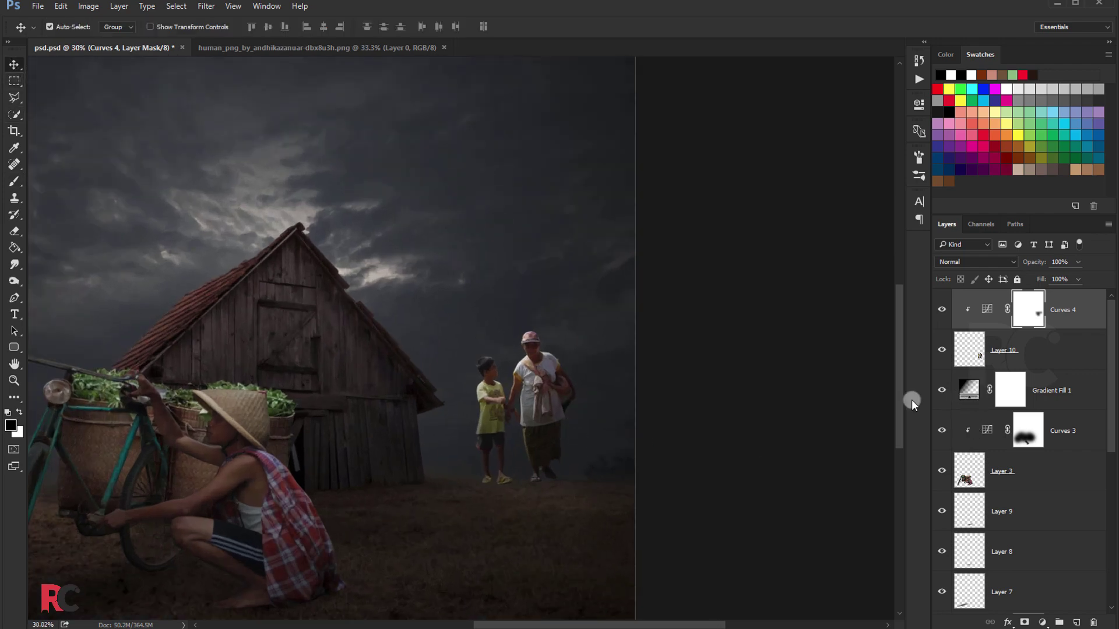
Step: Nudge the pair lower and paint a soft black dab on a new layer above Gradient Fill 1
left_click(1008, 351, "ctrl")
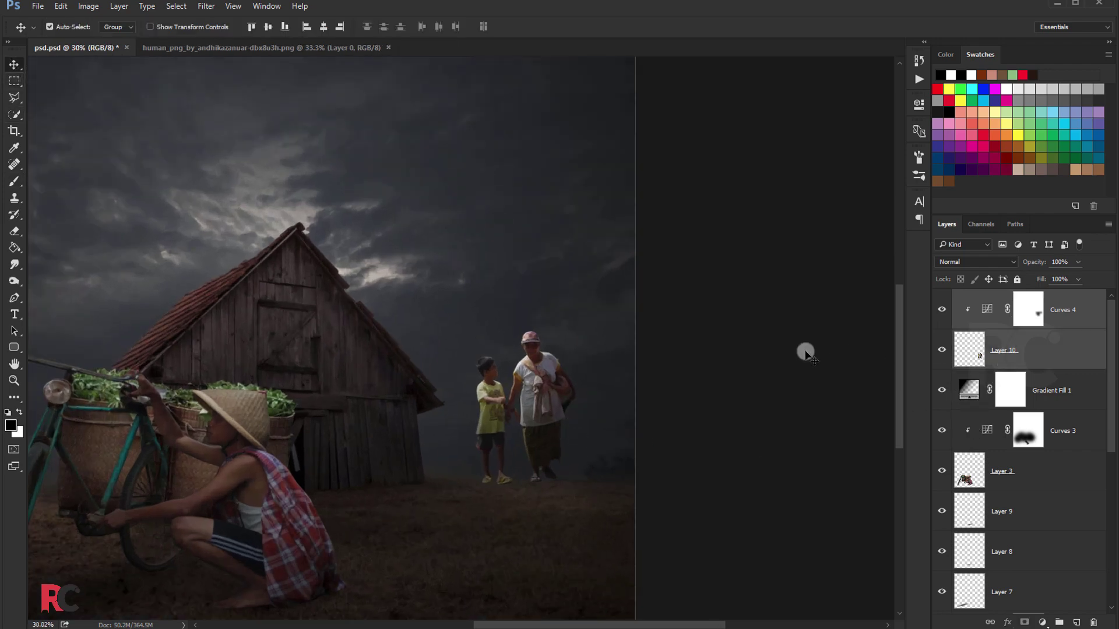
key("shift+Down")
key("shift+Down")
key("shift+Down")
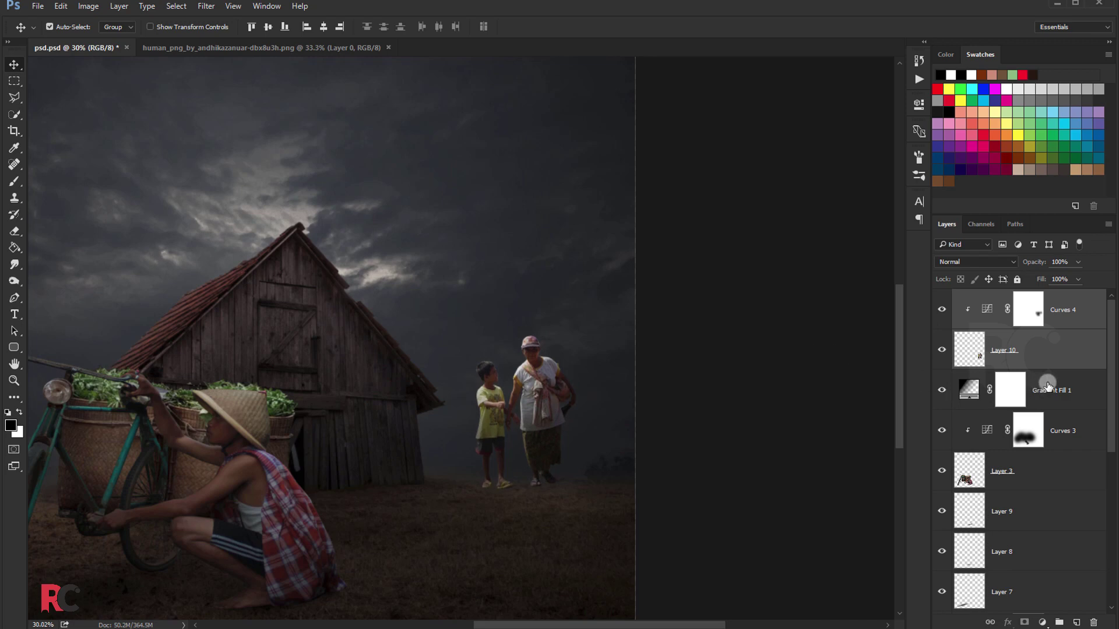
left_click(1052, 401)
left_click(1075, 622)
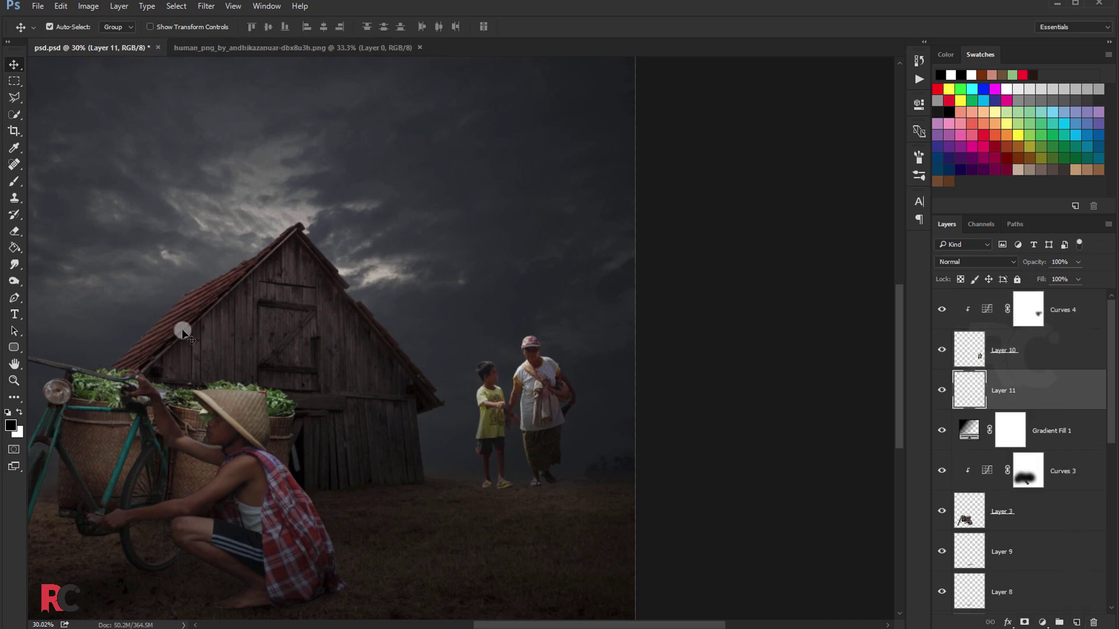
left_click(25, 185)
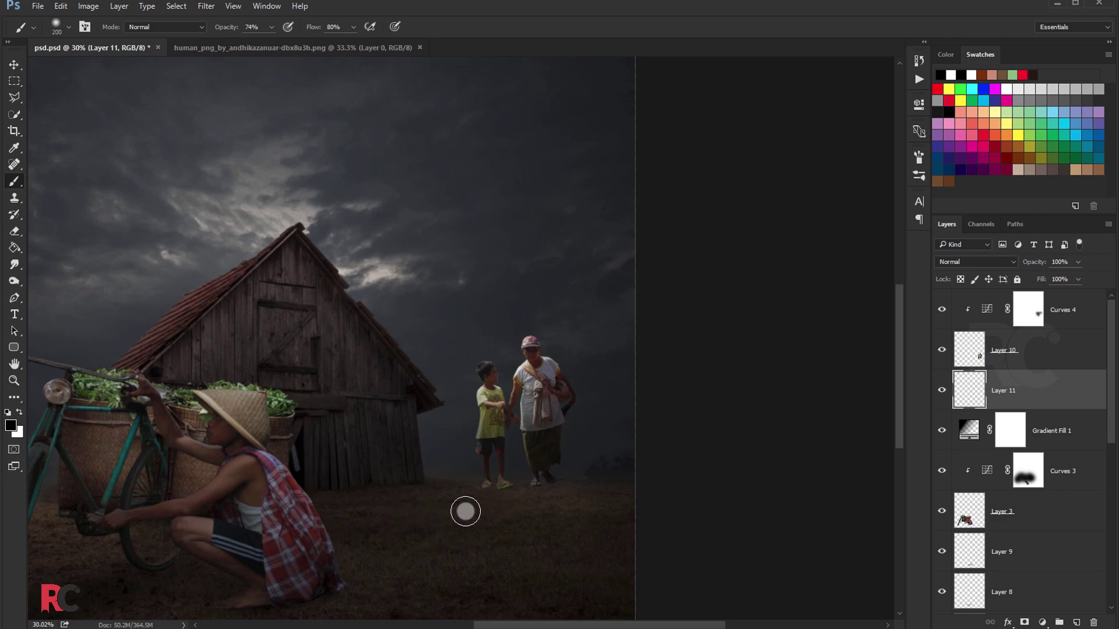
key("bracketright")
key("bracketright")
key("bracketright")
left_click(463, 515)
Step: Flatten, widen and tilt the black dab into a diagonal ground shadow
key("ctrl+t")
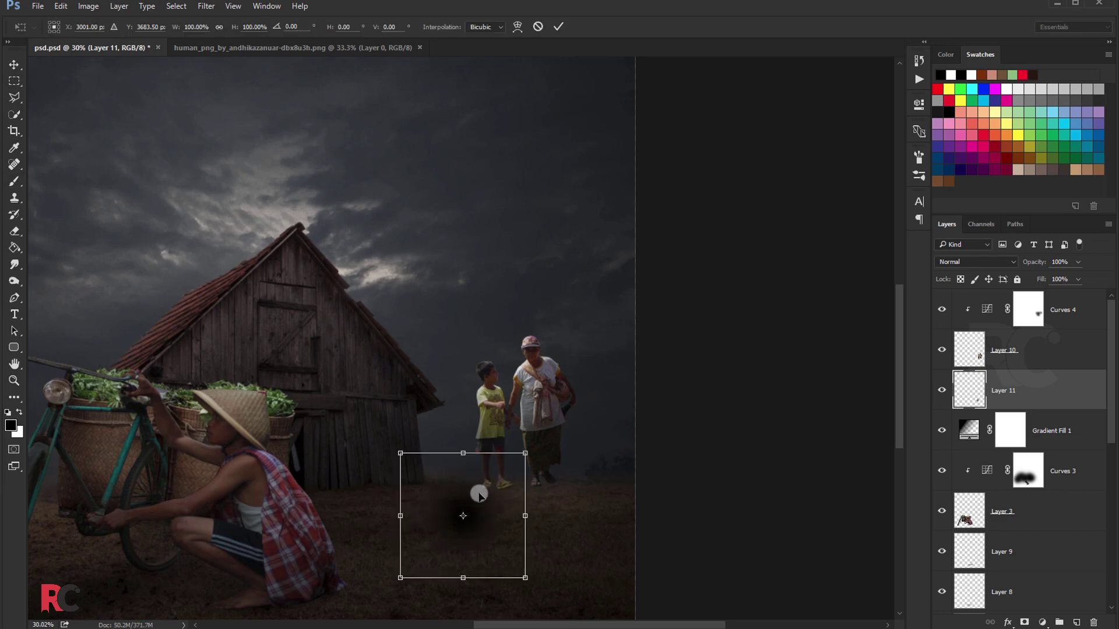
left_click_drag(465, 453, 464, 490)
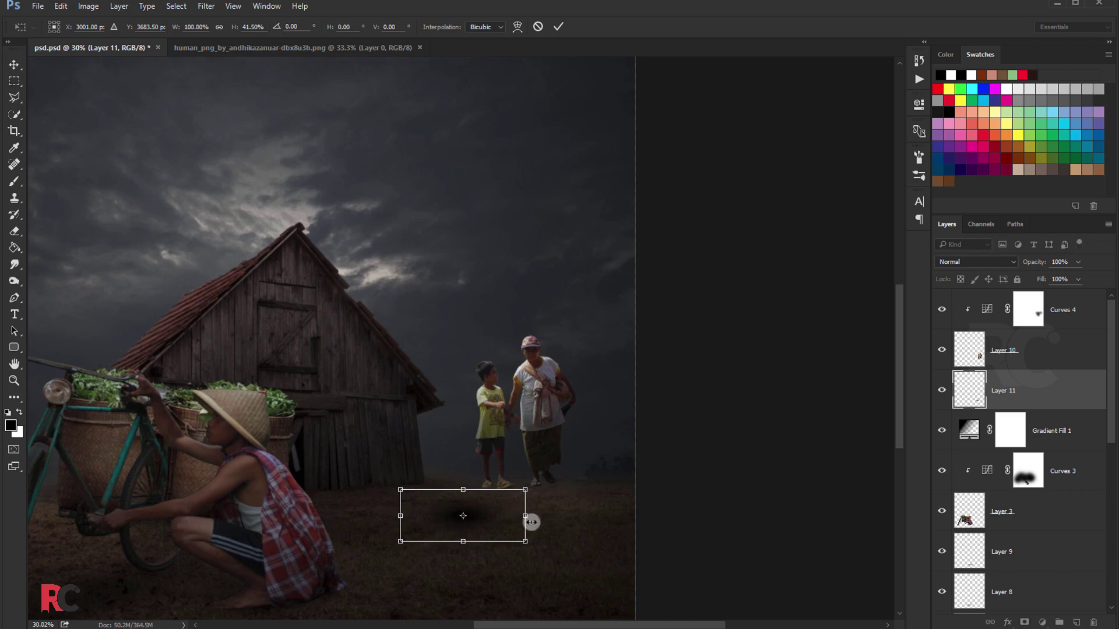
left_click_drag(527, 516, 612, 516)
left_click_drag(574, 442, 544, 487)
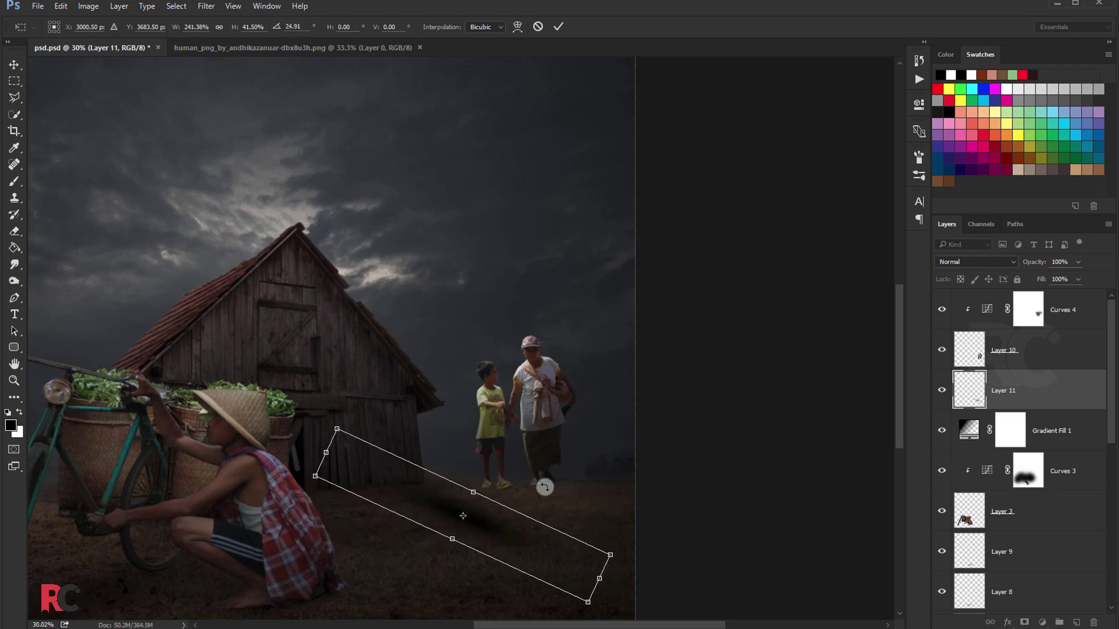
mouse_move(475, 493)
left_mouse_down()
mouse_move(489, 465)
mouse_move(580, 509)
mouse_move(606, 458)
left_mouse_up()
left_click_drag(576, 508, 605, 491)
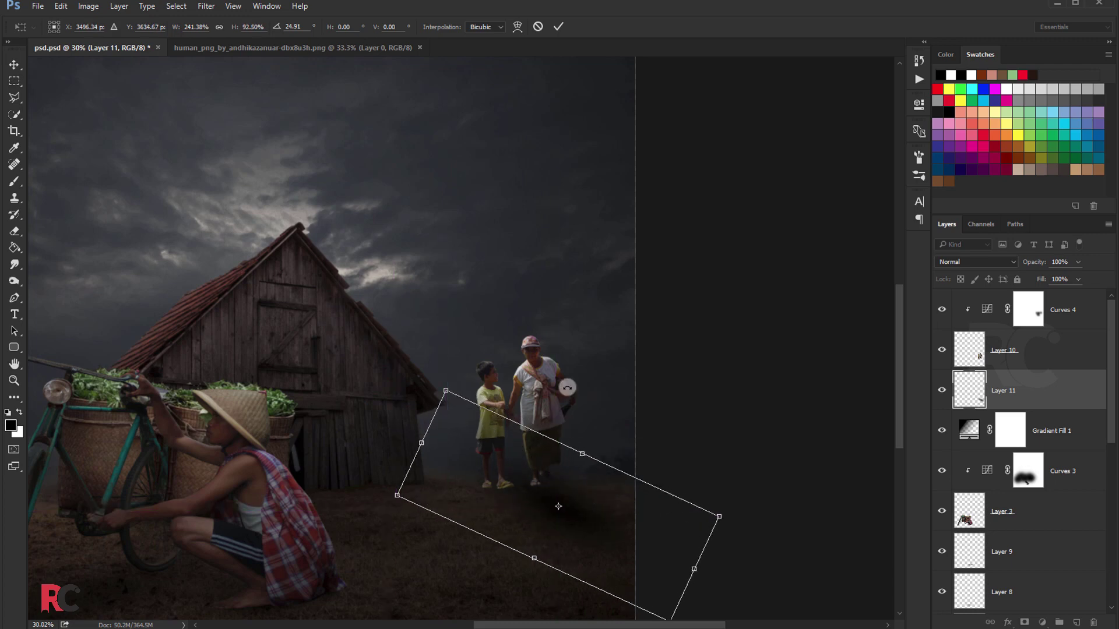
left_click_drag(565, 388, 560, 387)
key("Return")
key("b")
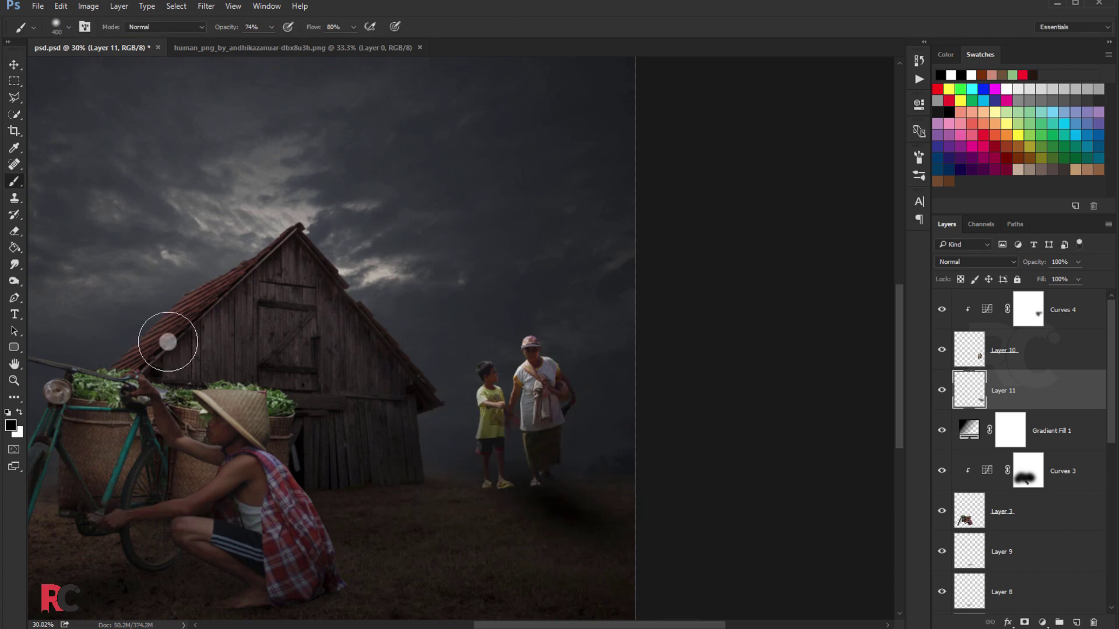
left_click(17, 236)
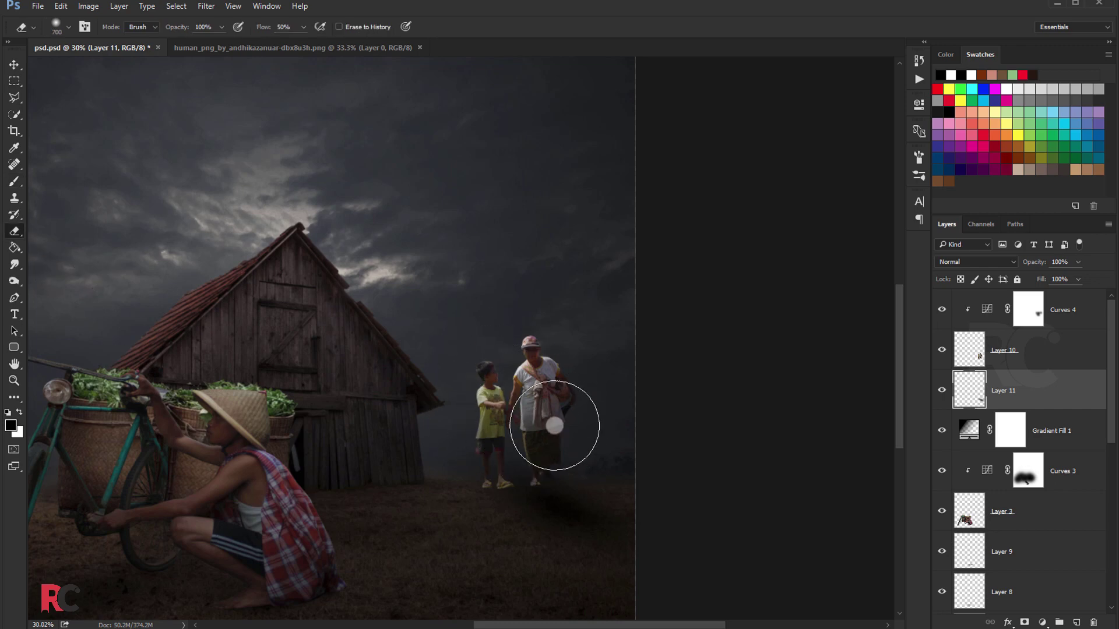
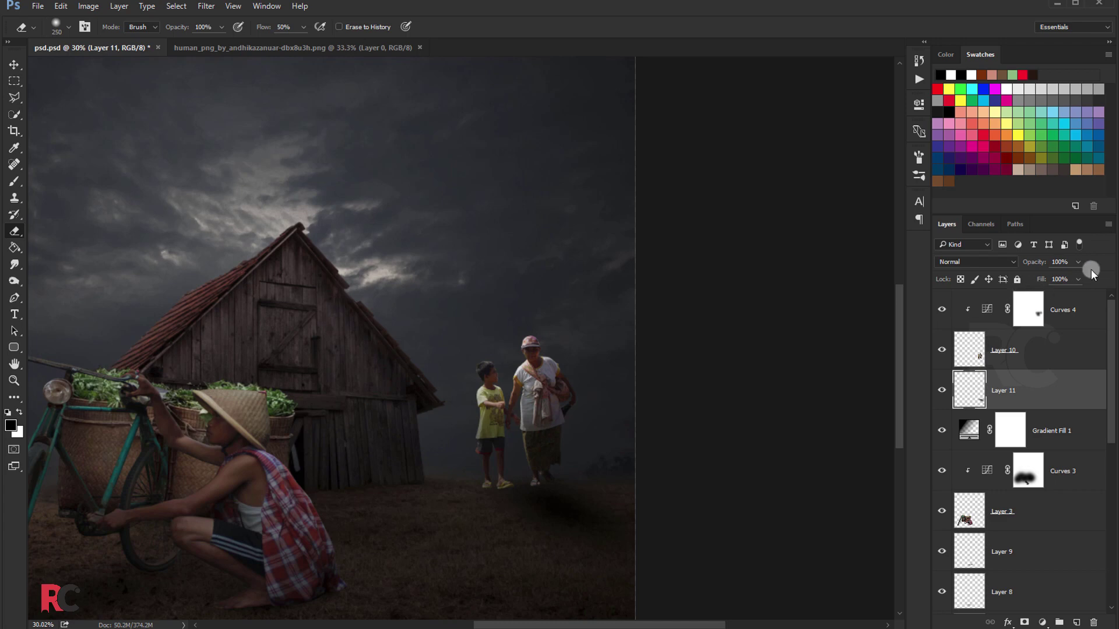
Step: Lower the figures' shadow on Layer 11 to about 52% opacity and fit the image in the window
left_click_drag(1052, 278, 1048, 279)
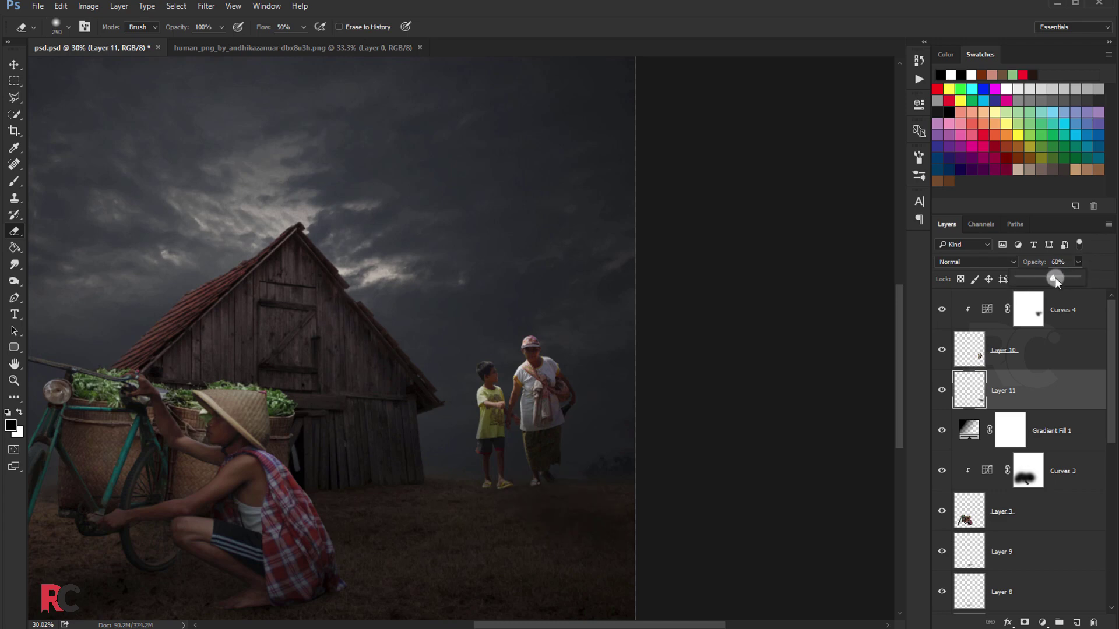
key("ctrl+0")
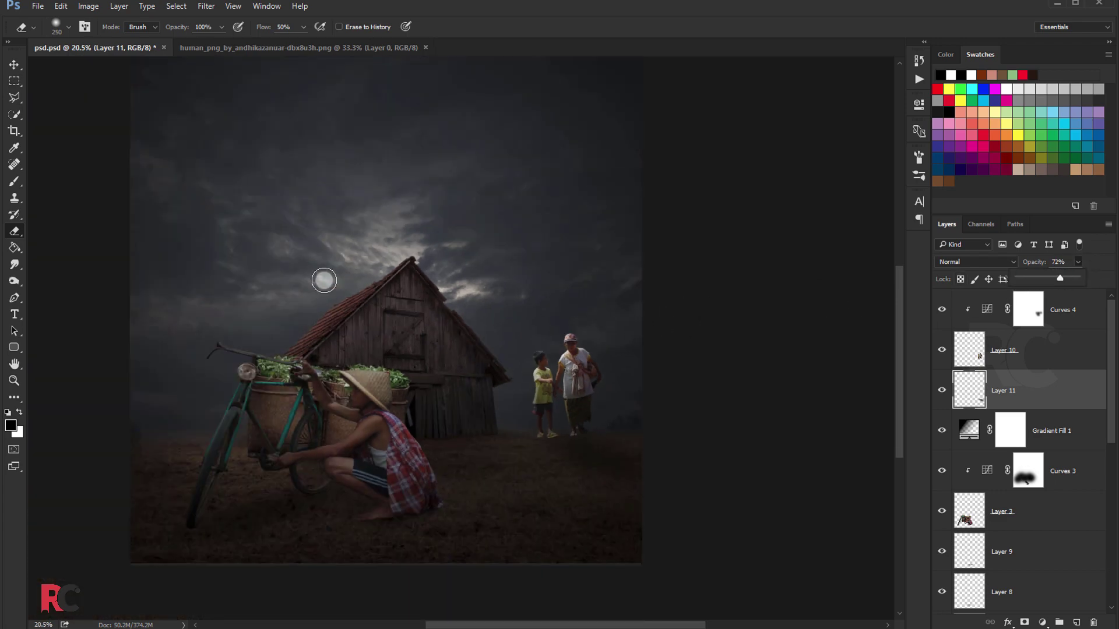
left_click(14, 64)
scroll(402, 281, "down", 2)
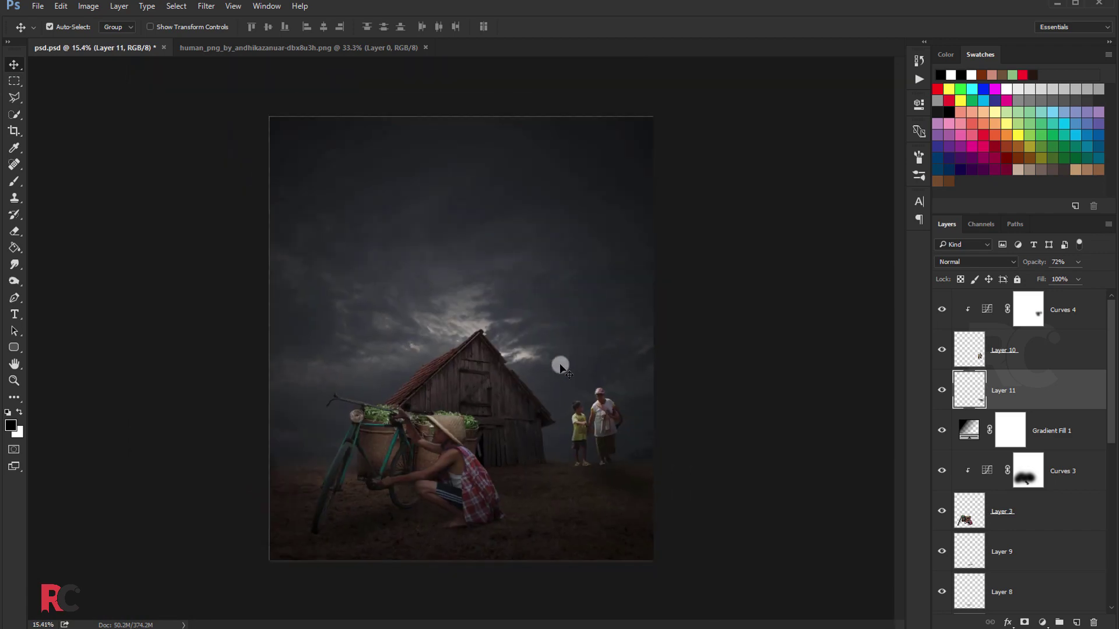
scroll(569, 376, "up", 1)
scroll(568, 376, "up", 1)
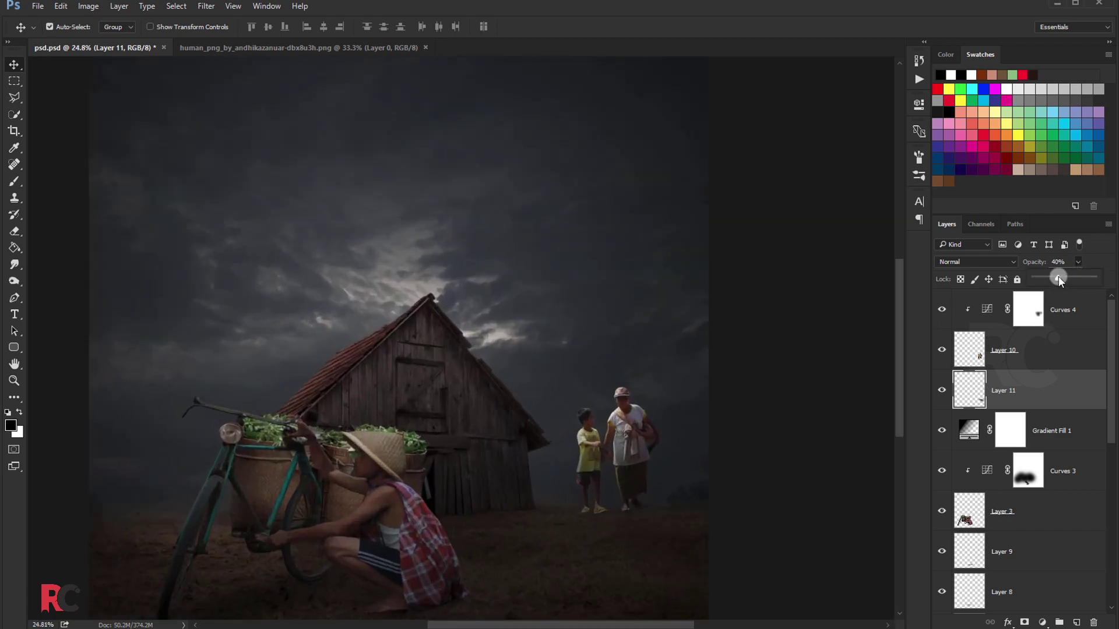
scroll(647, 443, "up", 1)
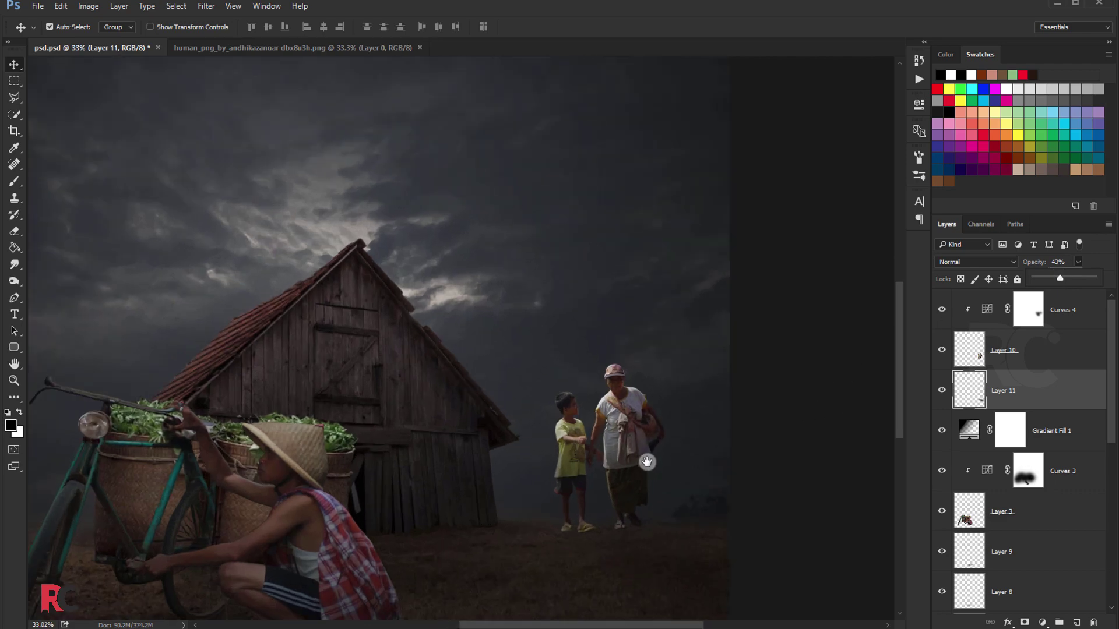
scroll(644, 462, "up", 1)
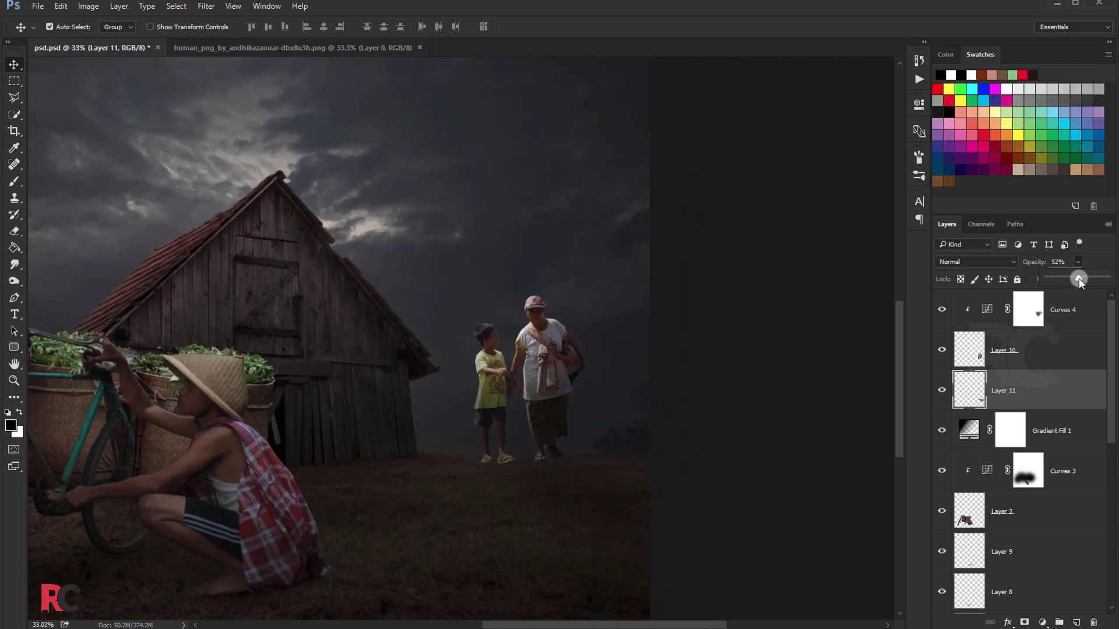
Step: On a new Layer 12, paint a dark shadow from the figures' feet and erase its far end
left_click(1076, 623)
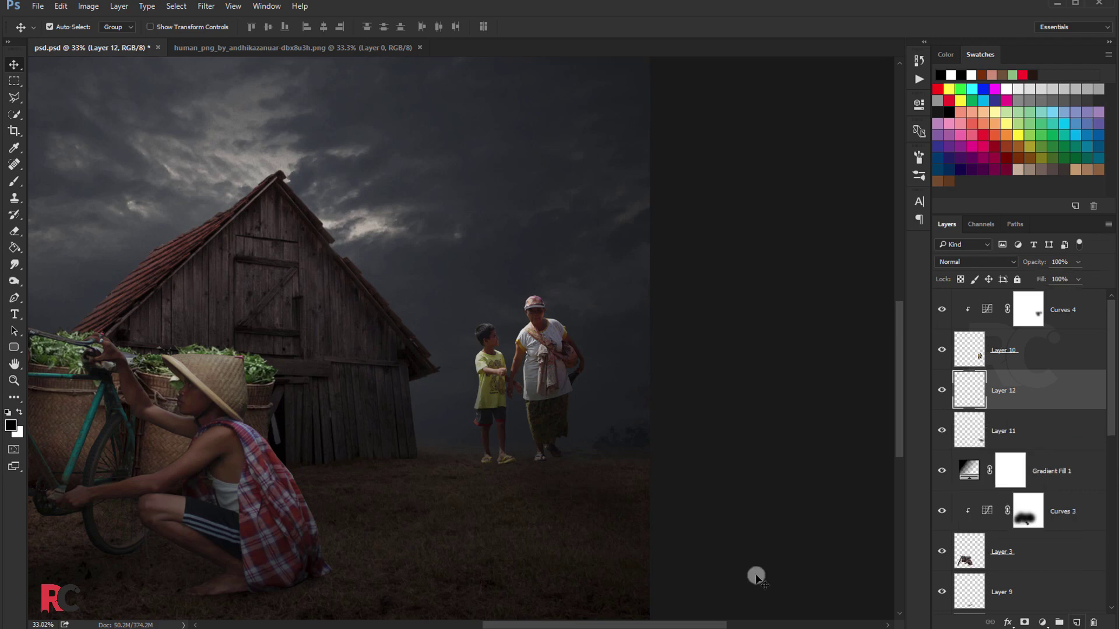
left_click(14, 182)
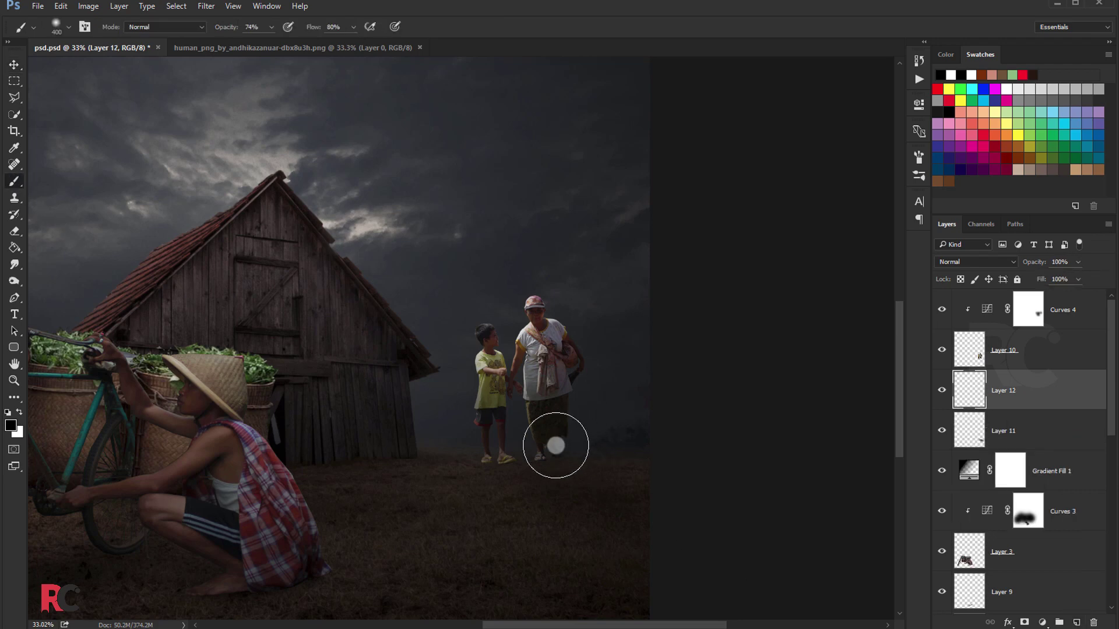
mouse_move(486, 462)
left_mouse_down()
mouse_move(530, 485)
mouse_move(535, 464)
mouse_move(609, 489)
left_mouse_up()
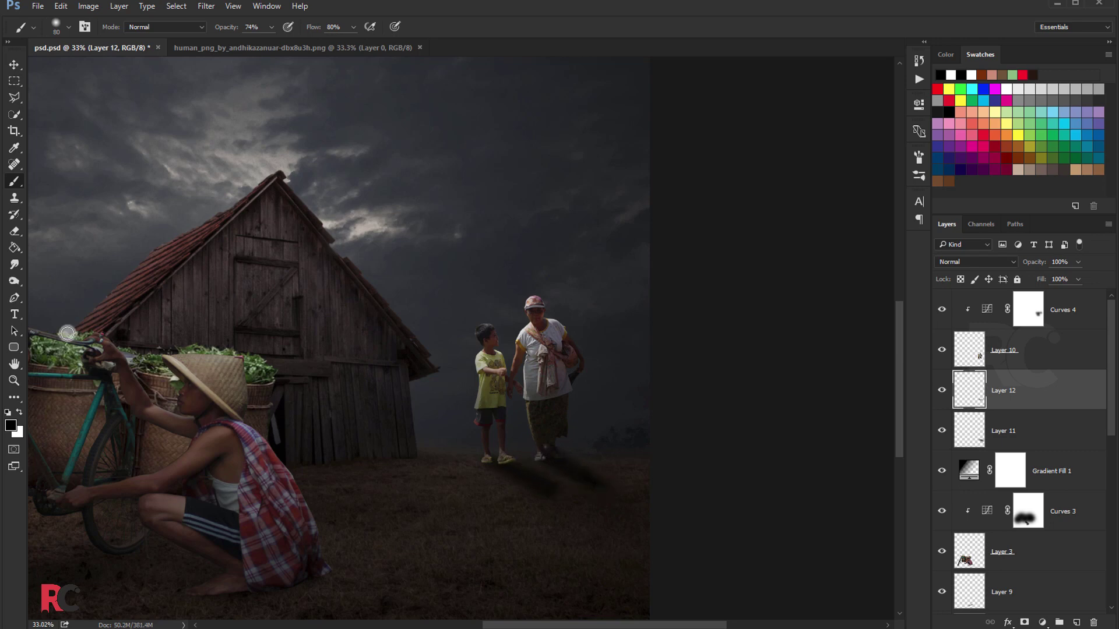
left_click(12, 236)
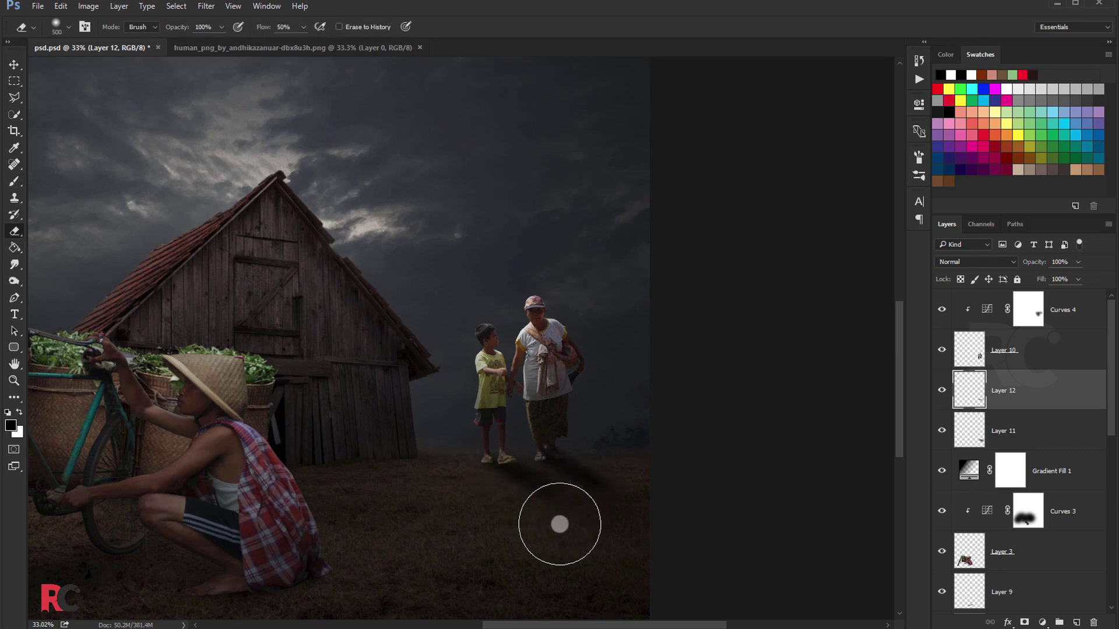
left_click_drag(542, 517, 599, 512)
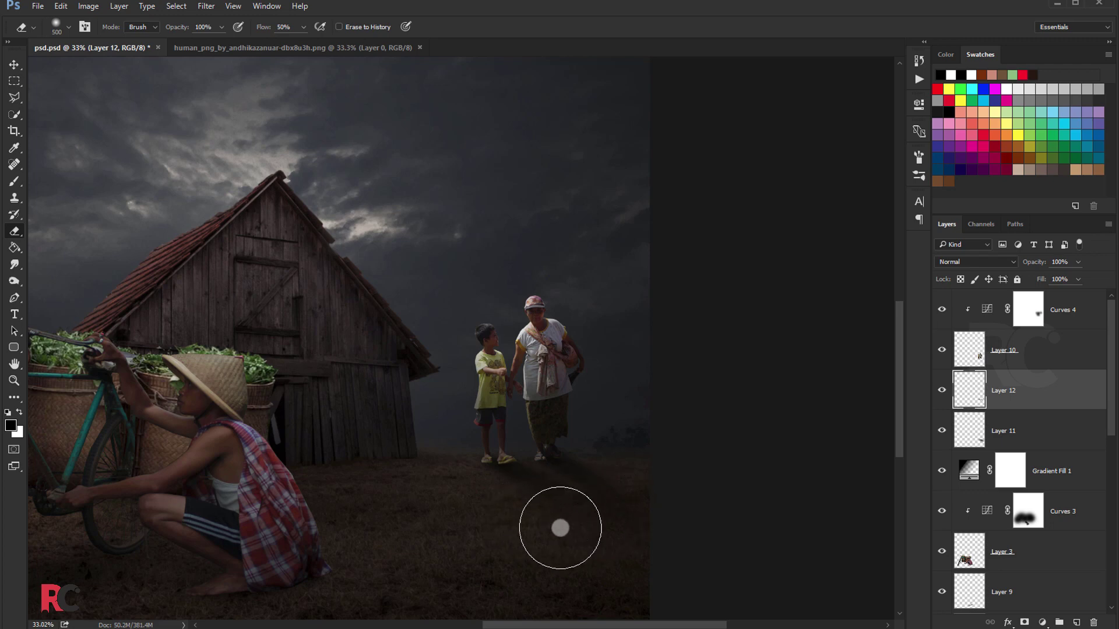
Step: Lower the Layer 12 shadow to about 64% opacity and save
scroll(373, 367, "down", 3)
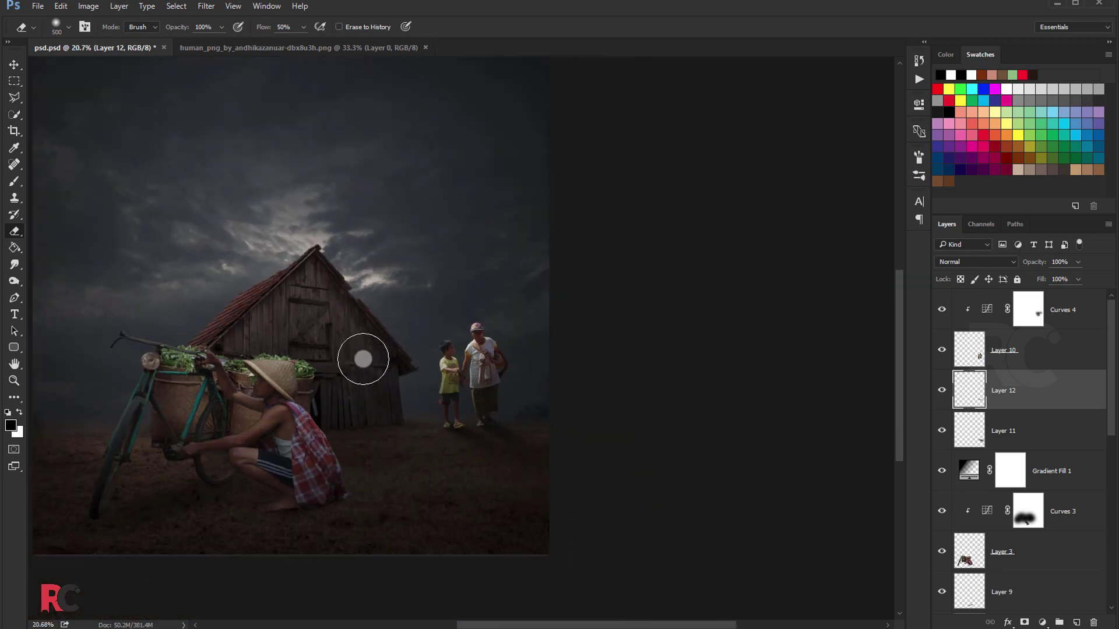
left_click(14, 64)
left_click(1076, 263)
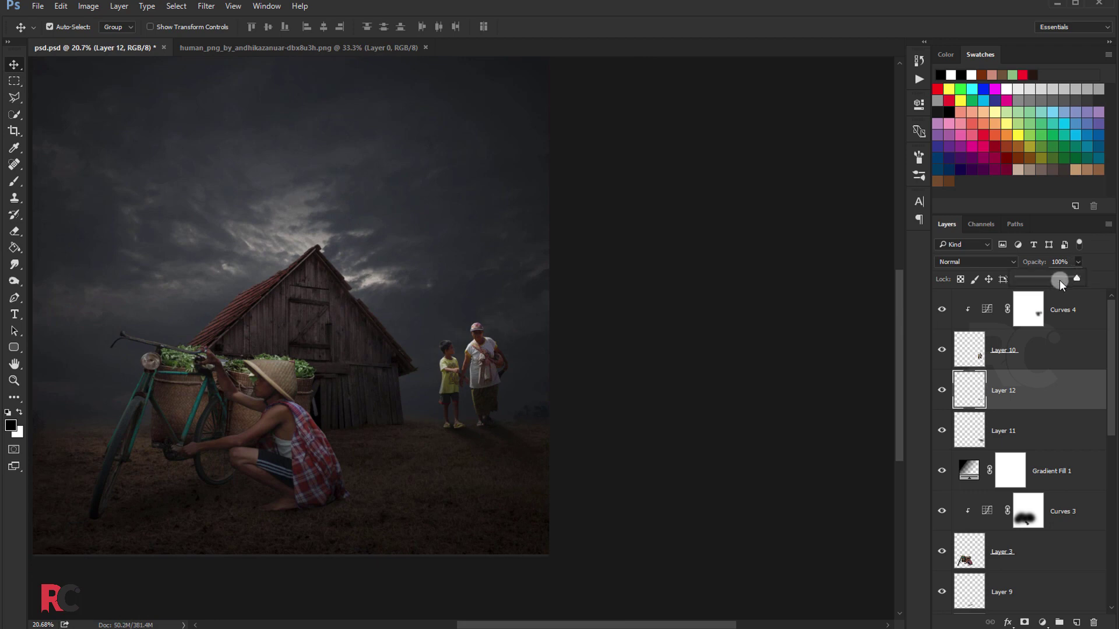
scroll(570, 299, "down", 1)
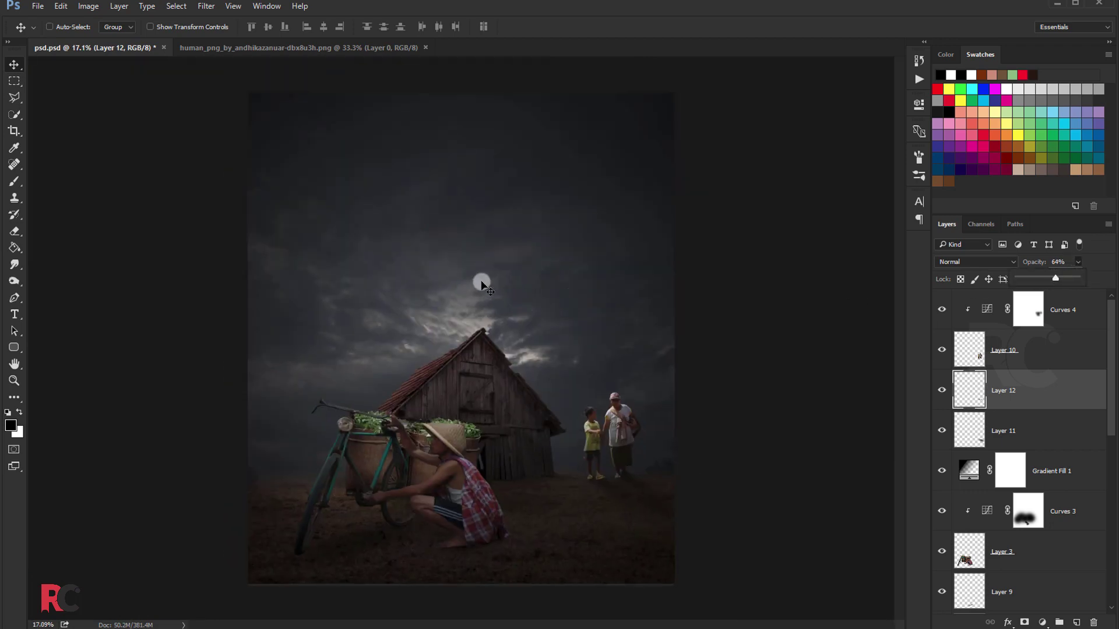
key("ctrl+s")
Step: In the lantern photo, outline the left red lantern with the Polygonal Lasso
left_click(1052, 312)
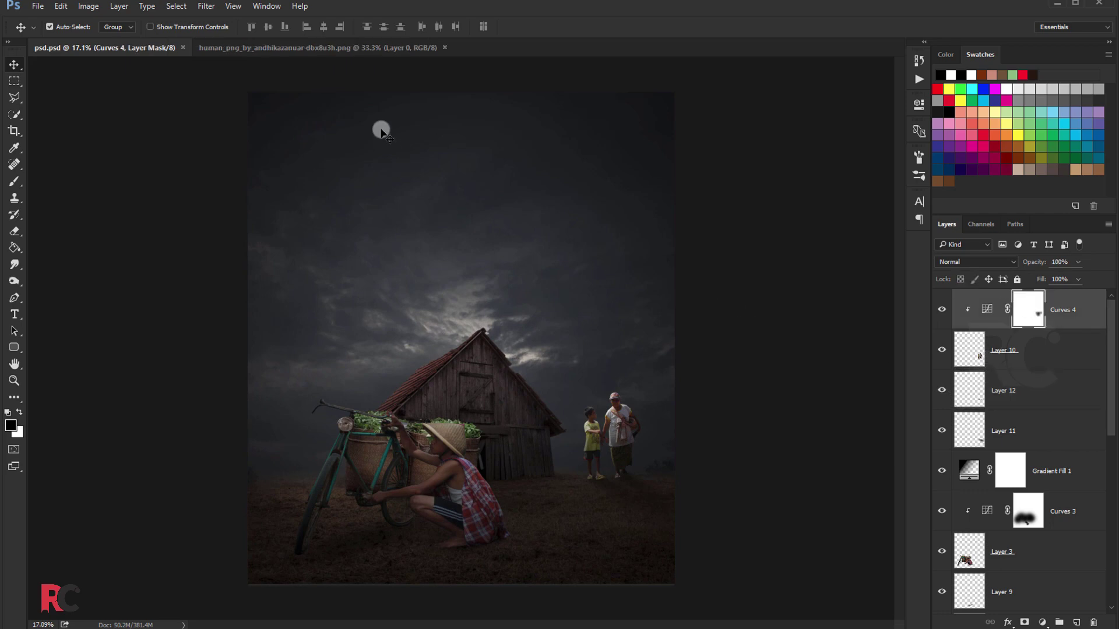
left_click_drag(346, 48, 425, 108)
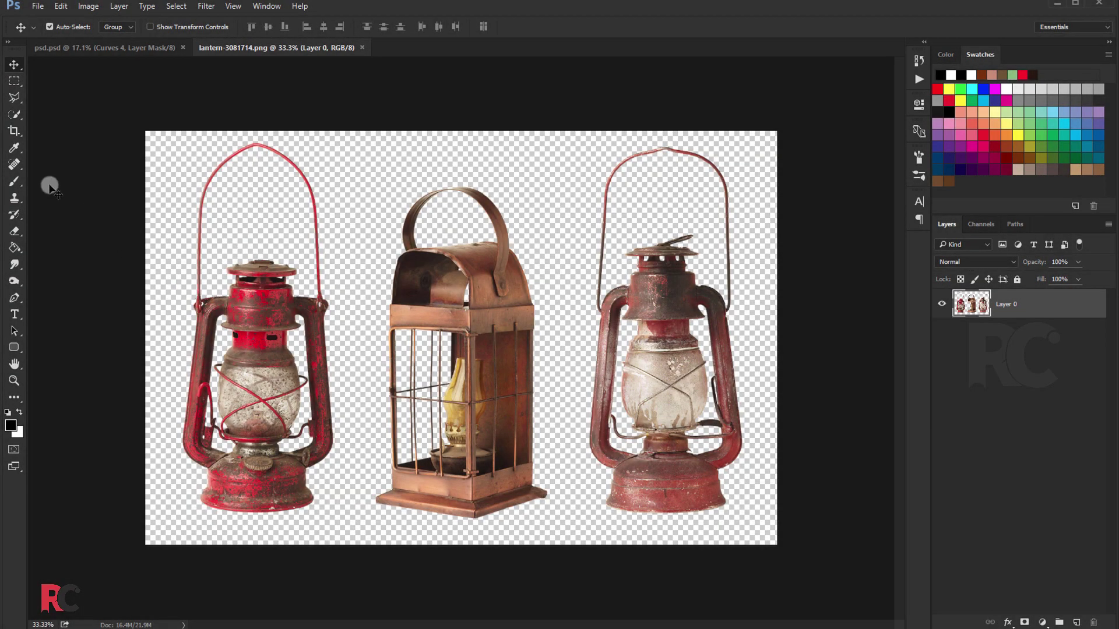
left_click(14, 98)
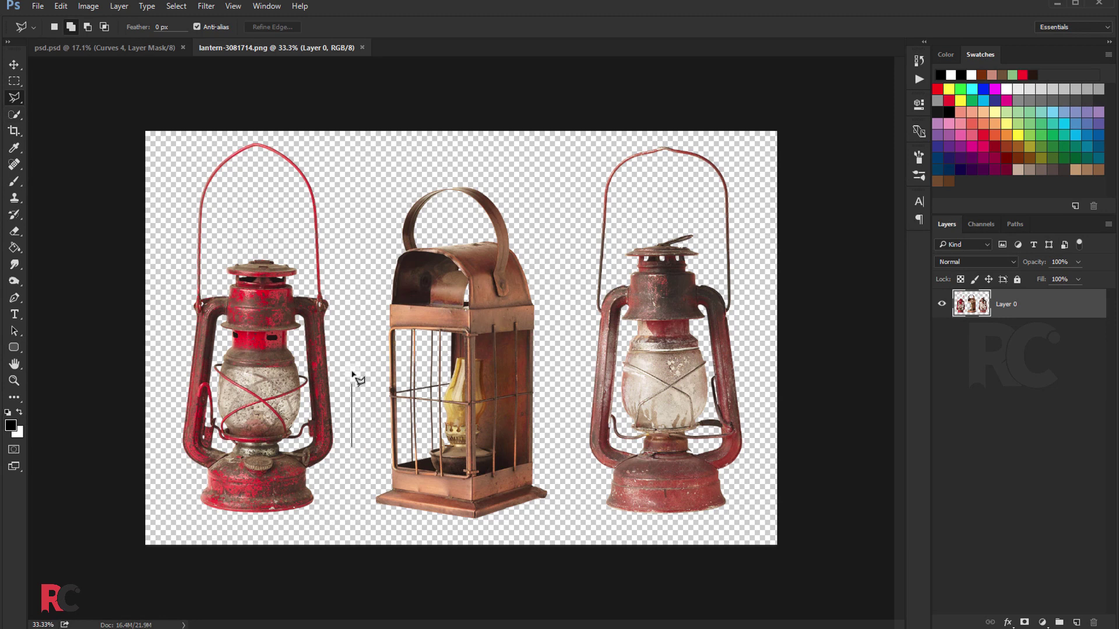
left_click(352, 221)
left_click(337, 154)
left_click(300, 133)
left_click(224, 132)
left_click(175, 172)
left_click(163, 268)
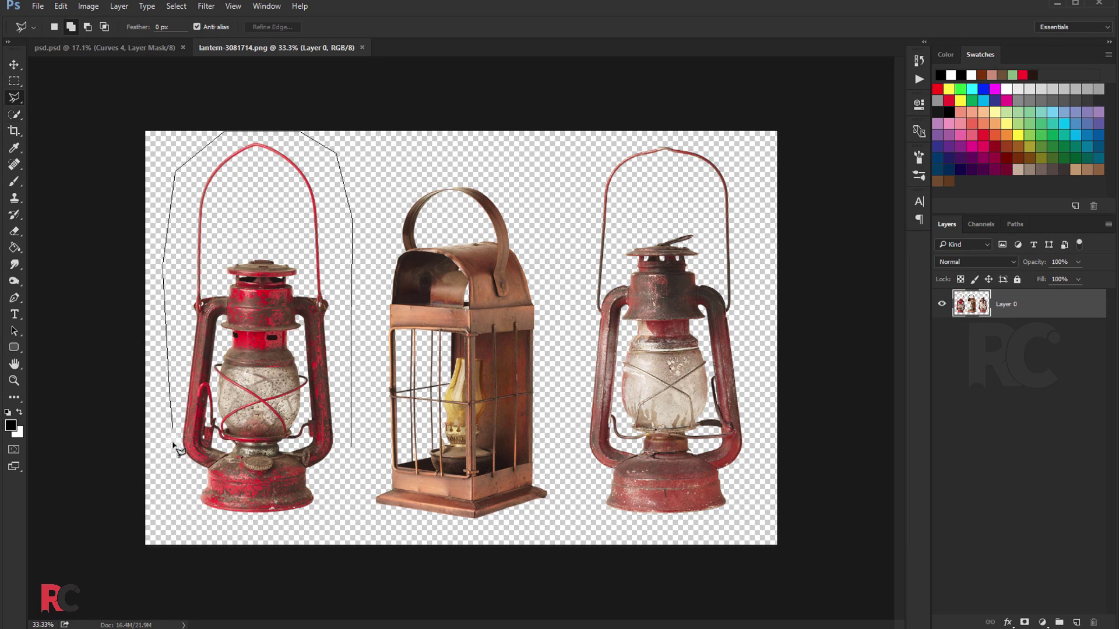
left_click(231, 532)
left_click(294, 533)
left_click(352, 450)
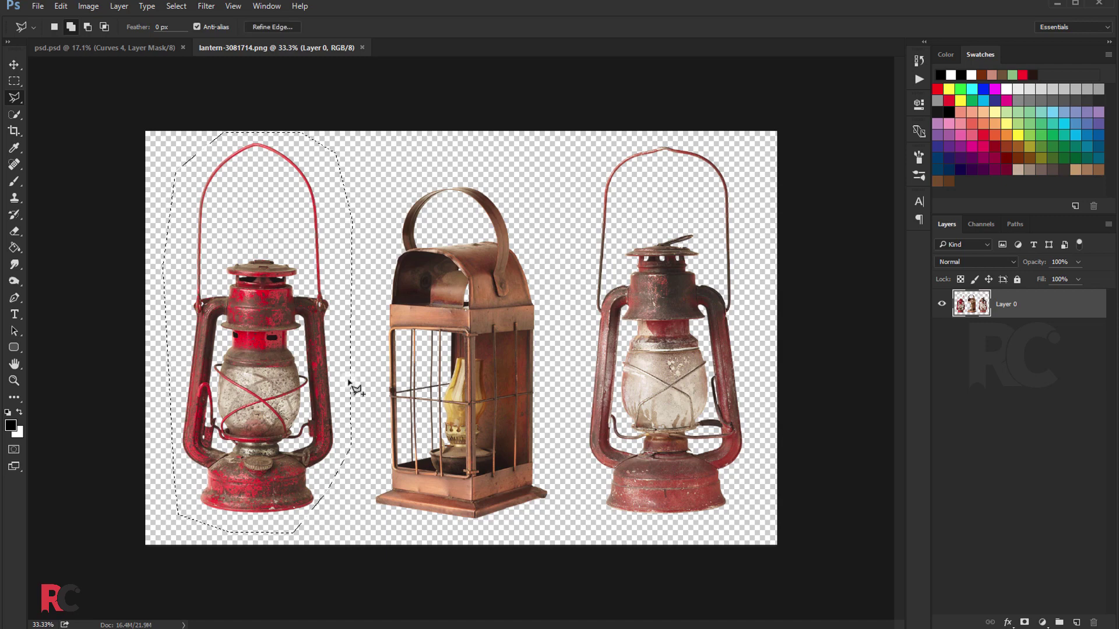
Step: Drag the selected lantern into psd.psd as Layer 13
left_click(14, 65)
mouse_move(274, 280)
left_mouse_down()
mouse_move(140, 34)
mouse_move(331, 243)
left_mouse_up()
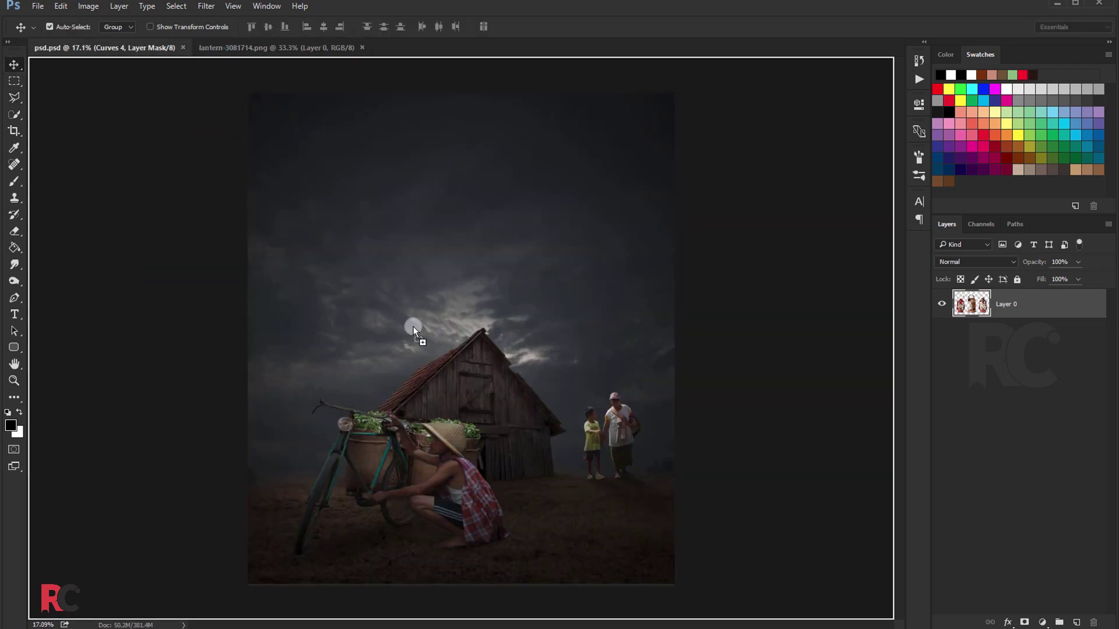
left_click_drag(414, 328, 433, 339)
Step: Darken and desaturate the lantern with Hue/Saturation
key("ctrl+u")
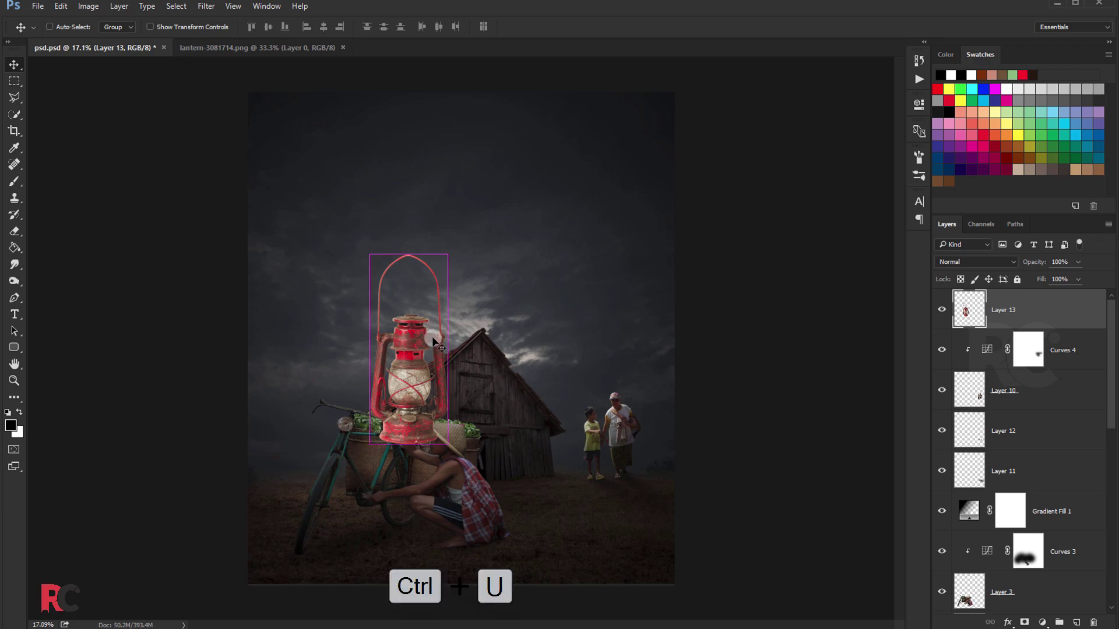
mouse_move(739, 322)
left_mouse_down()
mouse_move(710, 324)
mouse_move(732, 325)
mouse_move(725, 361)
left_mouse_up()
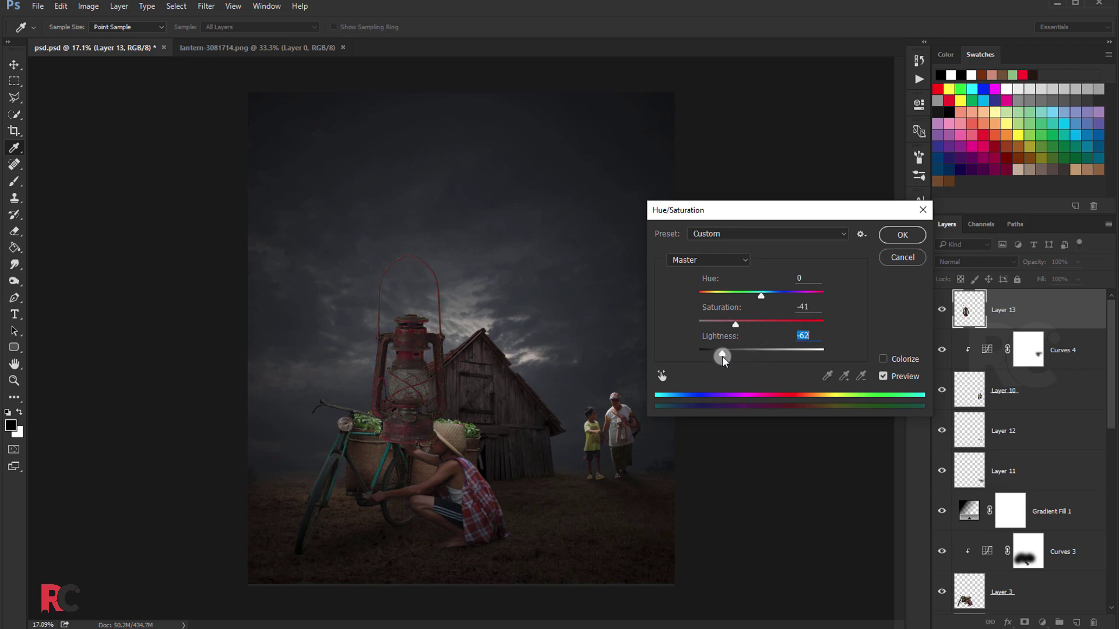
left_click(887, 237)
Step: Move the lantern down beside the crouching boy and shrink it slightly
key("ctrl+t")
mouse_move(448, 273)
left_mouse_down()
mouse_move(438, 371)
mouse_move(387, 475)
mouse_move(390, 504)
mouse_move(410, 502)
left_mouse_up()
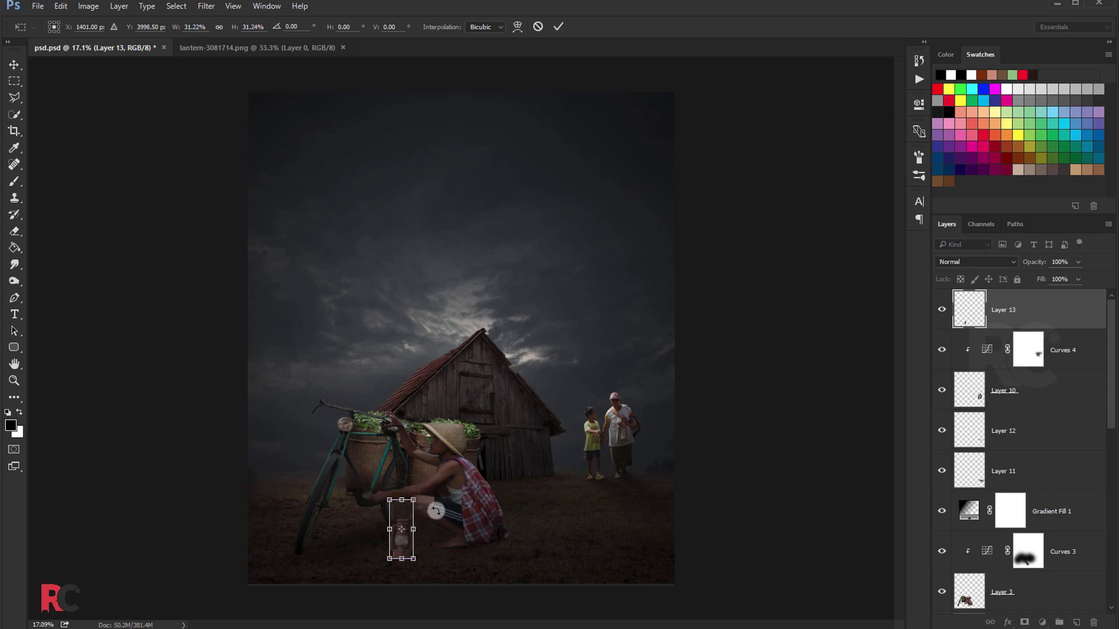
key("Return")
scroll(433, 511, "up", 1)
scroll(419, 539, "up", 1)
scroll(417, 524, "up", 1)
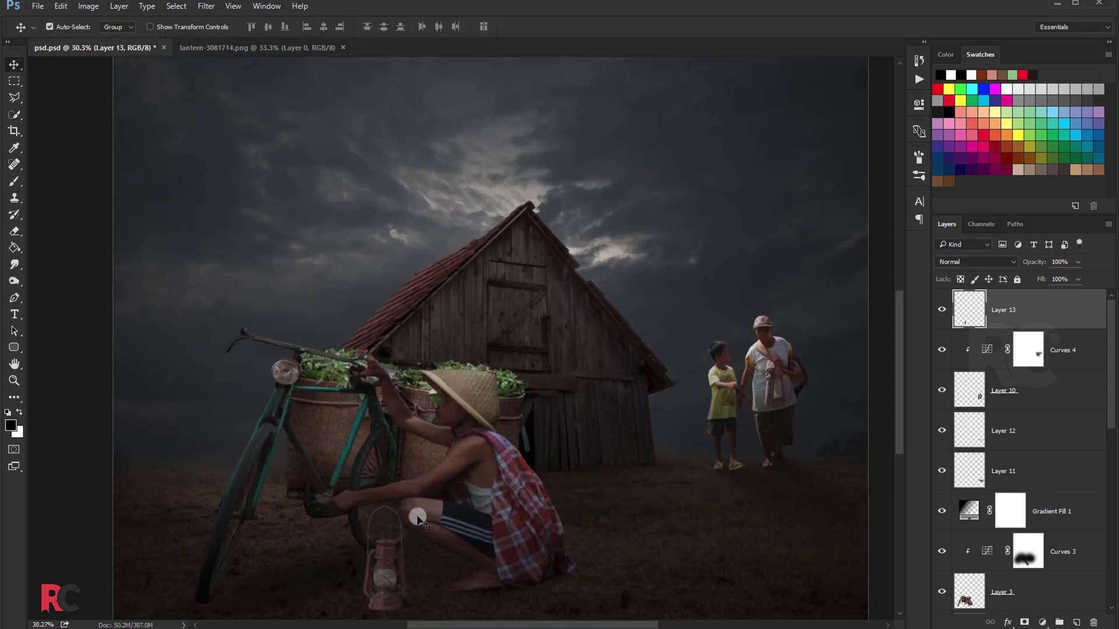
scroll(409, 437, "up", 1)
scroll(402, 461, "up", 2)
scroll(390, 449, "up", 2)
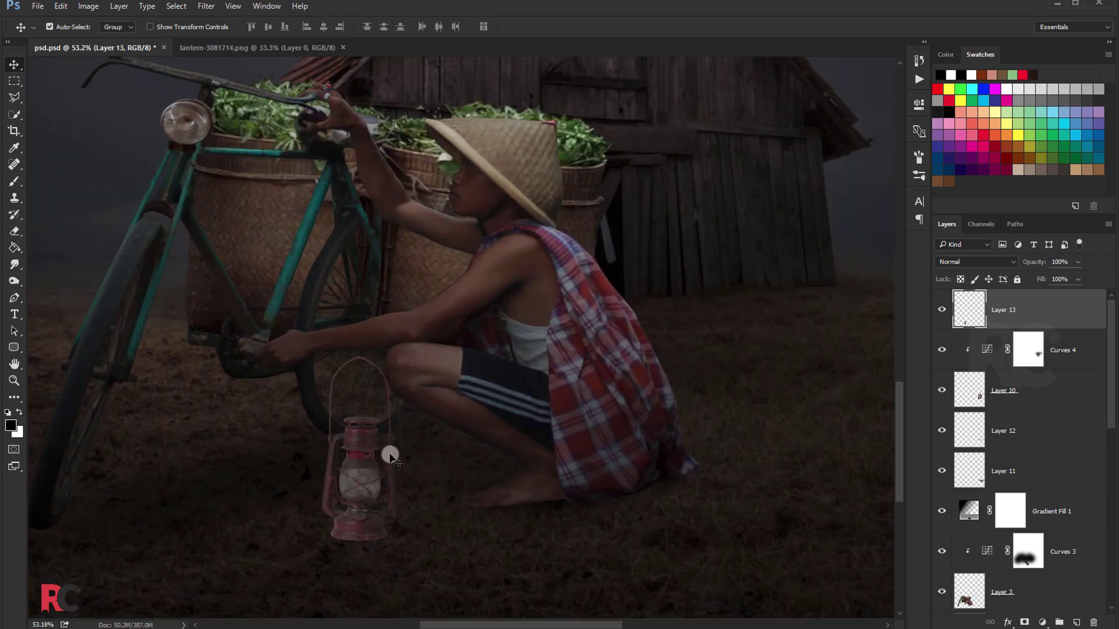
key("ctrl+t")
left_click_drag(393, 356, 384, 385)
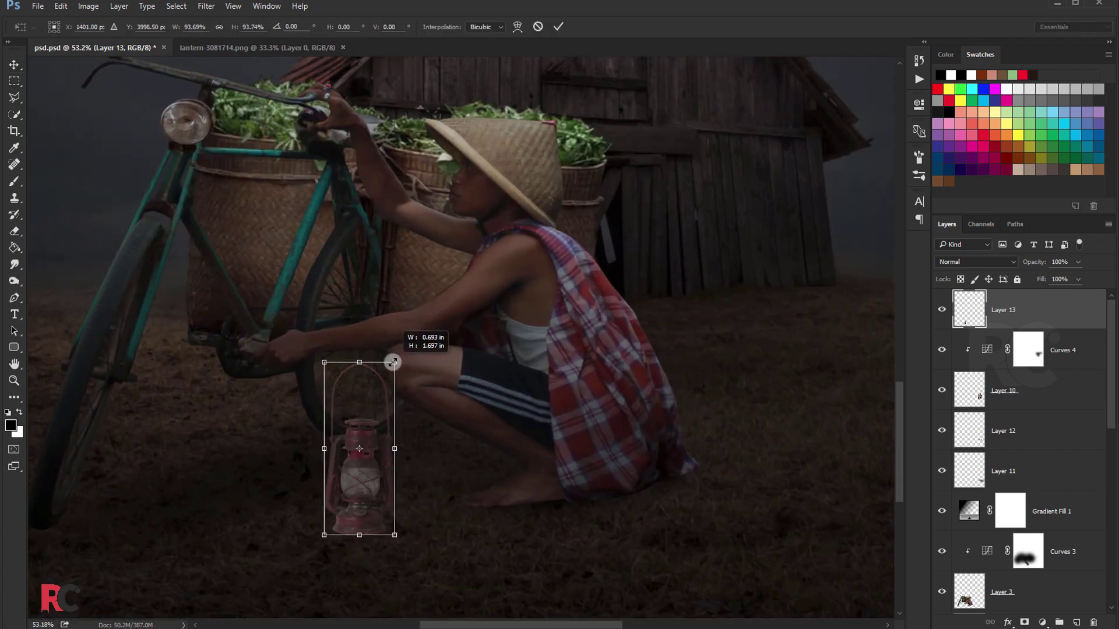
key("Return")
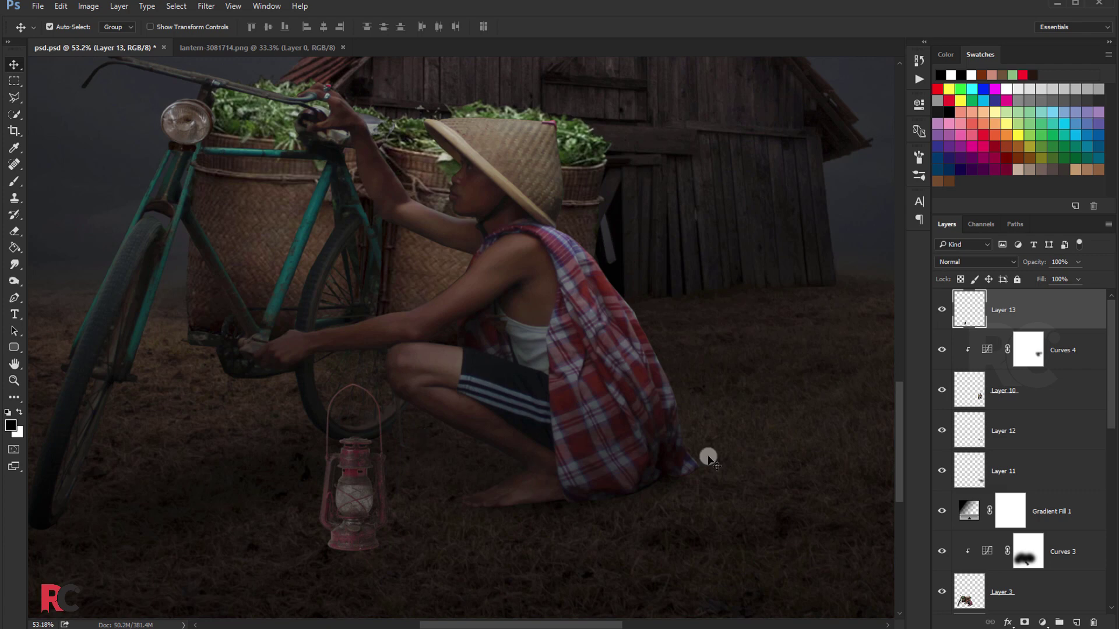
left_click(1043, 623)
Step: Add a Curves adjustment pulling highlights down to darken the lantern, plus a new empty Layer 14
left_click(1017, 425)
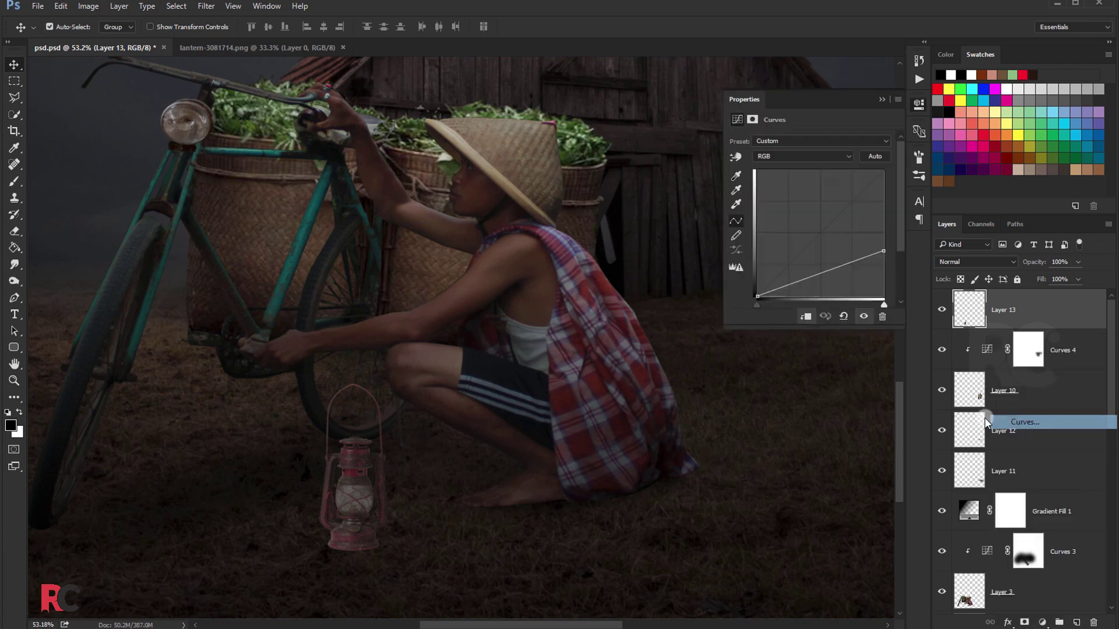
left_click_drag(884, 170, 883, 222)
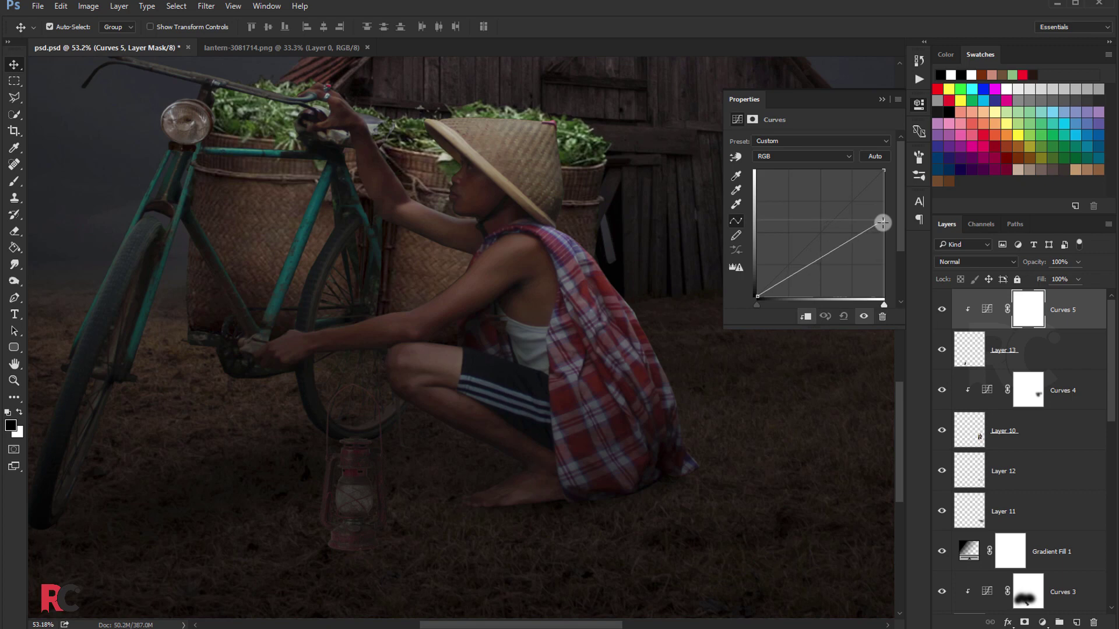
left_click_drag(831, 252, 833, 271)
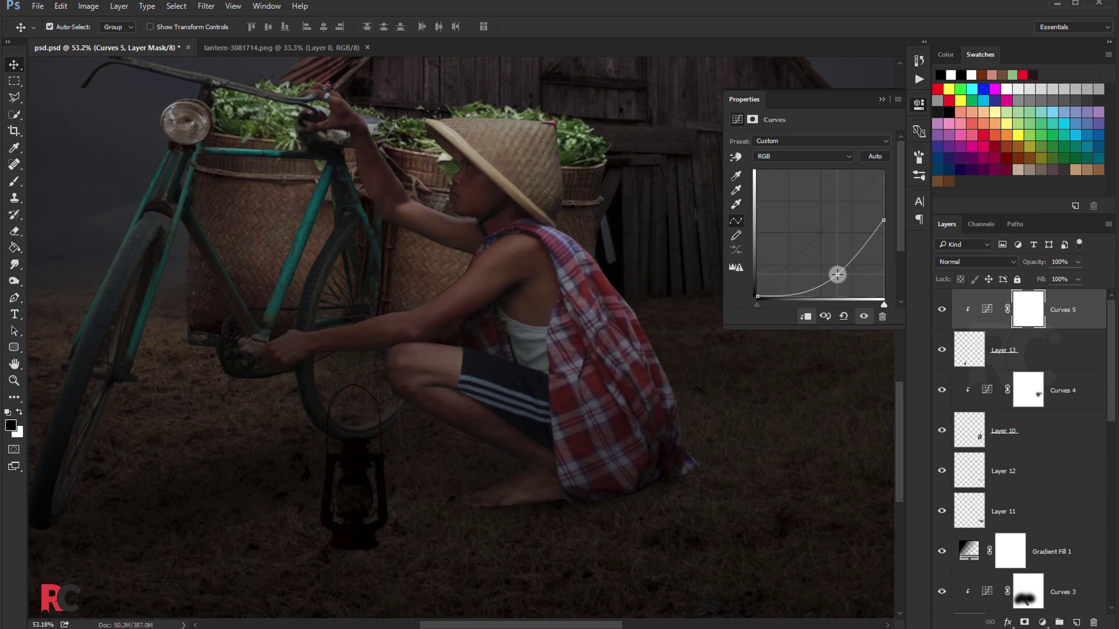
left_click_drag(837, 275, 838, 271)
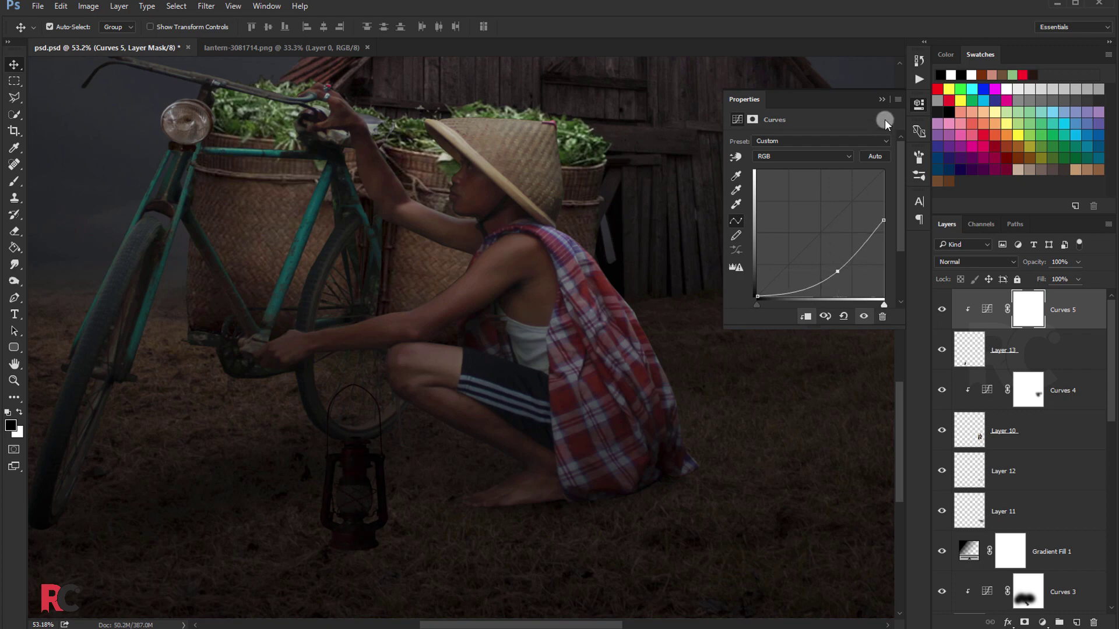
left_click(883, 102)
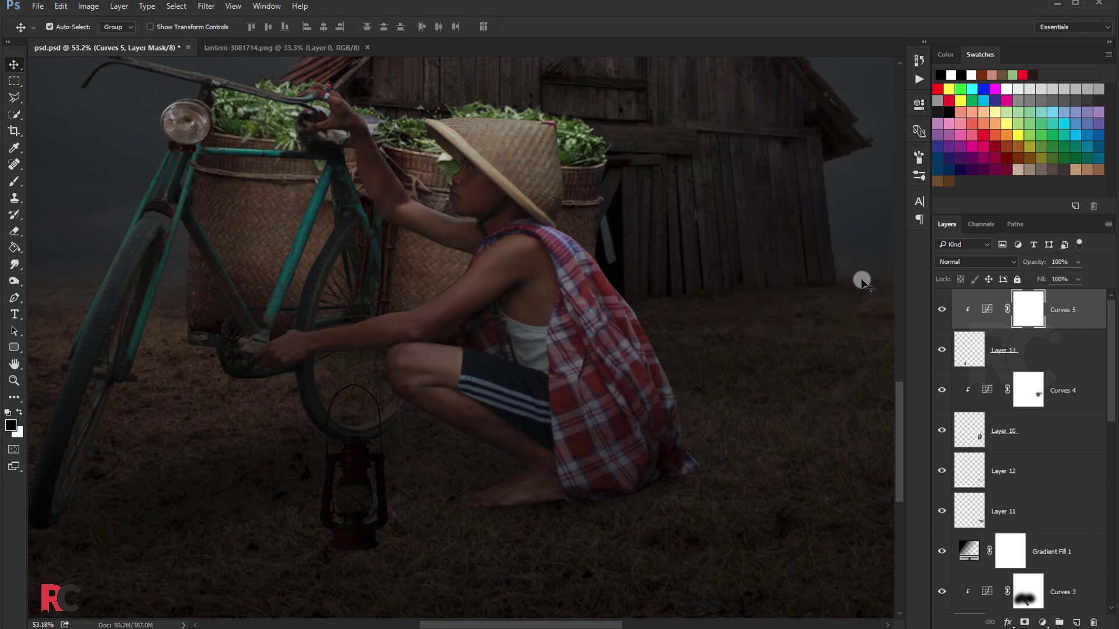
left_click(1078, 622)
left_click(14, 181)
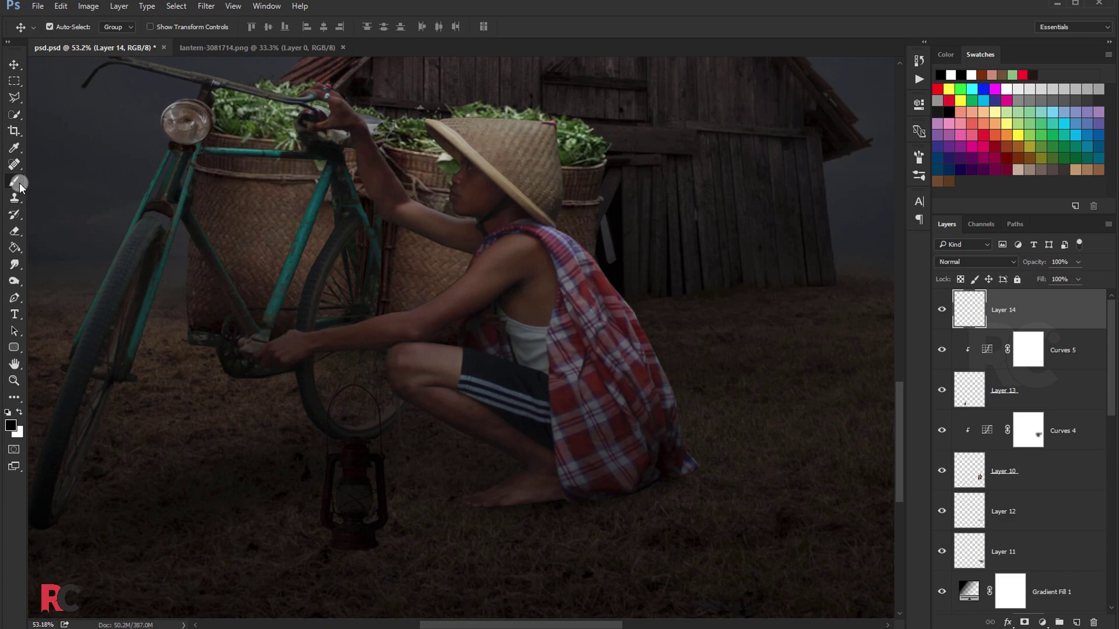
Step: Set Layer 14 to Color Dodge and paint a dark brown glow over the lantern
left_click(12, 427)
left_click(982, 75)
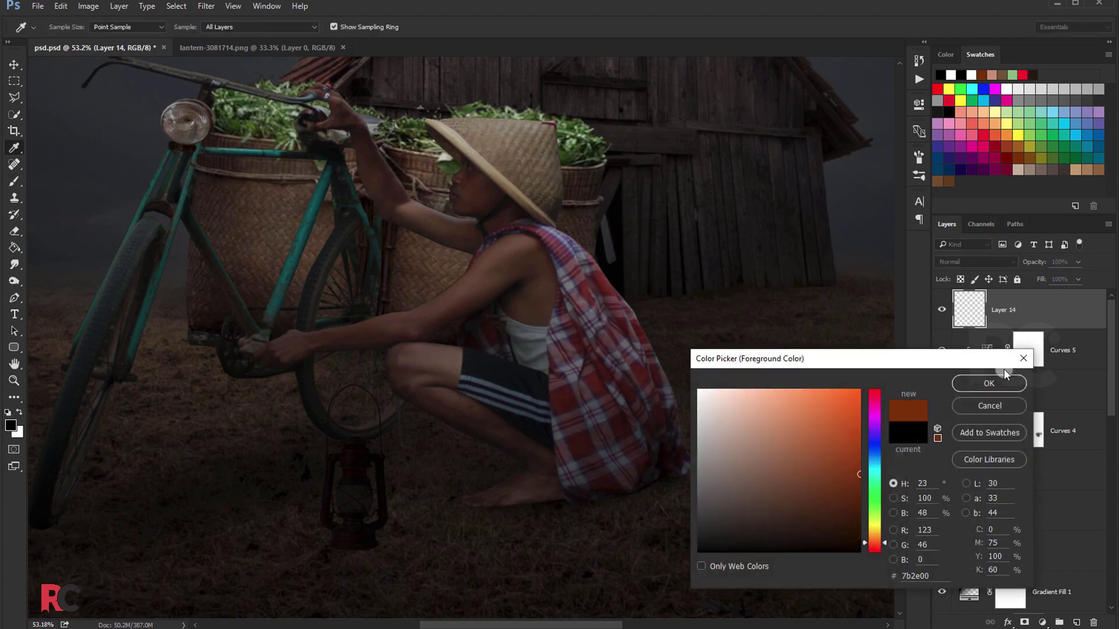
left_click(974, 383)
left_click(968, 262)
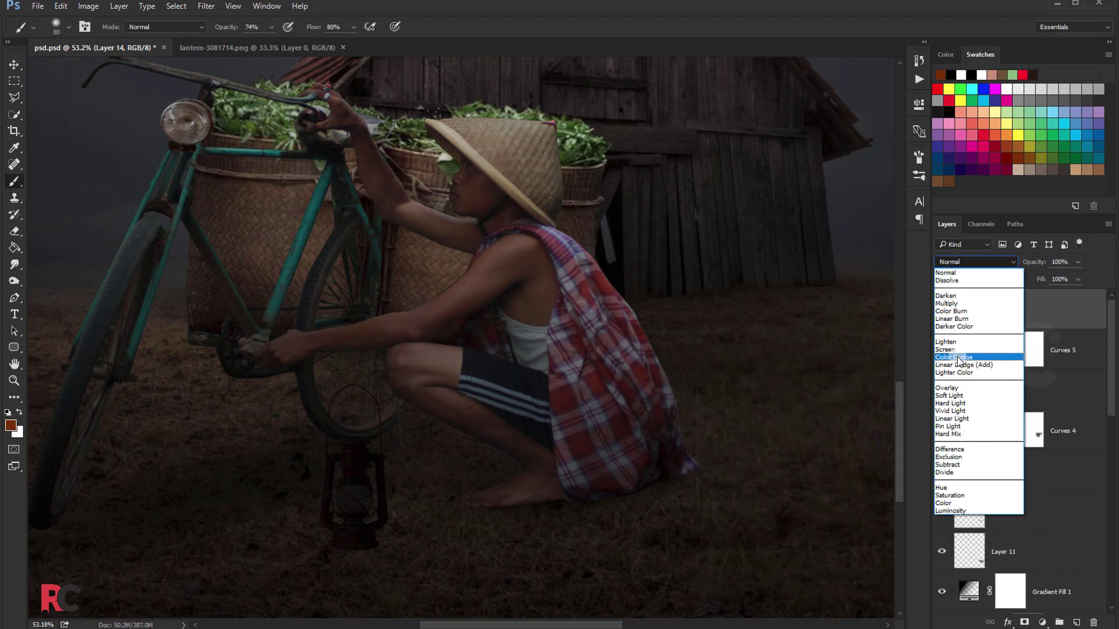
left_click(959, 357)
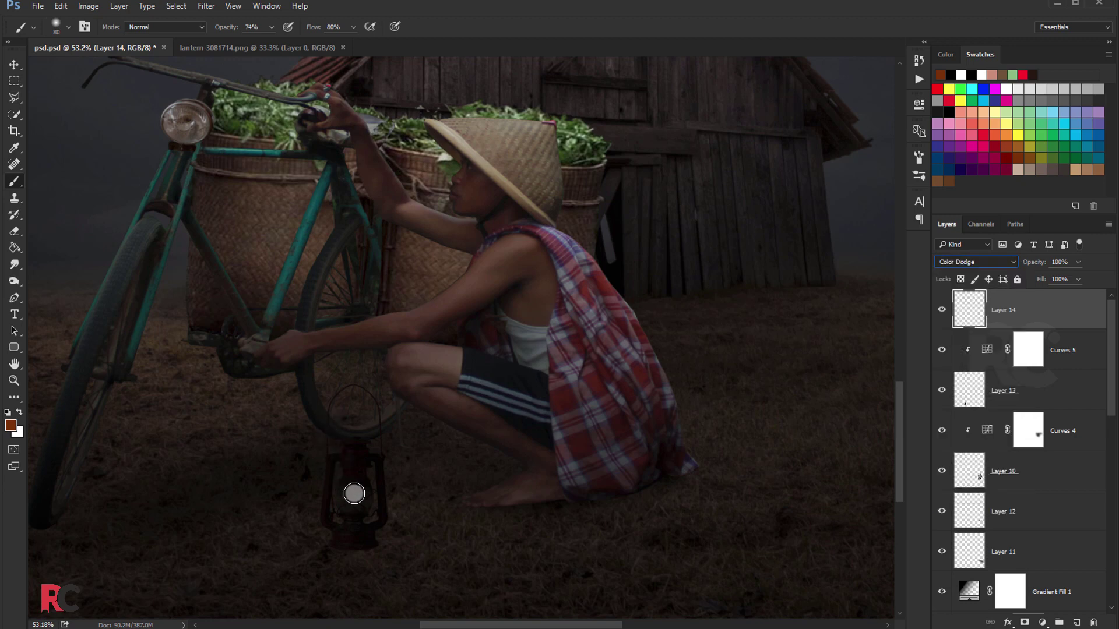
key("bracketright")
key("bracketright")
key("bracketright")
key("bracketright")
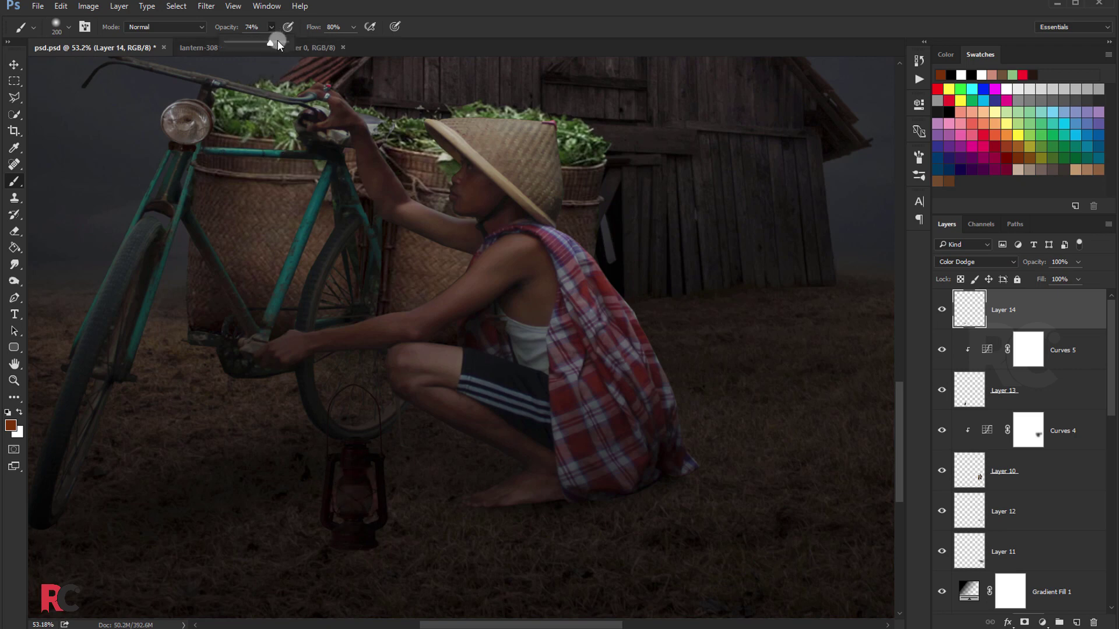
left_click(353, 28)
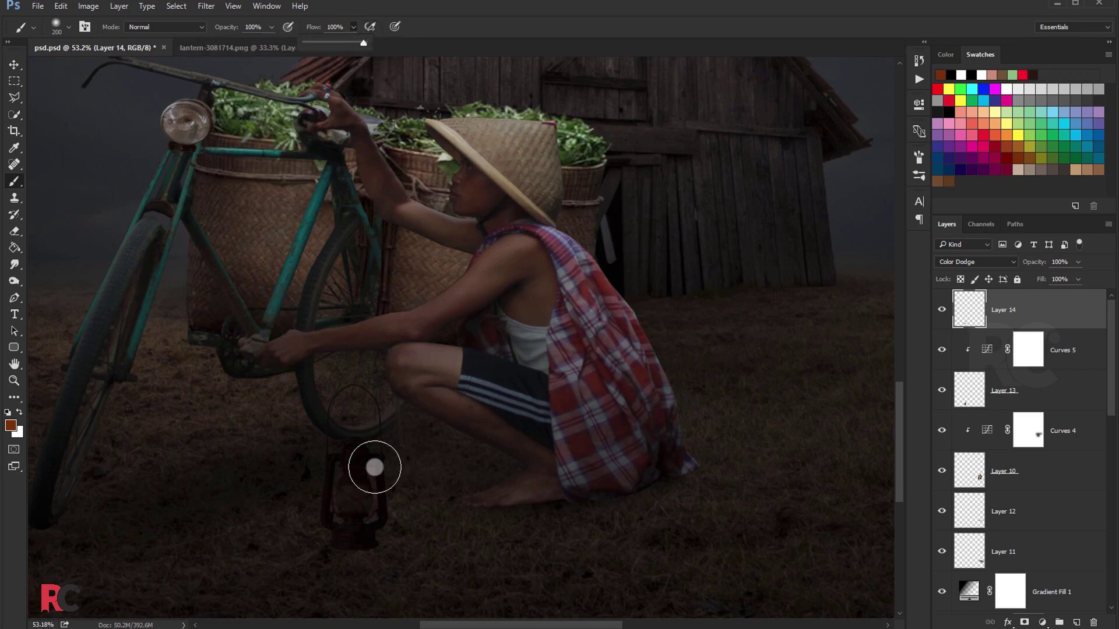
left_click_drag(370, 467, 353, 500)
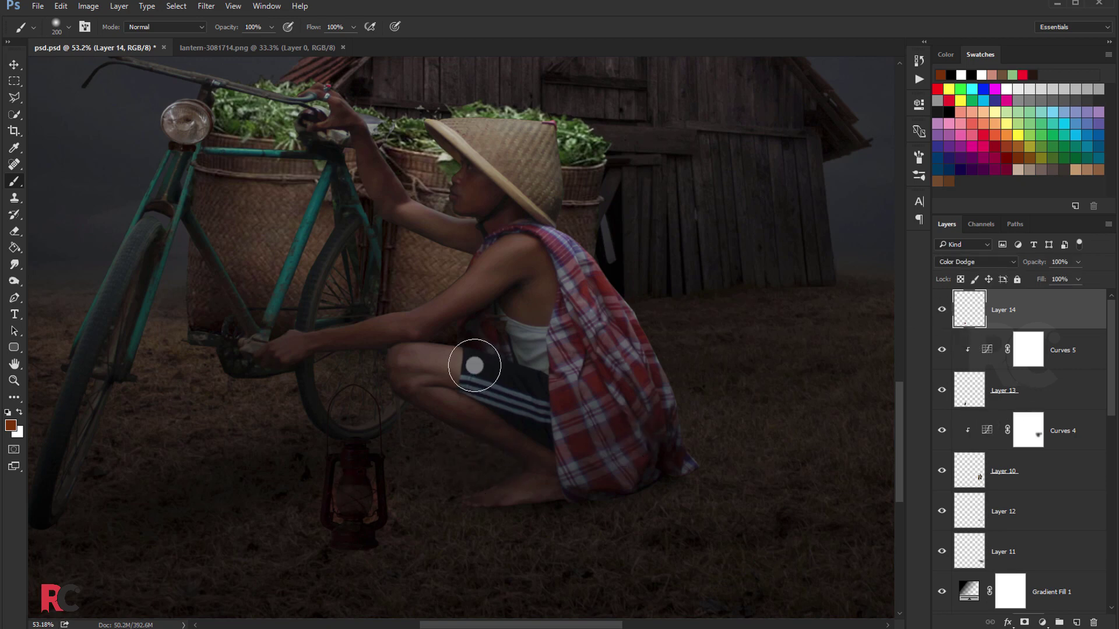
Step: Move Layer 14 beneath Curves 5, clip it, and add a new empty Layer 15
left_click(1060, 354)
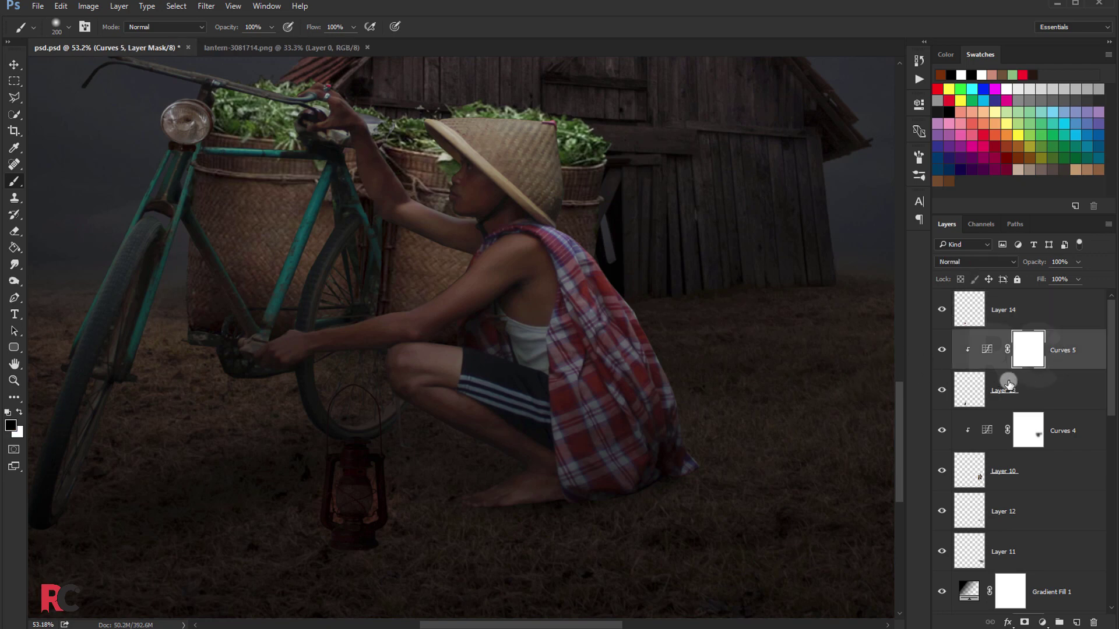
left_click_drag(994, 320, 991, 370)
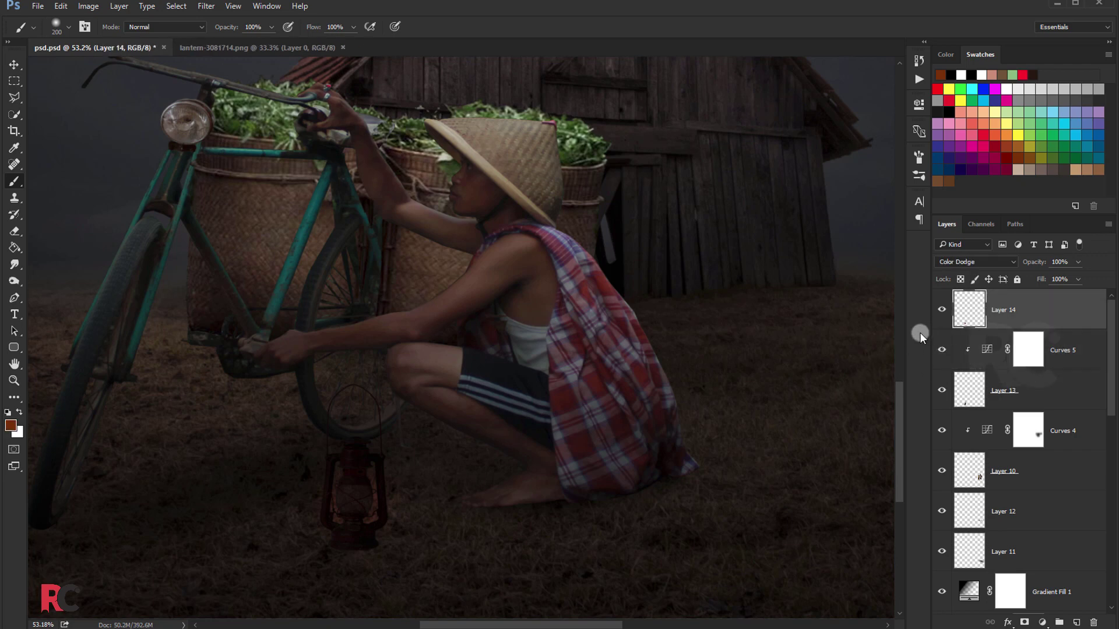
key("ctrl+alt+g")
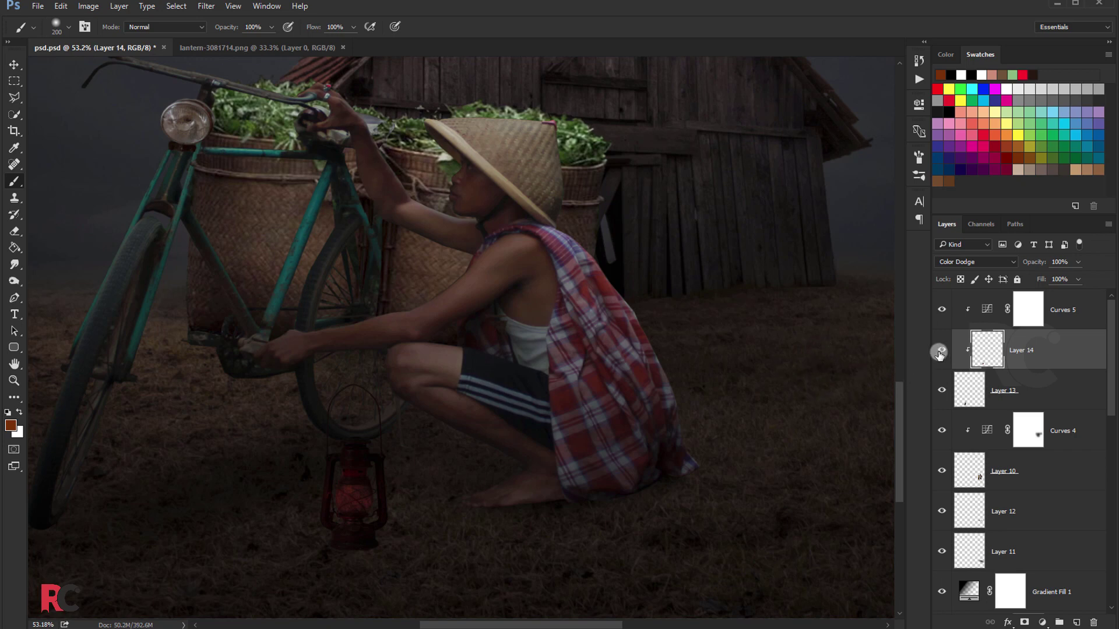
key("ctrl+z")
left_click_drag(1036, 316, 1034, 370)
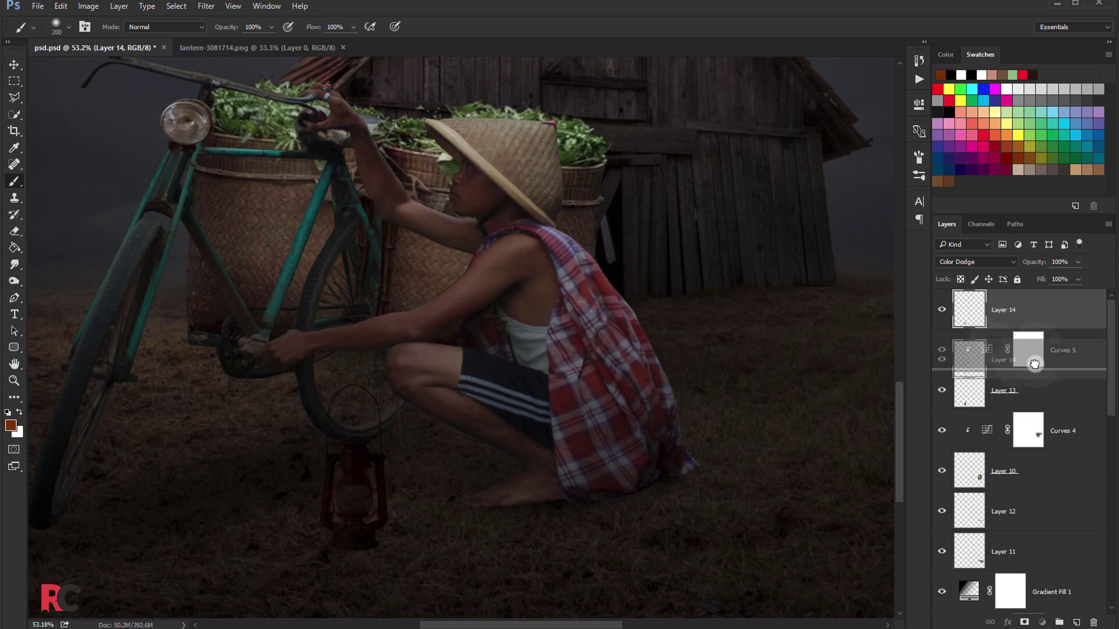
left_click(942, 349)
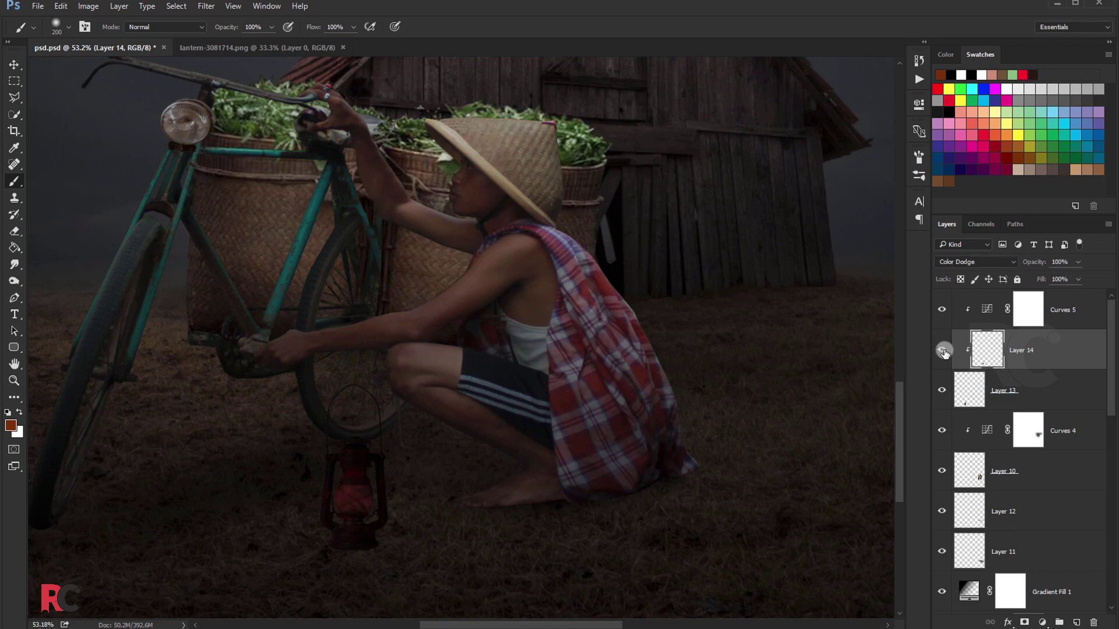
left_click(1056, 310)
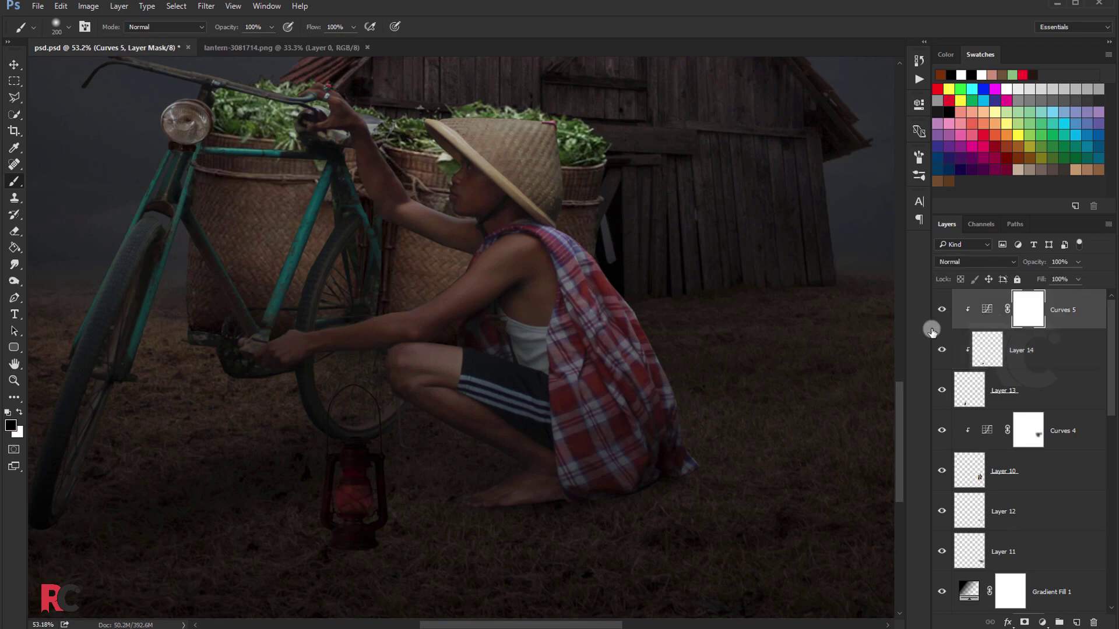
left_click(1066, 526)
left_click(1076, 623)
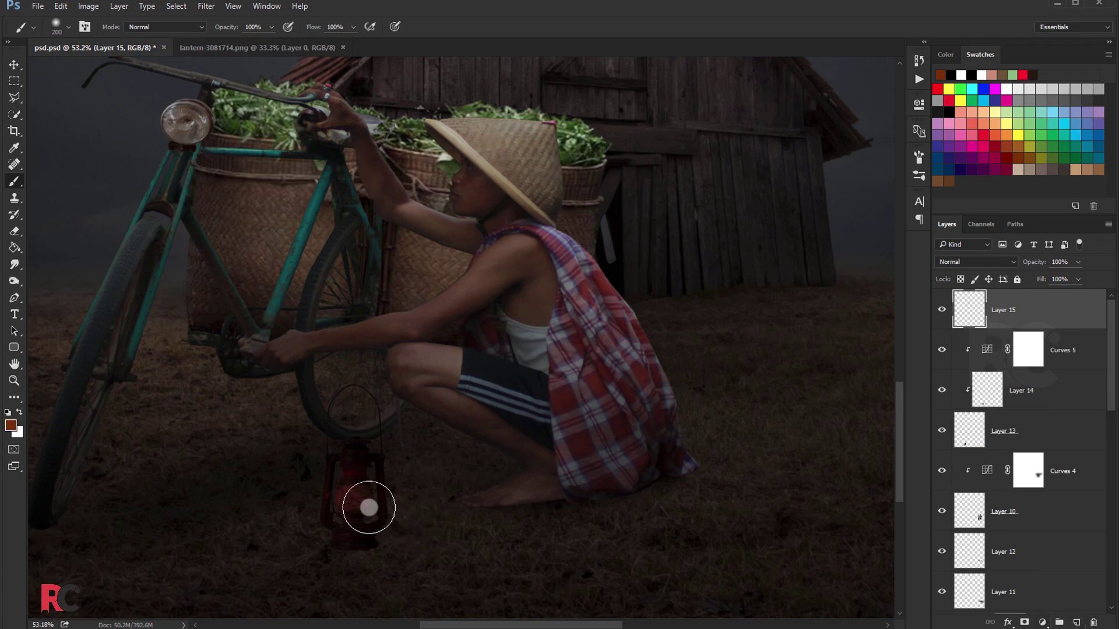
Step: Brush an orange glow onto the lantern on Layer 15 and set it to Linear Dodge
left_click(362, 504, "alt")
left_click_drag(363, 504, 405, 493)
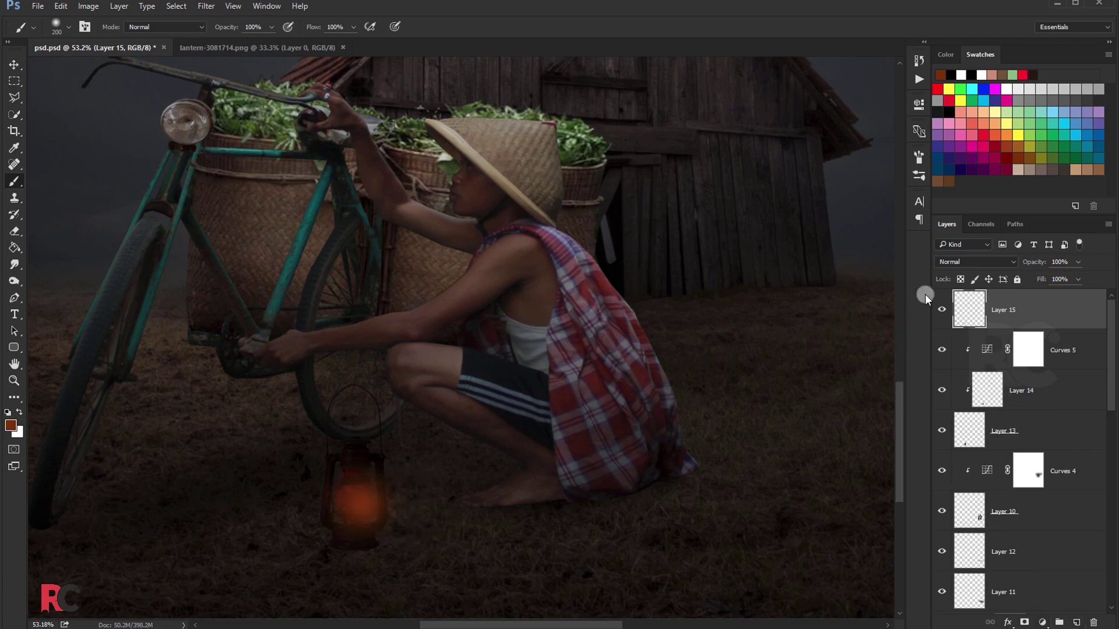
left_click(946, 263)
left_click(943, 391)
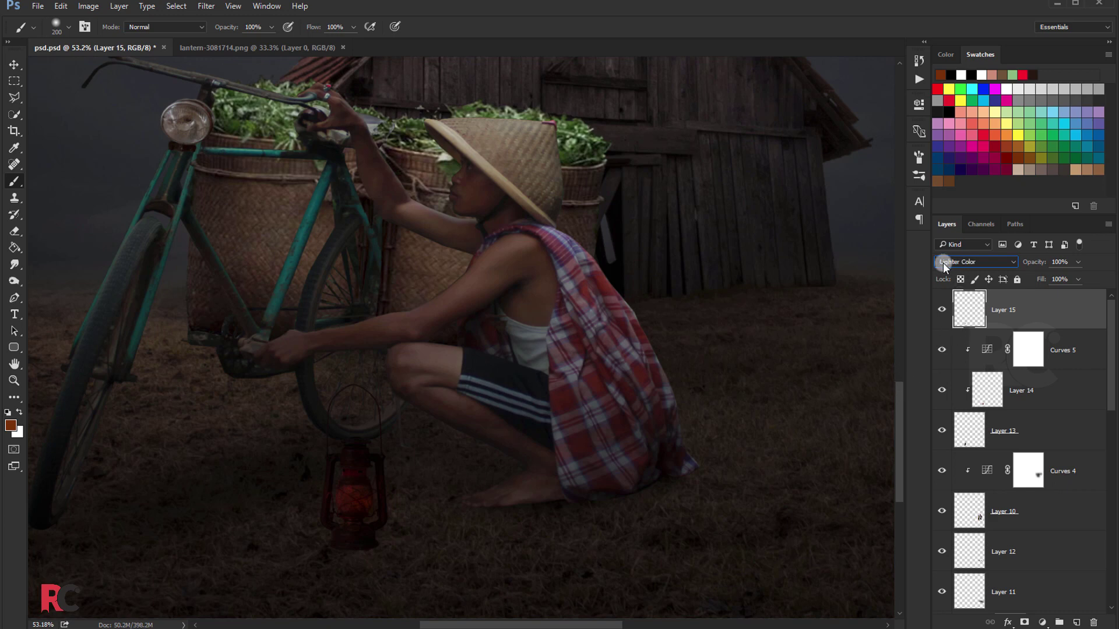
scroll(950, 264, "up", 1)
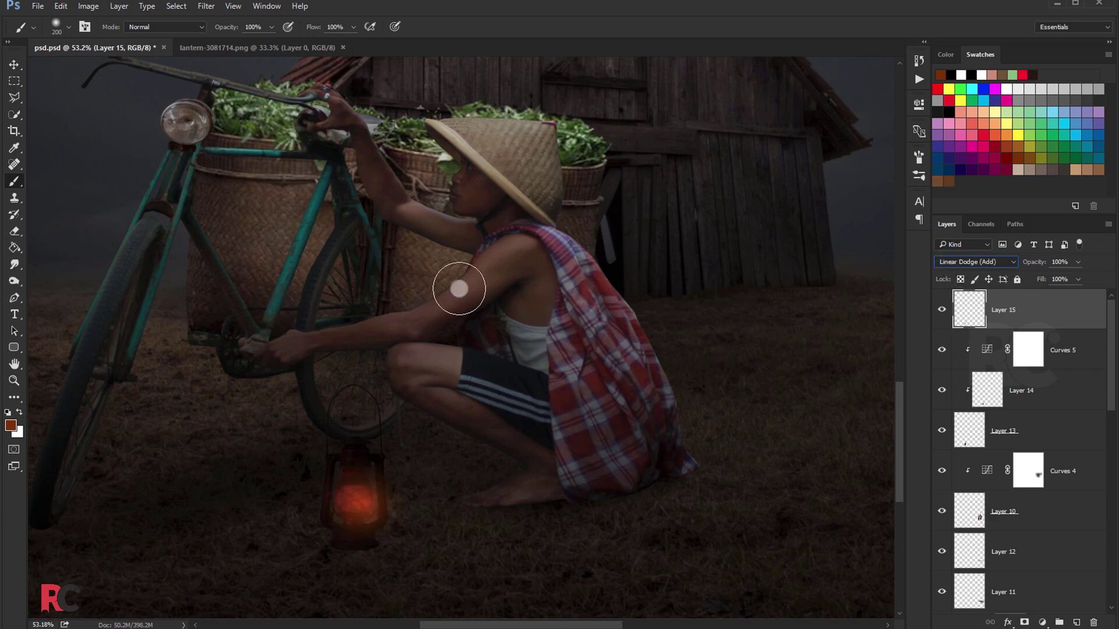
Step: Reposition and resize the lantern glow, then shift its hue with Hue/Saturation
left_click(14, 64)
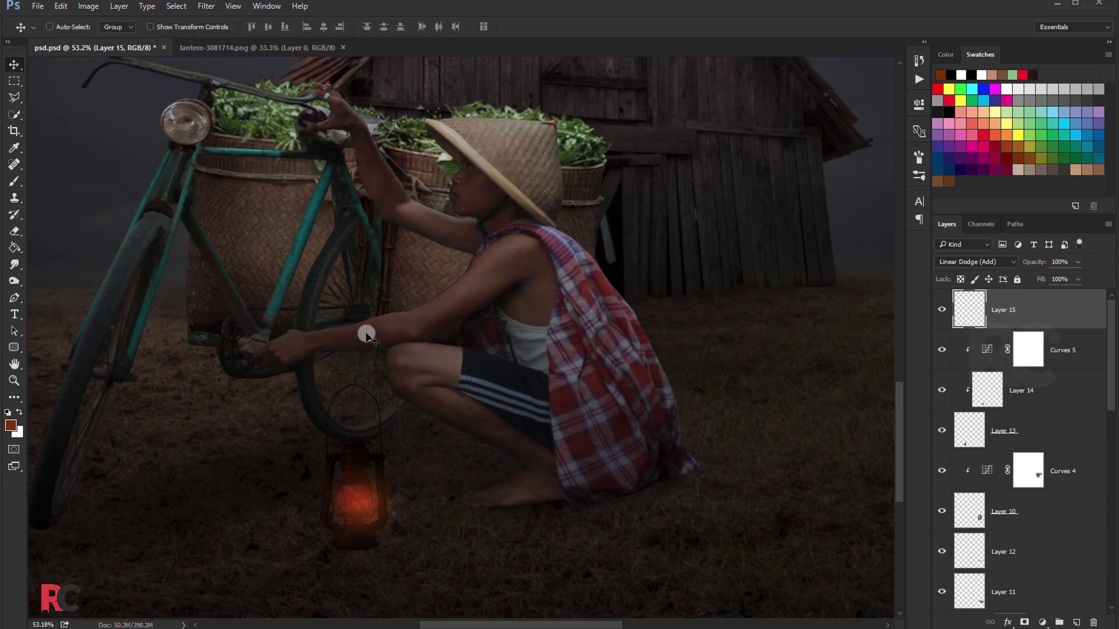
key("ctrl+t")
left_click_drag(393, 467, 346, 432)
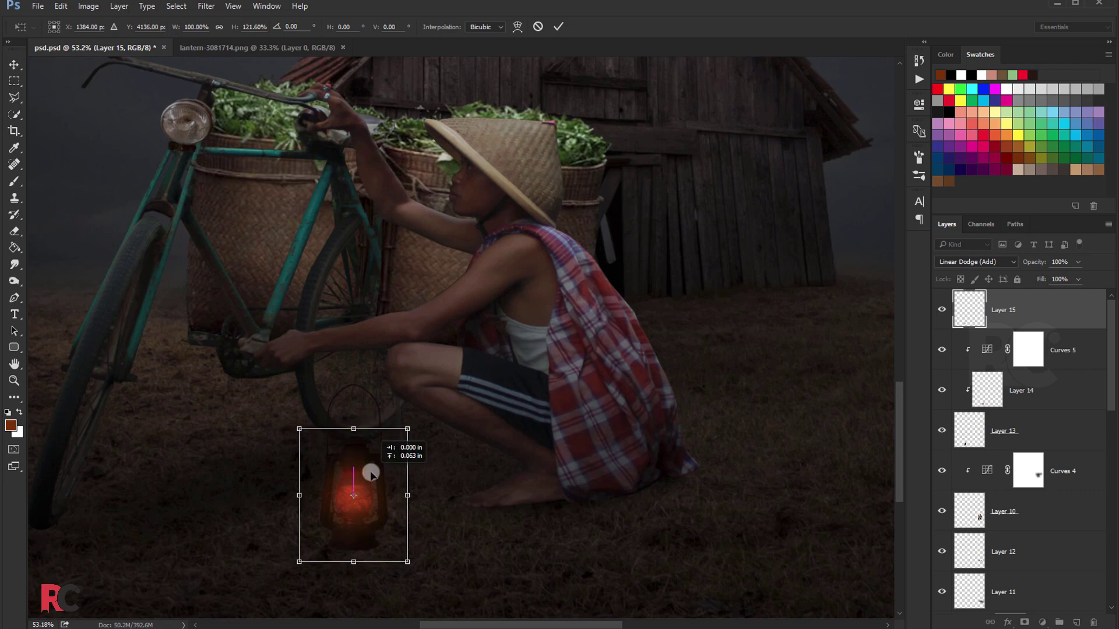
key("Return")
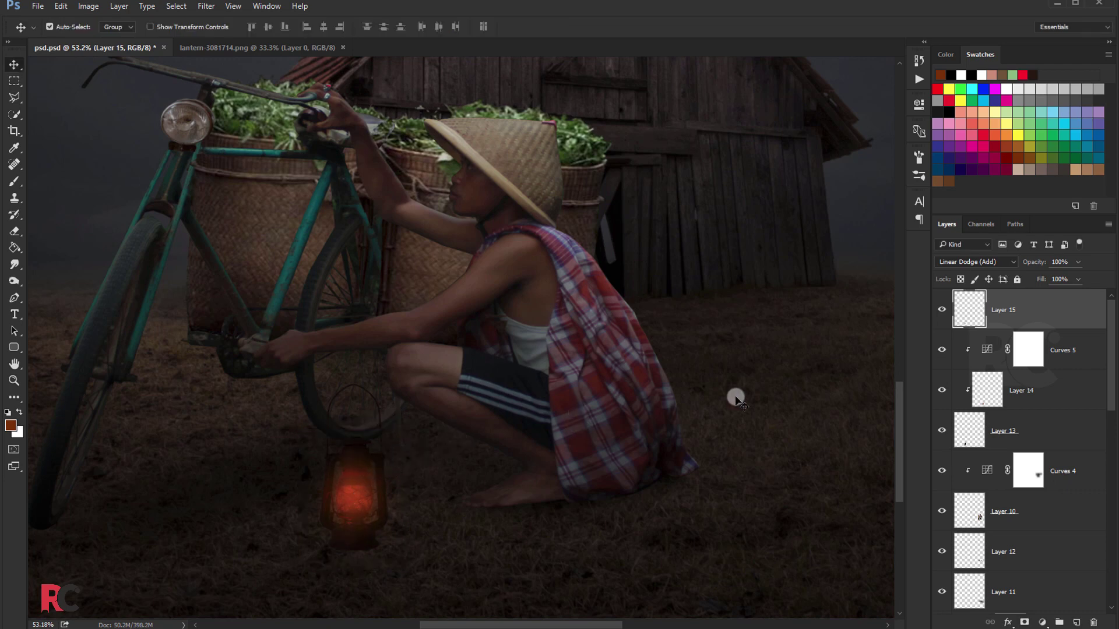
key("ctrl+u")
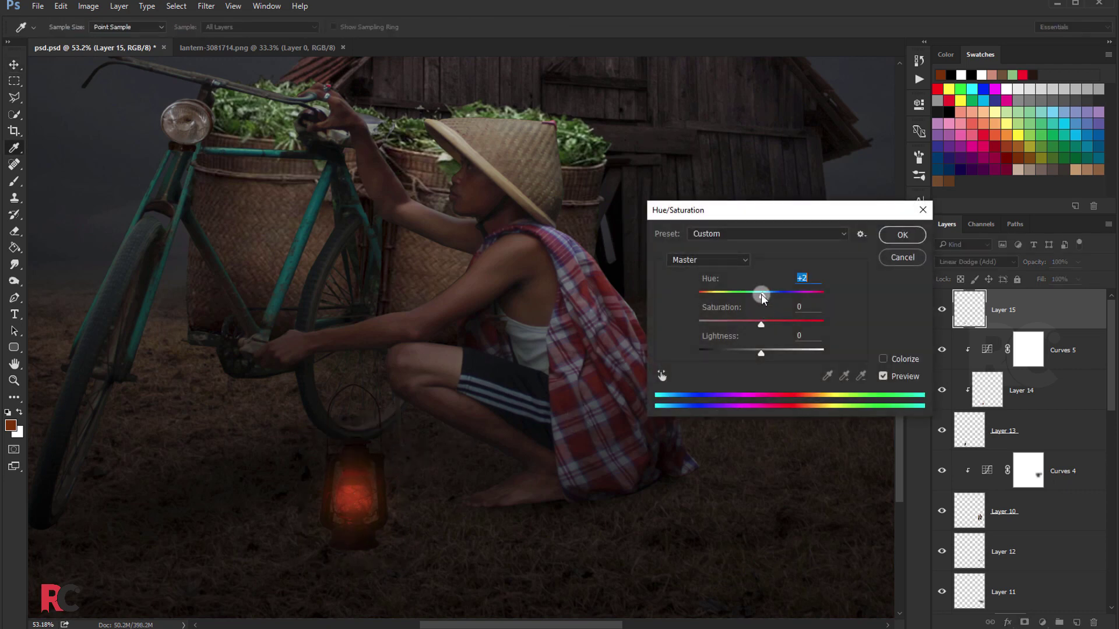
mouse_move(761, 294)
left_mouse_down()
mouse_move(691, 310)
mouse_move(766, 313)
left_mouse_up()
left_click(902, 235)
key("v")
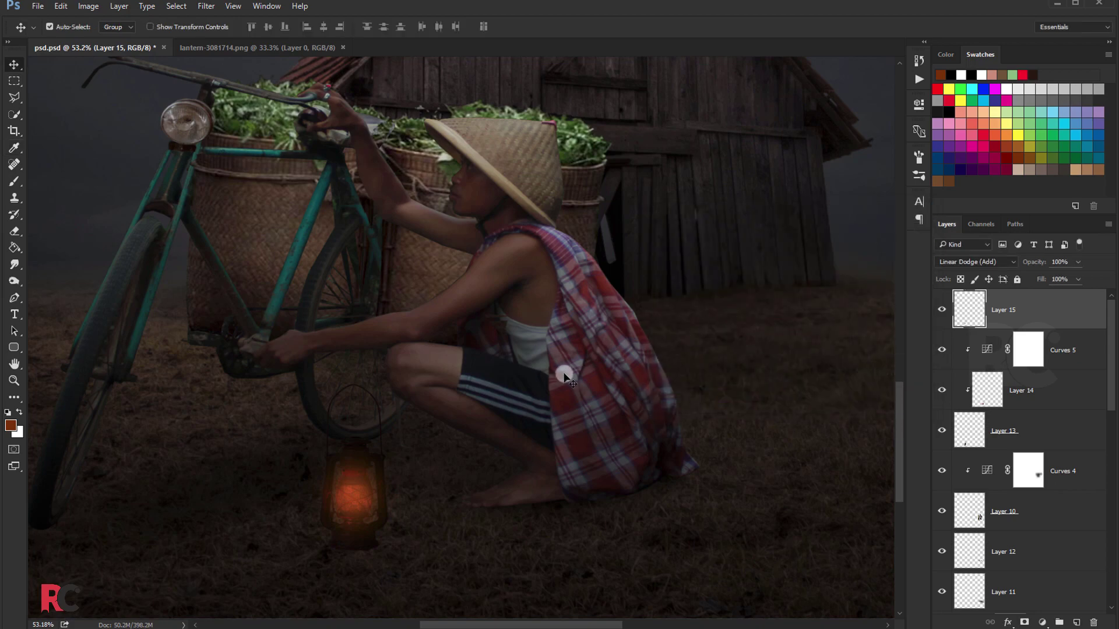
Step: Show Curves 5 again at 100% opacity and toggle Layer 15 to compare
scroll(470, 376, "down", 2)
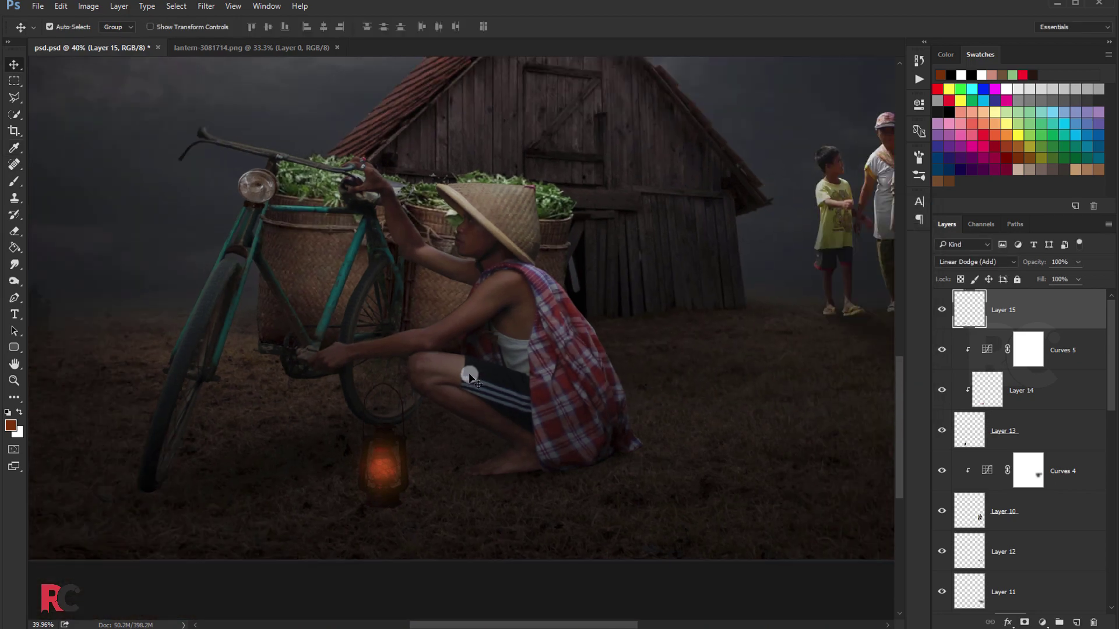
scroll(470, 376, "up", 1)
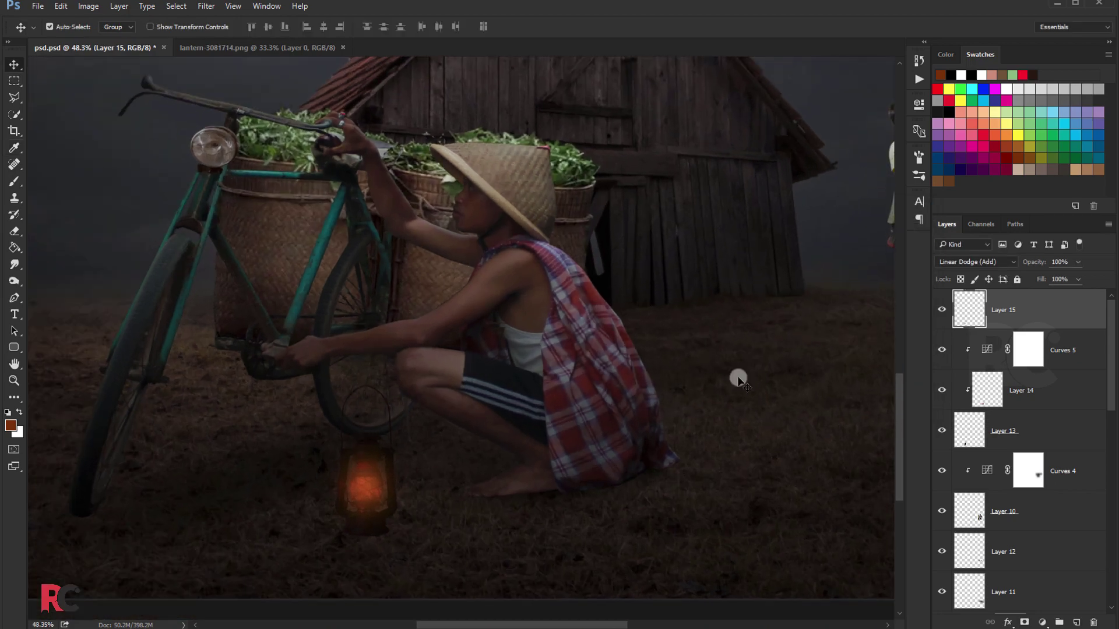
left_click(948, 352)
left_click(1059, 352)
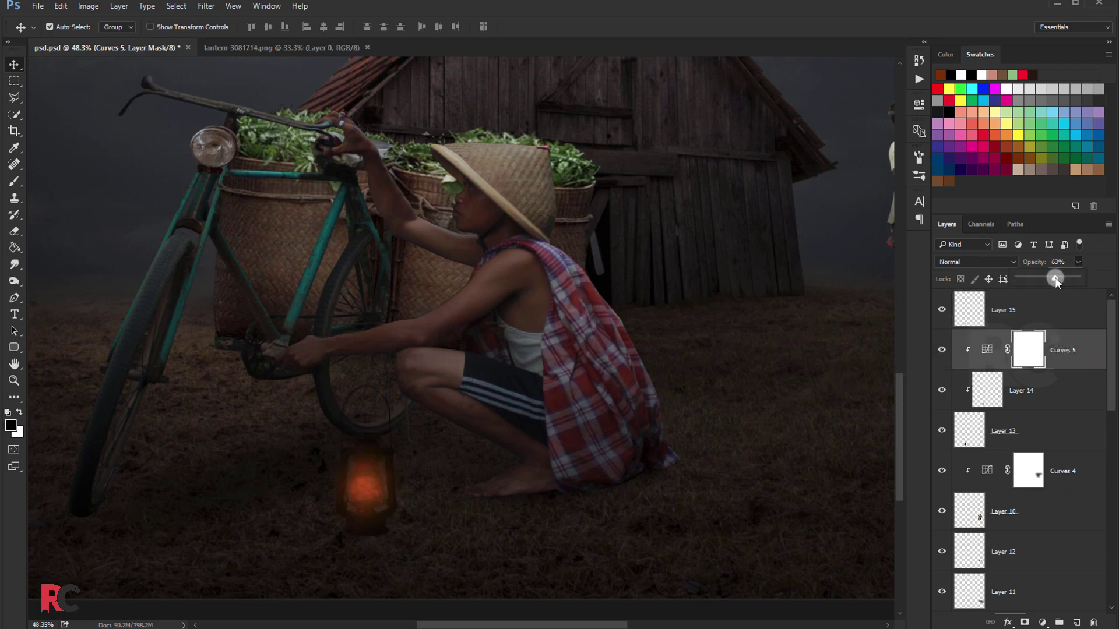
left_click_drag(1056, 277, 1076, 278)
left_click(1031, 312)
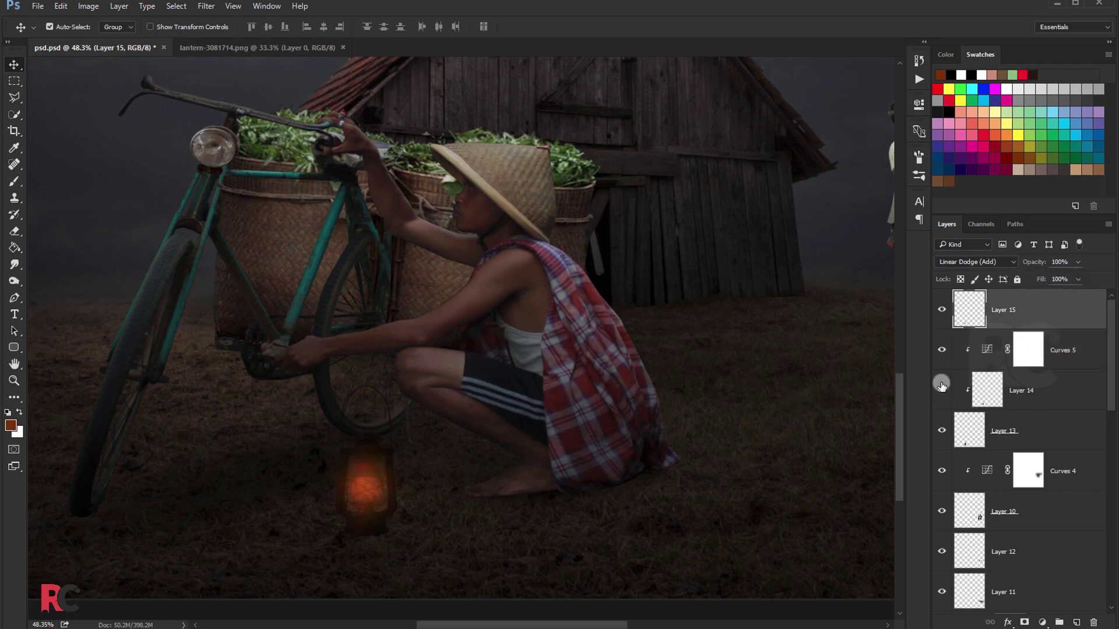
left_click(938, 311)
left_click(939, 311)
Step: On a new Layer 16, dab a soft pinkish glow at the lantern's centre
left_click(1062, 607)
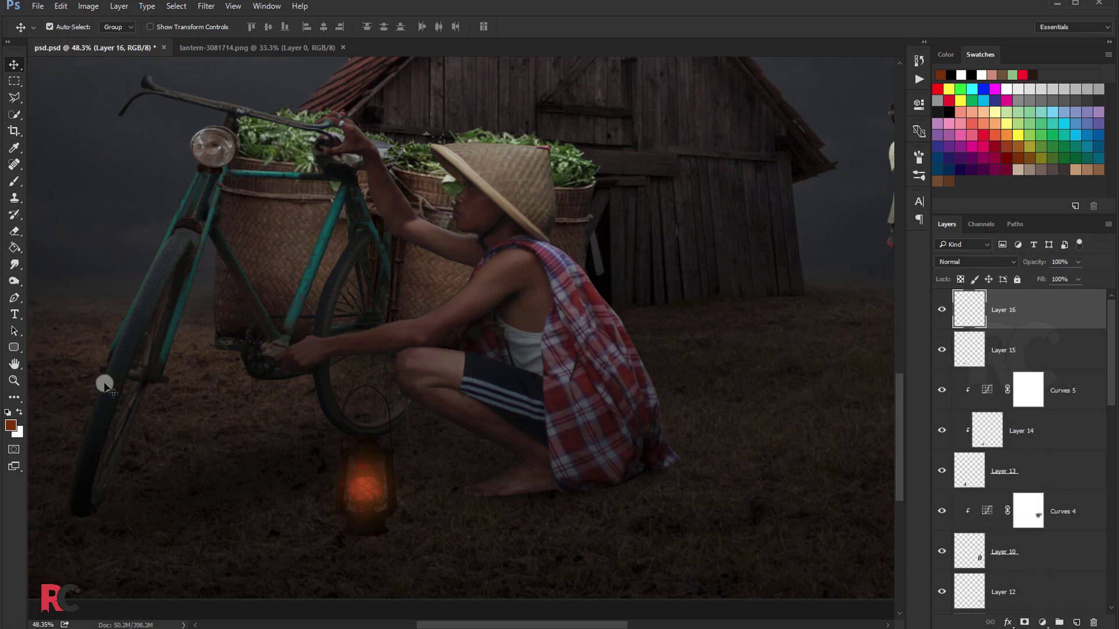
left_click(11, 426)
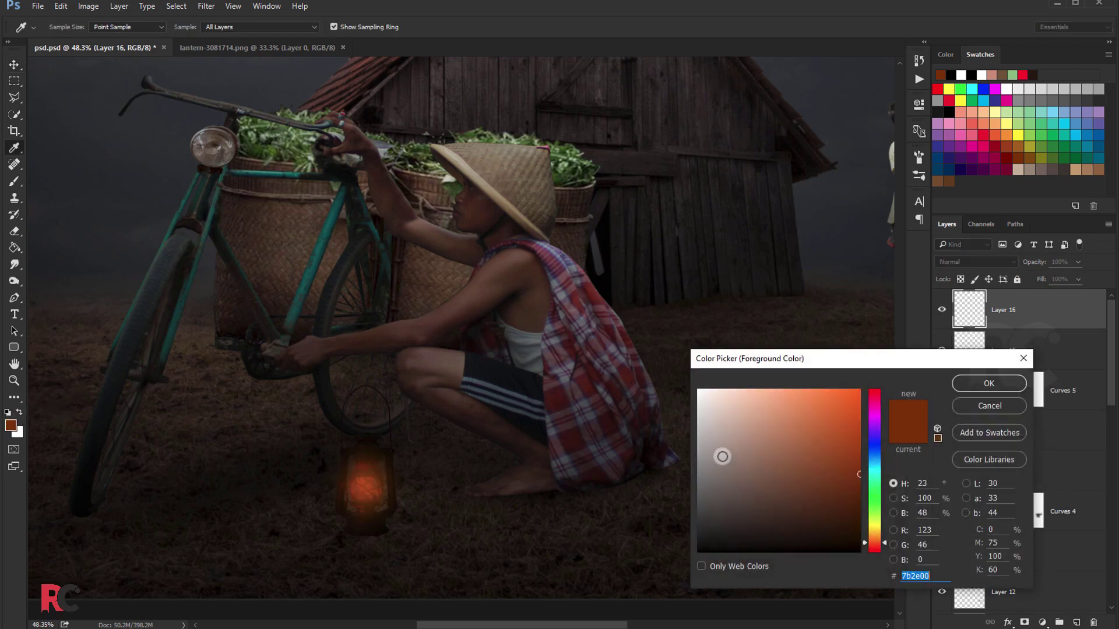
left_click(753, 424)
left_click(956, 385)
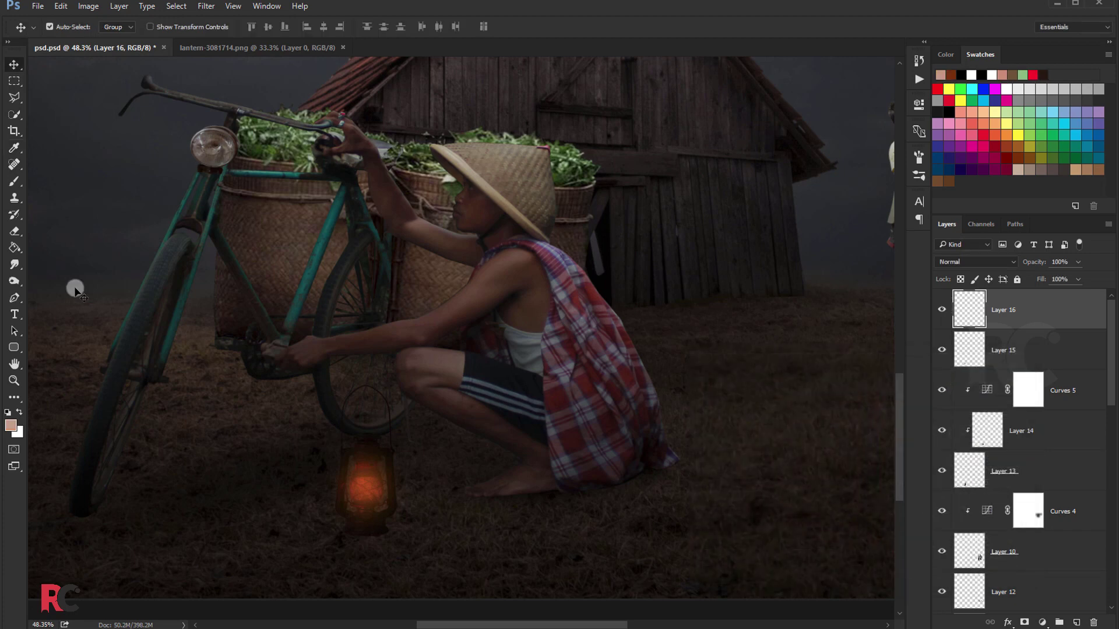
left_click(14, 181)
key("bracketleft")
key("bracketleft")
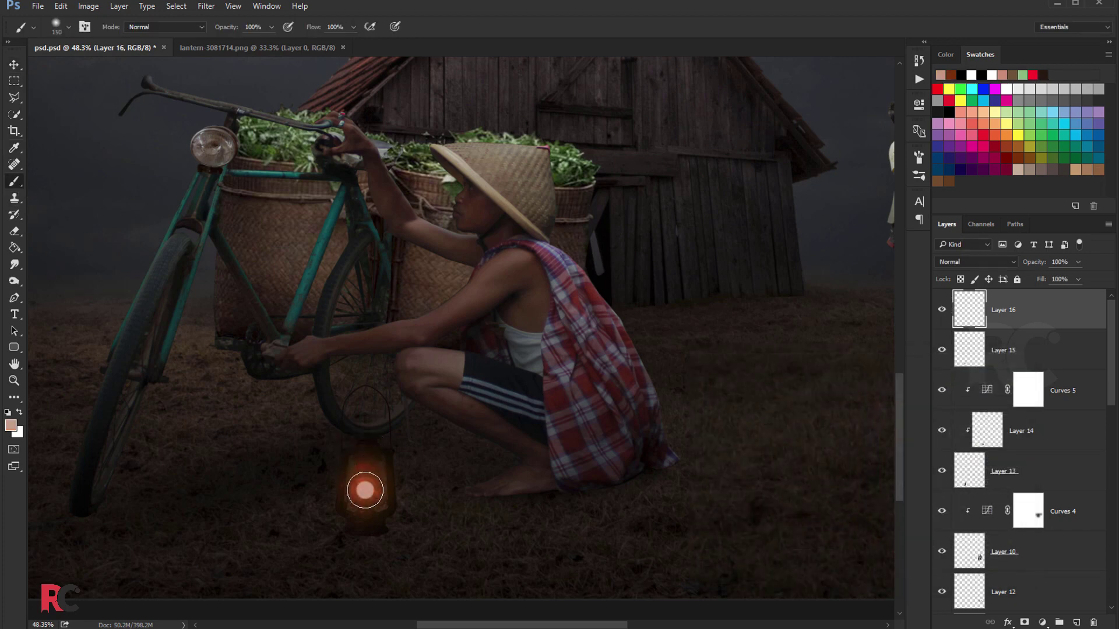
left_click(367, 489)
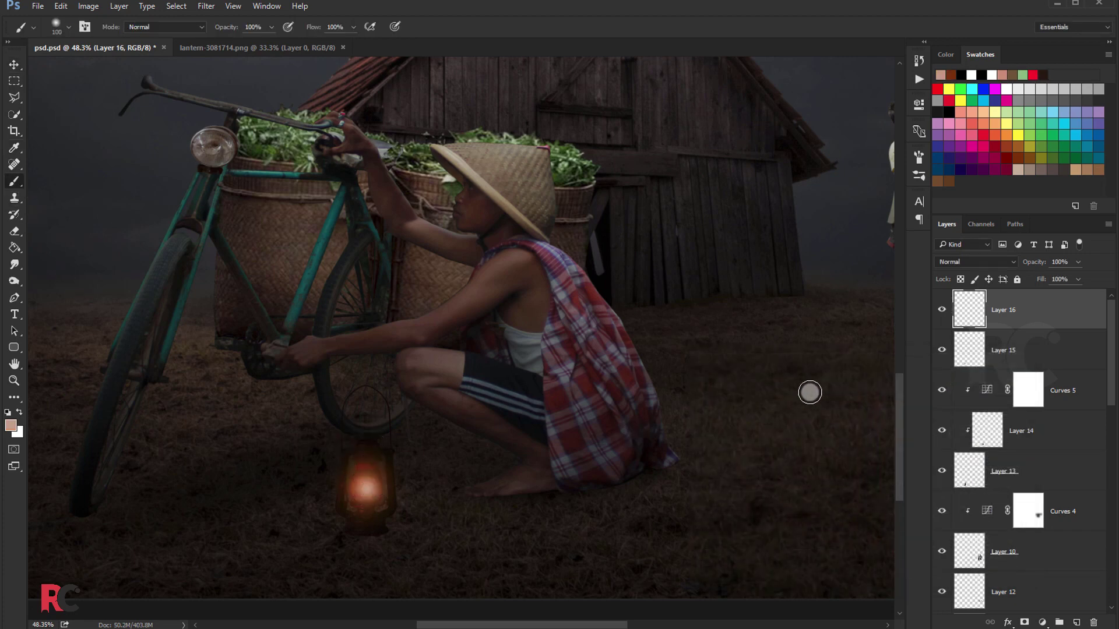
Step: Set Layer 16 to Screen and shrink the glow to about 74%
left_click(942, 268)
left_click(959, 343)
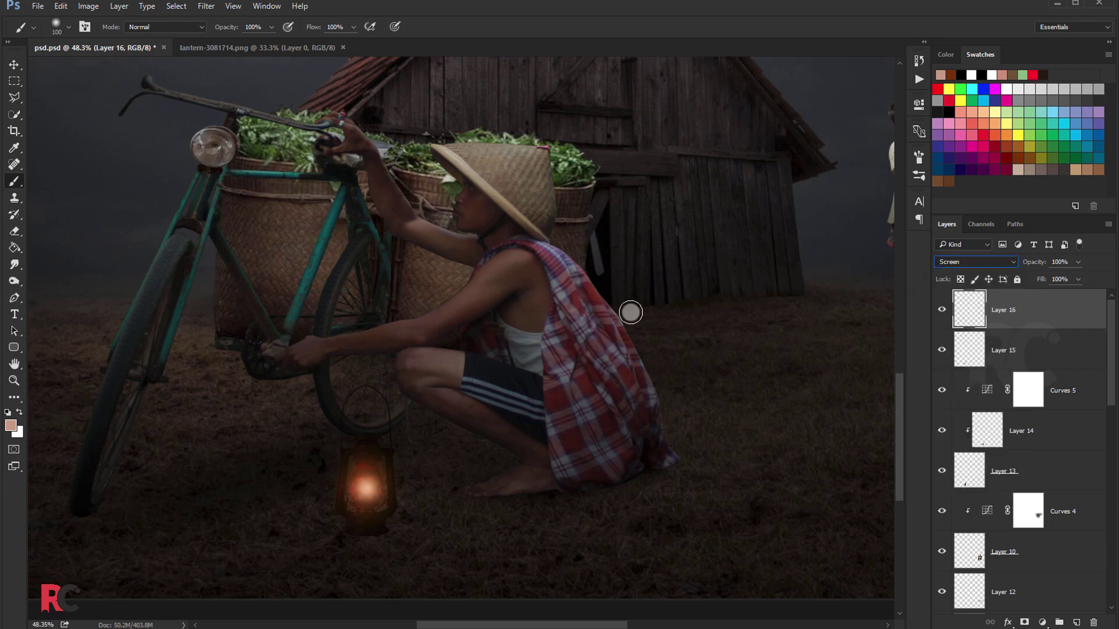
left_click(15, 64)
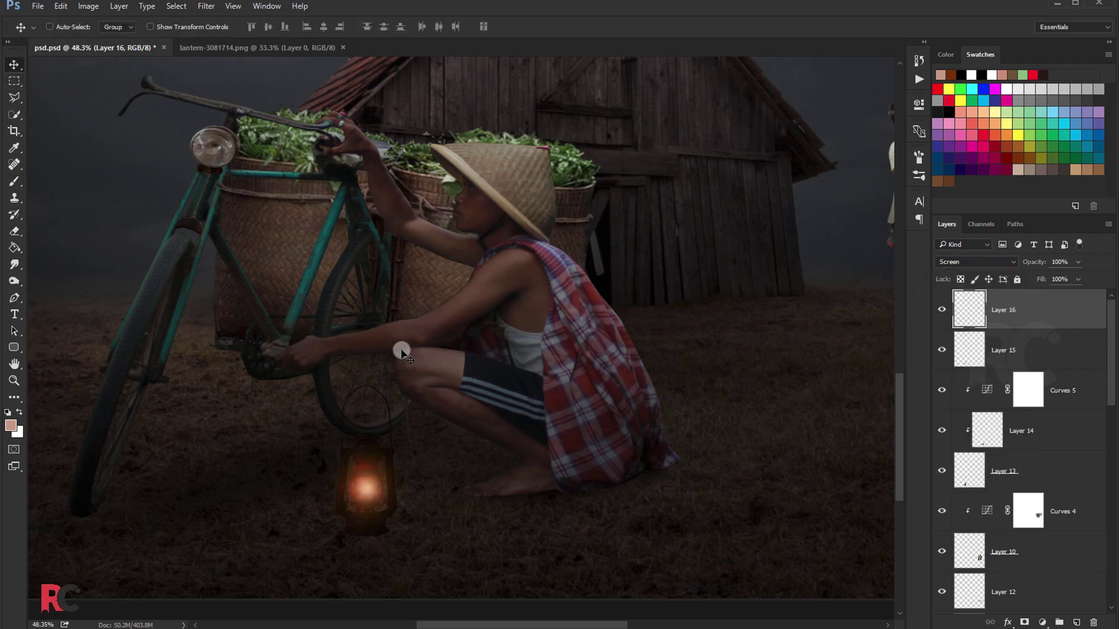
key("ctrl+t")
left_click_drag(394, 462, 388, 470)
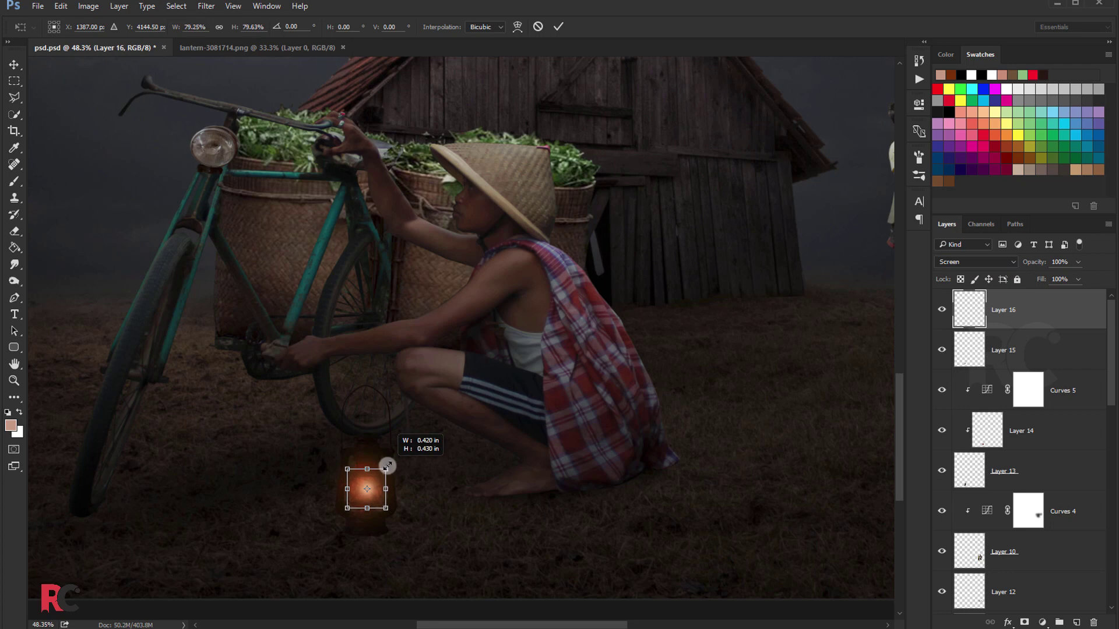
key("Return")
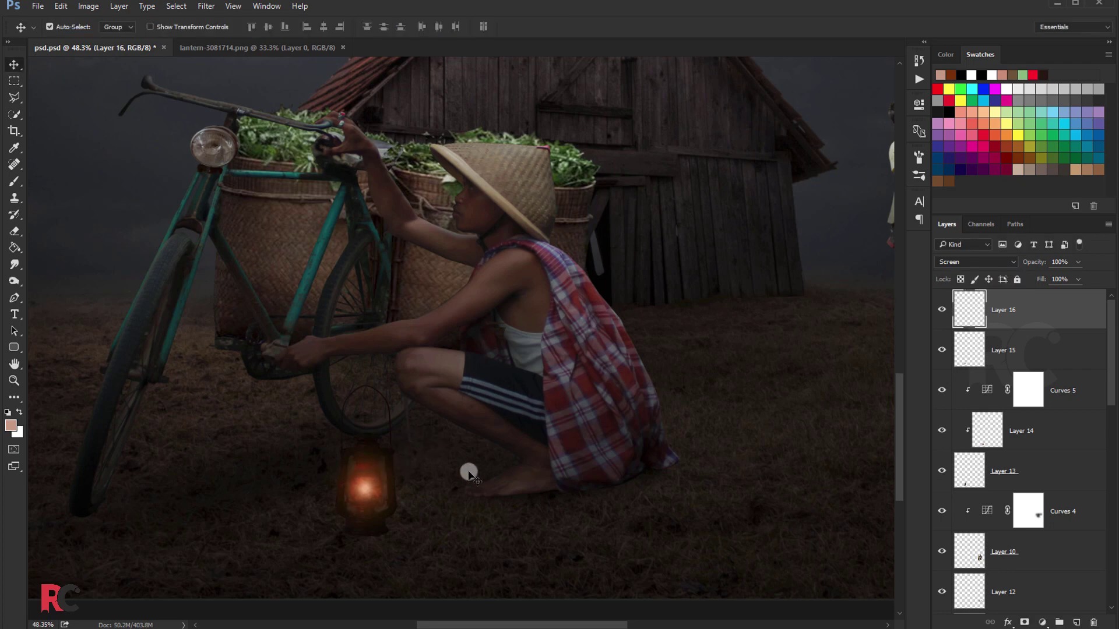
Step: Add a new Layer 17 clipped above barn Layer 1 and choose a rust orange foreground
scroll(462, 465, "down", 1)
scroll(450, 462, "down", 1)
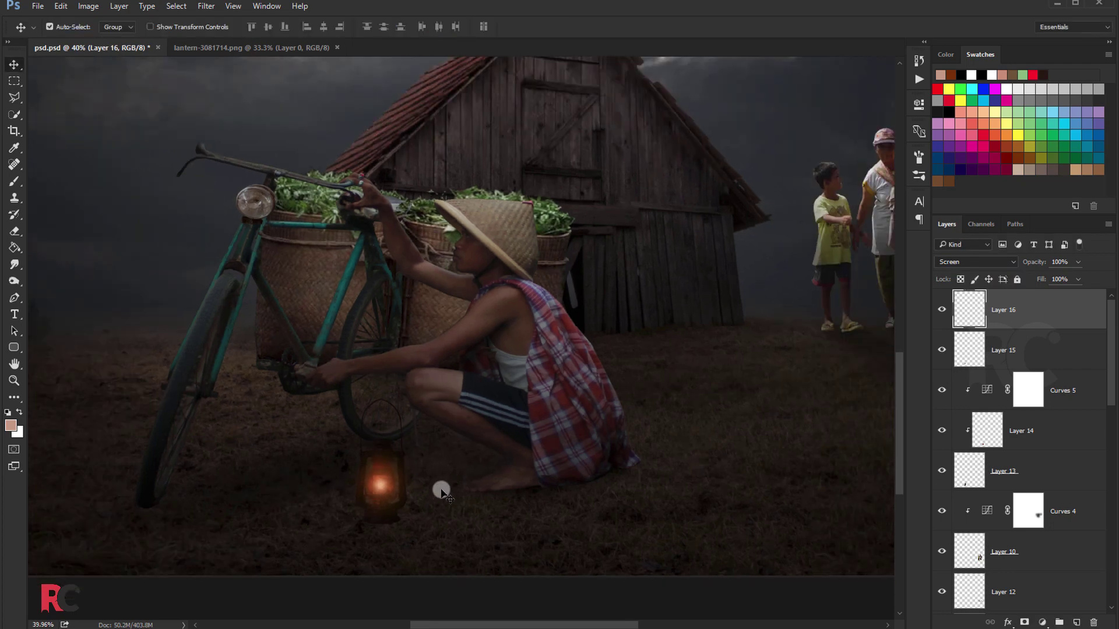
scroll(419, 448, "up", 1)
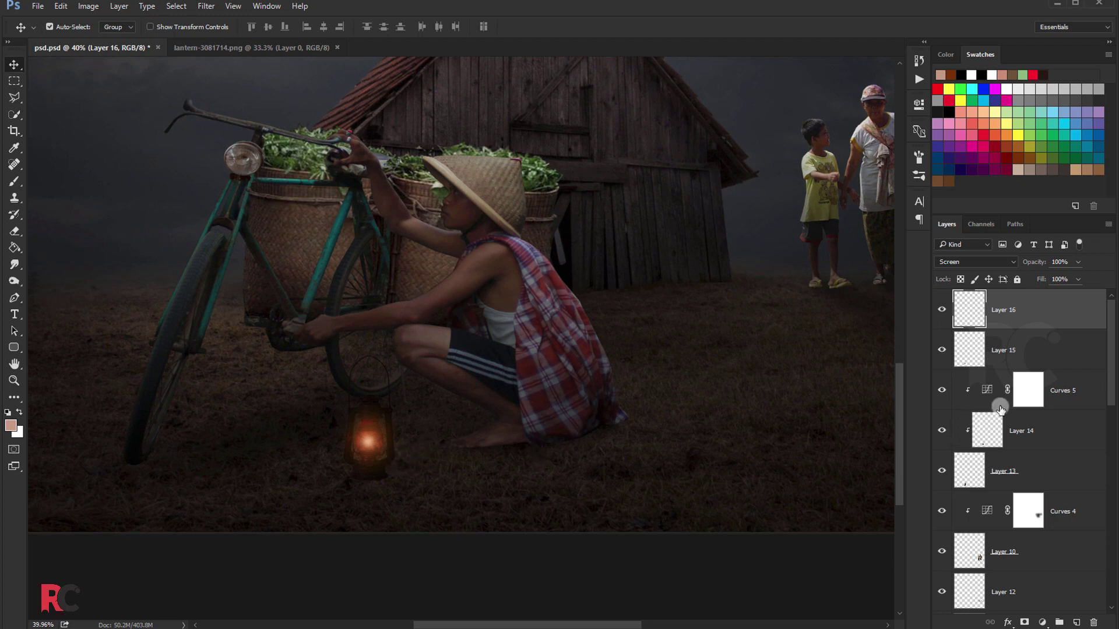
scroll(1000, 409, "down", 3)
scroll(1002, 417, "down", 3)
scroll(1011, 428, "down", 2)
scroll(1015, 442, "down", 2)
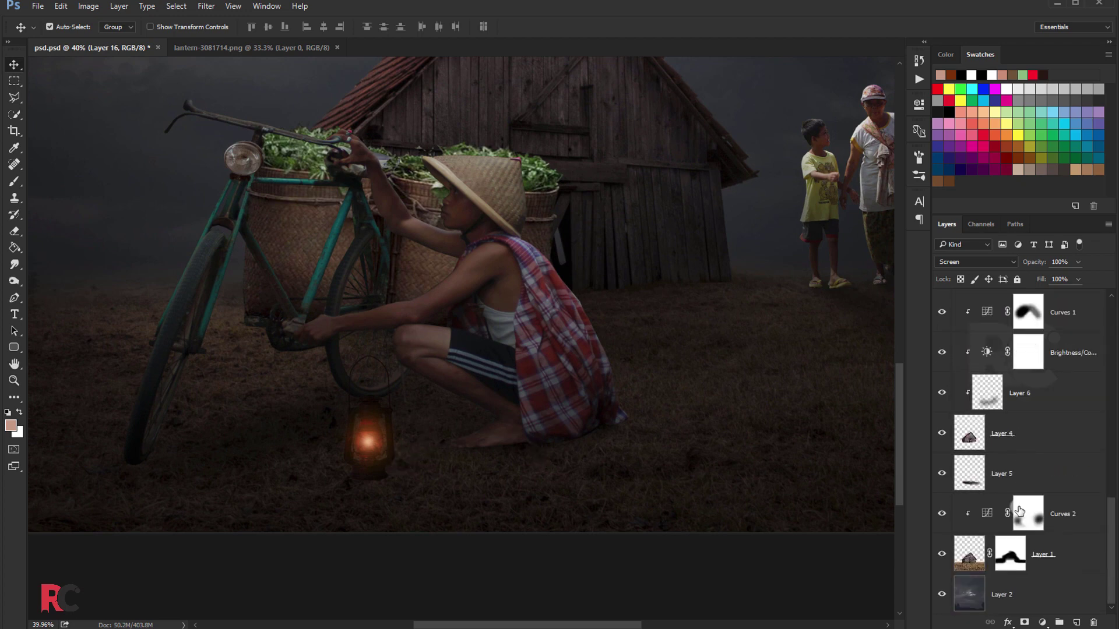
left_click(1053, 559)
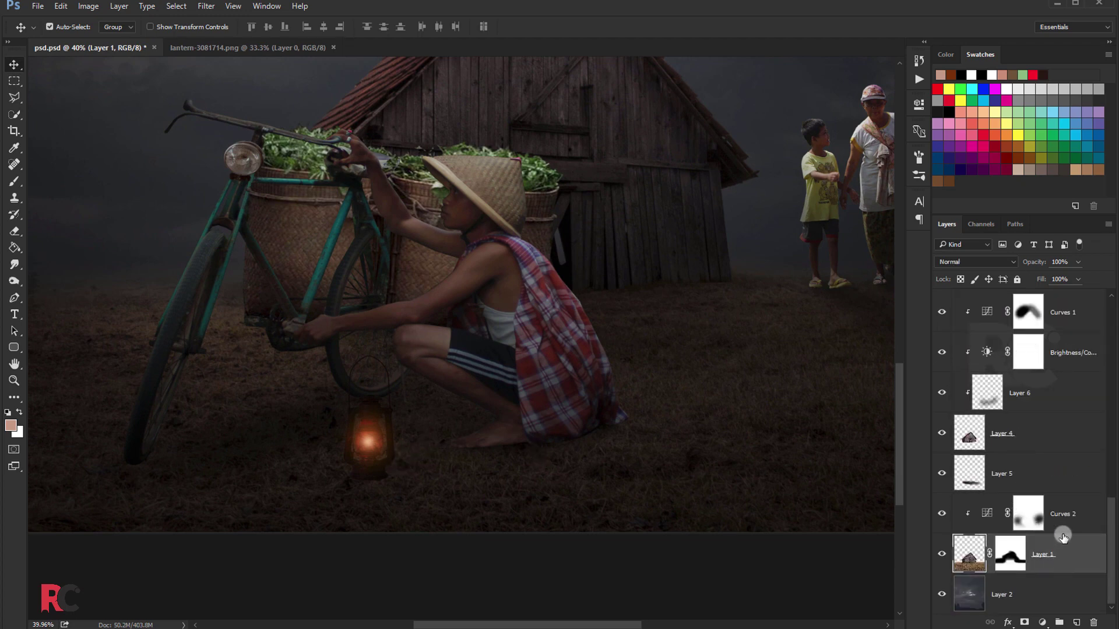
left_click(1076, 618)
left_click(12, 181)
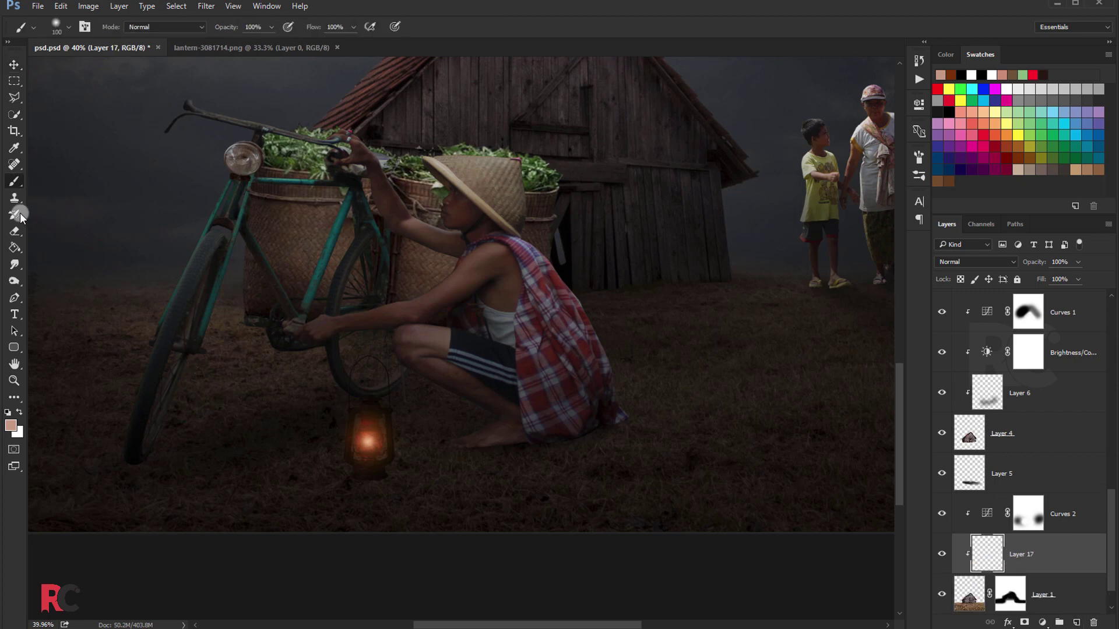
left_click(11, 427)
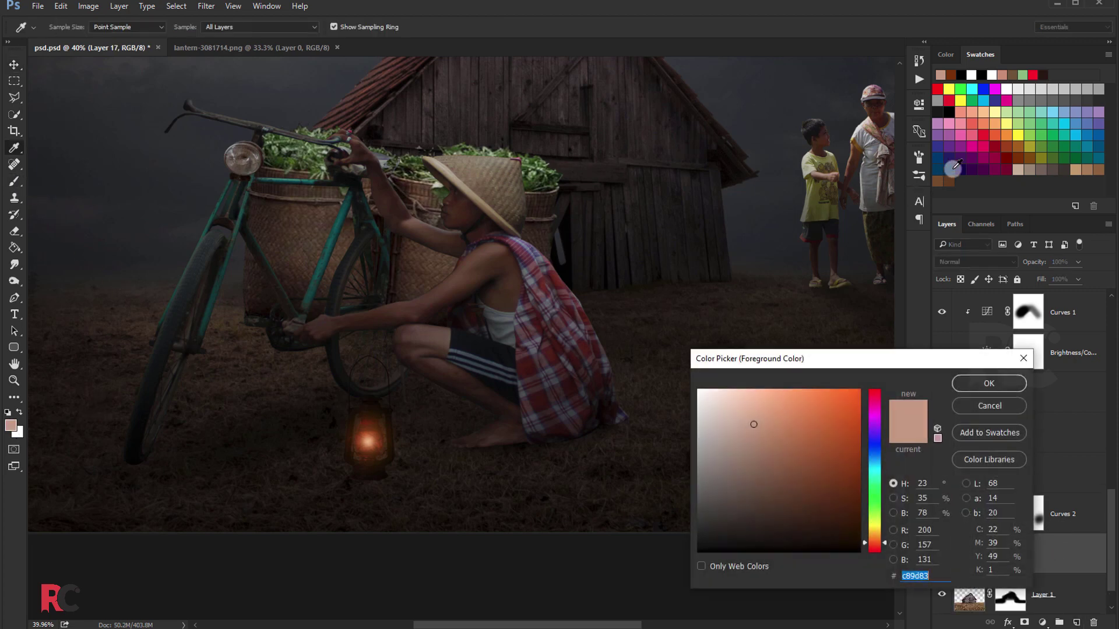
left_click(1008, 146)
left_click(989, 384)
Step: Set Layer 17 to Color Dodge and paint warm light around the lantern and ground below
left_click(959, 264)
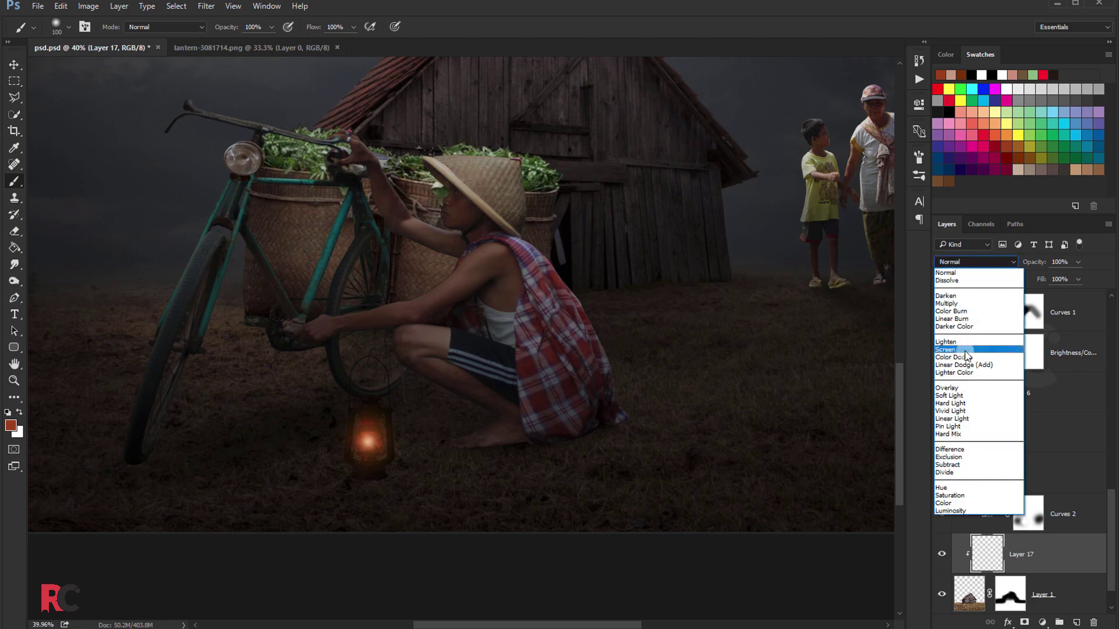
left_click(963, 357)
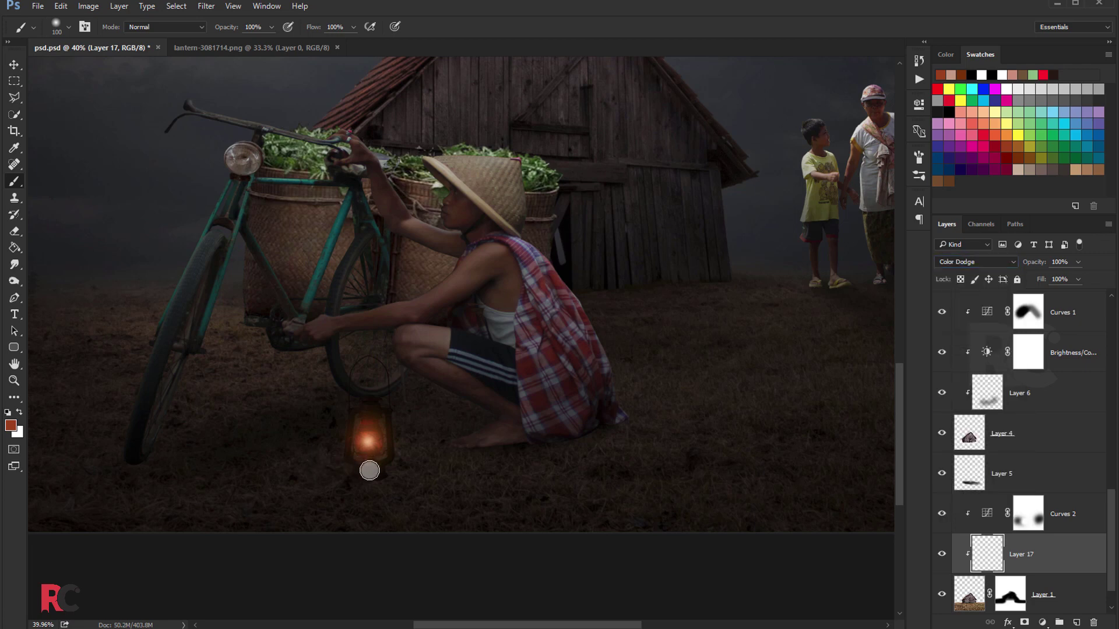
key("bracketright")
key("bracketright")
key("bracketright")
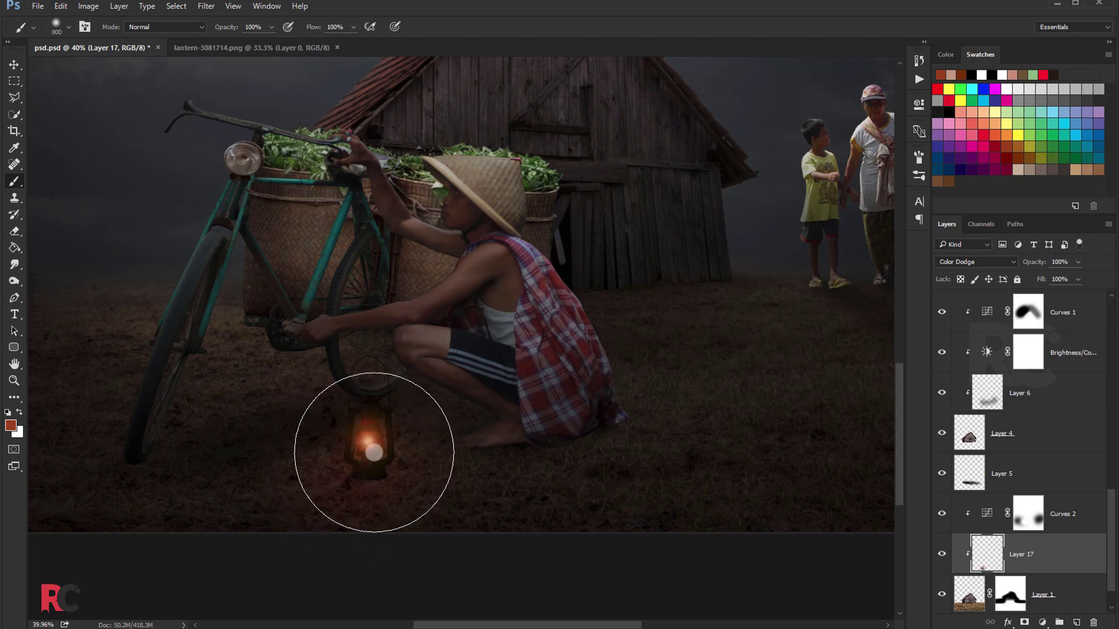
key("bracketleft")
key("bracketleft")
key("bracketleft")
left_click(373, 447)
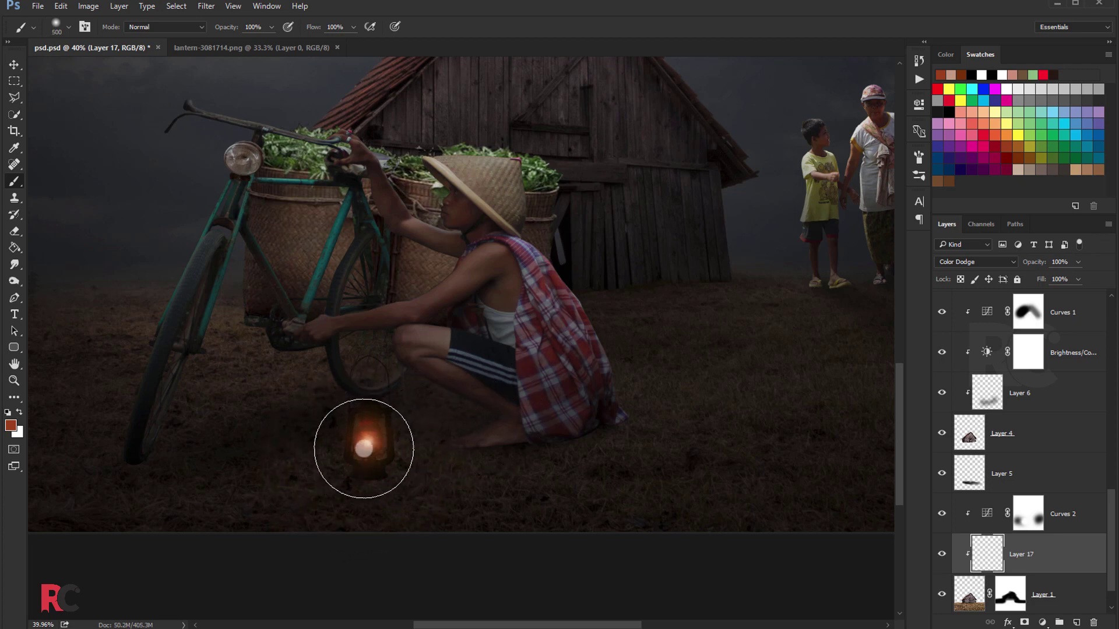
key("bracketleft")
mouse_move(404, 467)
left_mouse_down()
mouse_move(389, 481)
mouse_move(310, 475)
left_mouse_up()
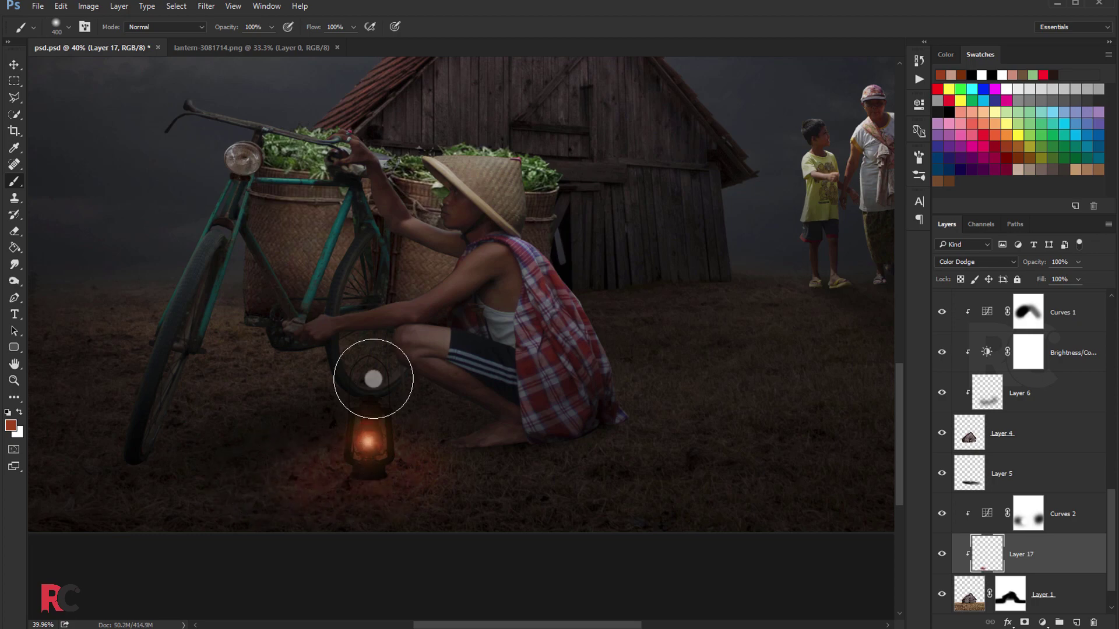
Step: Shift the warm glow's hue by +11 with Hue/Saturation
scroll(307, 341, "down", 2)
scroll(294, 341, "down", 2)
scroll(294, 346, "down", 1)
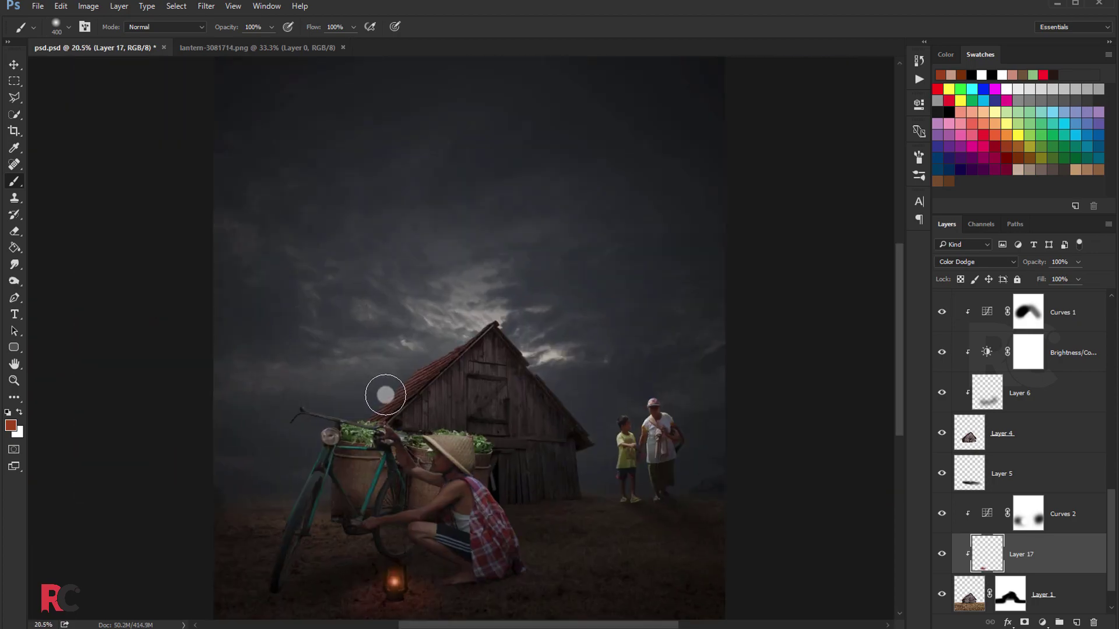
scroll(385, 395, "up", 1)
scroll(400, 407, "up", 2)
scroll(357, 400, "up", 1)
scroll(355, 400, "up", 1)
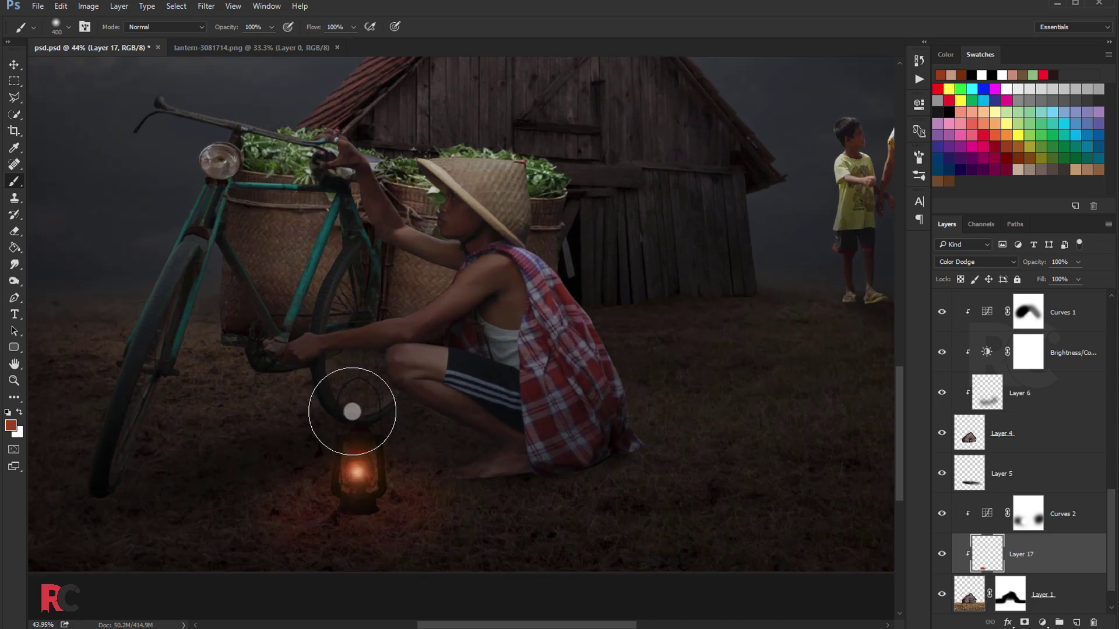
left_click_drag(353, 412, 357, 292)
left_click(14, 64)
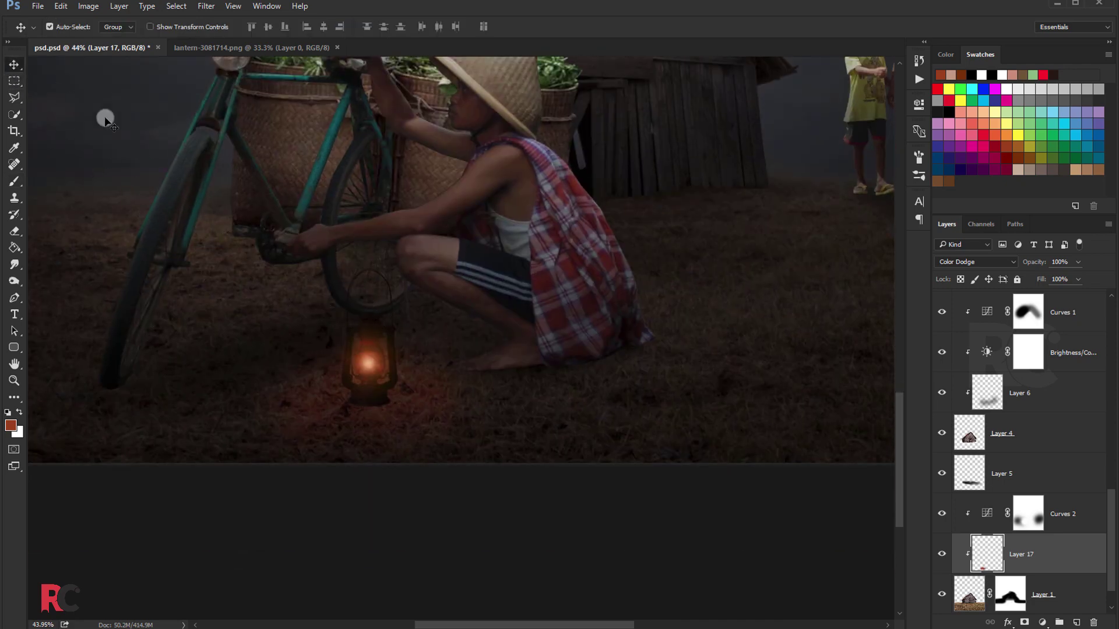
key("ctrl+u")
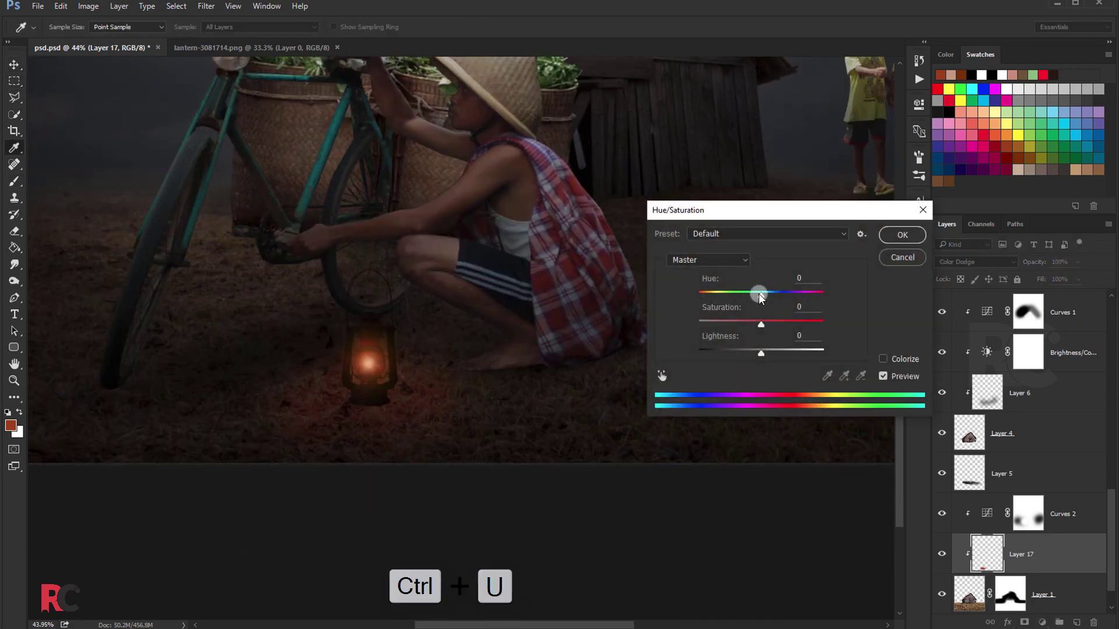
left_click_drag(761, 296, 770, 297)
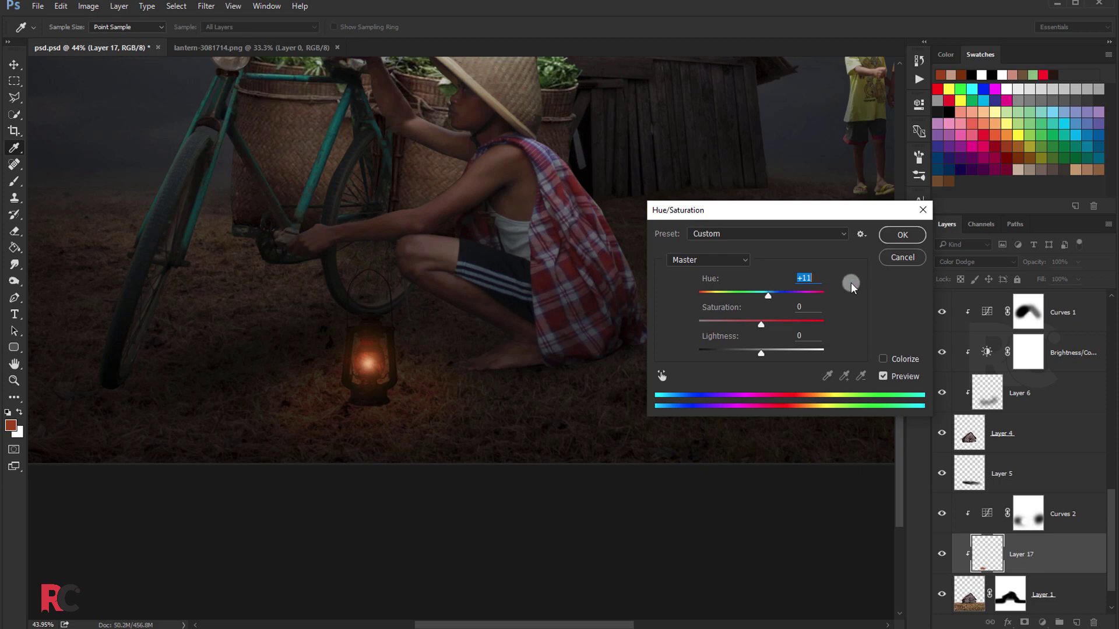
left_click(901, 235)
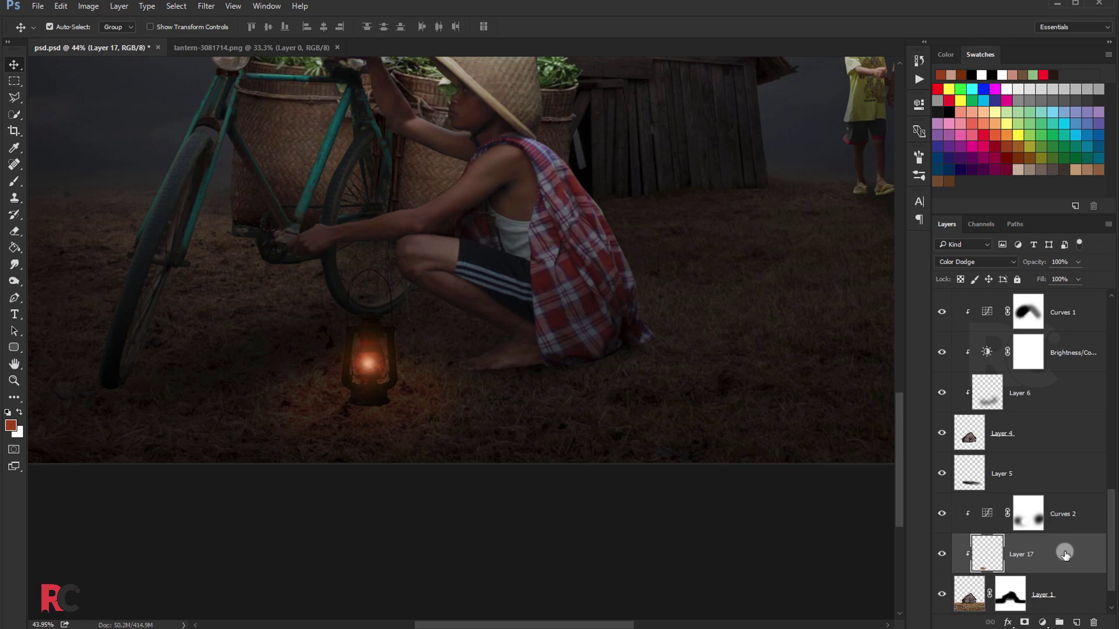
Step: Add a new empty layer for extra glow and set the foreground colour to light orange
left_click(1074, 617)
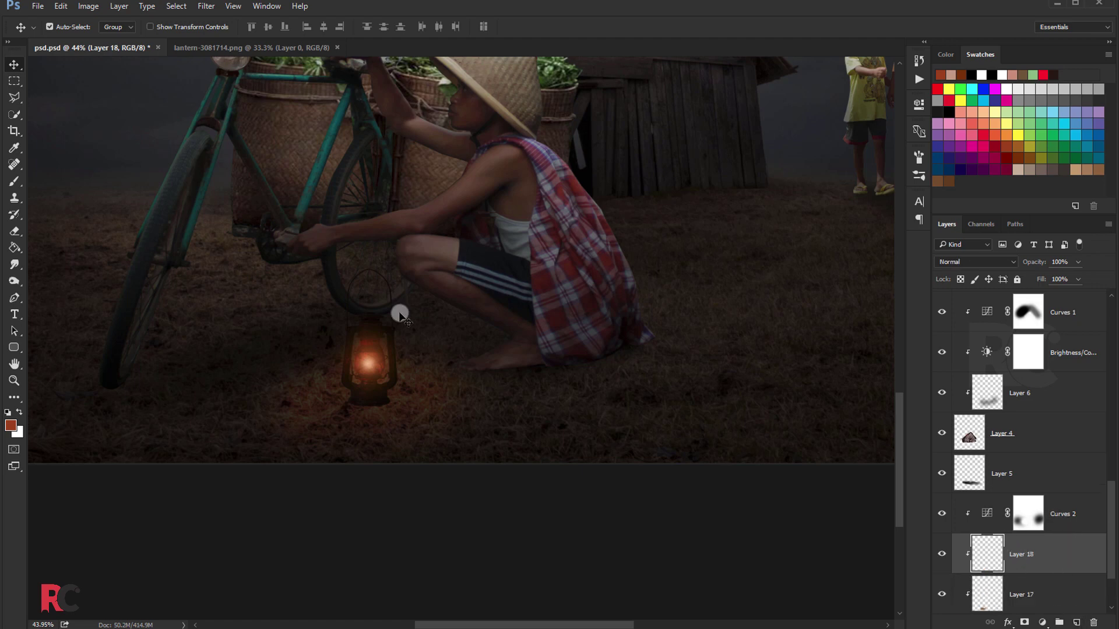
left_click(19, 183)
left_click(362, 378)
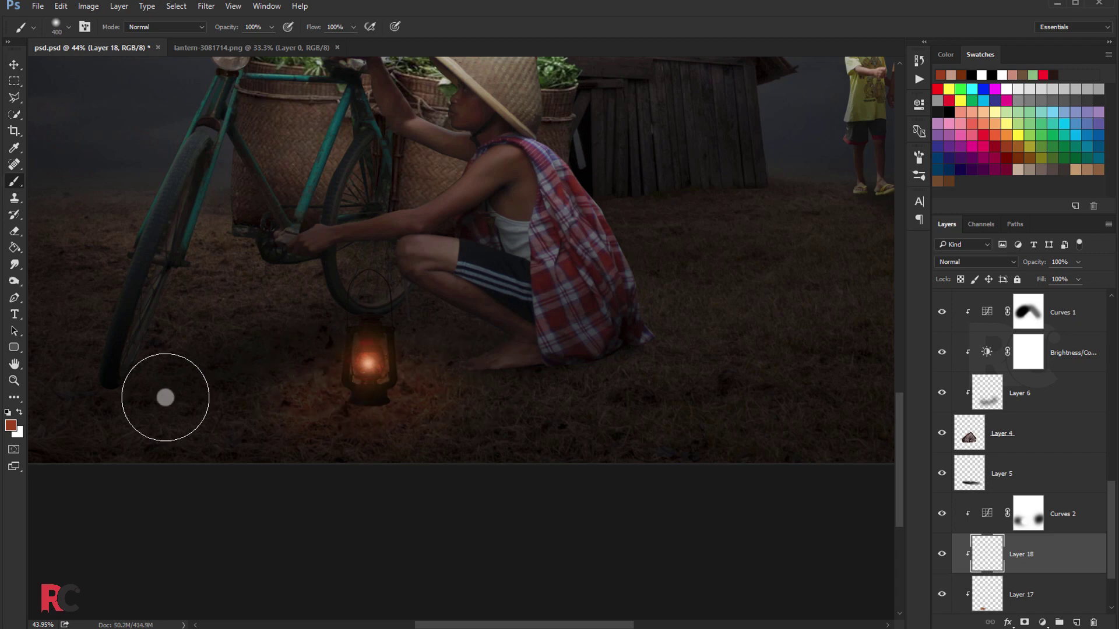
left_click(10, 425)
left_click(782, 425)
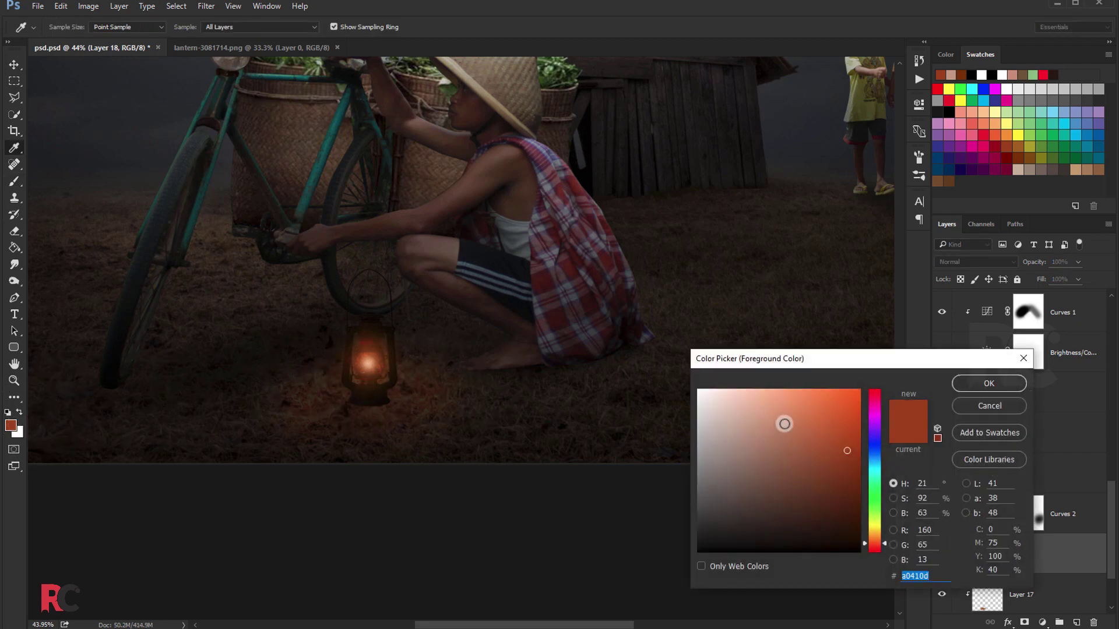
left_click(965, 389)
Step: Set the layer to Color Dodge, brush glow over the lantern, and fade it to 26%
left_click(958, 263)
left_click(954, 357)
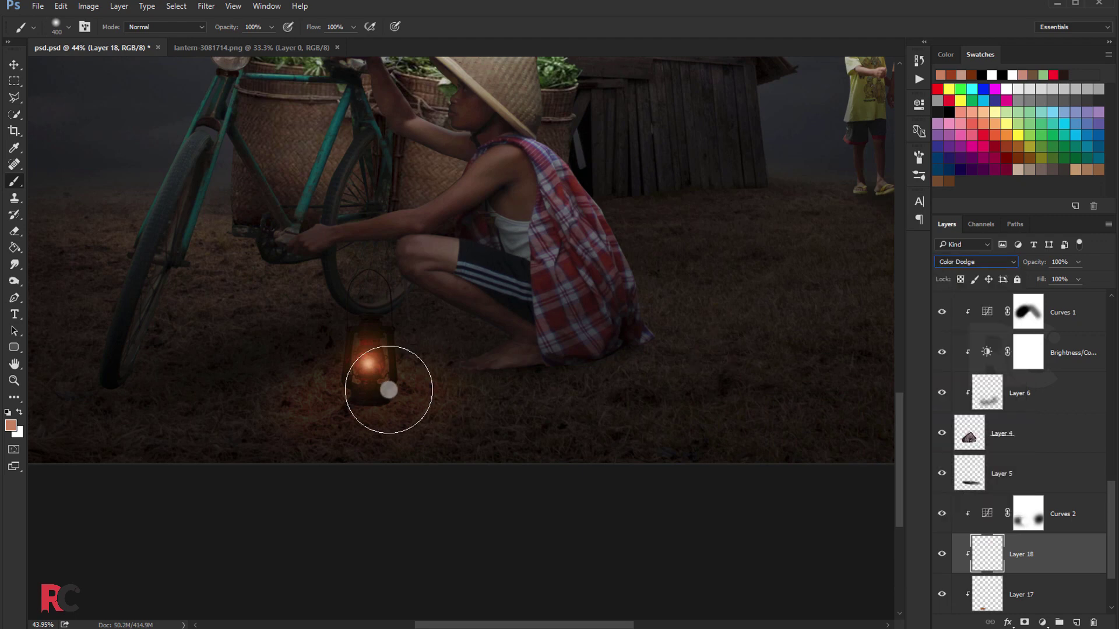
mouse_move(387, 387)
left_mouse_down()
mouse_move(369, 380)
mouse_move(407, 387)
mouse_move(348, 404)
mouse_move(407, 395)
mouse_move(350, 392)
left_mouse_up()
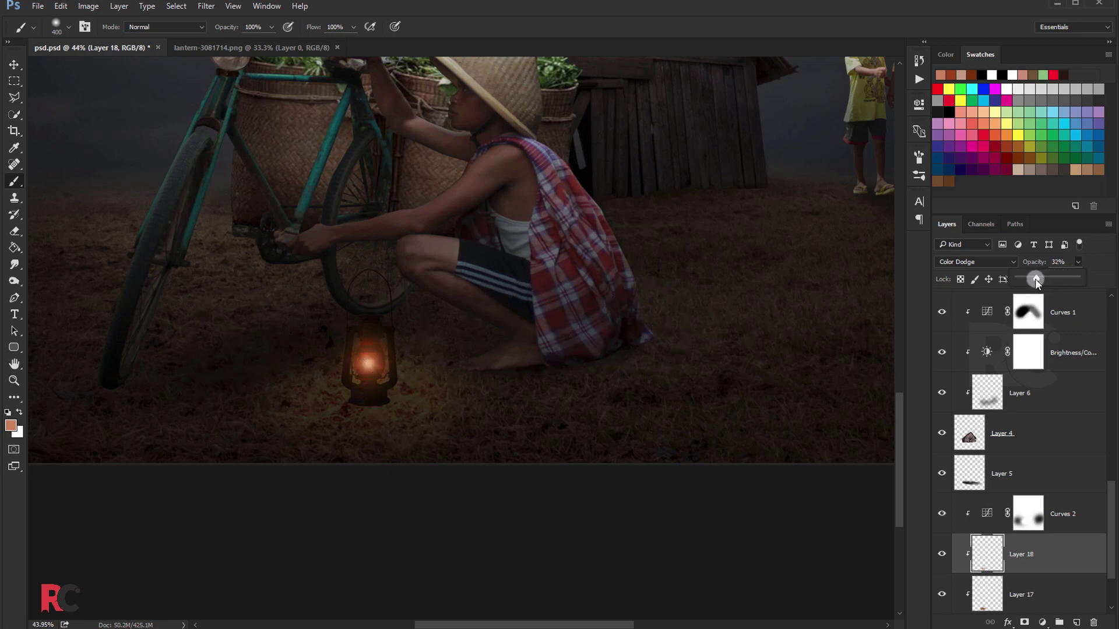
left_click_drag(1035, 278, 1033, 279)
scroll(555, 345, "down", 2)
scroll(493, 305, "down", 2)
scroll(462, 298, "down", 2)
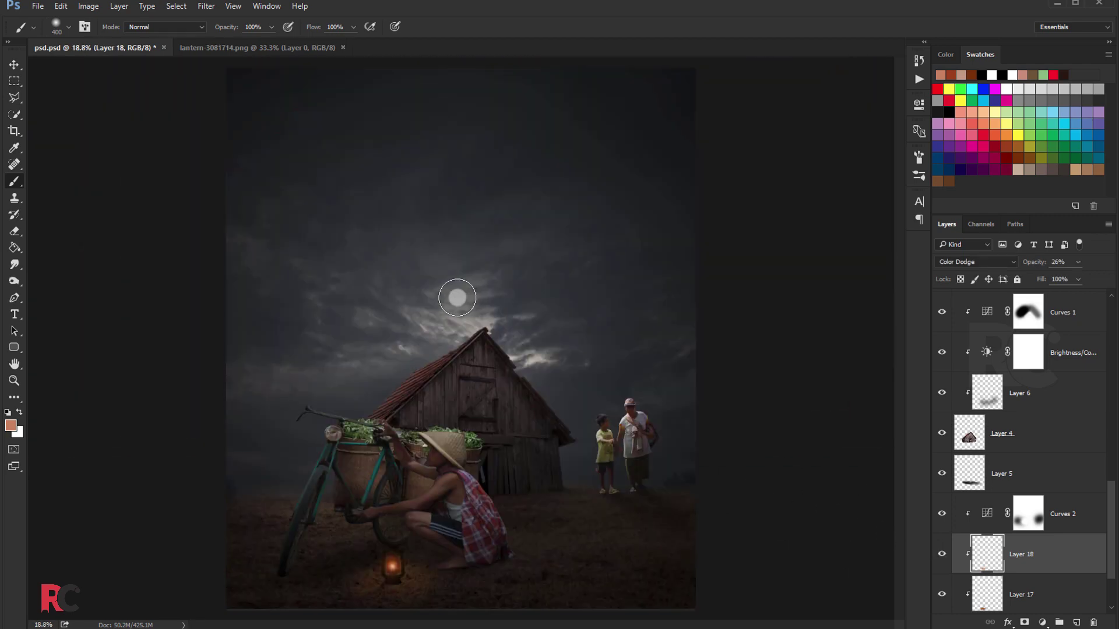
Step: Compare the composite with Layer 13 toggled off and back on
left_click(16, 65)
scroll(437, 525, "up", 1)
scroll(437, 524, "up", 1)
scroll(437, 525, "up", 2)
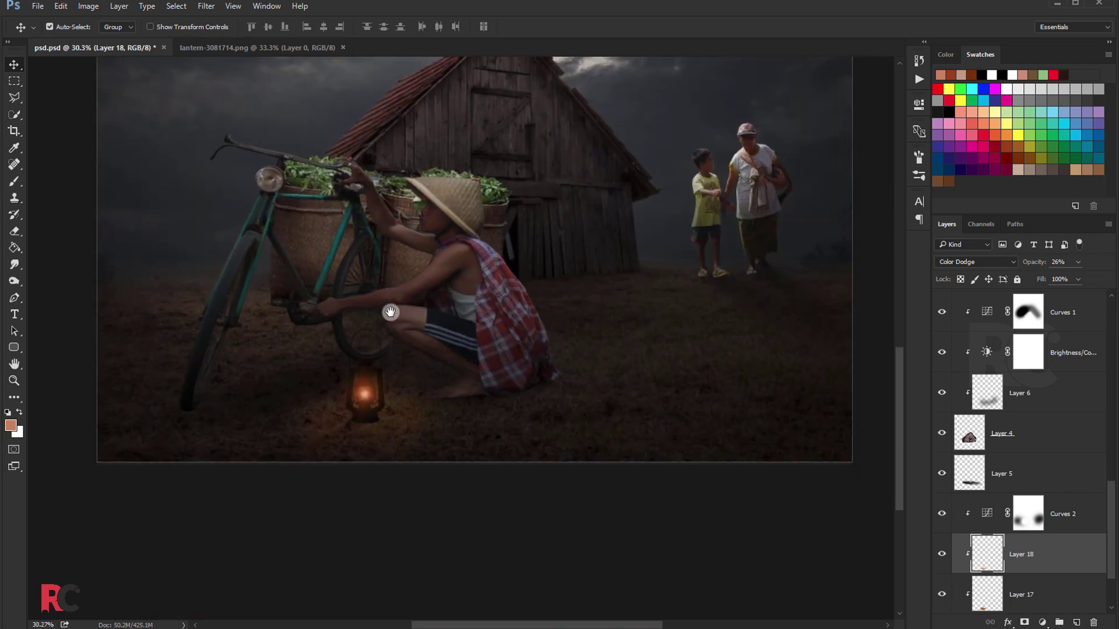
scroll(398, 390, "up", 2)
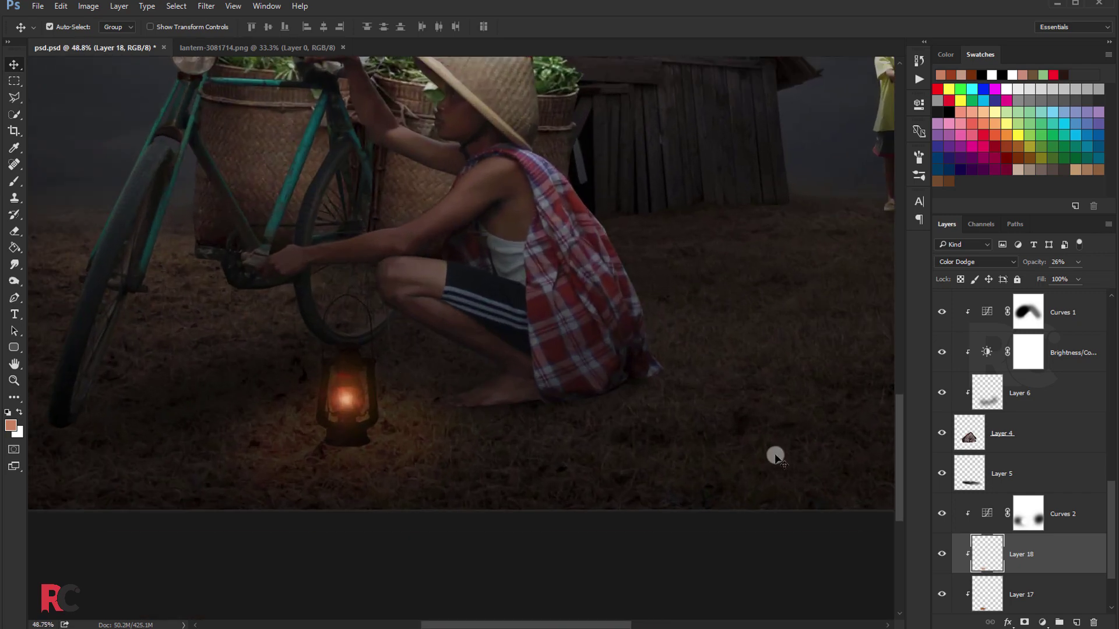
scroll(1017, 452, "down", 2)
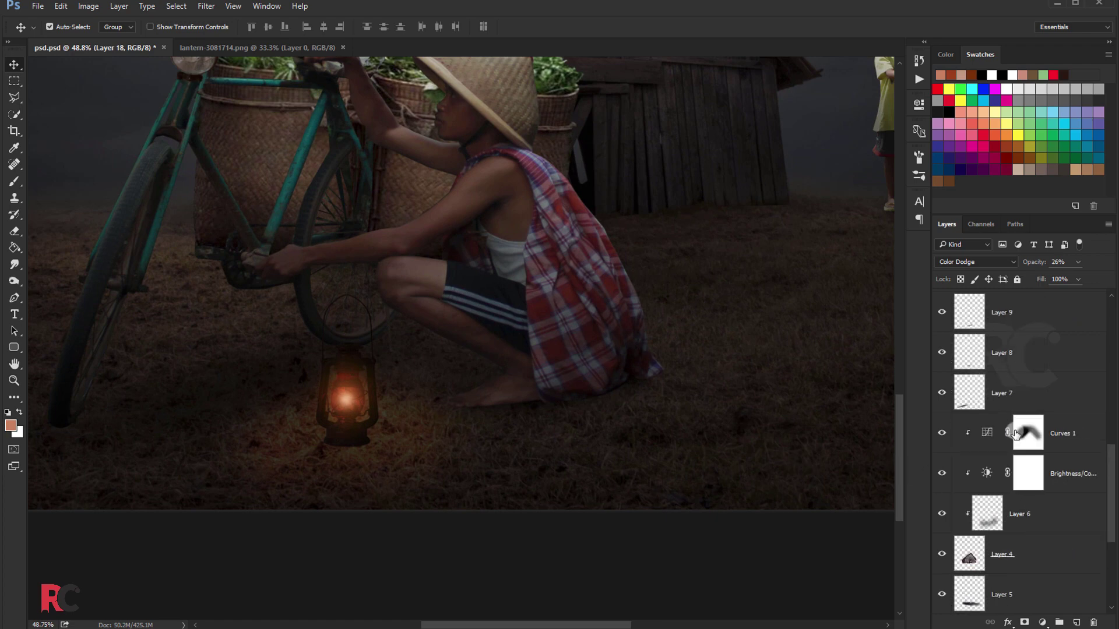
scroll(1014, 450, "down", 2)
scroll(1011, 448, "down", 2)
scroll(995, 535, "up", 3)
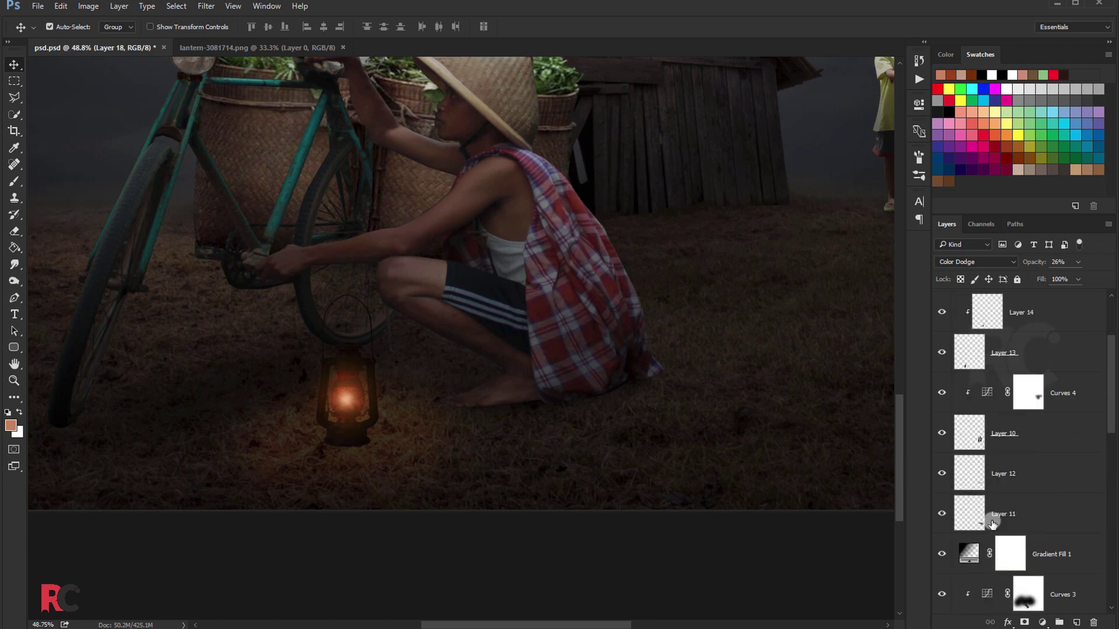
scroll(995, 473, "up", 3)
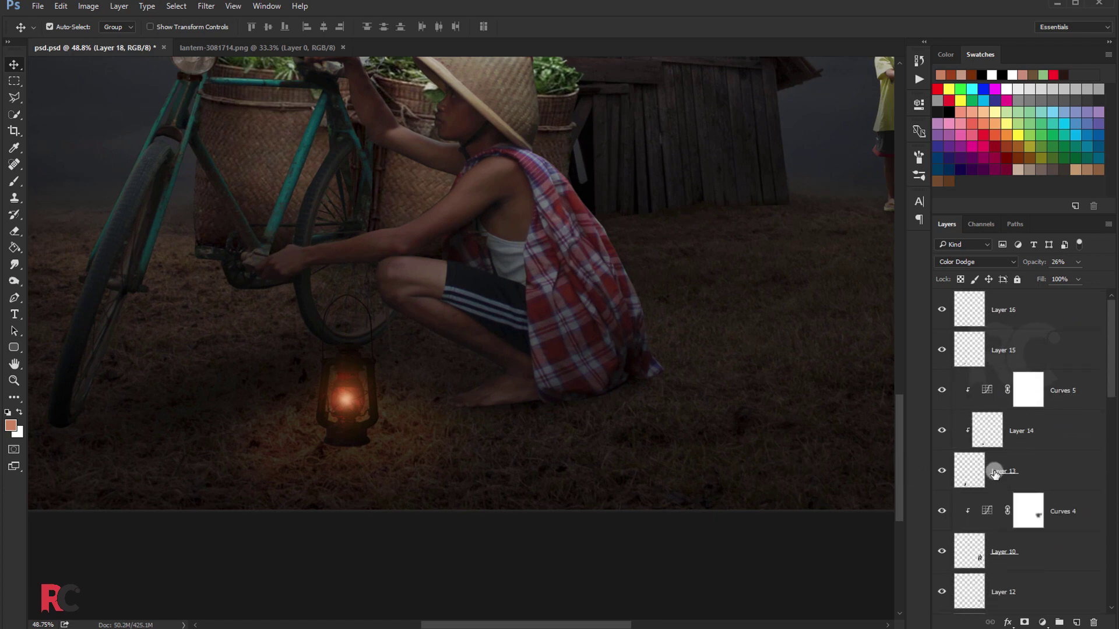
left_click(941, 471)
Step: On a new layer above Curves 4, paint a small black shadow beneath the lantern at about 40% opacity
left_click(1080, 522)
left_click(1074, 620)
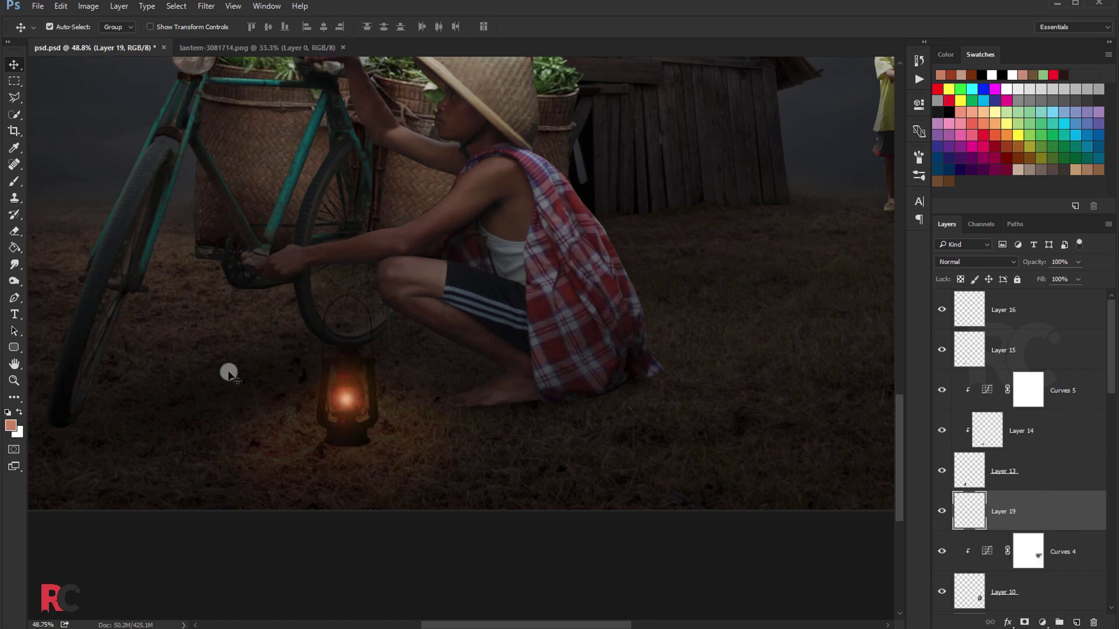
left_click(14, 182)
left_click(11, 415)
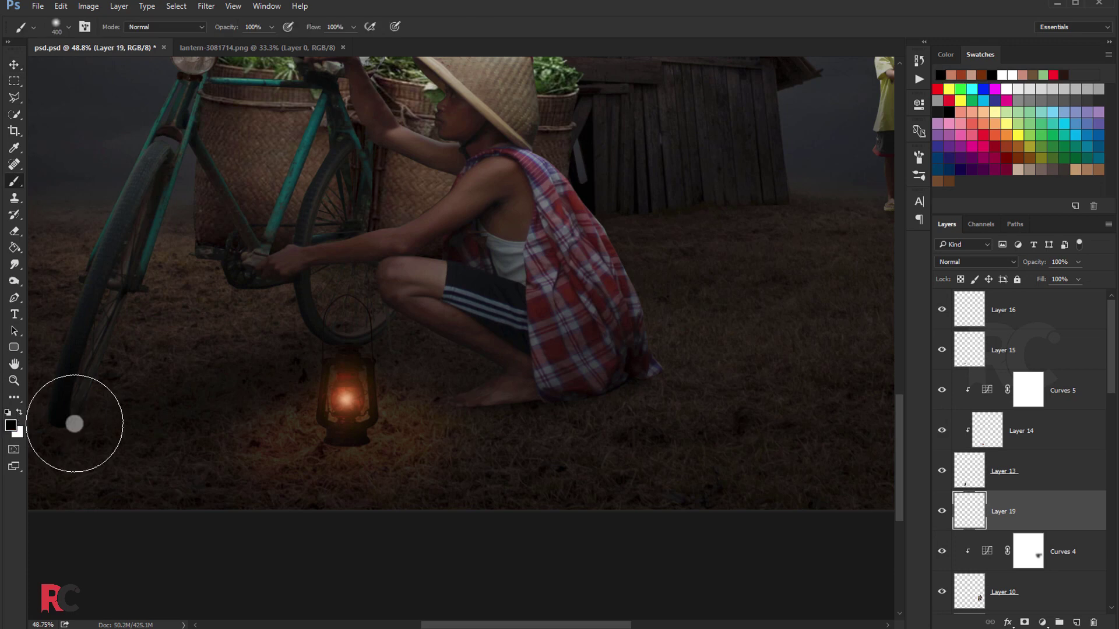
key("bracketleft")
key("bracketleft")
key("bracketleft")
key("bracketleft")
key("bracketleft")
key("bracketleft")
key("bracketleft")
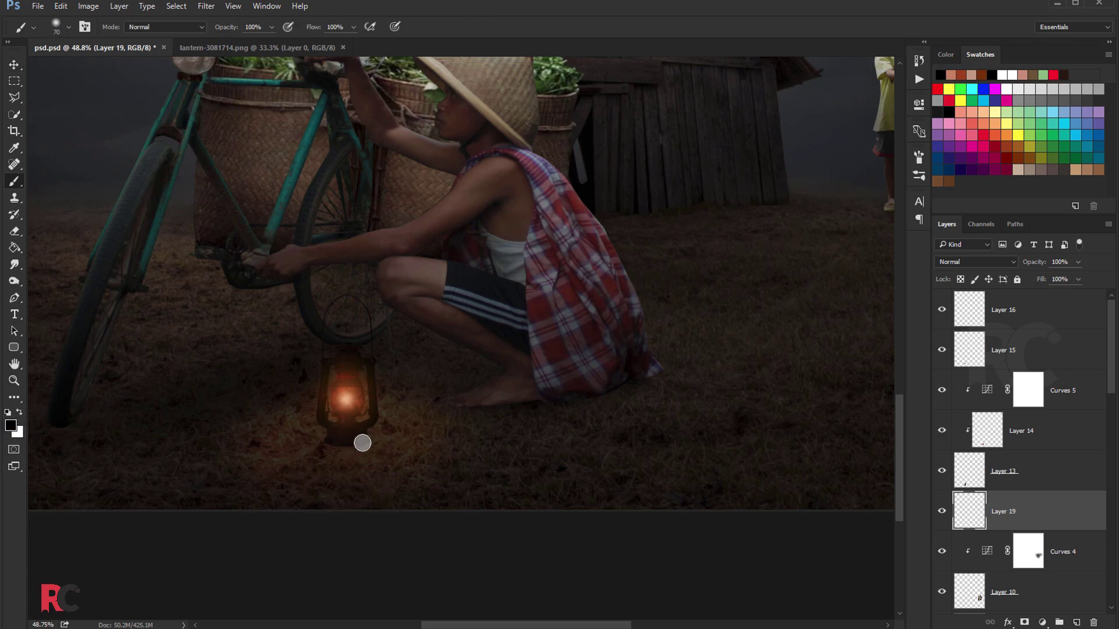
mouse_move(362, 443)
left_mouse_down()
mouse_move(333, 445)
mouse_move(337, 462)
mouse_move(365, 444)
mouse_move(334, 481)
left_mouse_up()
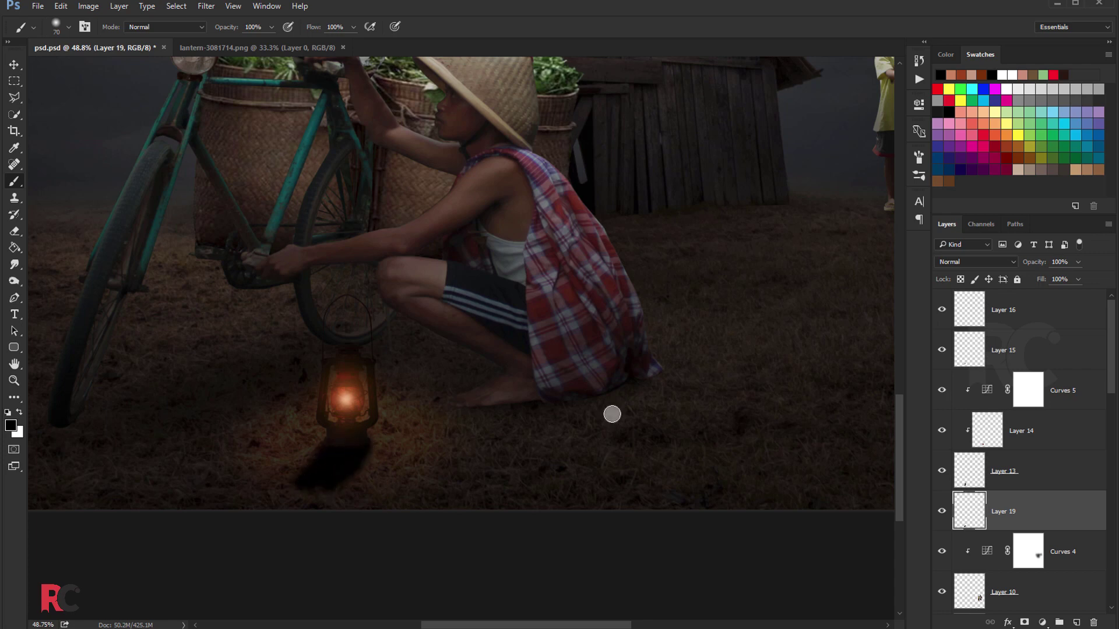
left_click_drag(1044, 281, 1037, 277)
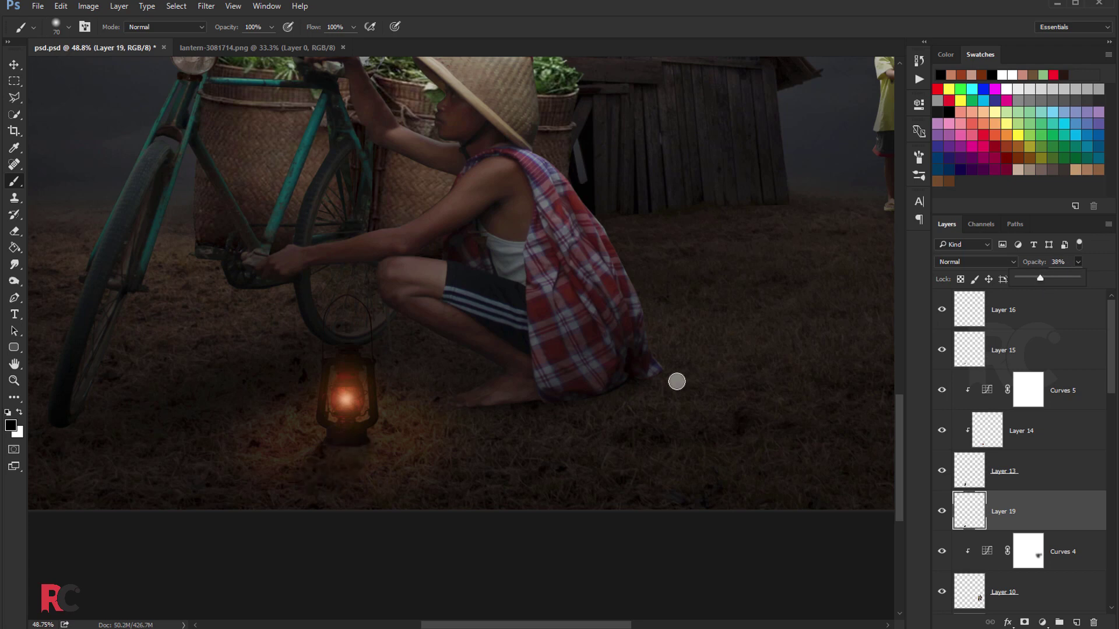
key("e")
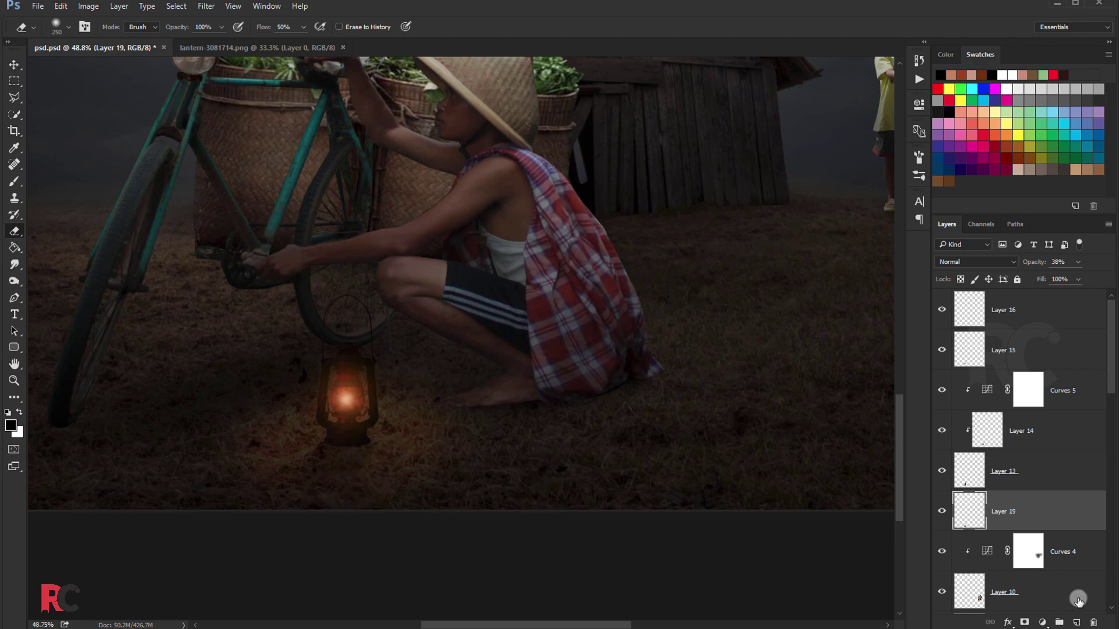
Step: Paint black under the lantern base on another new layer
left_click(1077, 623)
left_click(19, 186)
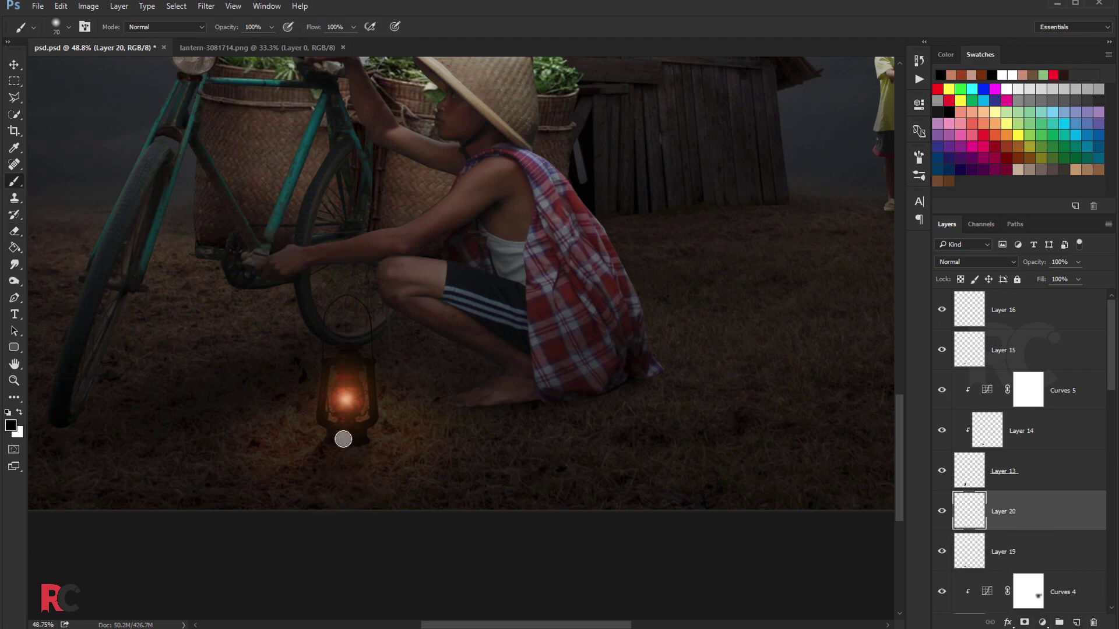
scroll(343, 439, "up", 2)
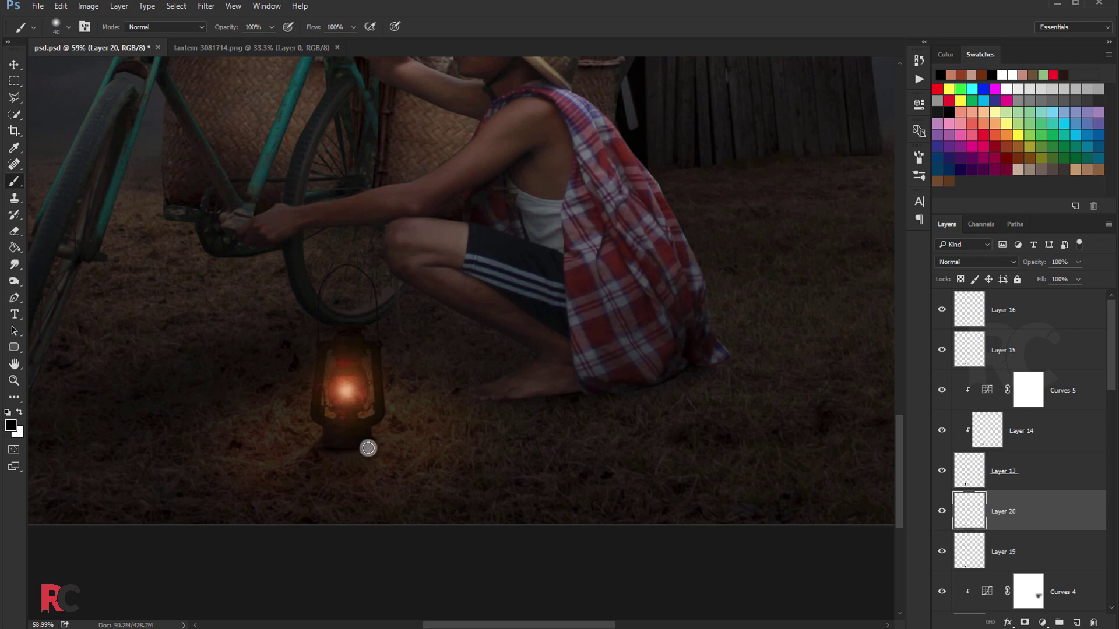
left_click_drag(368, 448, 335, 454)
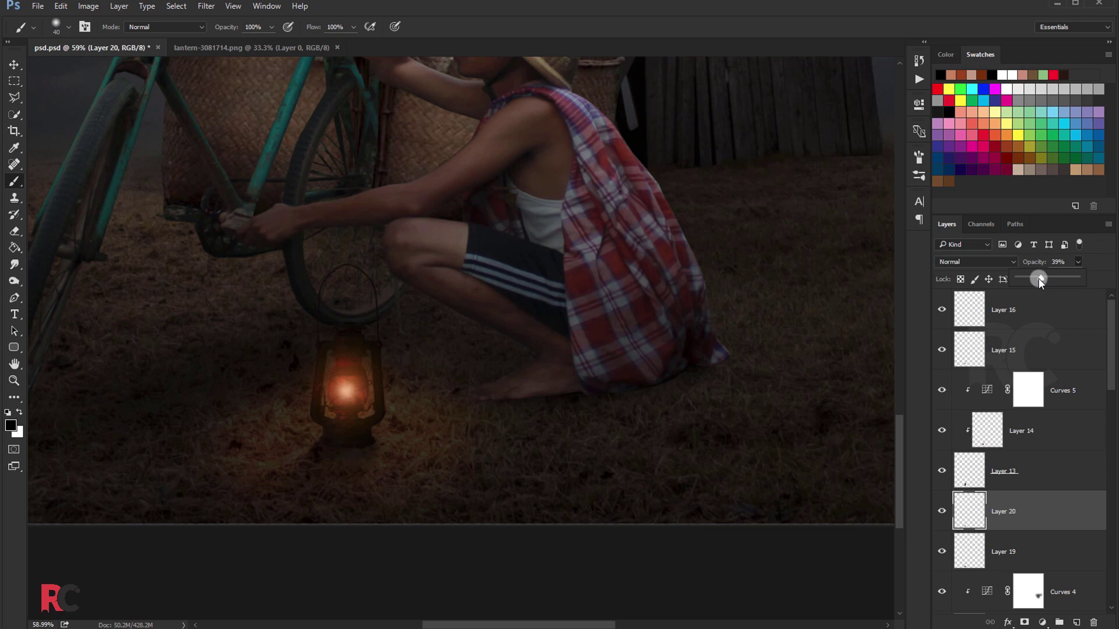
Step: Fade the extra shadow to about 51% opacity and zoom out to check it
scroll(400, 287, "down", 3)
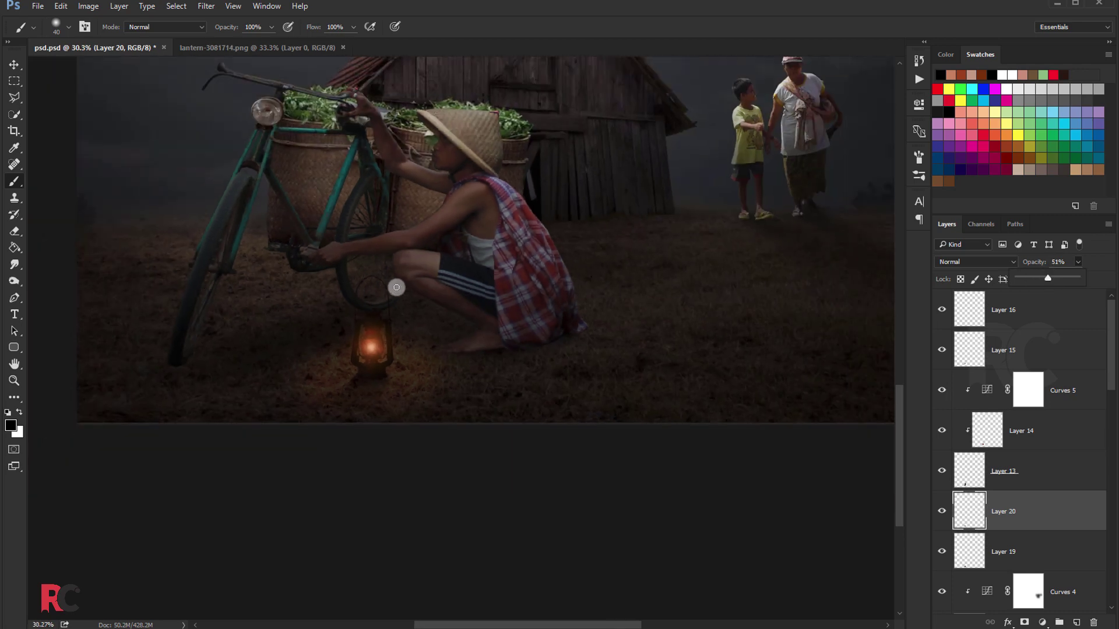
scroll(396, 286, "down", 2)
scroll(383, 281, "down", 1)
scroll(383, 281, "down", 1)
scroll(324, 296, "up", 1)
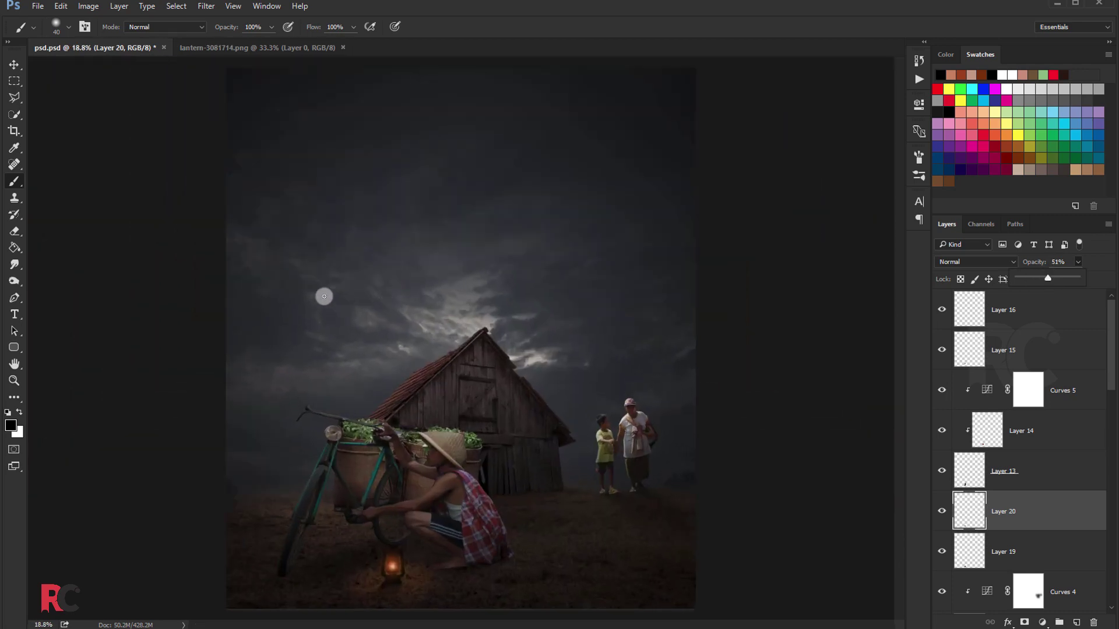
left_click(19, 69)
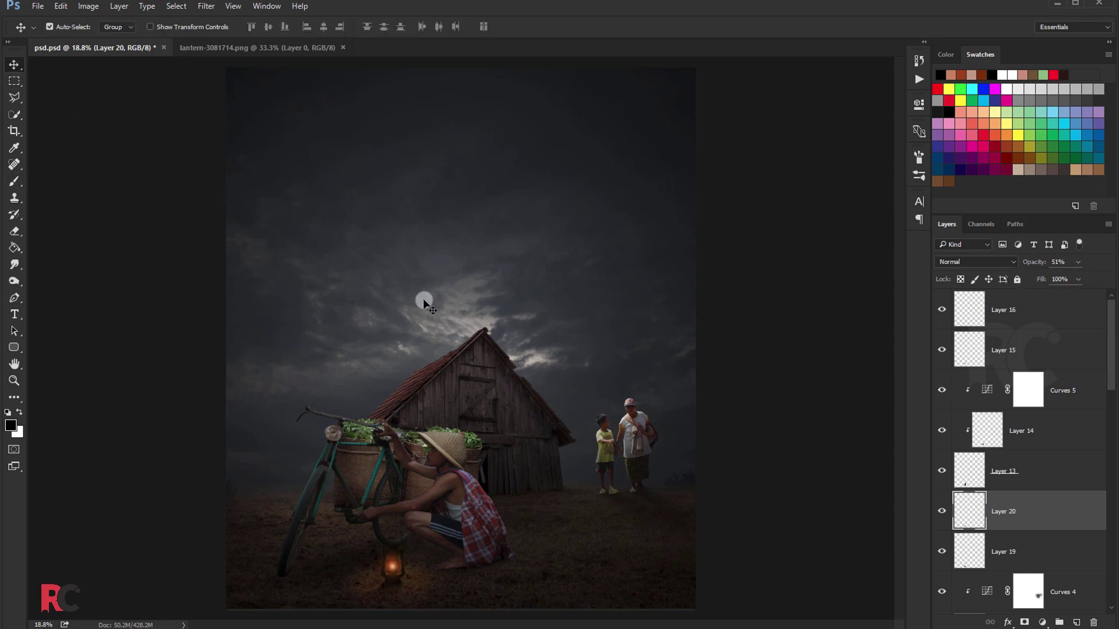
scroll(429, 409, "up", 1)
scroll(441, 448, "down", 3)
scroll(415, 268, "up", 2)
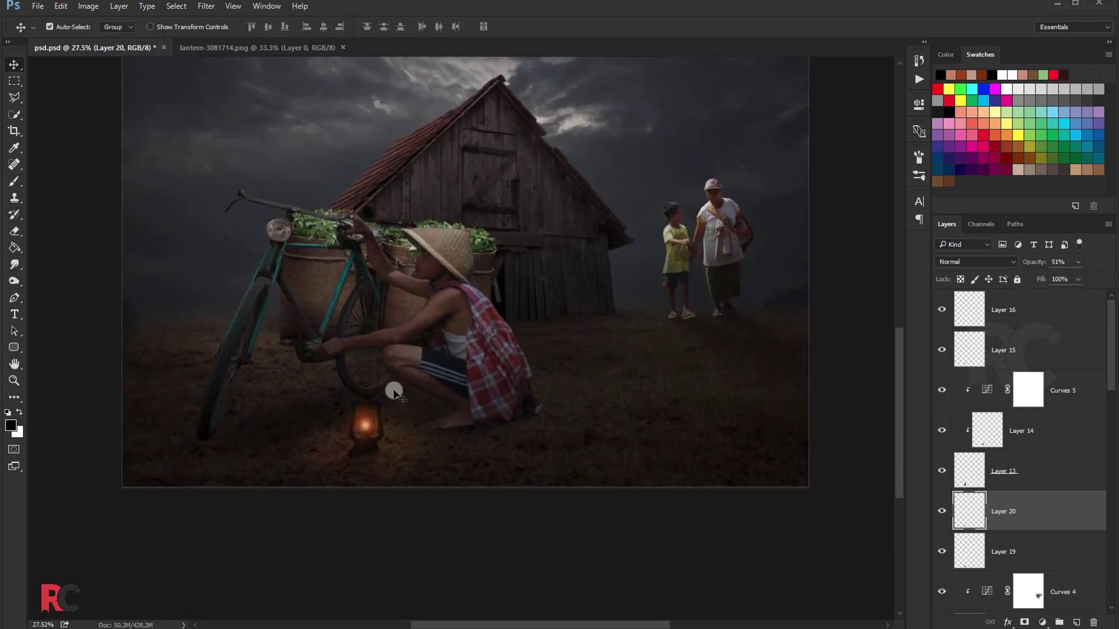
scroll(392, 387, "up", 3)
Step: Compare Curves 5 on and off and slightly reshape its curve
left_click(986, 391)
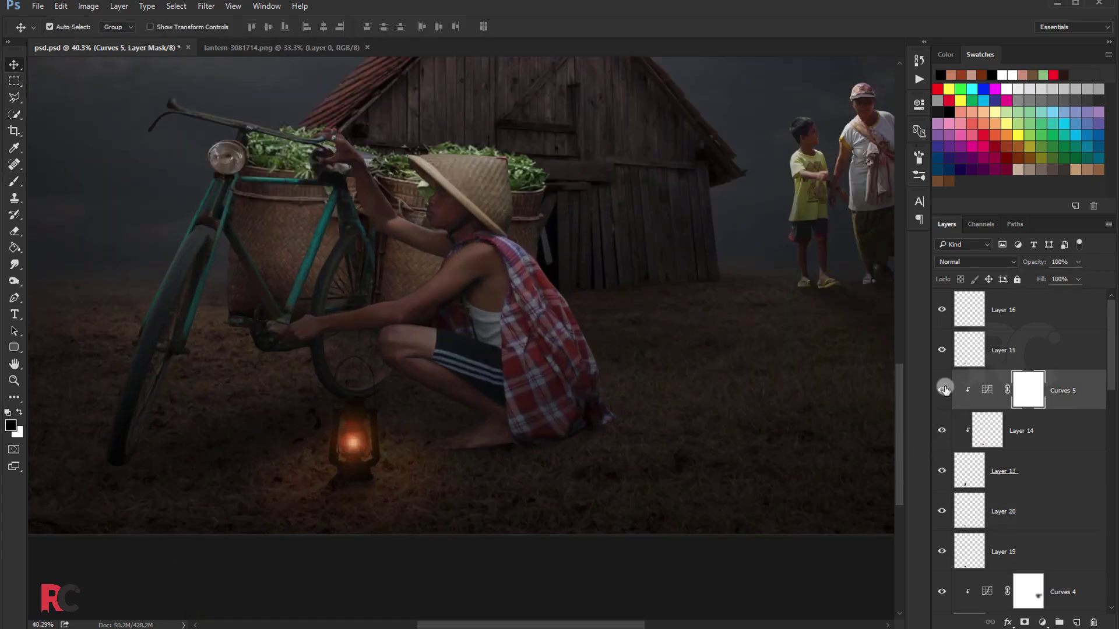
left_click(942, 390)
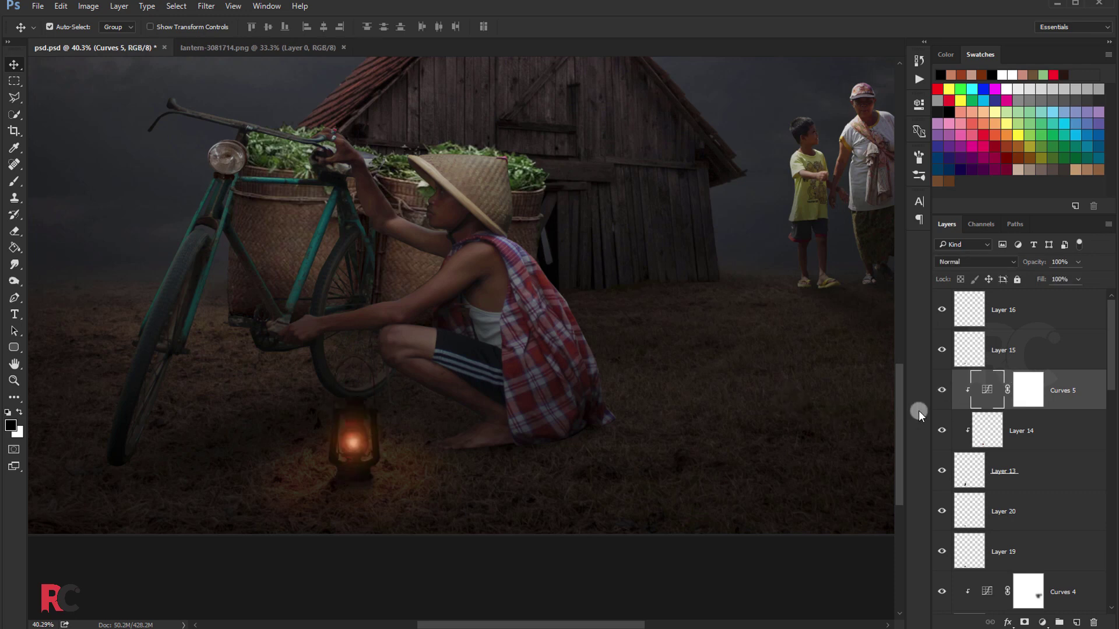
double_click(986, 390)
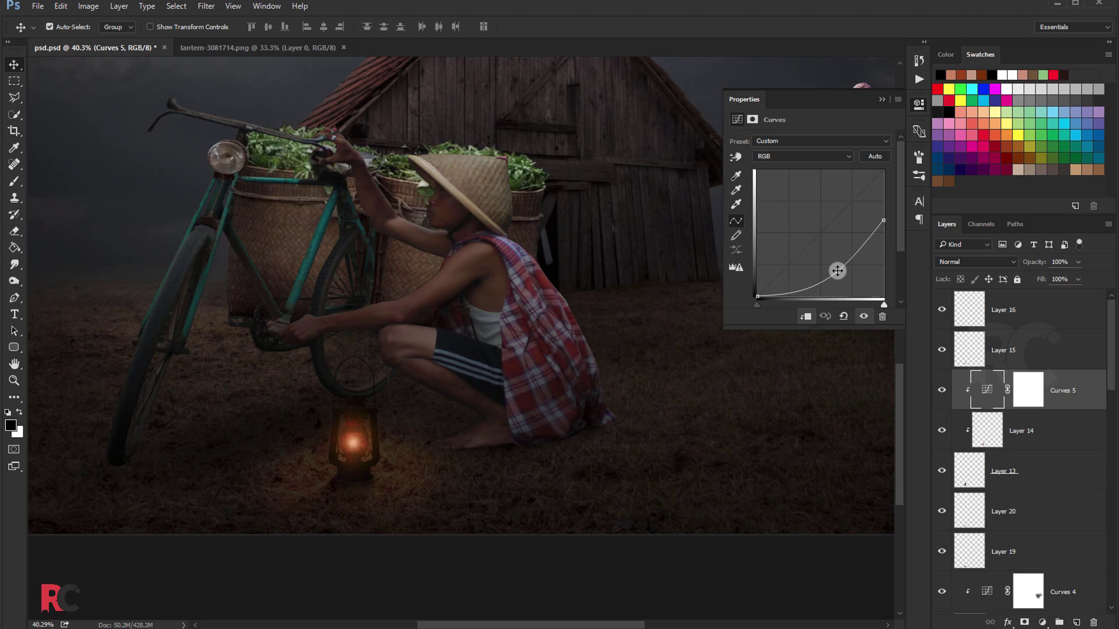
left_click_drag(837, 271, 835, 268)
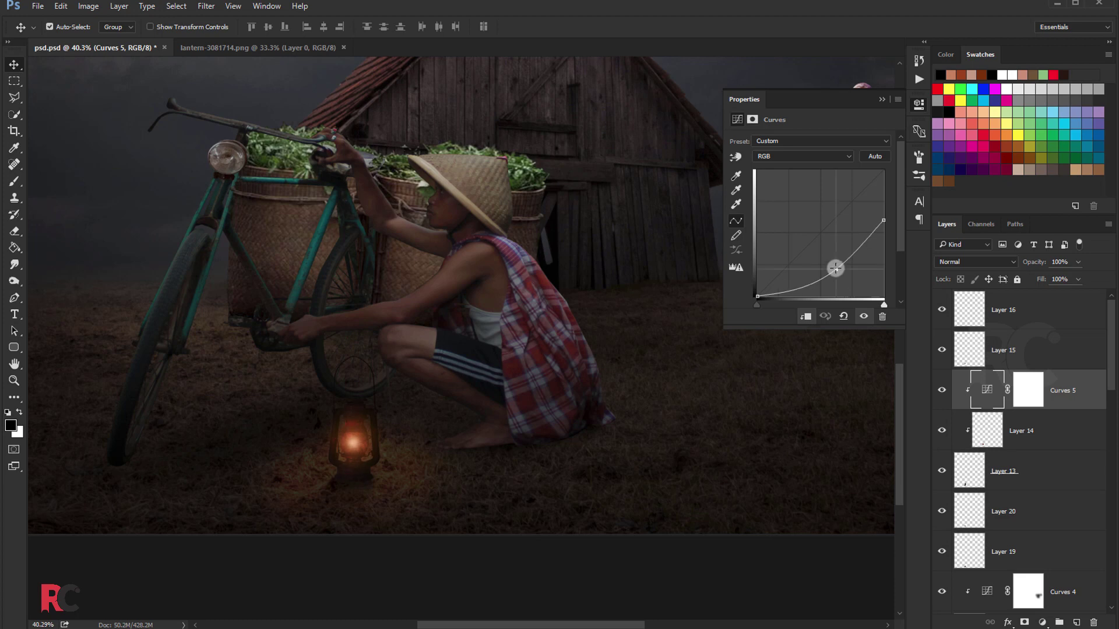
left_click(877, 100)
Step: Select Layer 16 and save the composite
scroll(537, 282, "down", 1)
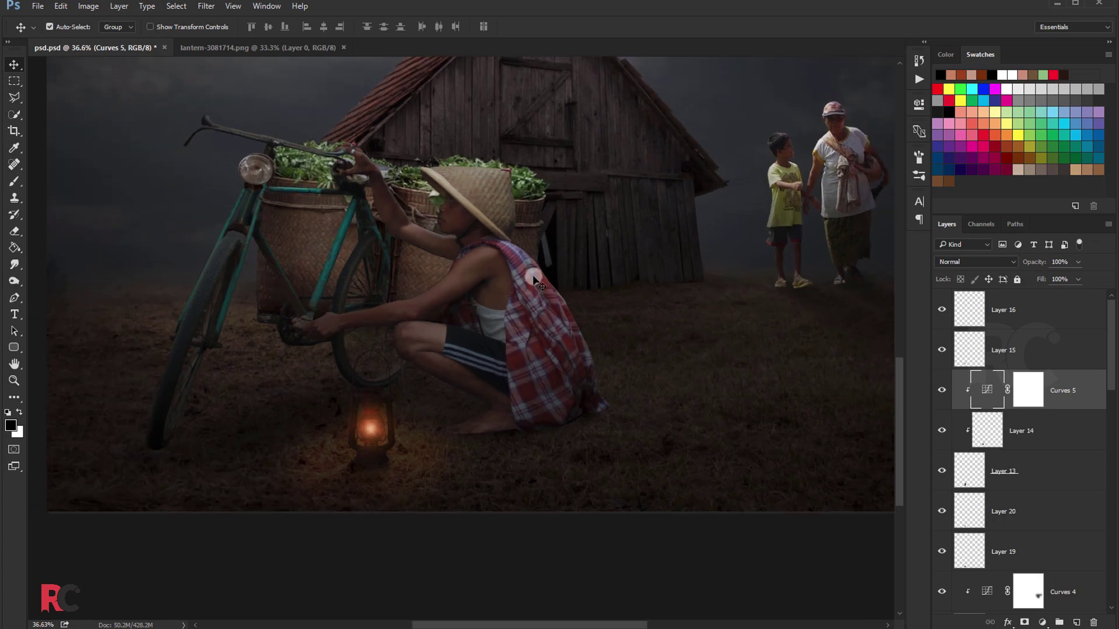
scroll(537, 282, "down", 1)
scroll(537, 282, "up", 2)
scroll(542, 298, "down", 2)
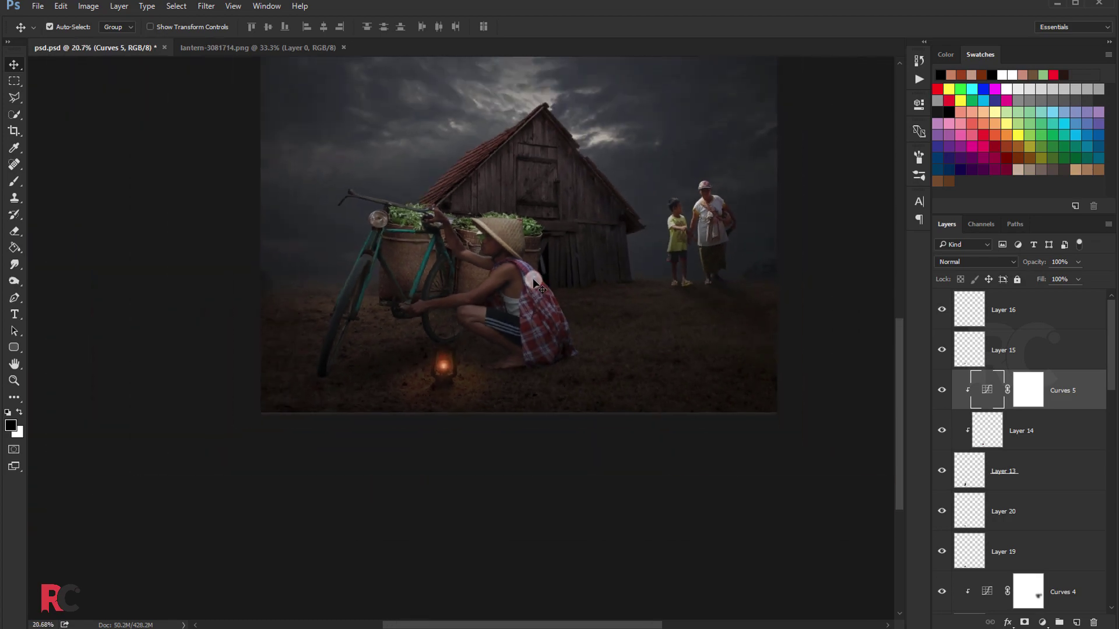
scroll(566, 326, "down", 2)
left_click(1012, 317)
scroll(507, 299, "down", 1)
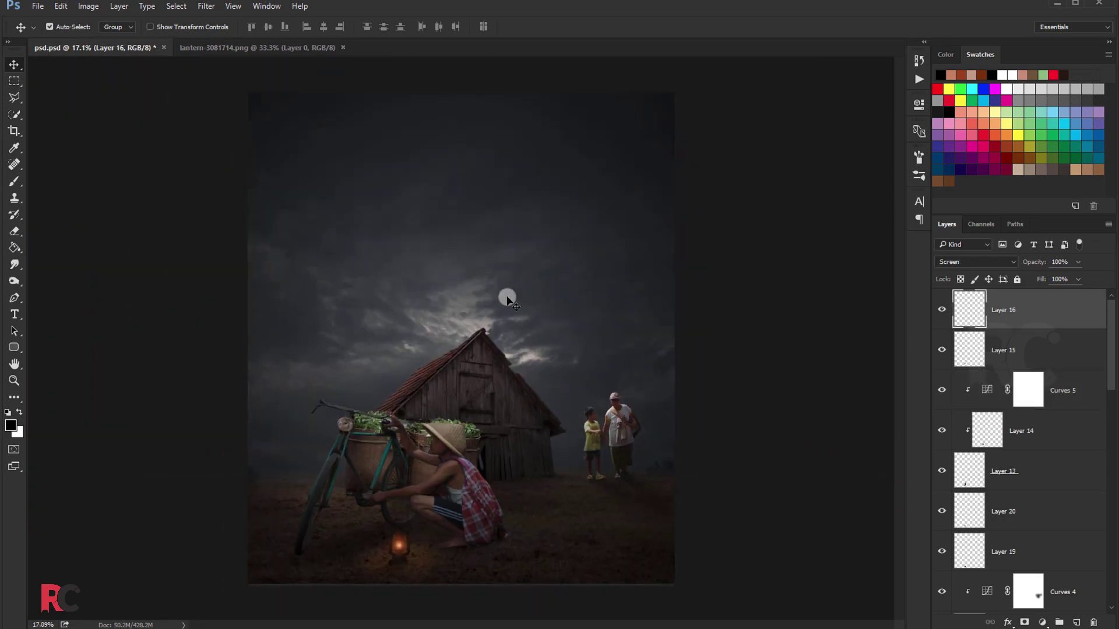
key("ctrl+s")
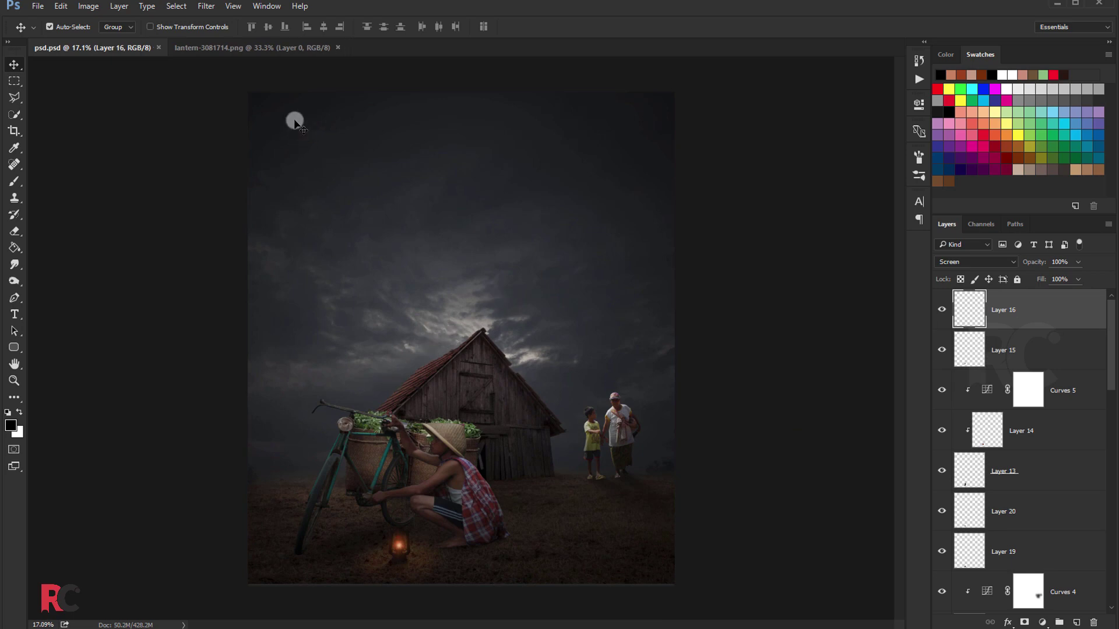
Step: Close the separate lantern image document
left_click(269, 54)
left_click(338, 47)
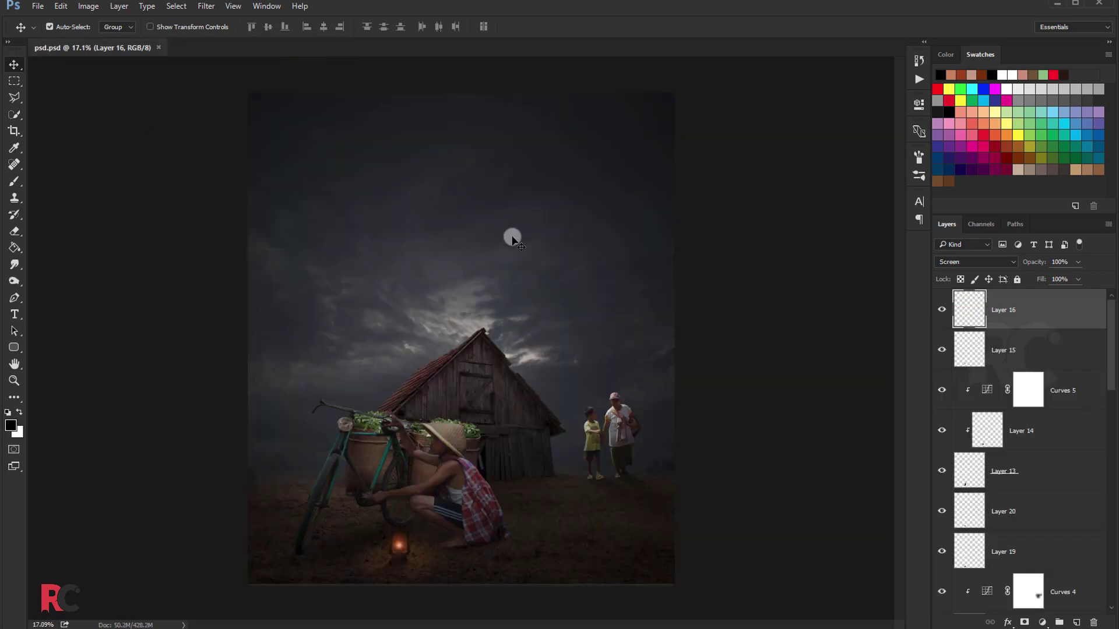
scroll(999, 465, "down", 3)
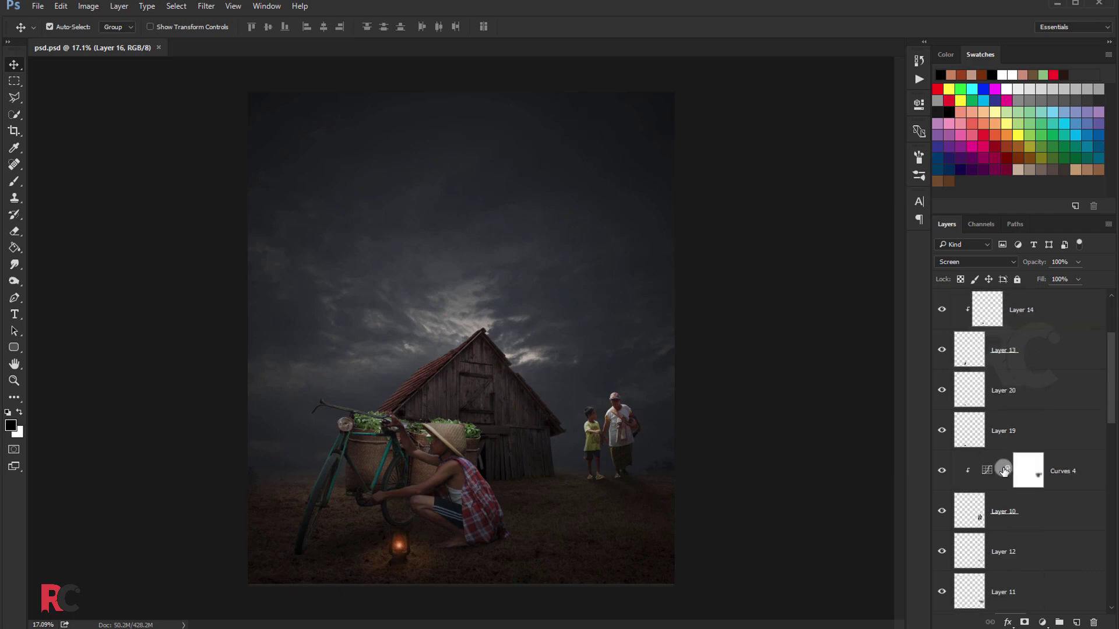
scroll(1006, 471, "down", 3)
scroll(1007, 471, "down", 2)
scroll(1011, 478, "down", 2)
scroll(1017, 486, "down", 2)
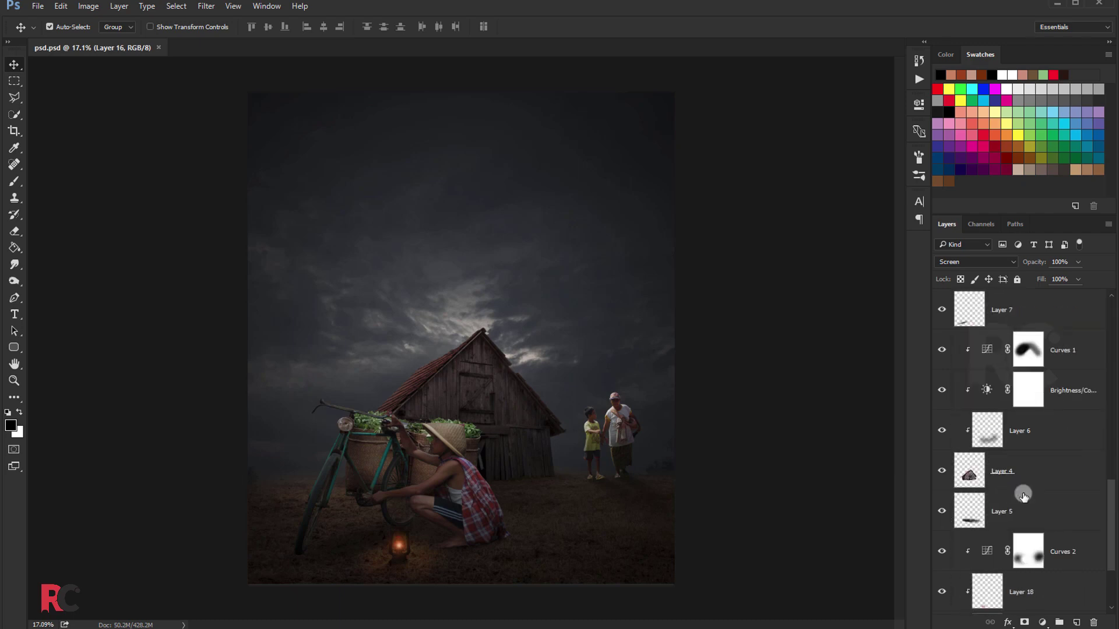
scroll(1024, 496, "down", 2)
scroll(1024, 496, "down", 1)
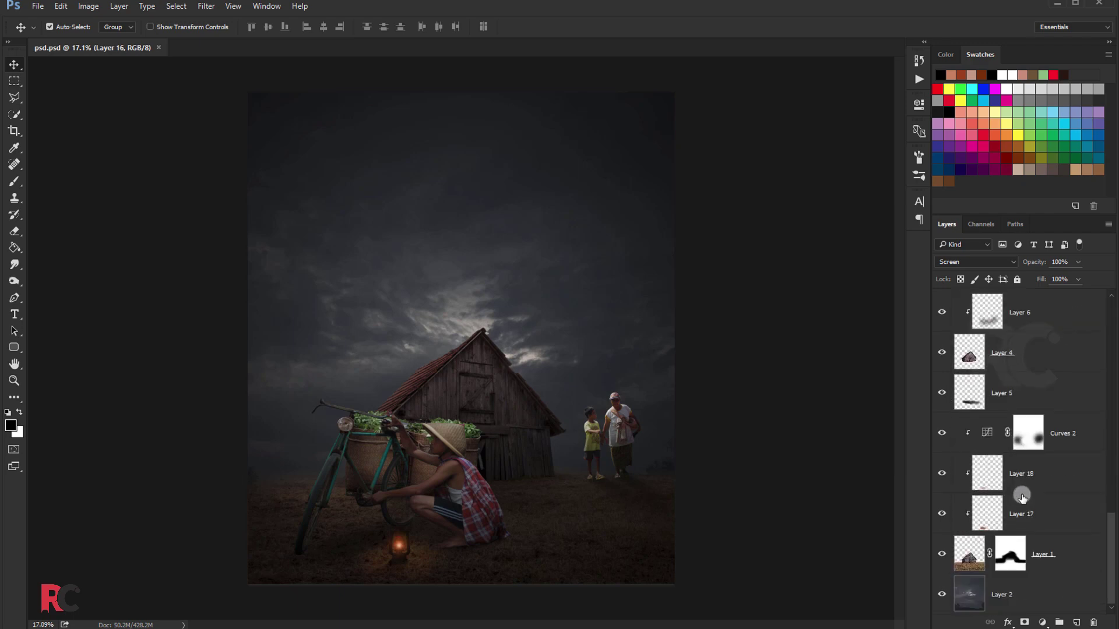
Step: Add a new layer above Layer 2 and set up a large brush in dark brown
left_click(1033, 594)
left_click(1075, 622)
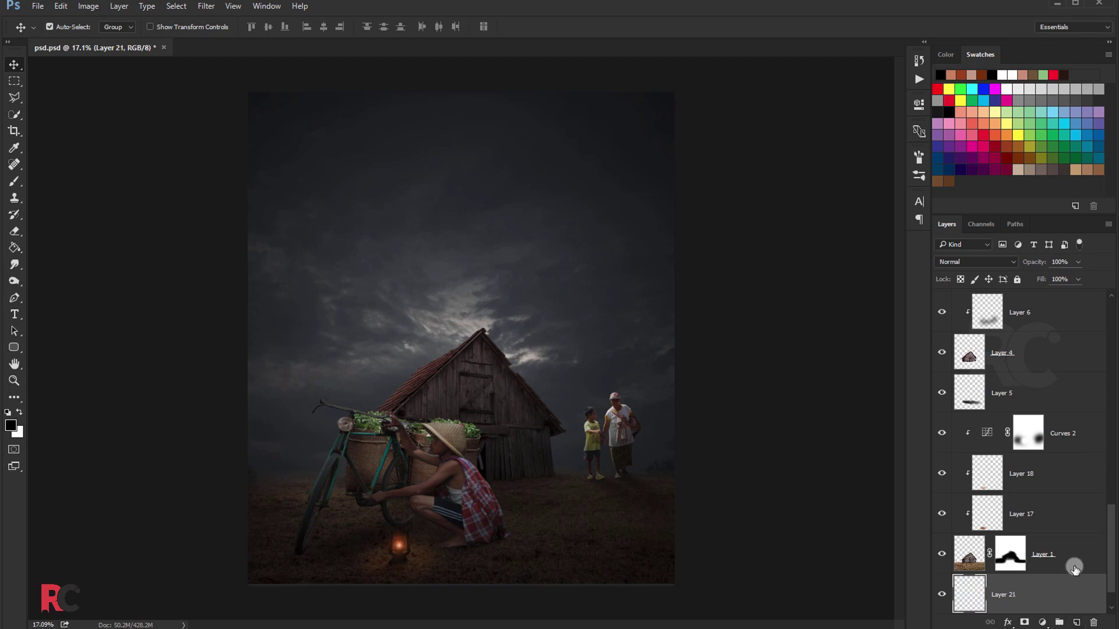
left_click(16, 181)
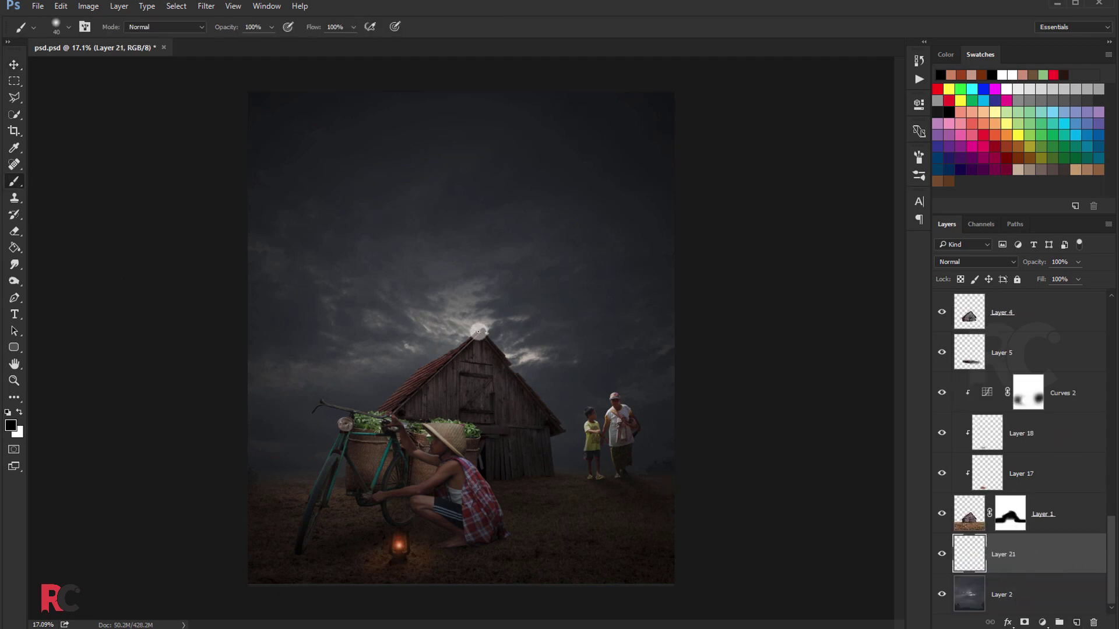
key("bracketright")
key("bracketright")
key("bracketright")
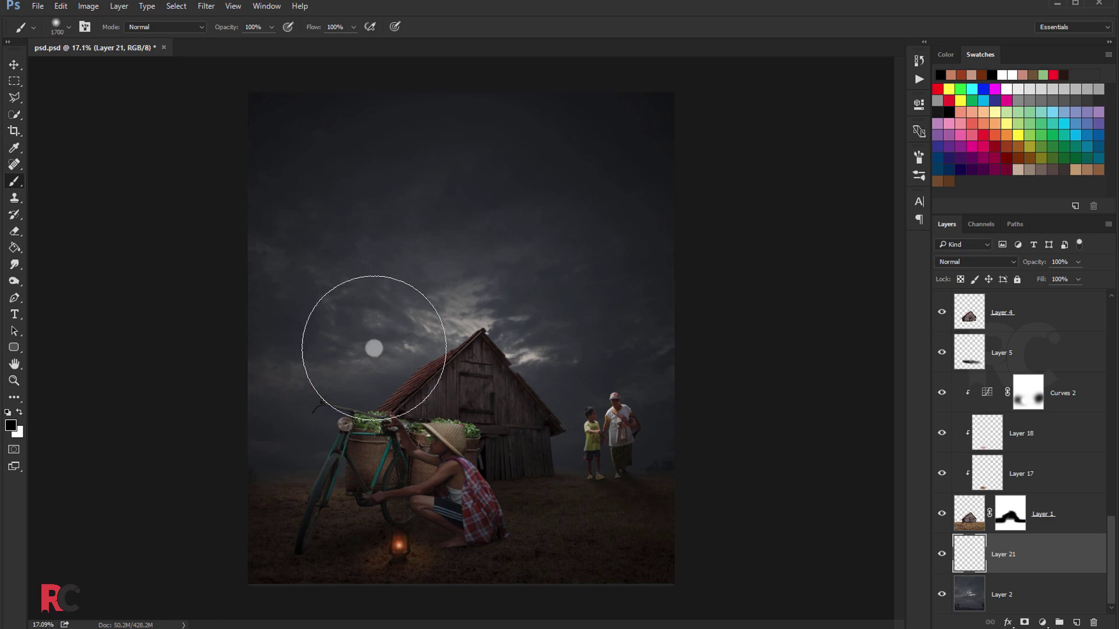
left_click(11, 429)
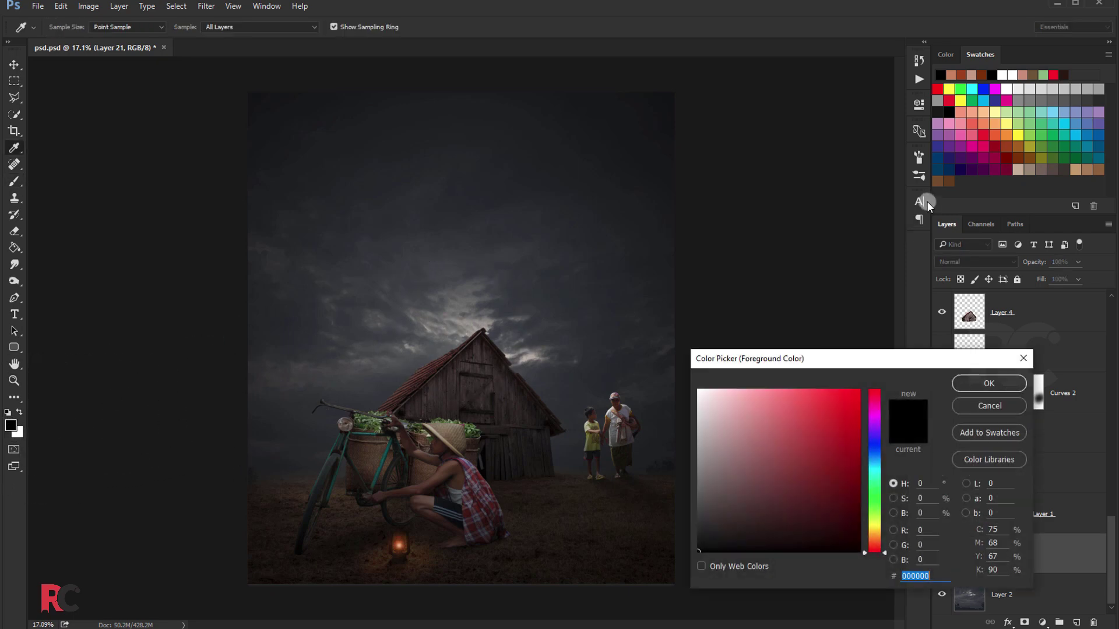
left_click(981, 75)
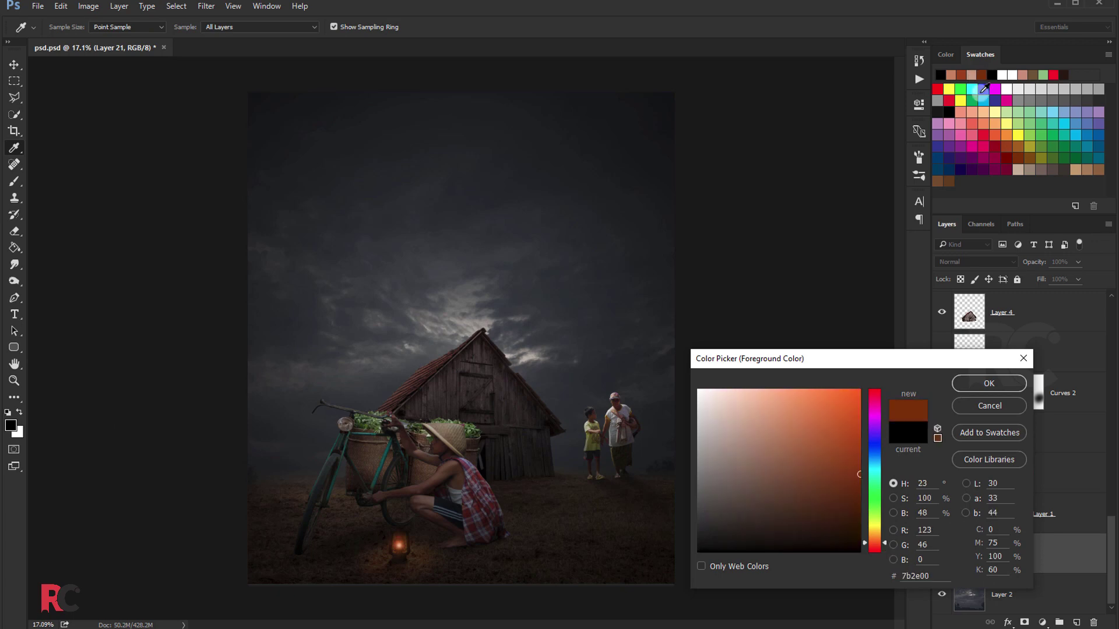
left_click(989, 383)
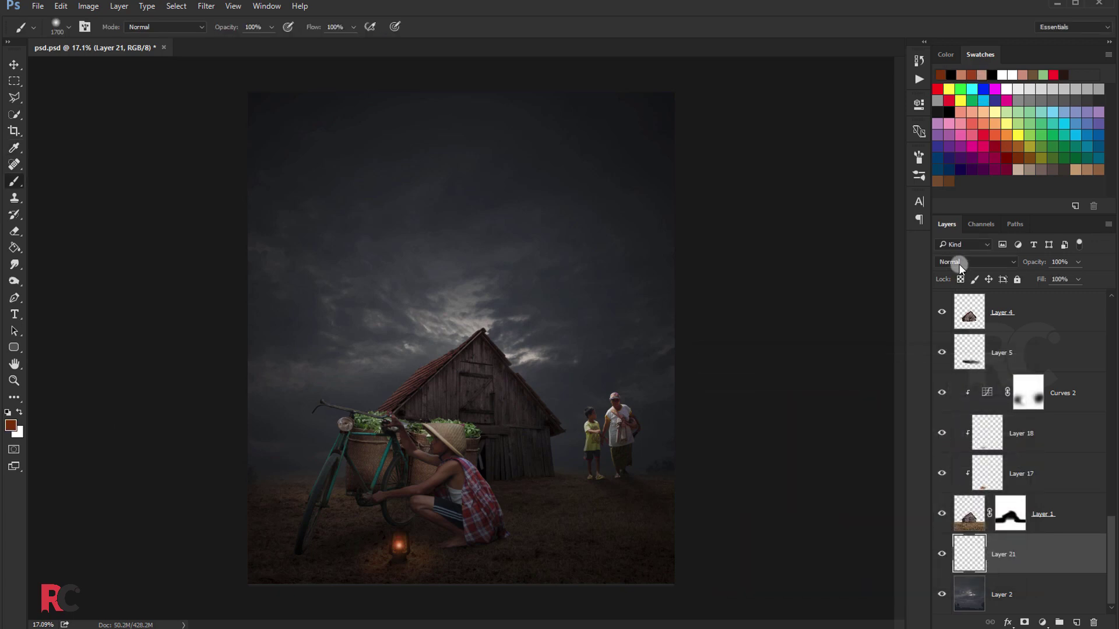
Step: Set the layer to Color Dodge and paint glow behind the barn's roof peak
left_click(960, 263)
left_click(955, 358)
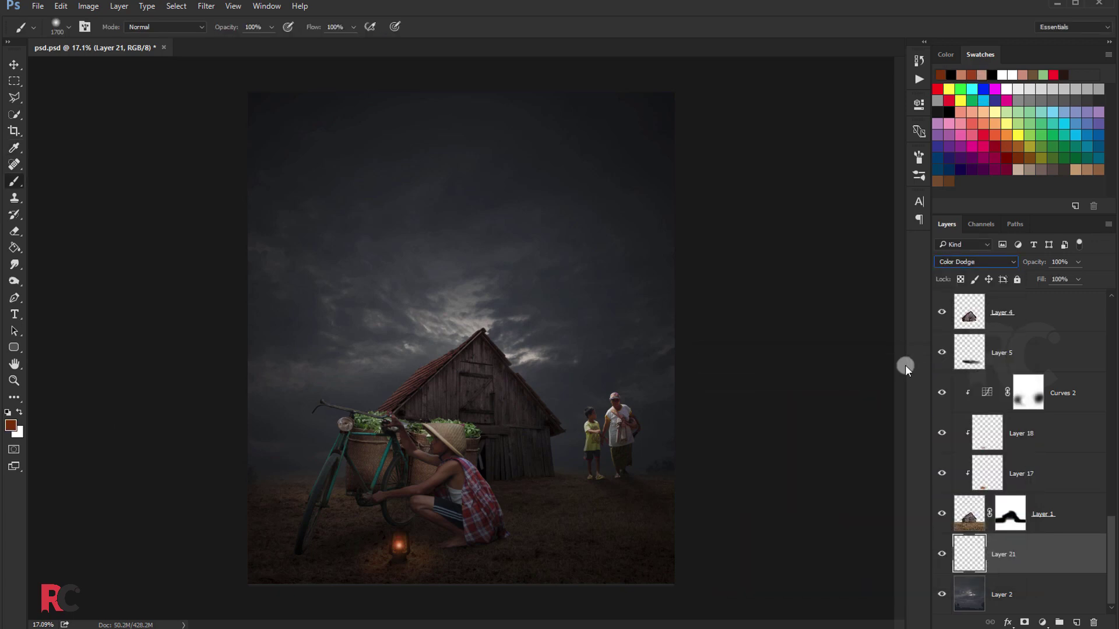
left_click(493, 335)
left_click_drag(469, 345, 462, 313)
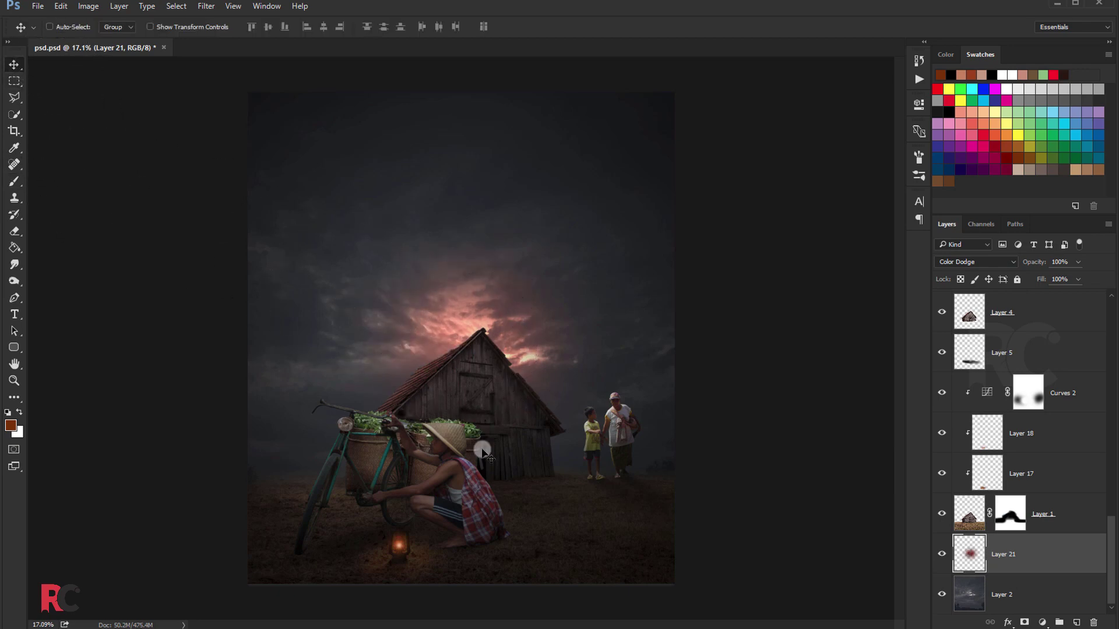
Step: Shift the glow's hue to about +16 with slightly raised saturation
key("ctrl+u")
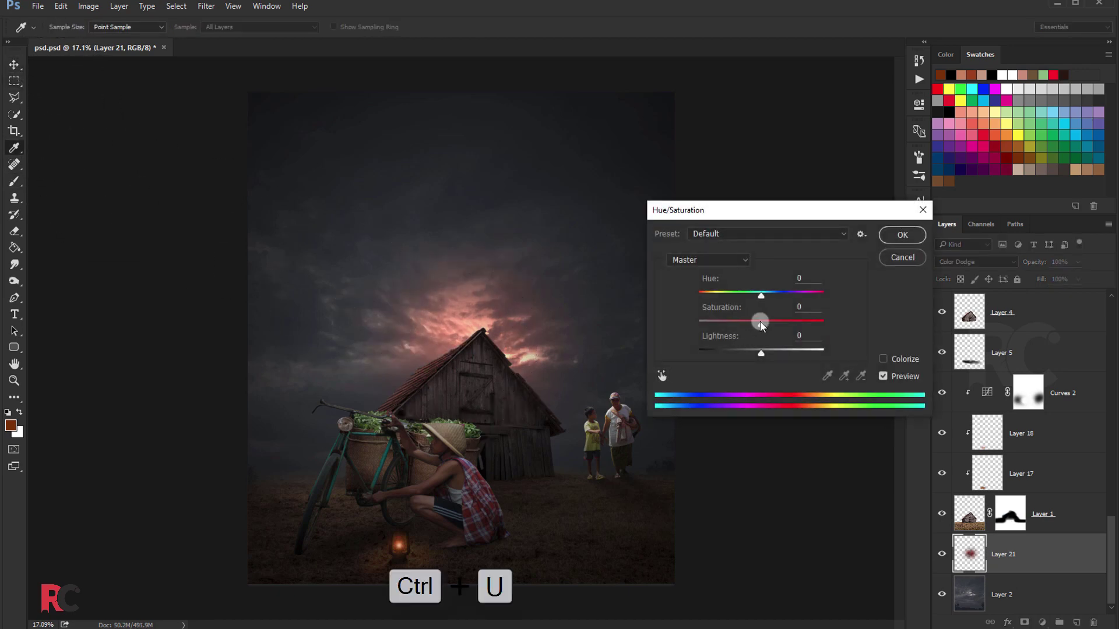
left_click_drag(761, 322, 769, 322)
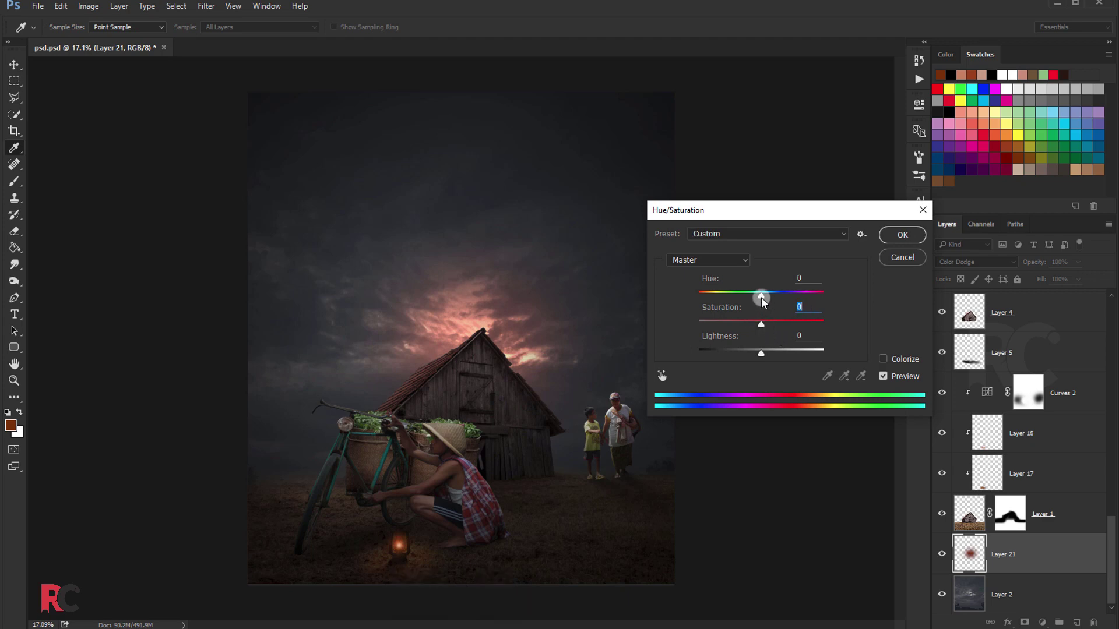
left_click_drag(761, 297, 773, 297)
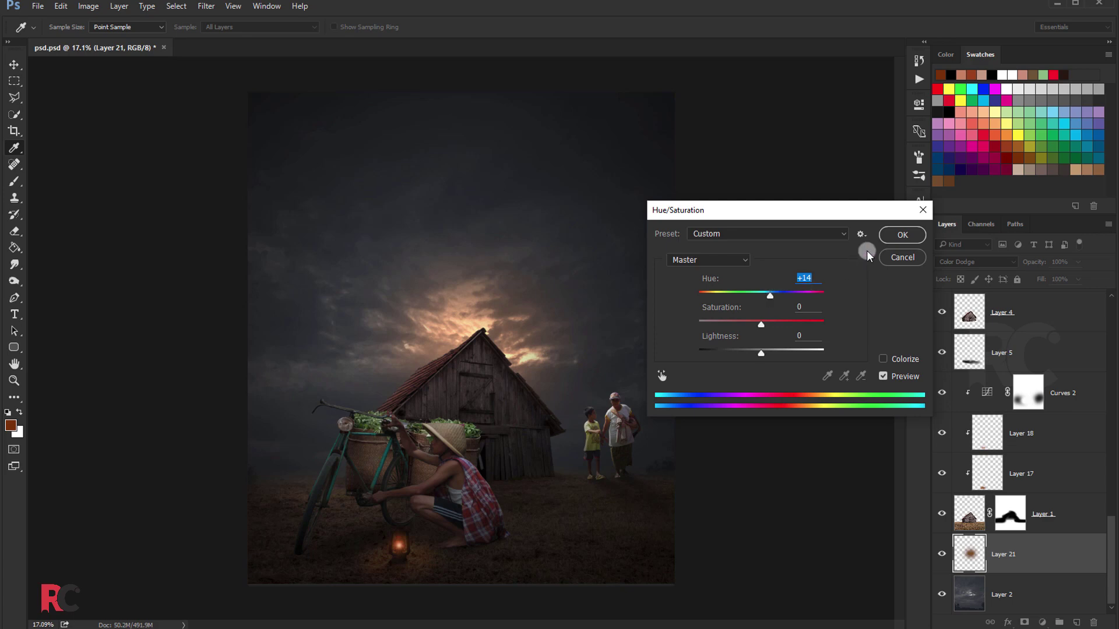
left_click(883, 236)
Step: Free-transform the glow wider on both sides, taller, and slightly lower
left_click(14, 64)
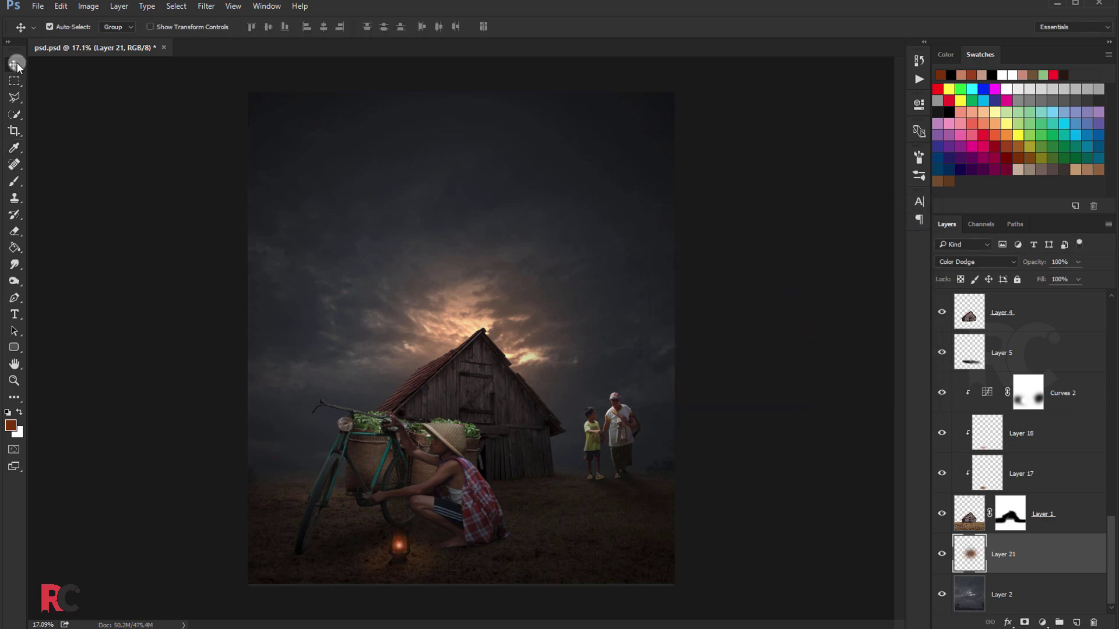
key("ctrl+t")
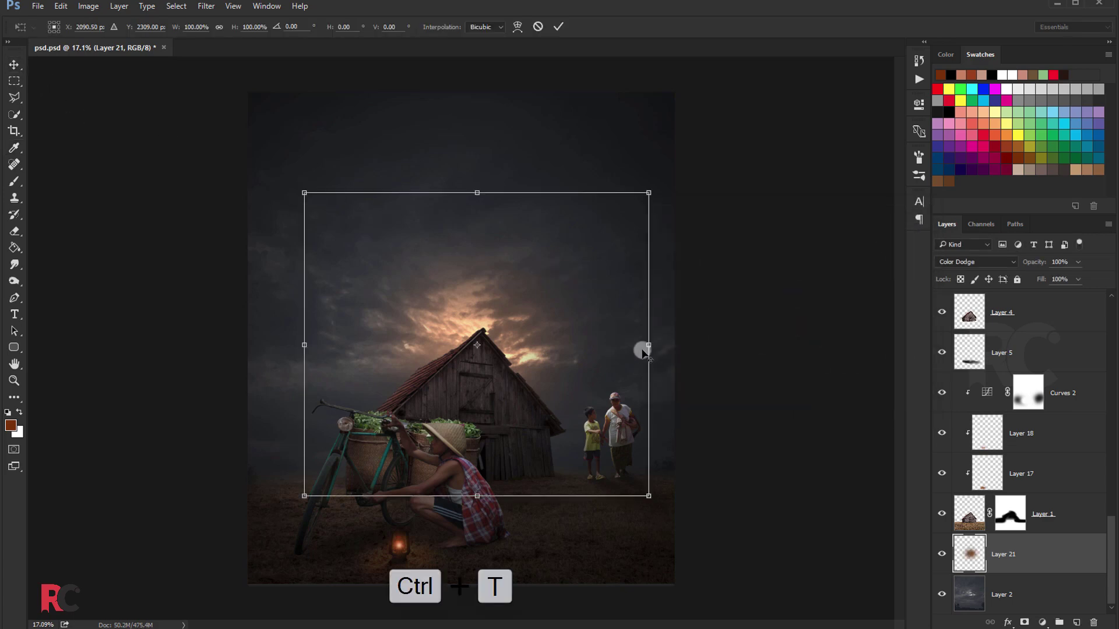
left_click_drag(648, 345, 692, 345)
left_click_drag(587, 329, 587, 350)
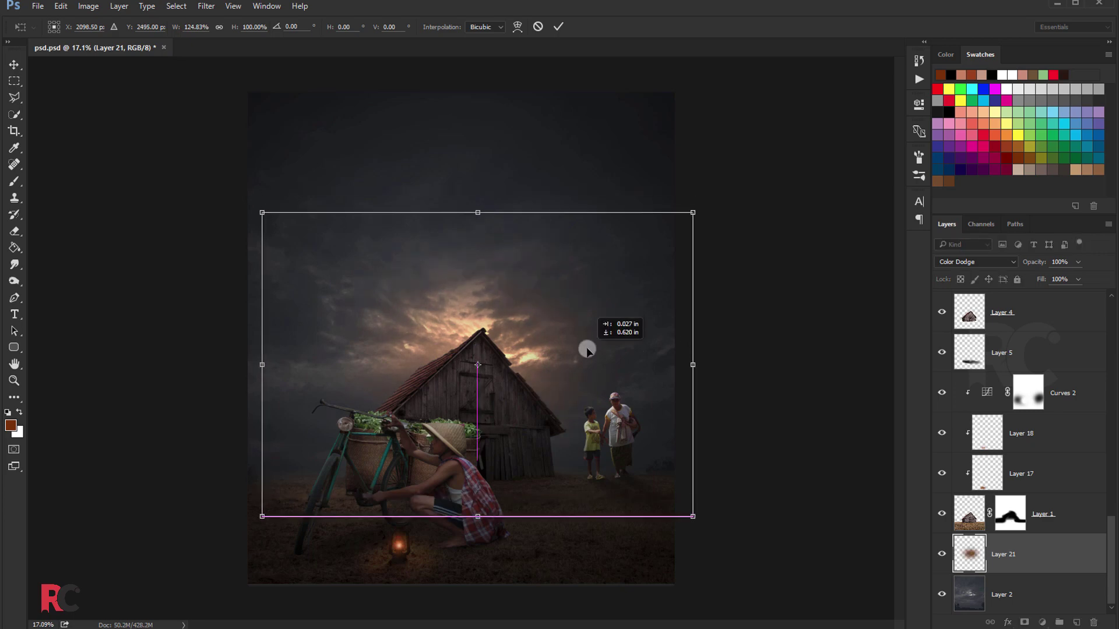
left_click_drag(480, 215, 479, 192)
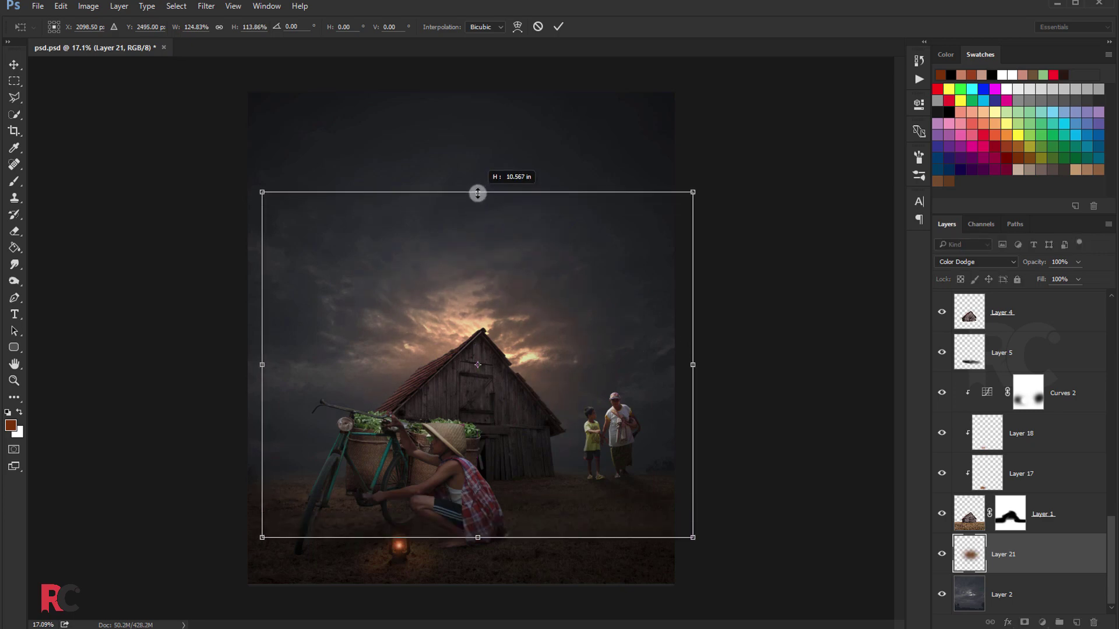
left_click_drag(262, 364, 218, 365)
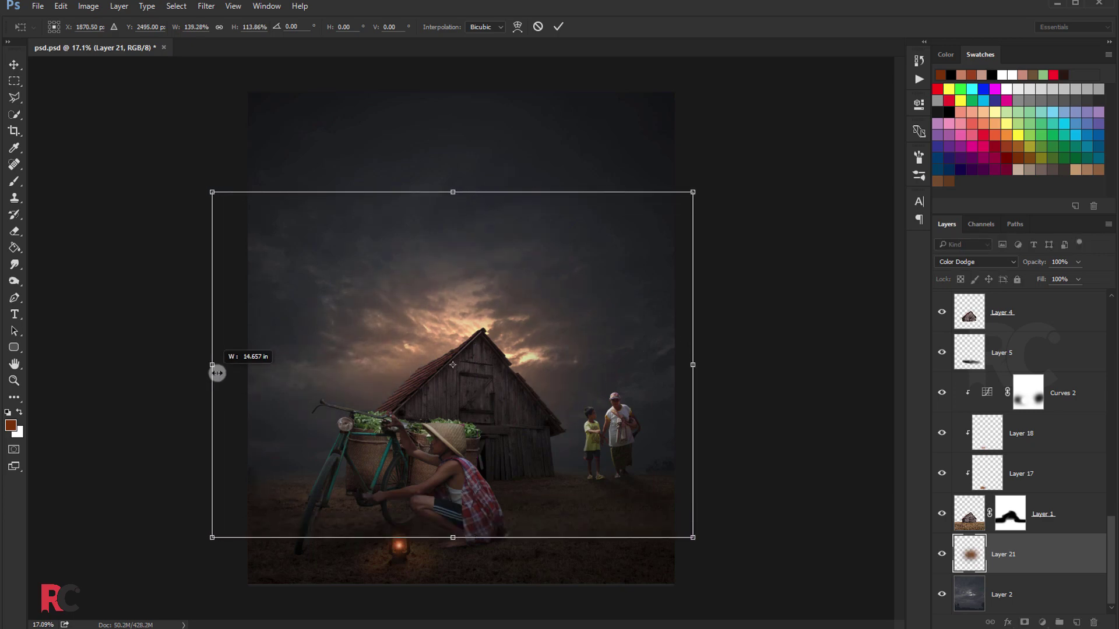
left_click_drag(697, 367, 732, 364)
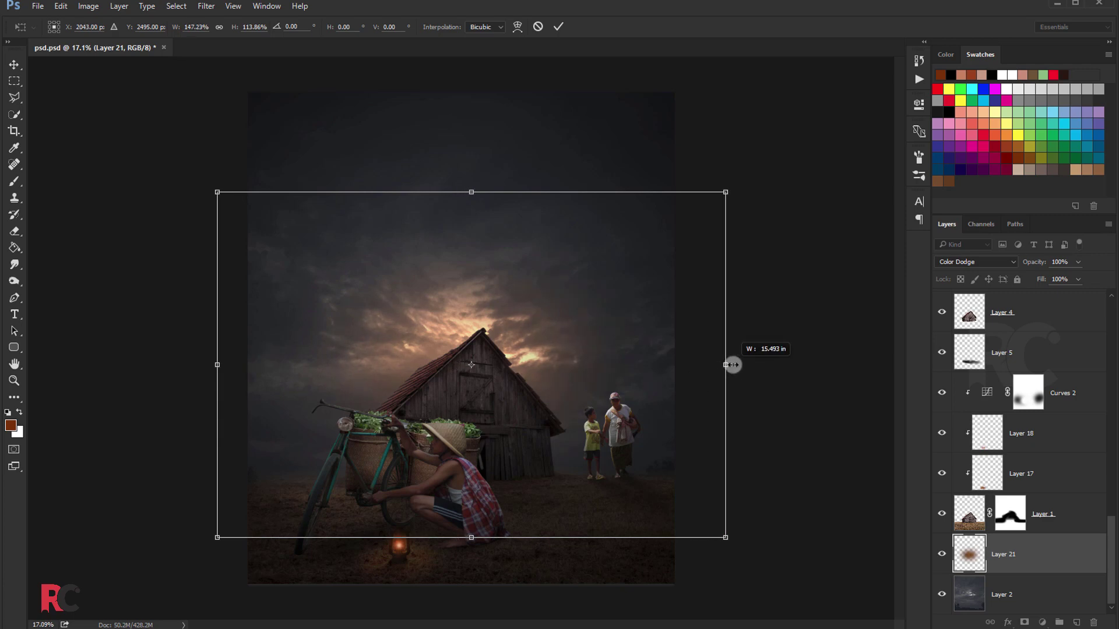
Step: Commit the resized sky glow
left_click(558, 27)
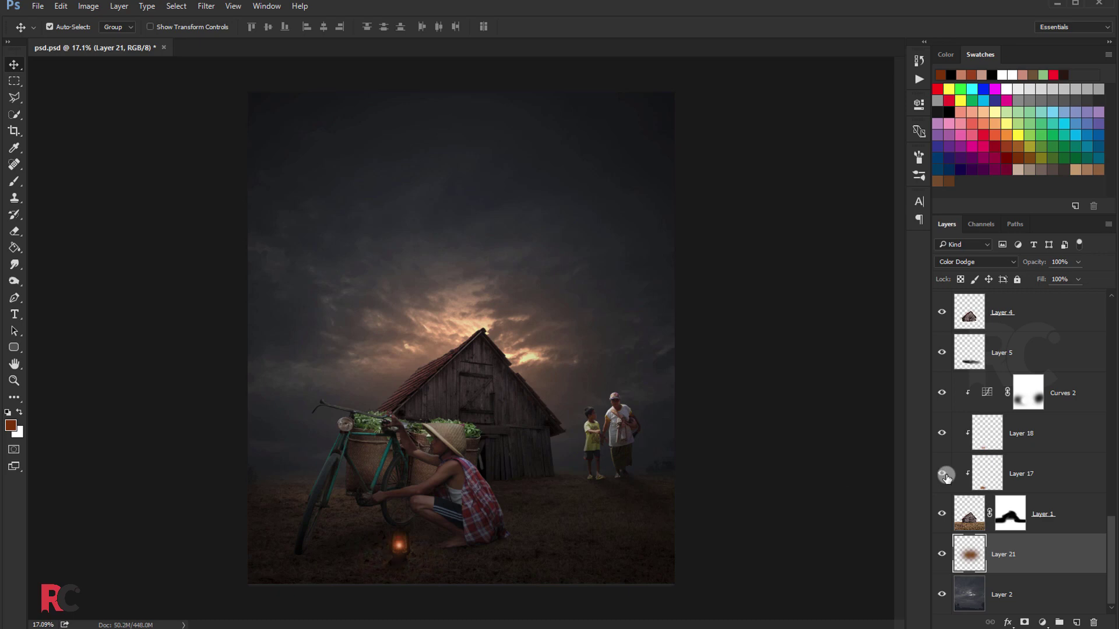
scroll(1031, 464, "up", 5)
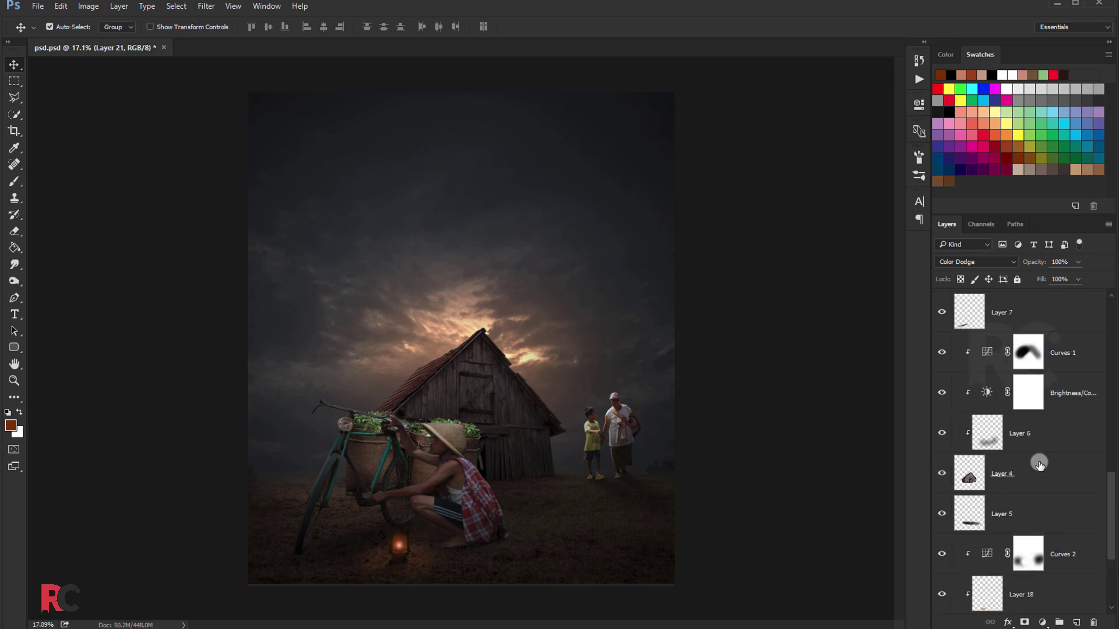
scroll(1034, 463, "up", 5)
scroll(1038, 461, "up", 5)
scroll(1039, 460, "up", 5)
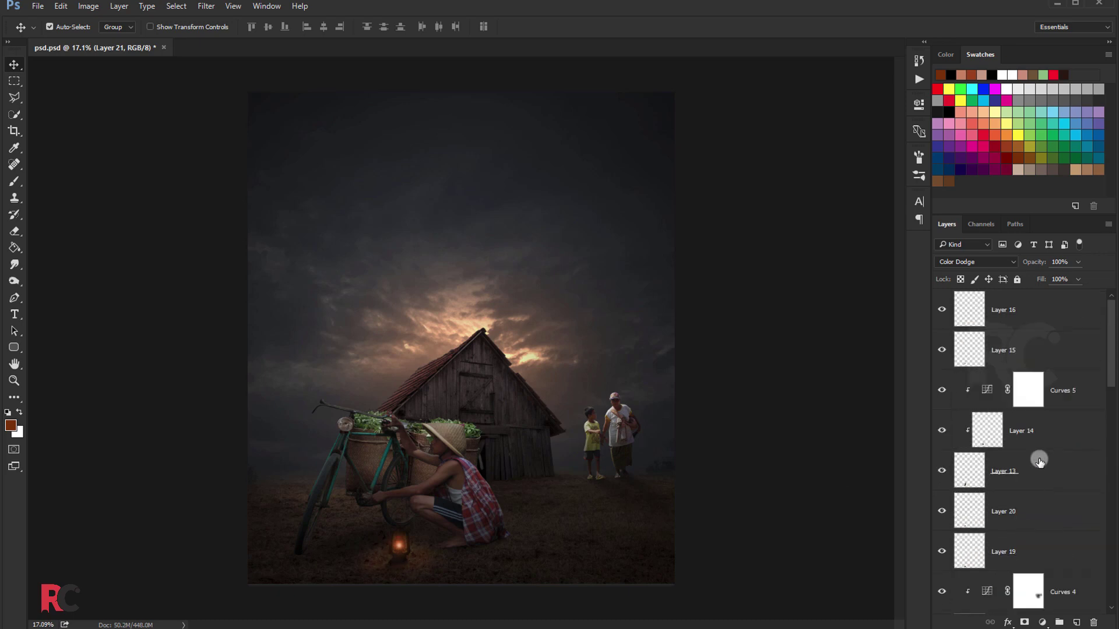
Step: Show Layer 15 and shift its hue slightly, to about +11
left_click(942, 349)
left_click(998, 349)
key("ctrl+u")
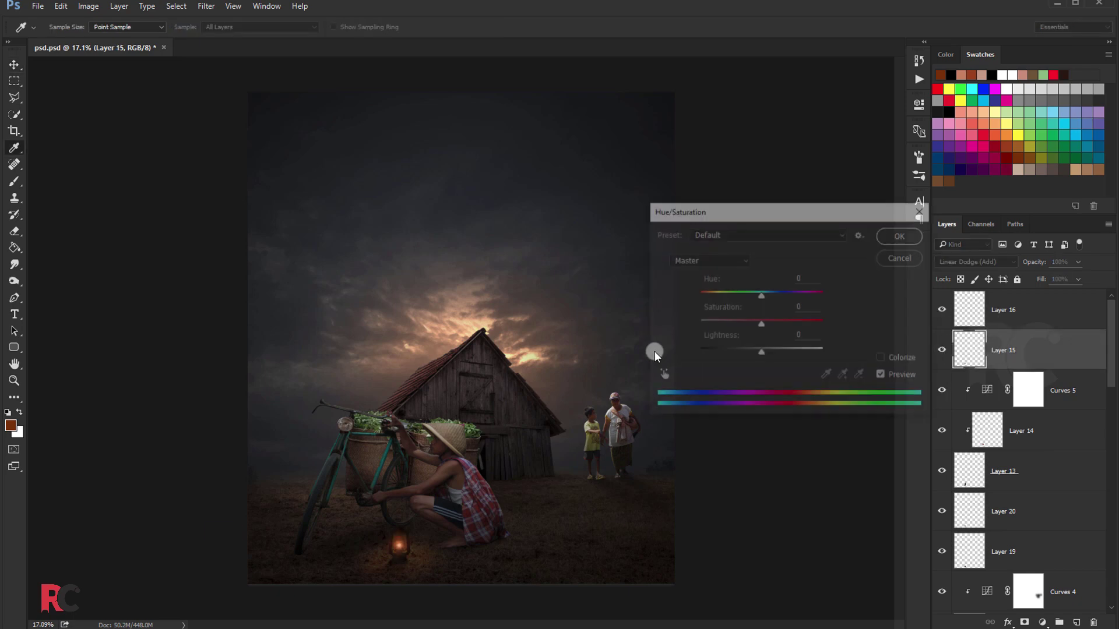
left_click_drag(763, 297, 769, 299)
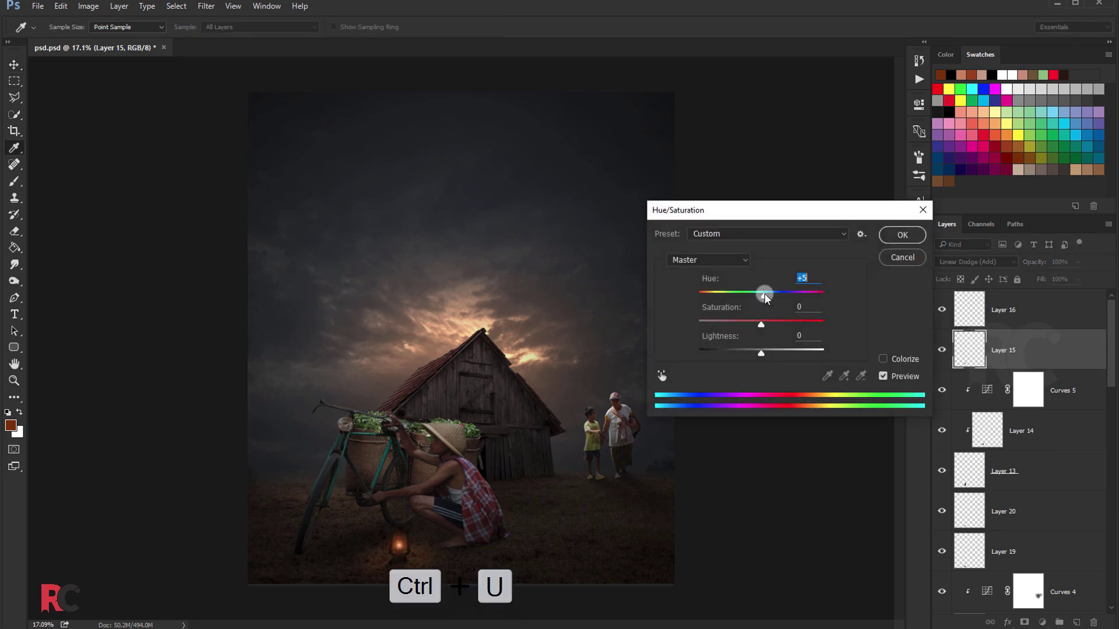
left_click(896, 240)
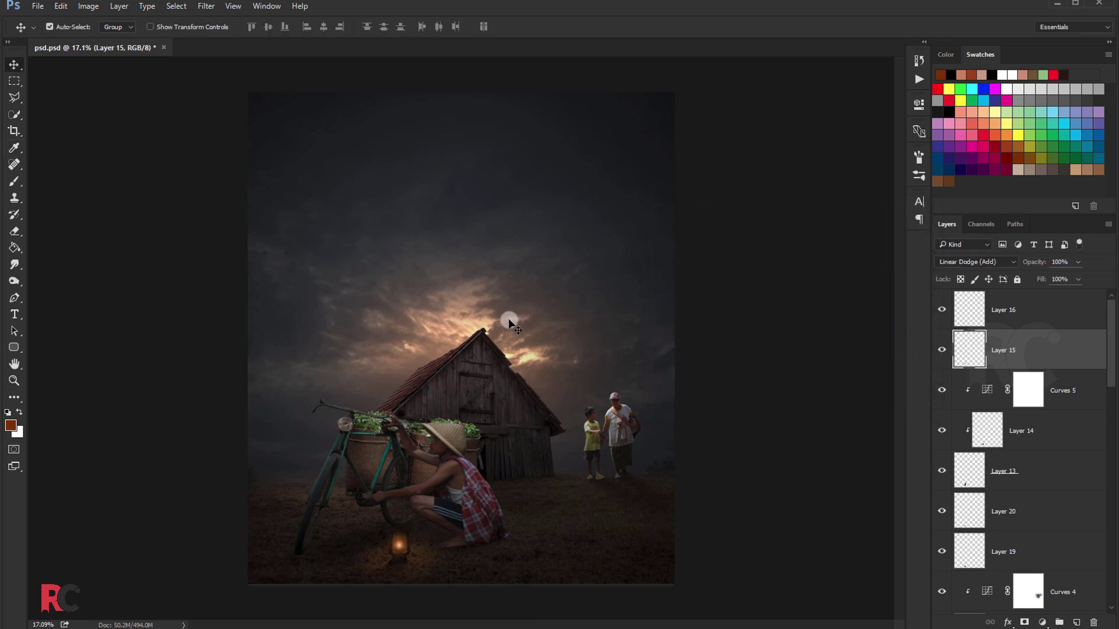
Step: Select Layer 16 and save the document
left_click(1008, 312)
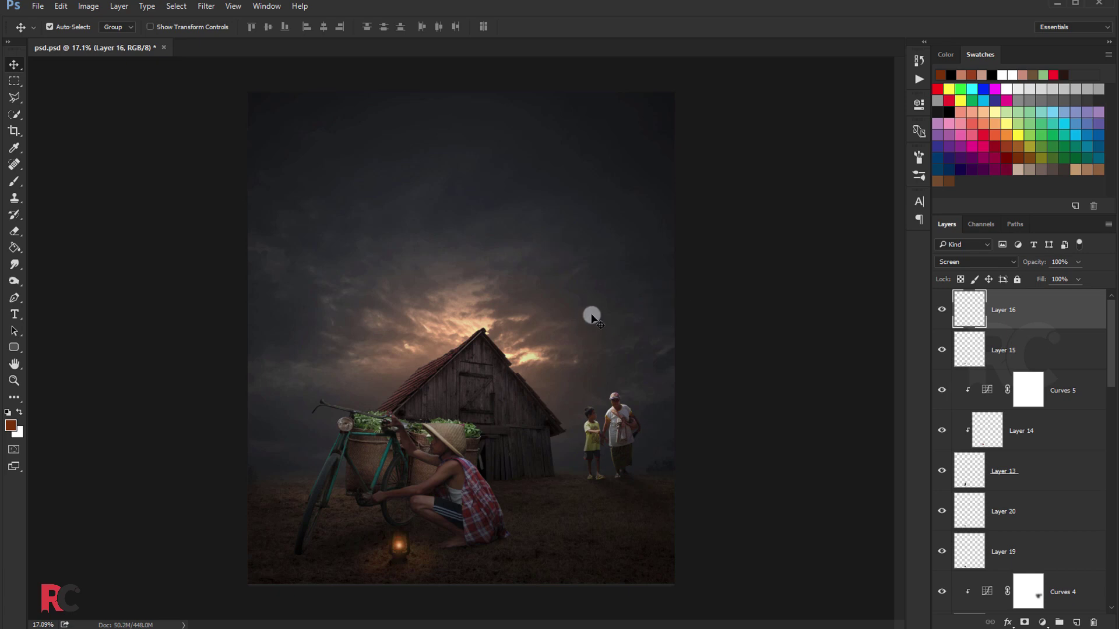
key("ctrl+s")
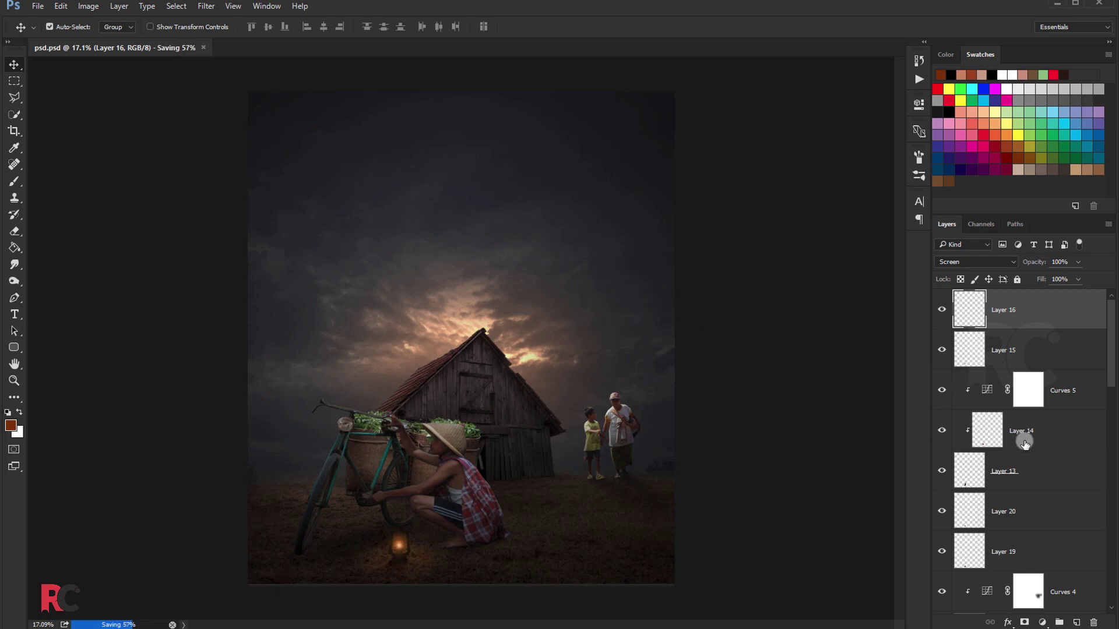
scroll(1051, 449, "down", 3)
scroll(1052, 451, "down", 3)
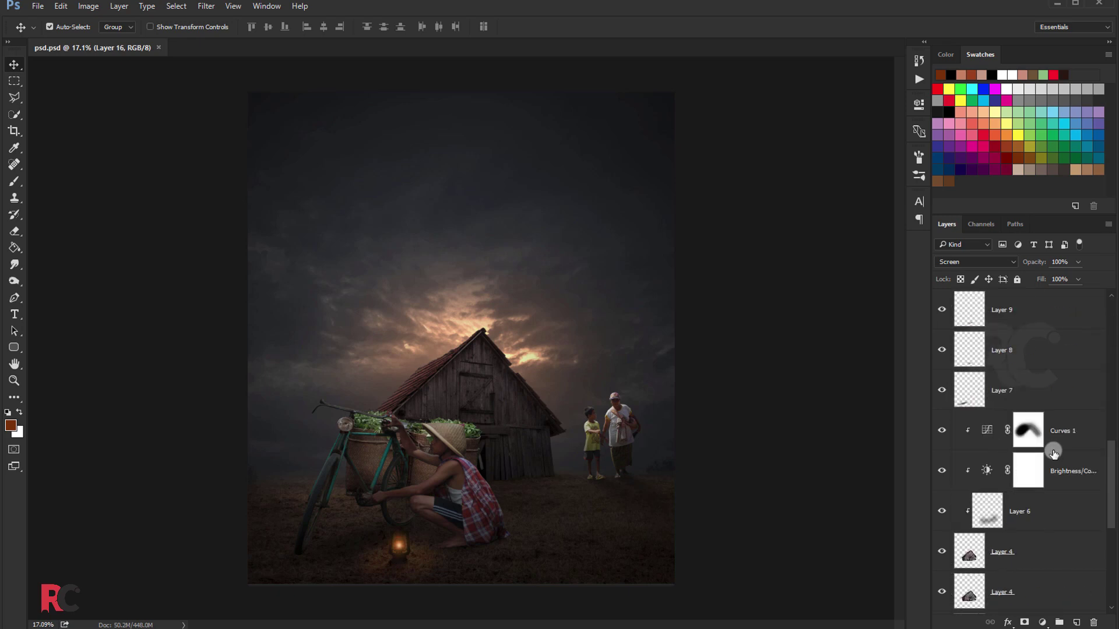
scroll(1055, 456, "down", 3)
Step: Add a Color Dodge layer clipped to Layer 1 and dab glow near the figures
left_click(1038, 521)
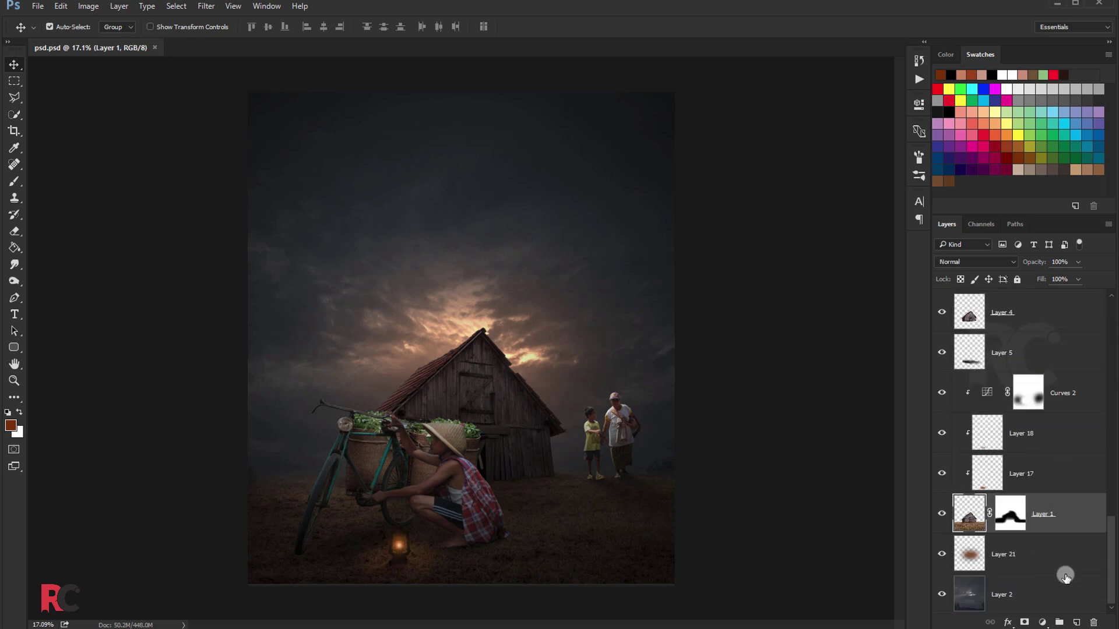
left_click(1075, 622)
left_click(15, 182)
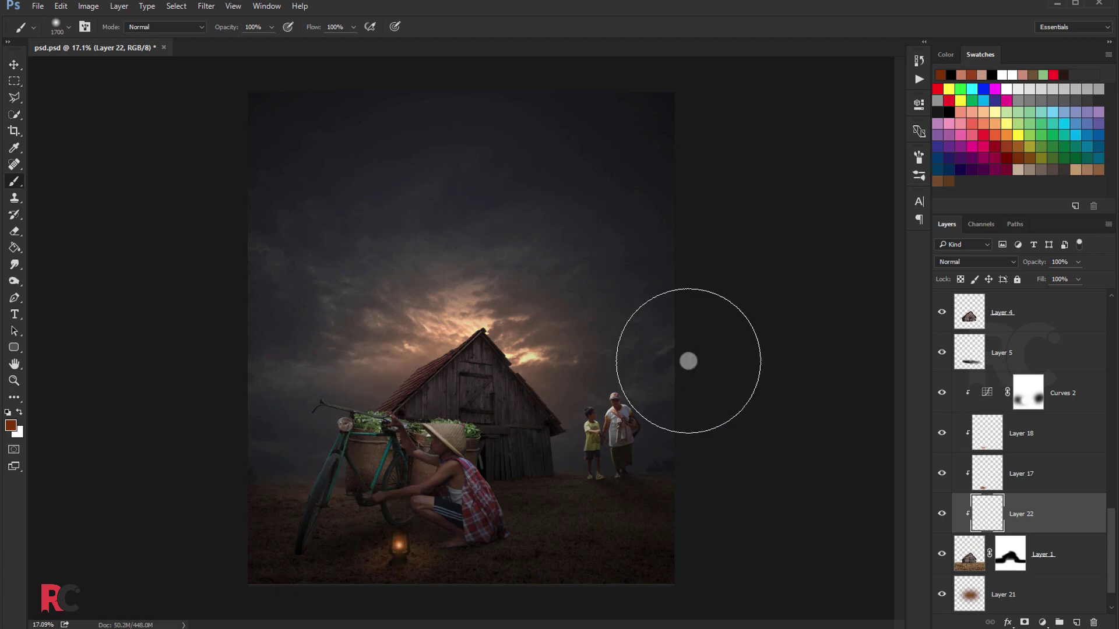
left_click(940, 261)
left_click(962, 361)
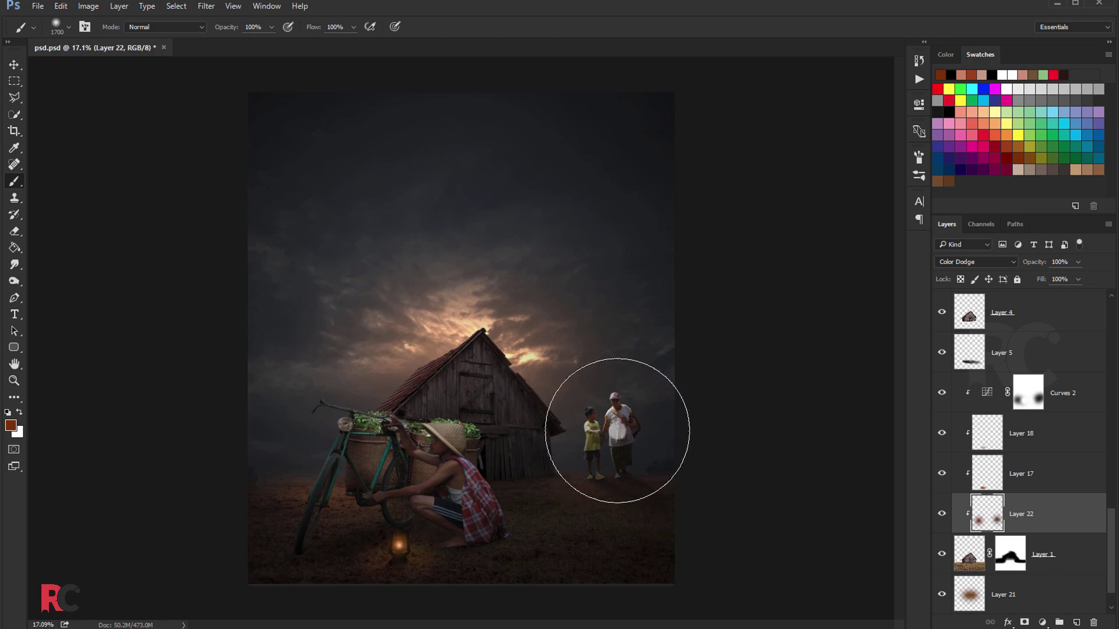
left_click(593, 432)
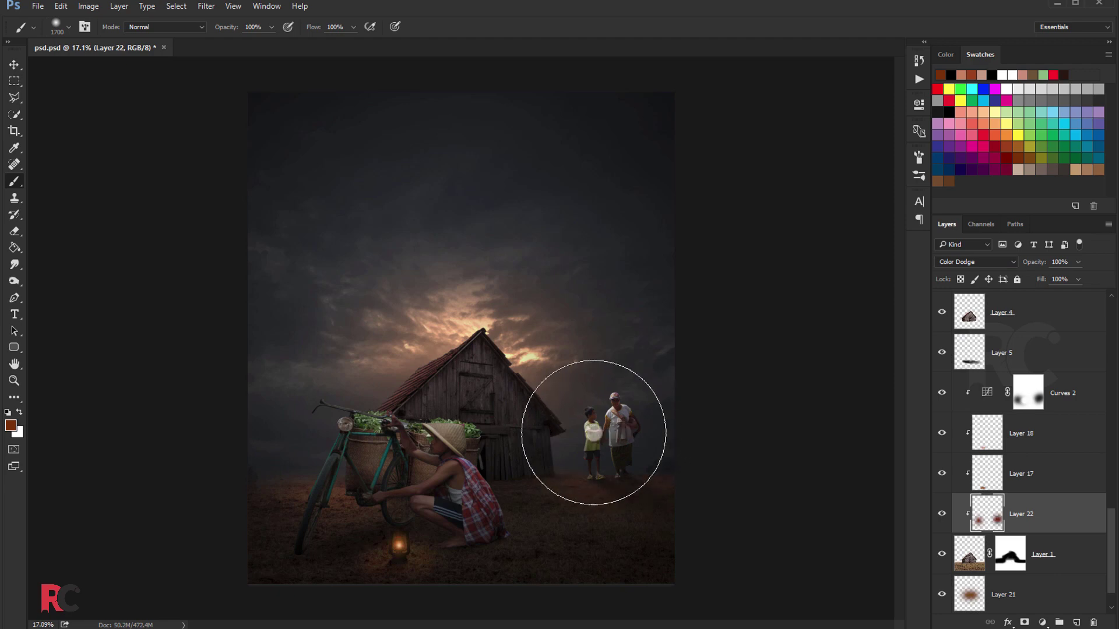
Step: Shift Layer 22's hue to +20 and compare it toggled off and on
left_click(14, 65)
key("ctrl+u")
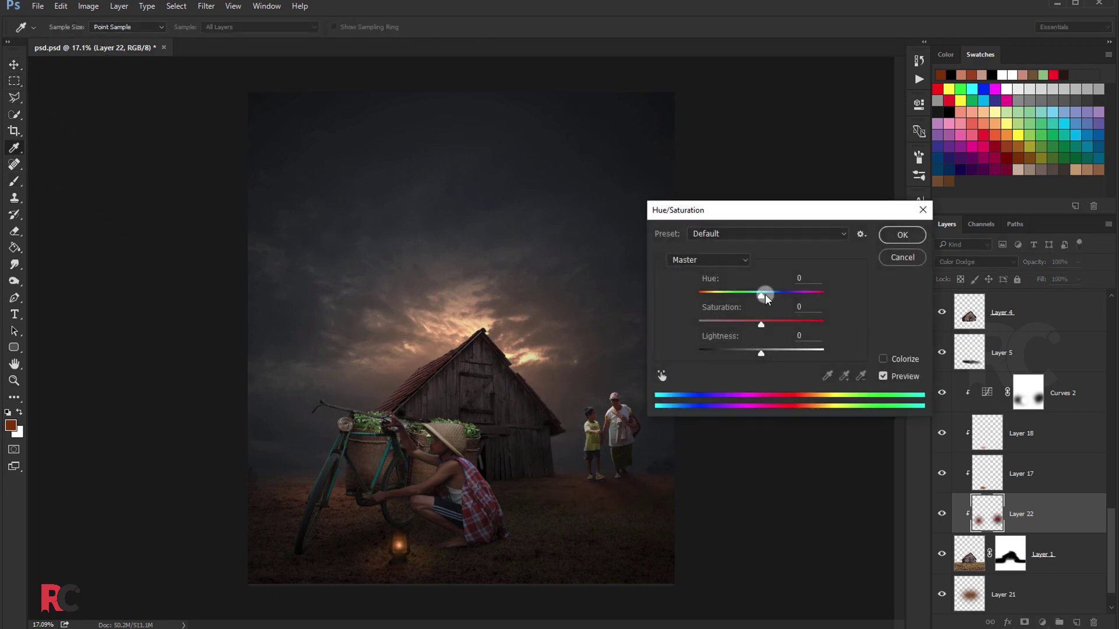
left_click_drag(765, 295, 775, 297)
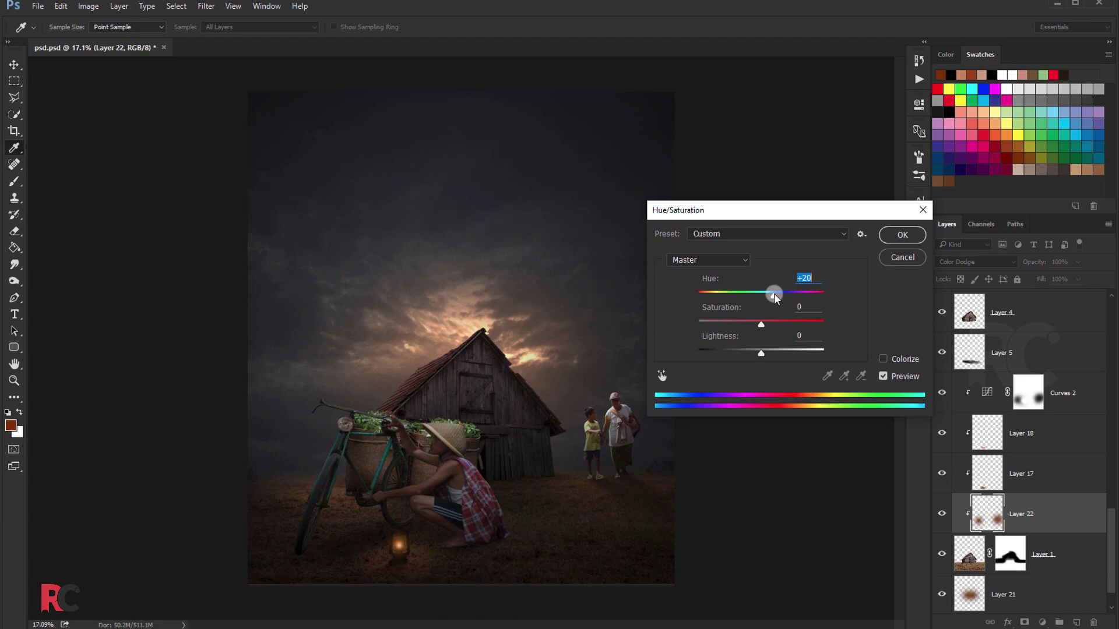
left_click(889, 236)
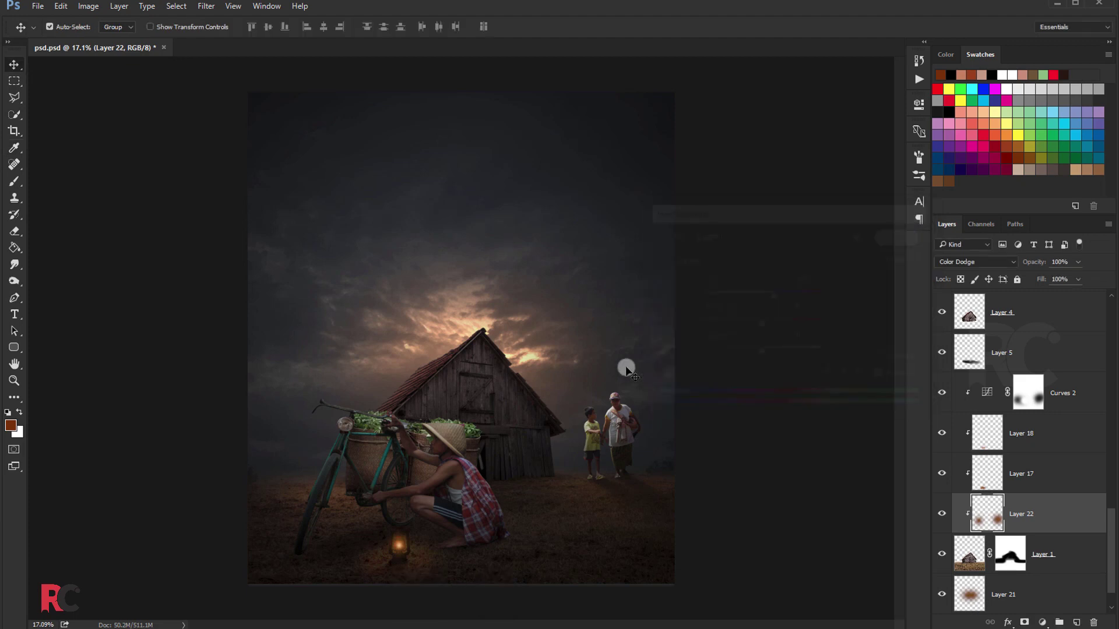
left_click(942, 514)
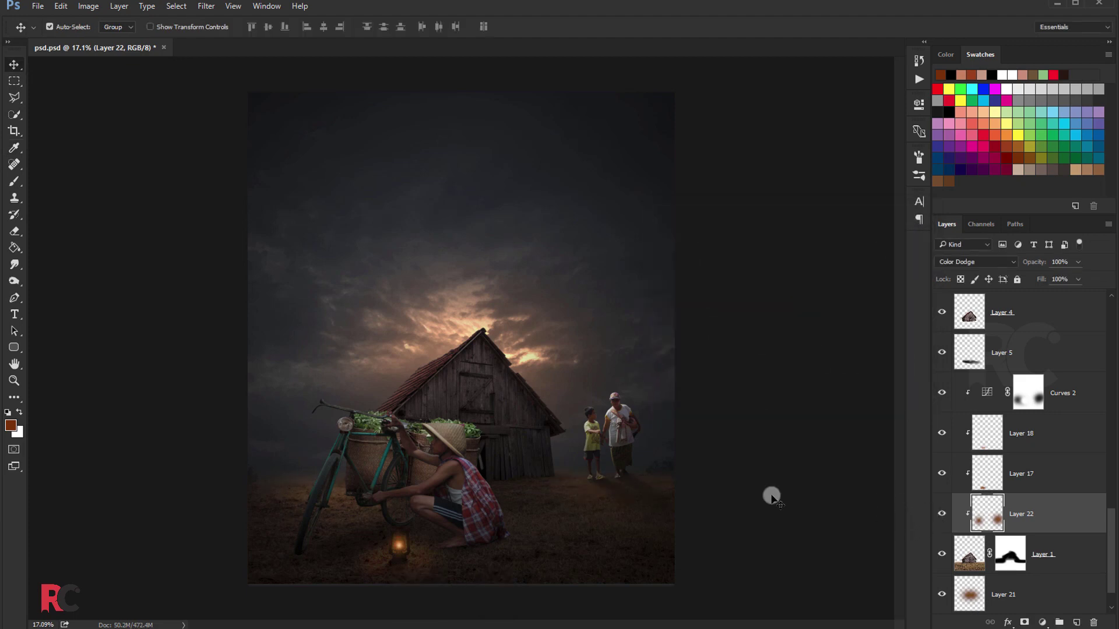
Step: Erase part of Layer 22's ground glow with a 1000 px eraser
scroll(493, 462, "up", 3, "alt")
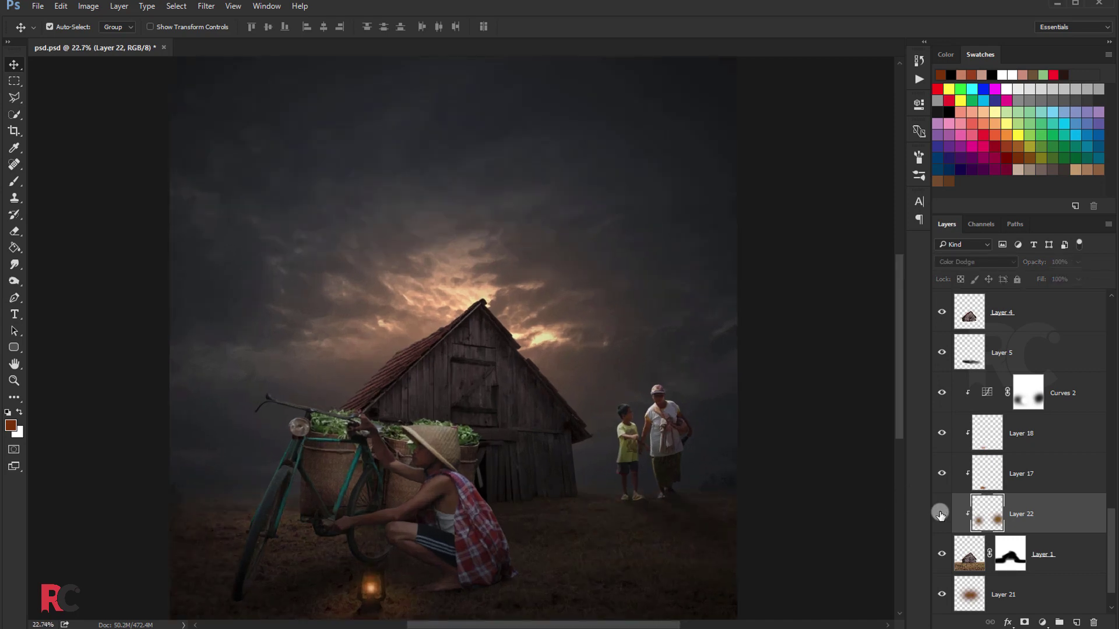
scroll(455, 389, "down", 2, "alt")
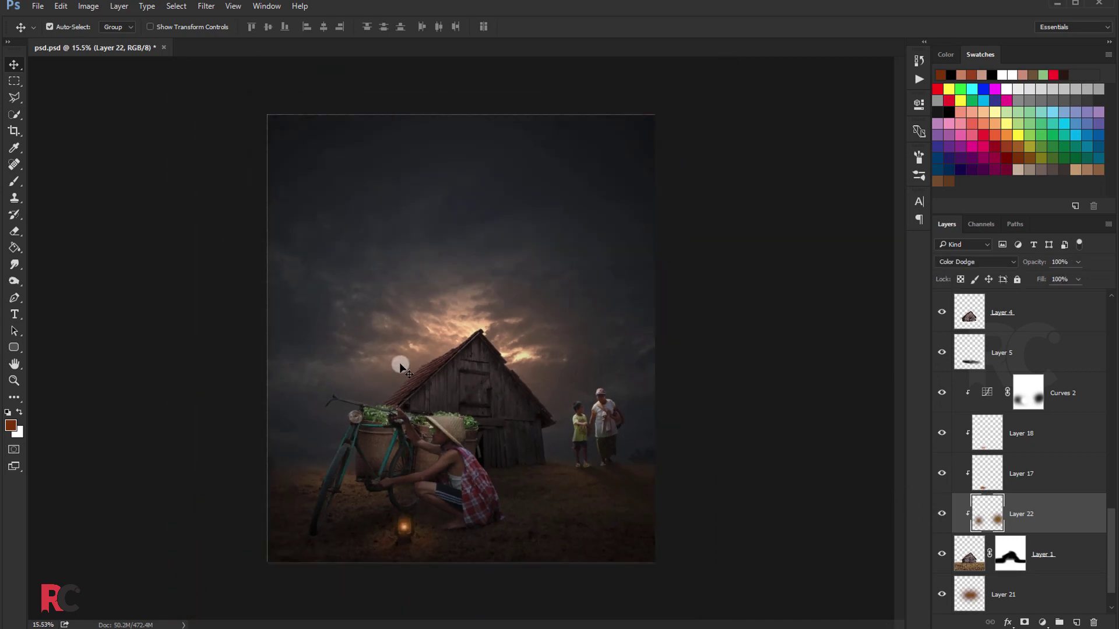
left_click(15, 231)
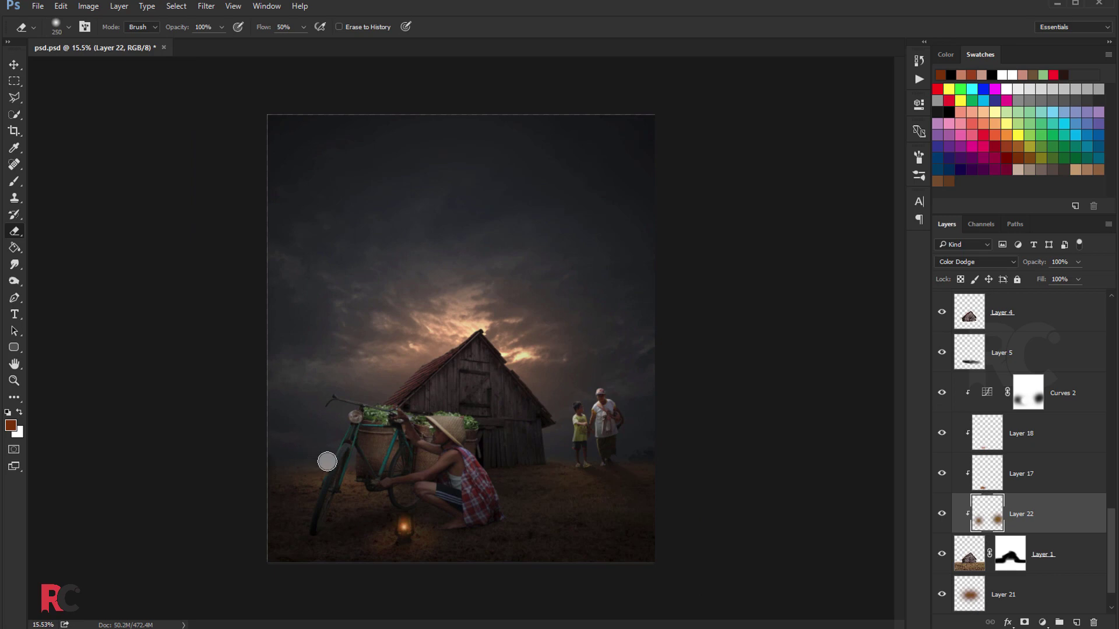
key("bracketright")
key("bracketright")
key("bracketright")
key("bracketright")
key("bracketright")
key("bracketright")
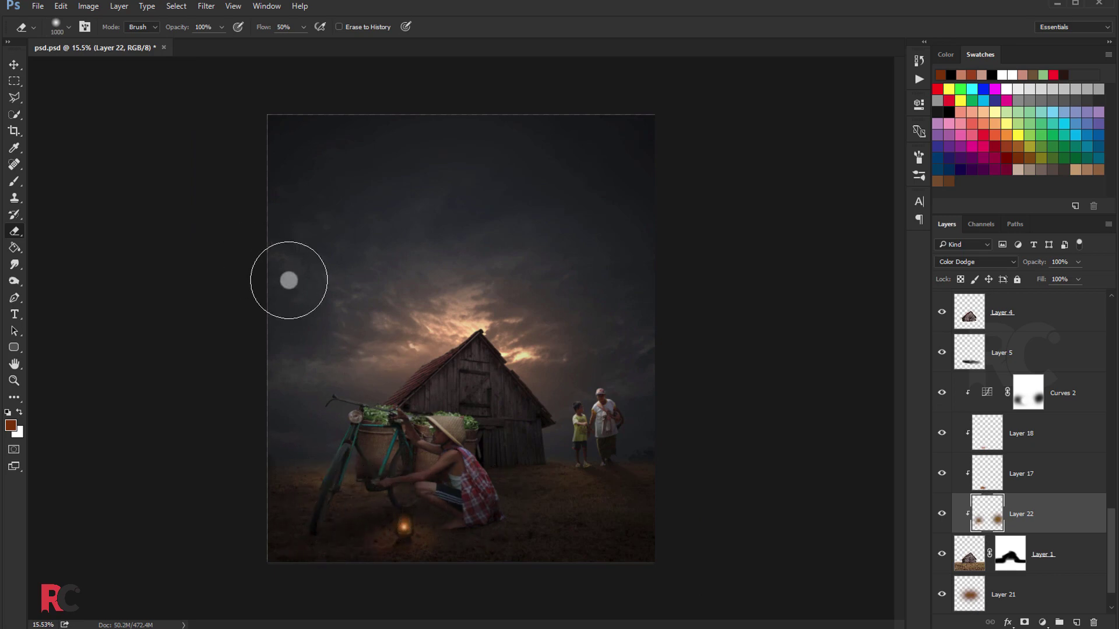
scroll(285, 280, "up", 1)
Step: Select Layer 16 and bring up the adjustment layer type list
left_click(14, 64)
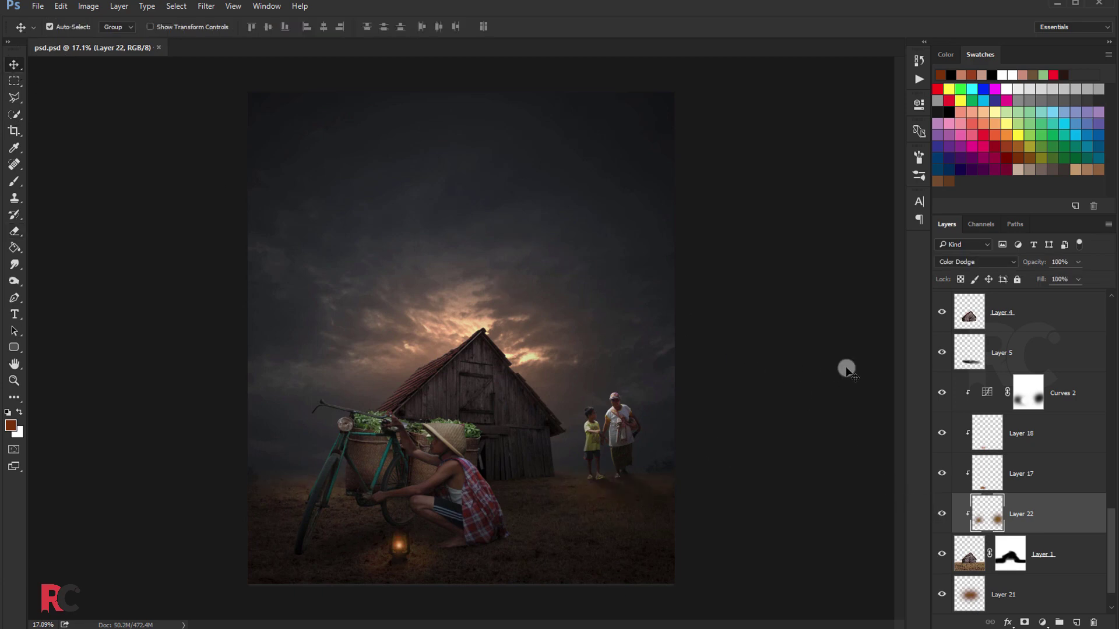
scroll(1026, 408, "up", 2)
scroll(1041, 368, "up", 3)
left_click_drag(1112, 466, 1112, 316)
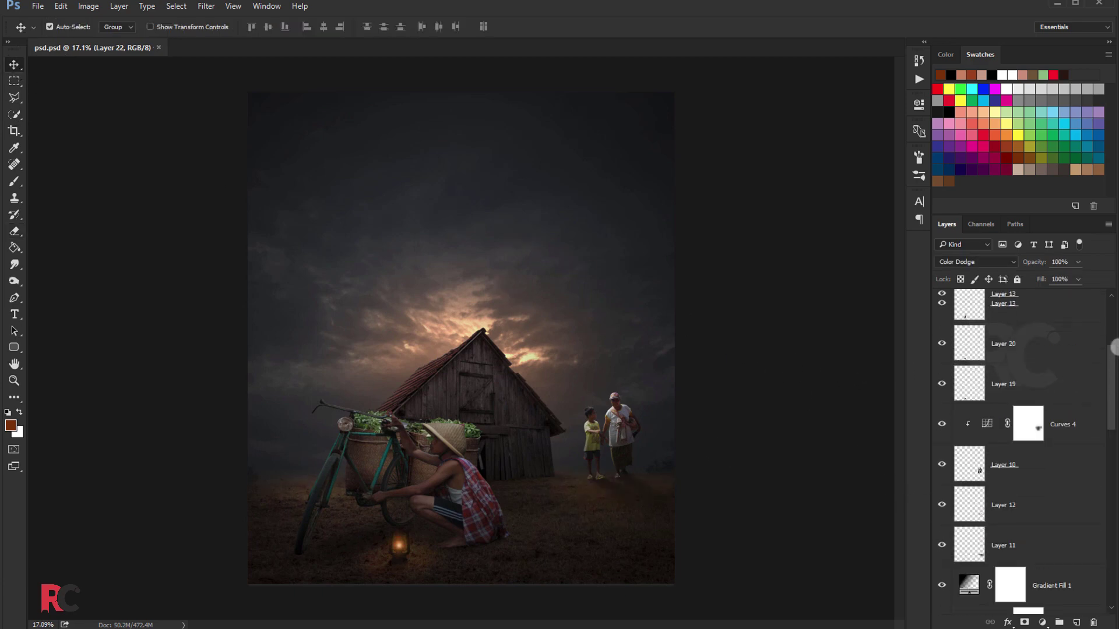
left_click(1046, 308)
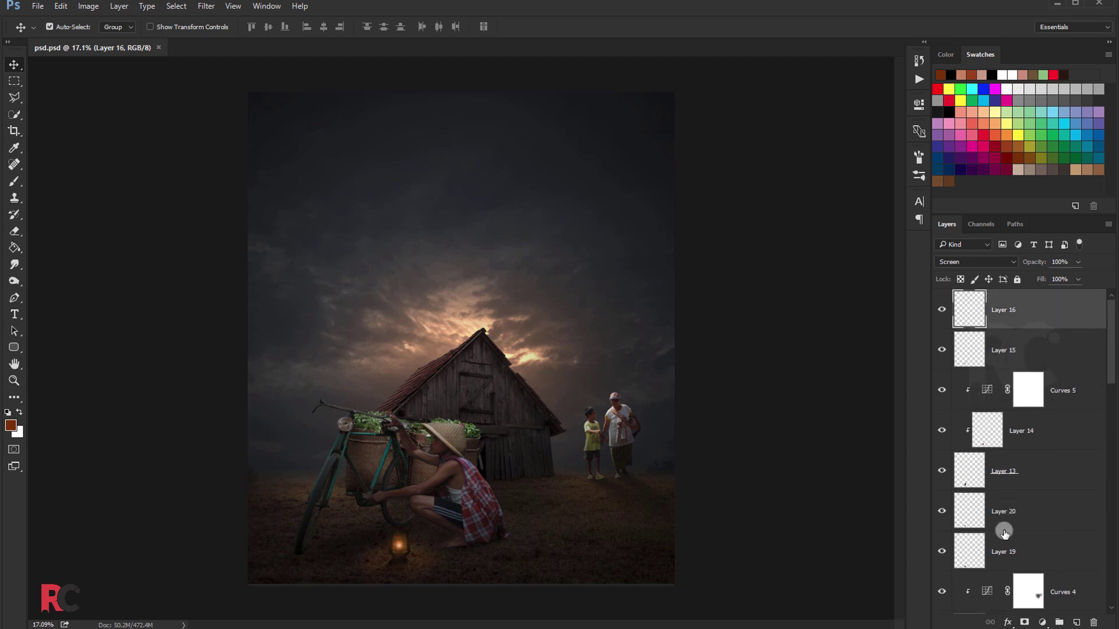
left_click(1042, 623)
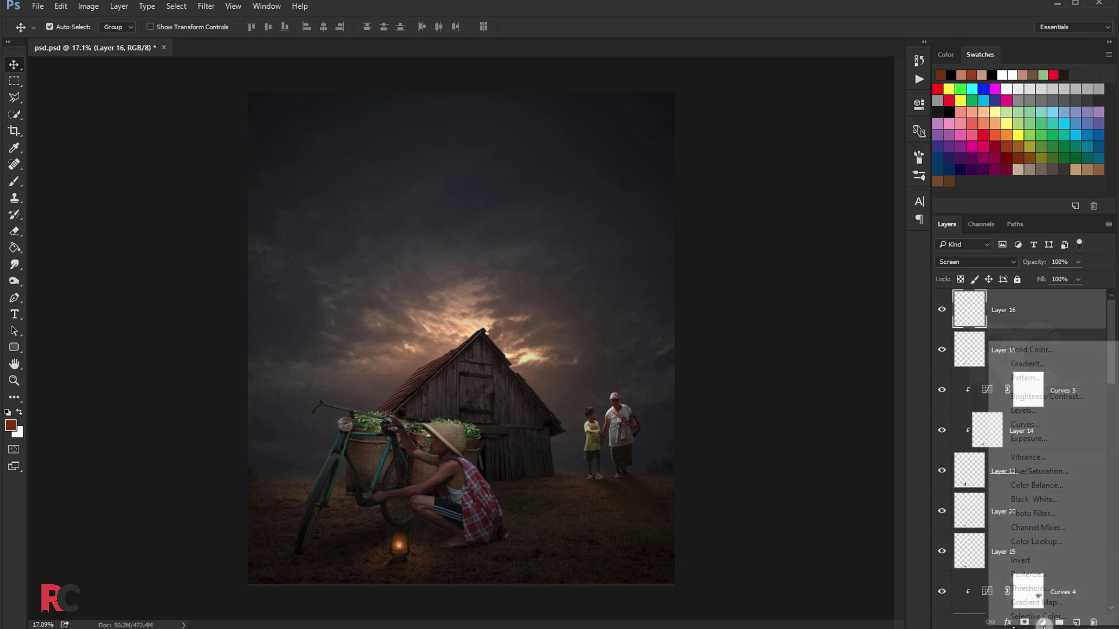
Step: Add a Color Lookup layer using DropBlues.3DL and stamp all visible layers into Layer 23
left_click(1029, 542)
left_click(814, 144)
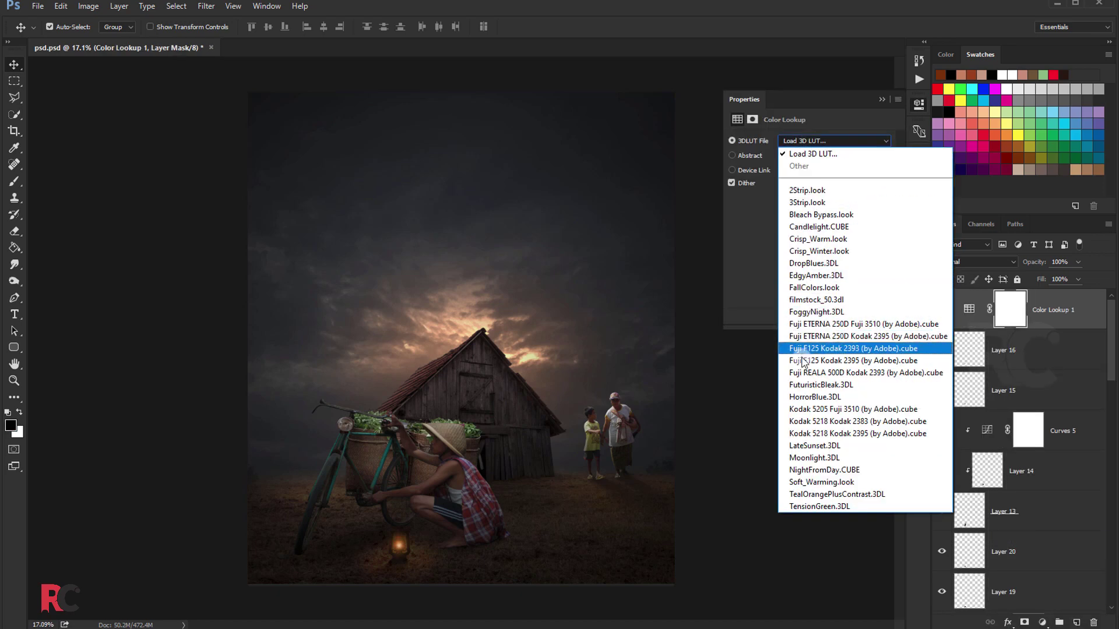
left_click(793, 261)
left_click(879, 100)
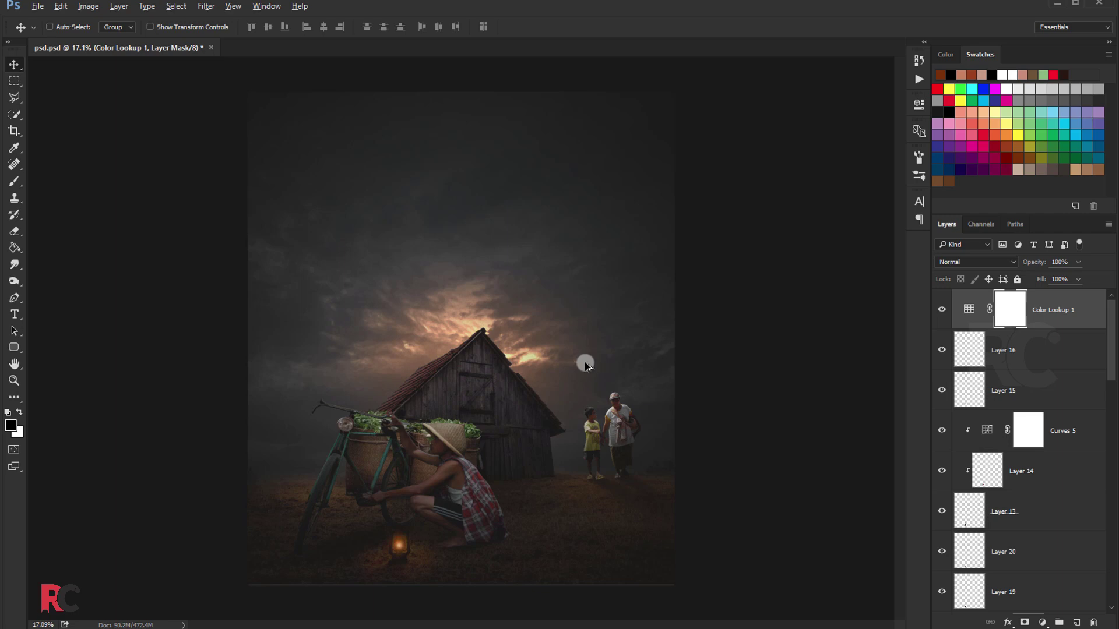
key("ctrl+alt+shift+e")
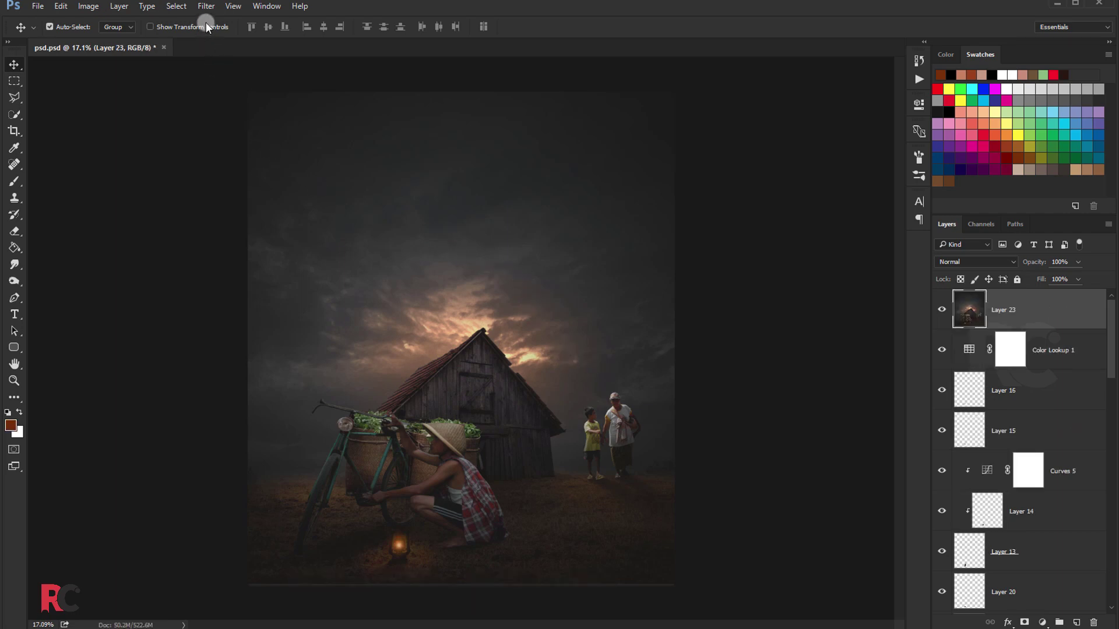
Step: Apply Color Efex Pro 4 Cross Processing with method L07 as a new layer
left_click(207, 7)
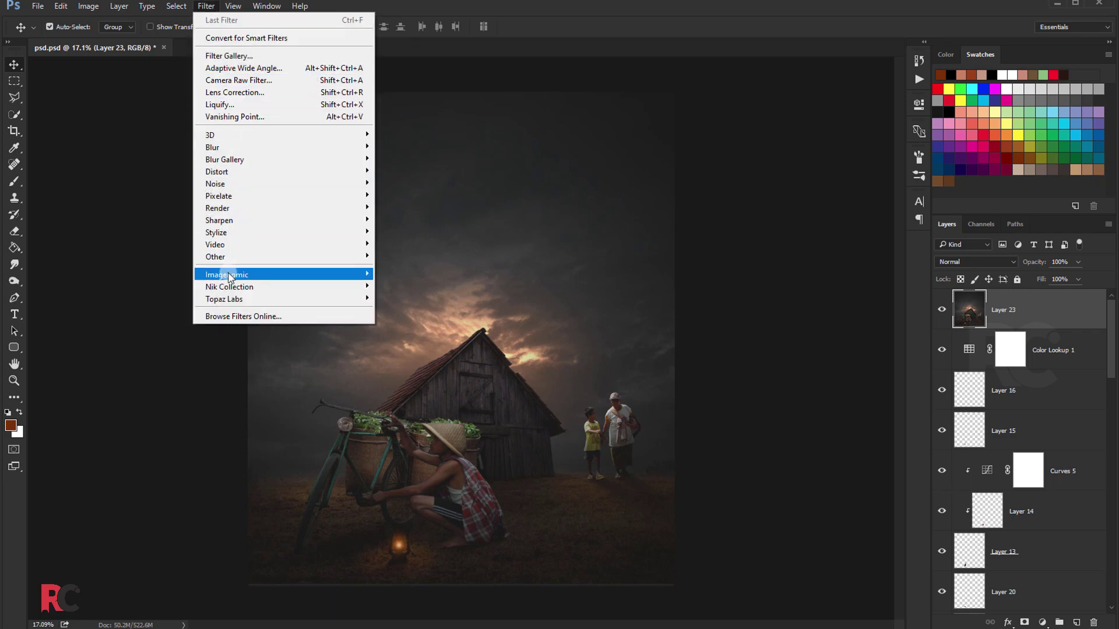
mouse_move(229, 287)
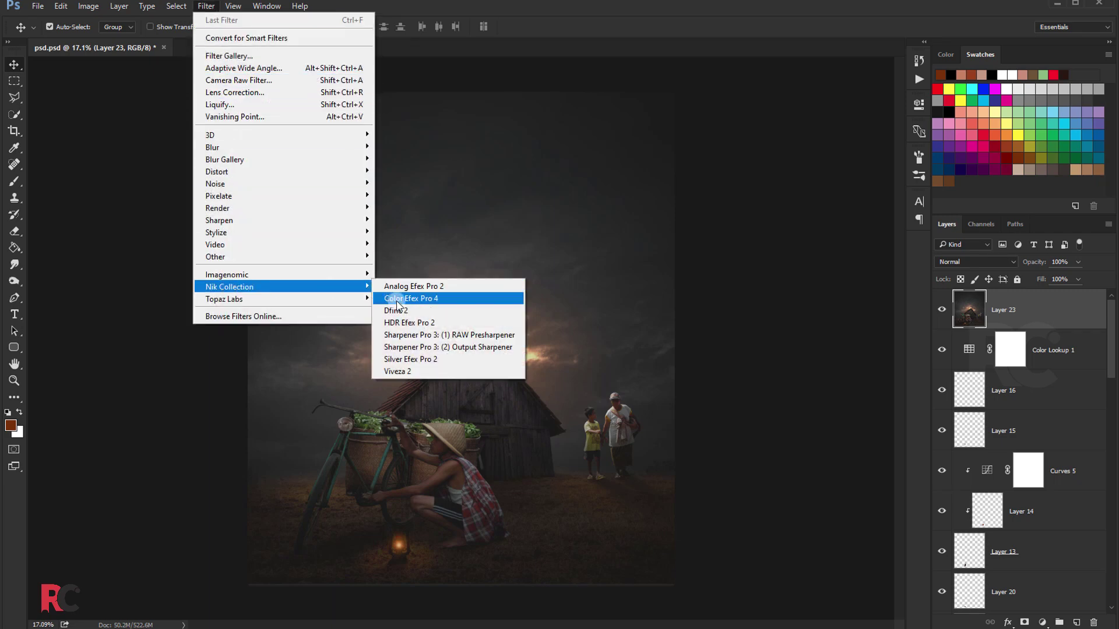
left_click(397, 301)
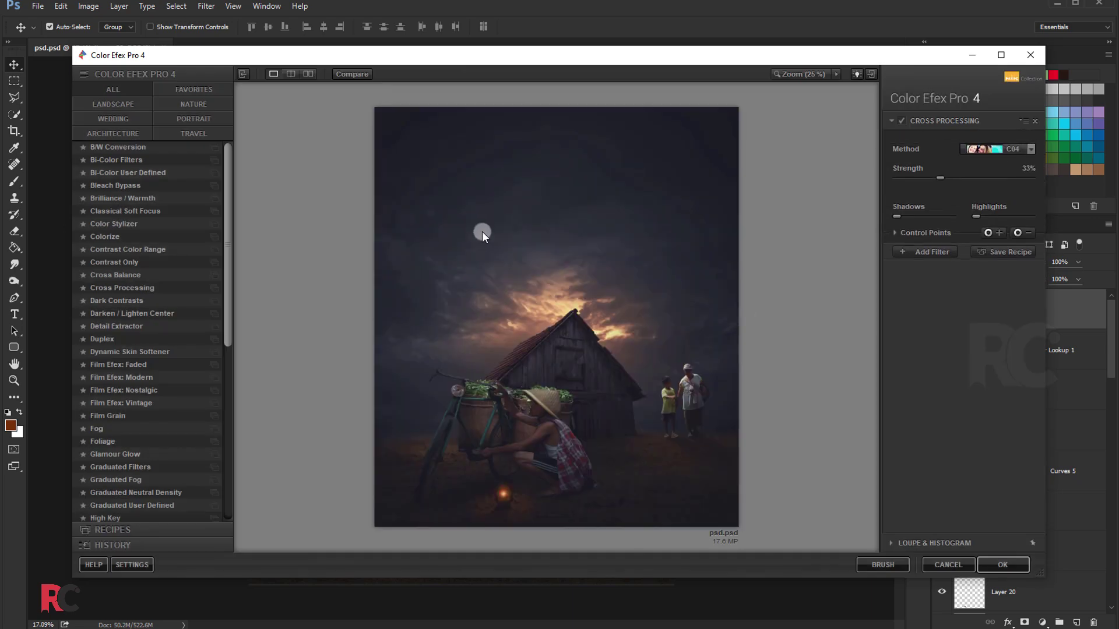
left_click(990, 150)
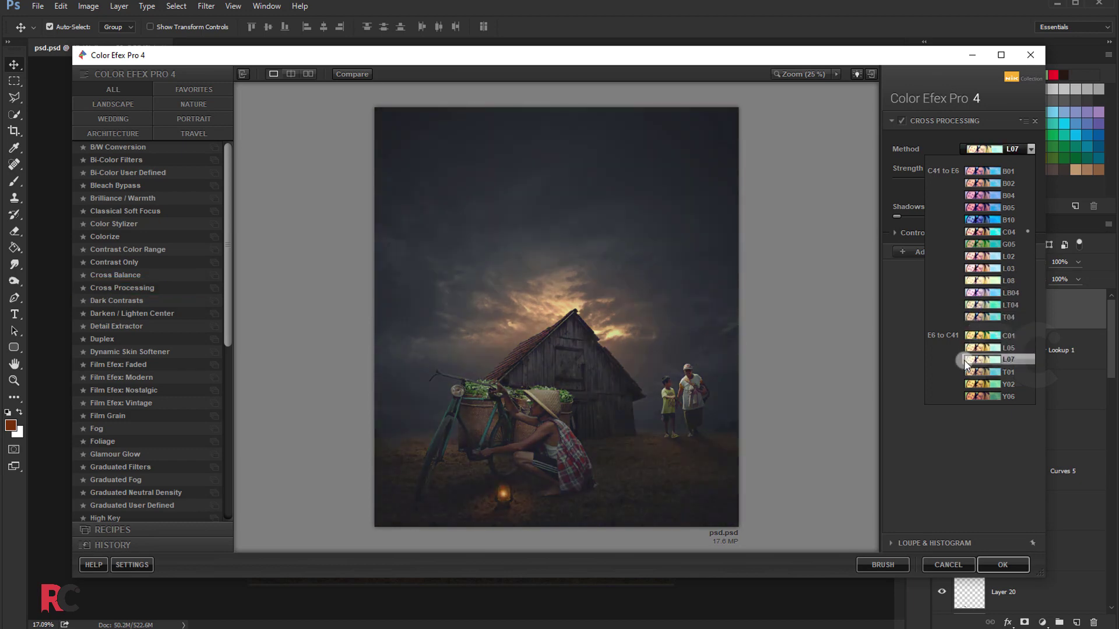
left_click(965, 361)
left_click(904, 121)
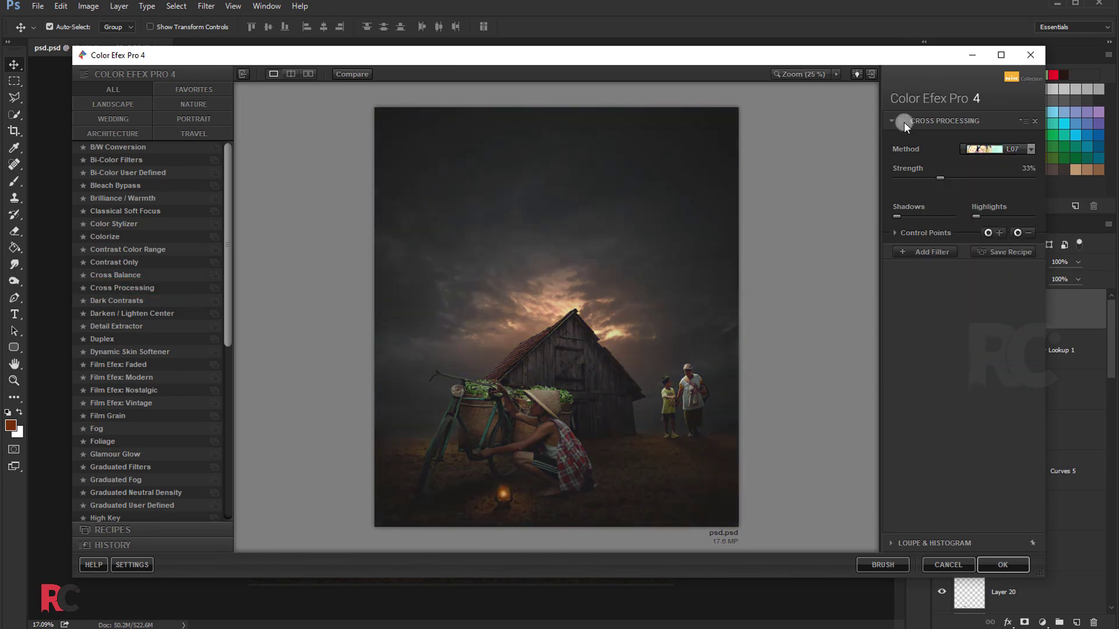
left_click(904, 122)
left_click(987, 562)
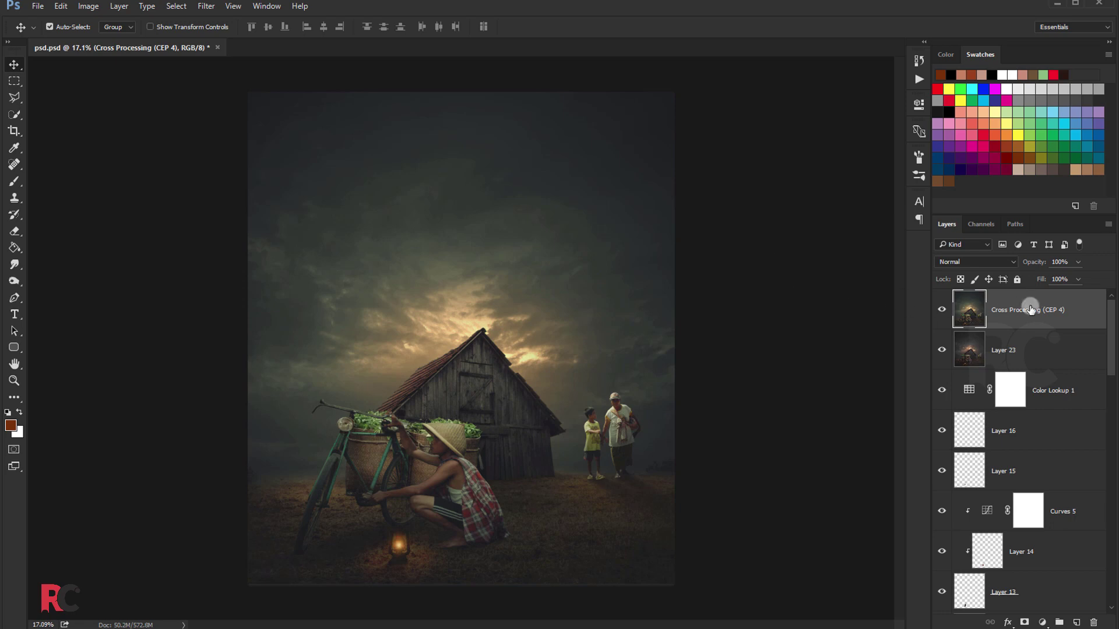
Step: Set Cross Processing opacity to 68%, then stamp visible layers into a new layer and duplicate it
left_click(1077, 263)
left_click(1052, 278)
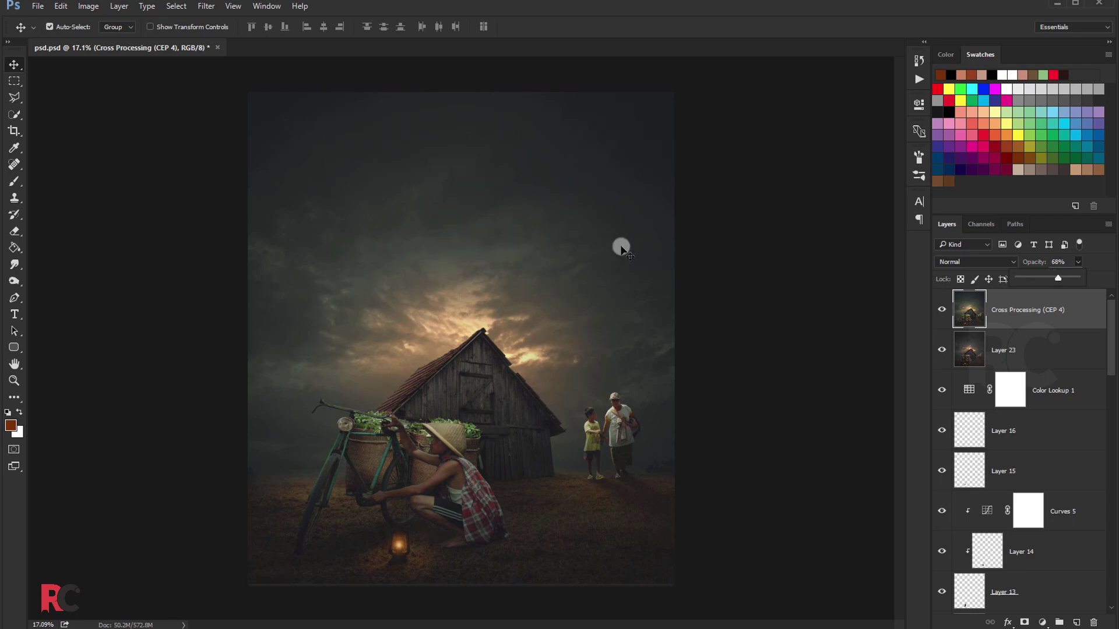
scroll(621, 248, "down", 3)
scroll(621, 247, "down", 3)
scroll(621, 247, "down", 3)
scroll(620, 260, "down", 3)
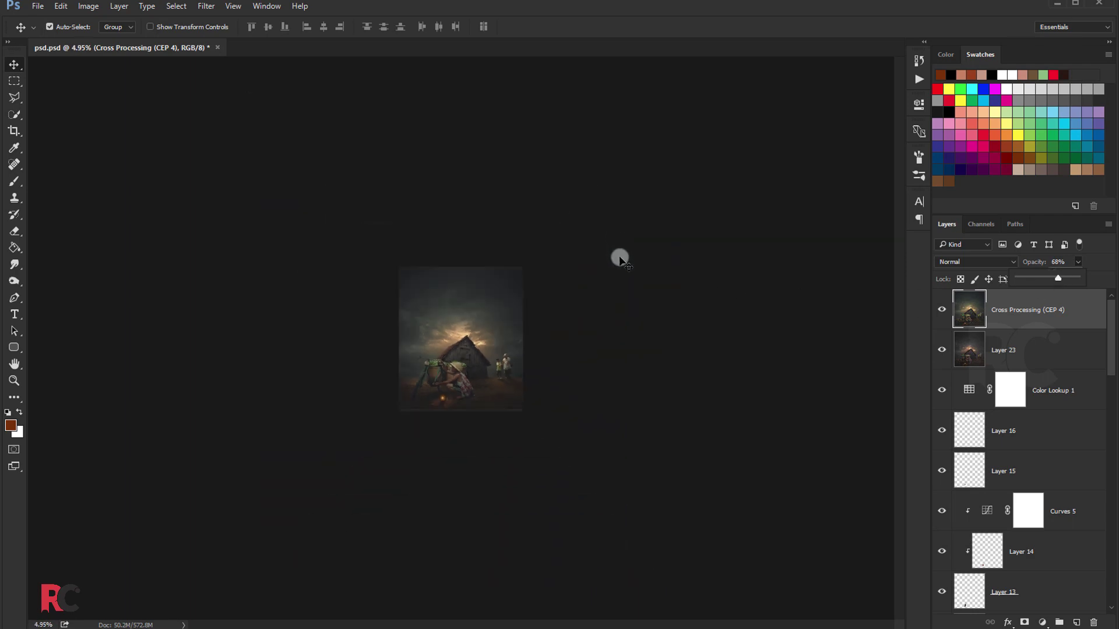
scroll(598, 293, "up", 2)
scroll(519, 310, "up", 2)
scroll(520, 313, "up", 2)
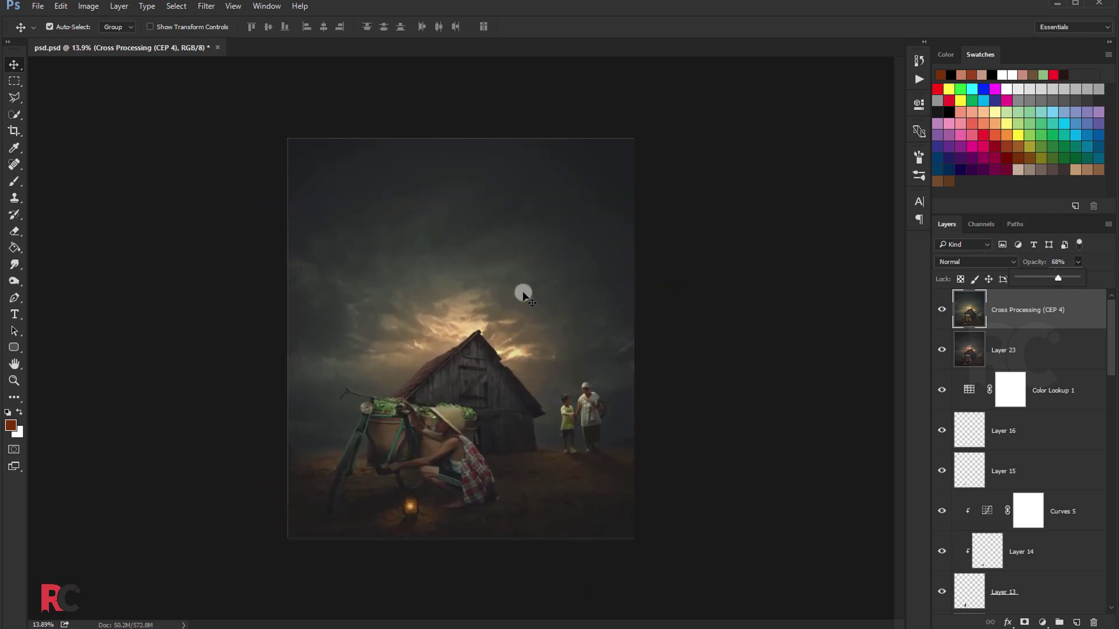
scroll(523, 296, "up", 1)
scroll(562, 285, "up", 1)
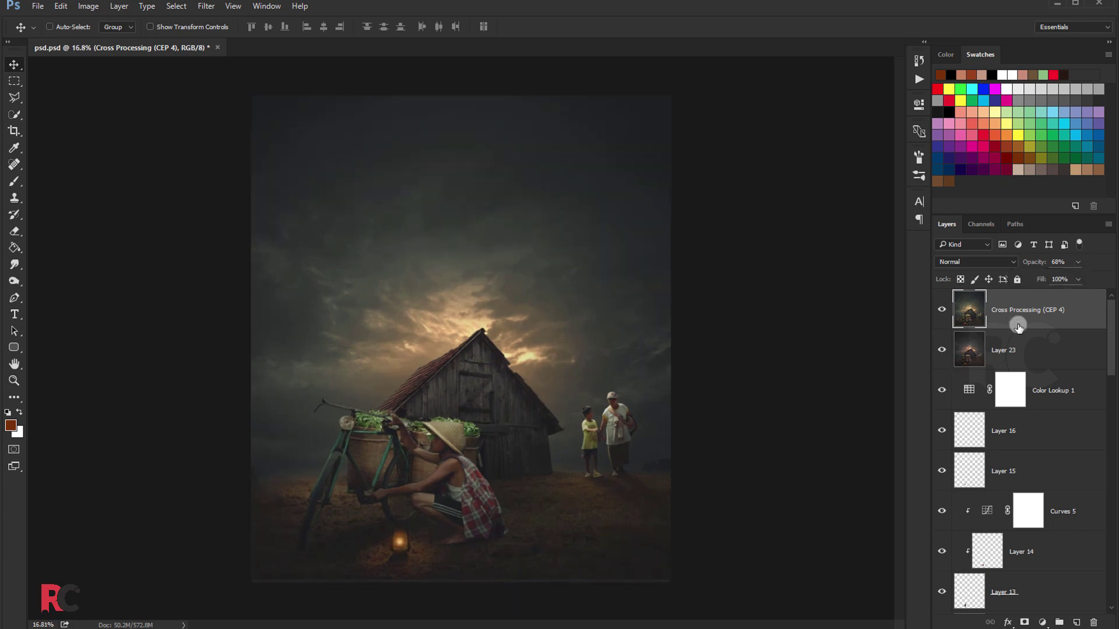
key("ctrl+alt+shift+e")
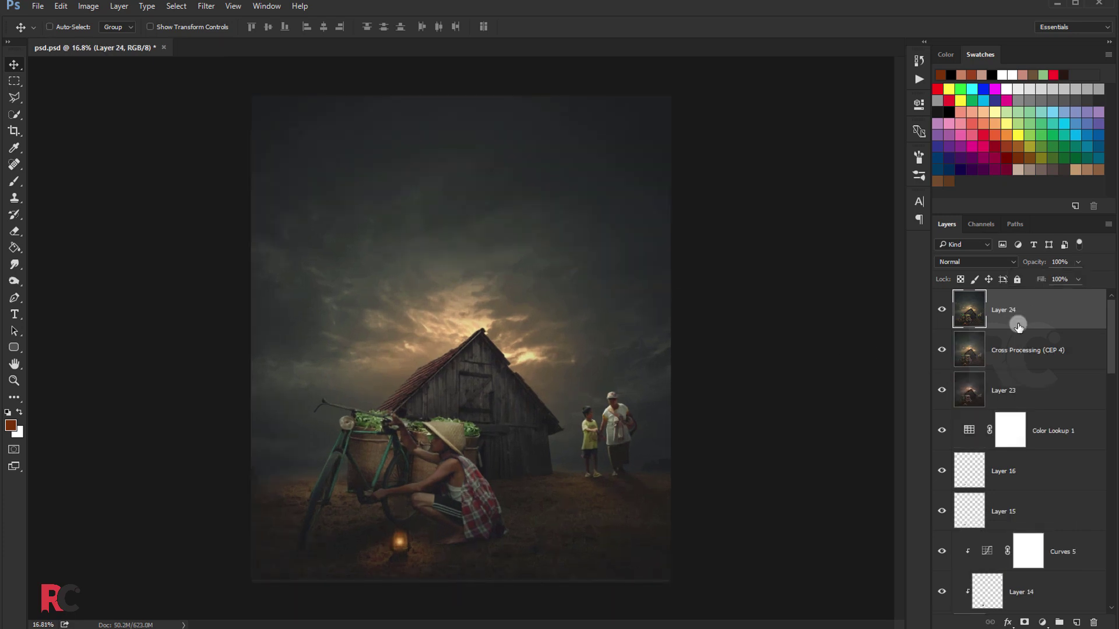
key("ctrl+j")
Step: Set the merged layer copy's blending mode to Linear Light
left_click(977, 261)
left_click(961, 407)
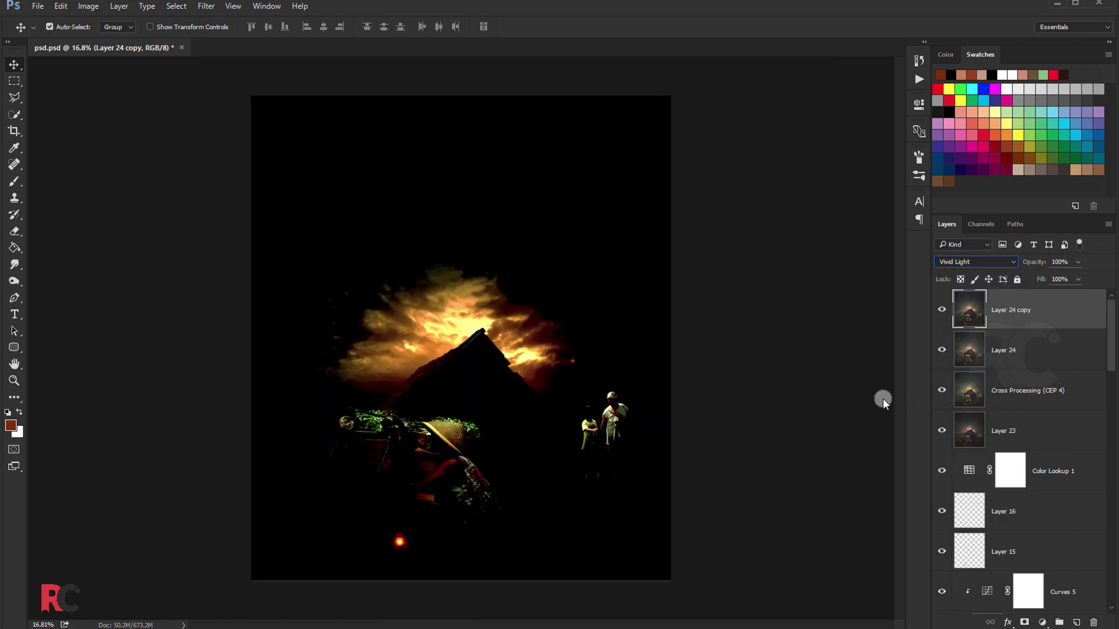
left_click(976, 262)
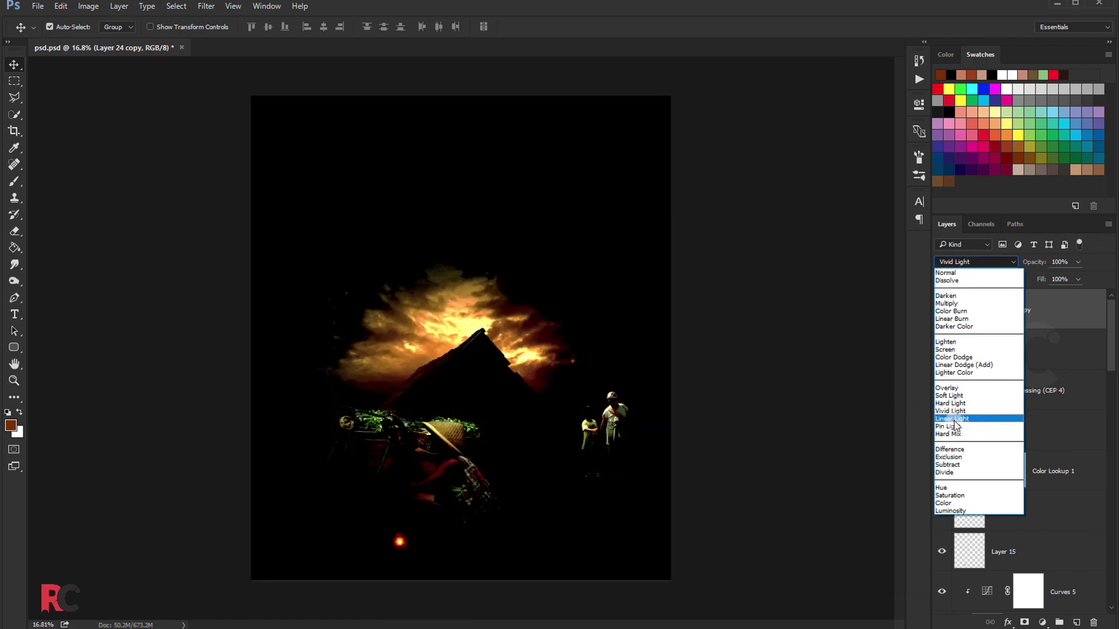
left_click(968, 415)
Step: Run a High Pass filter on the copy at about 1.3 px radius
left_click(207, 7)
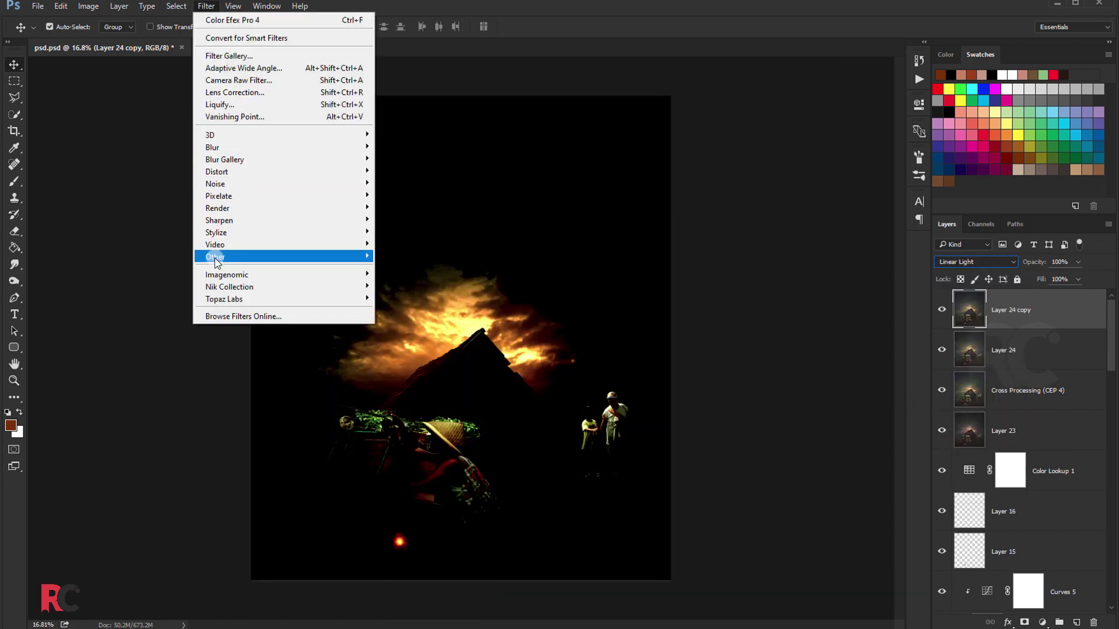
mouse_move(215, 256)
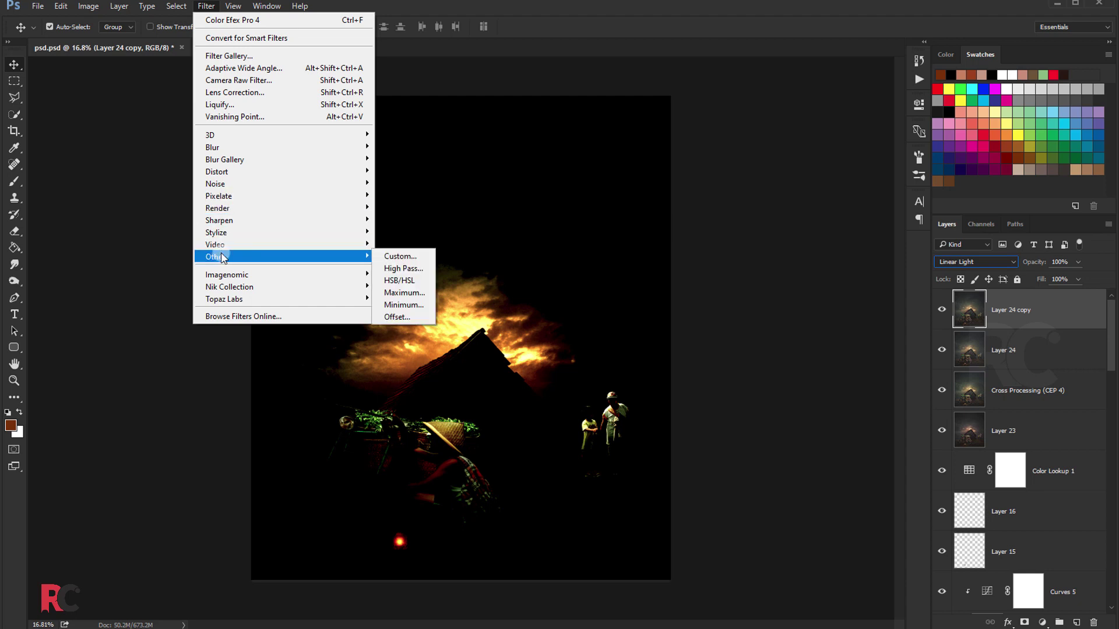
left_click(403, 269)
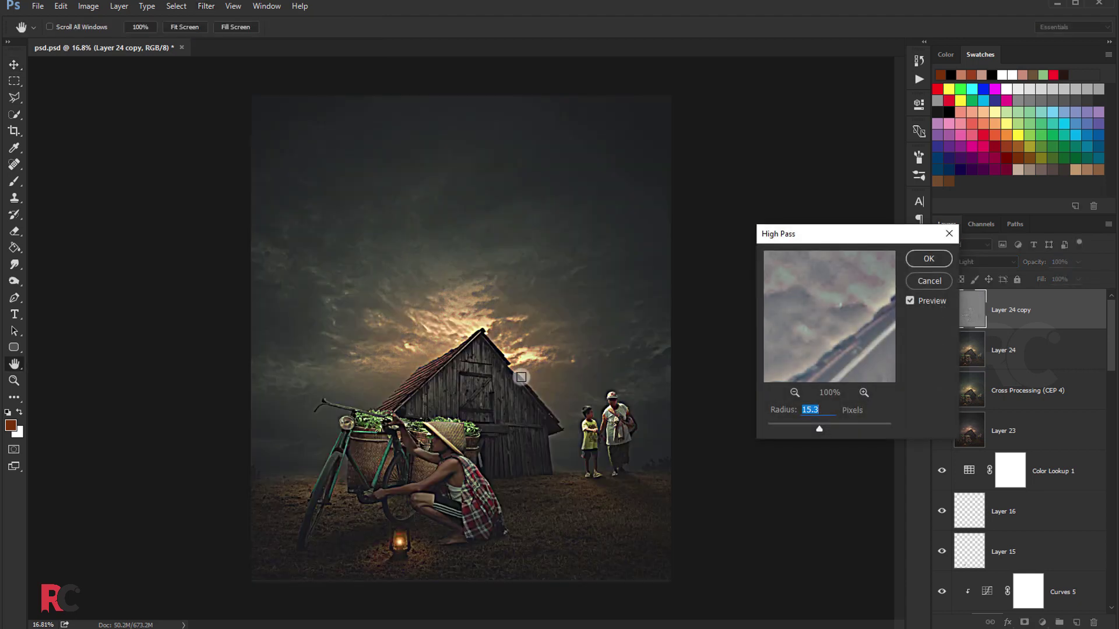
left_click(781, 429)
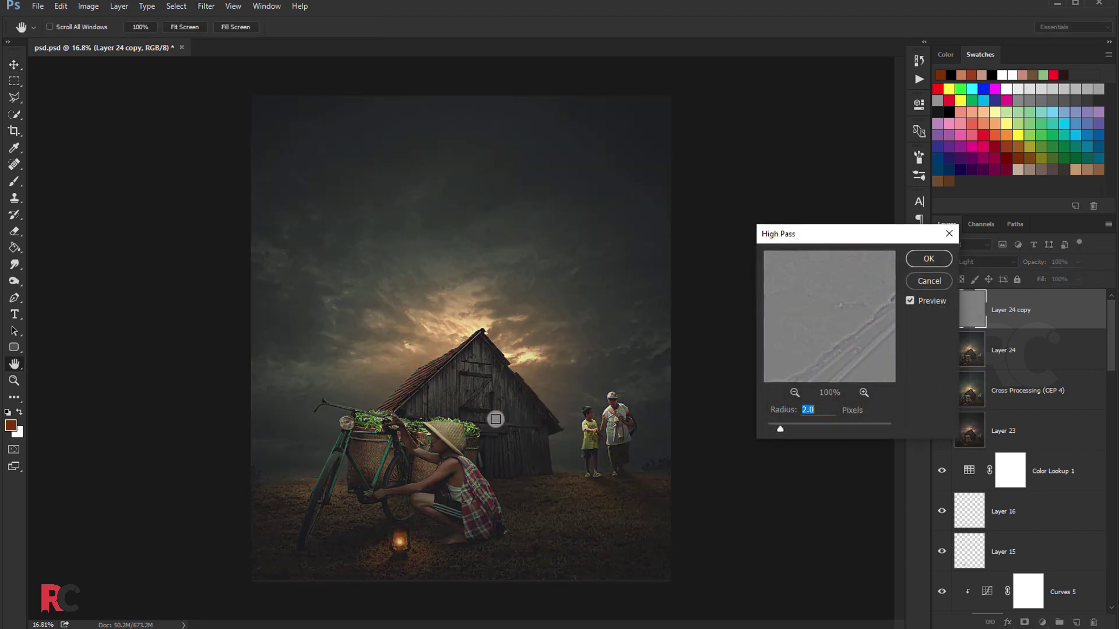
key("ctrl+plus")
left_click_drag(500, 403, 495, 271)
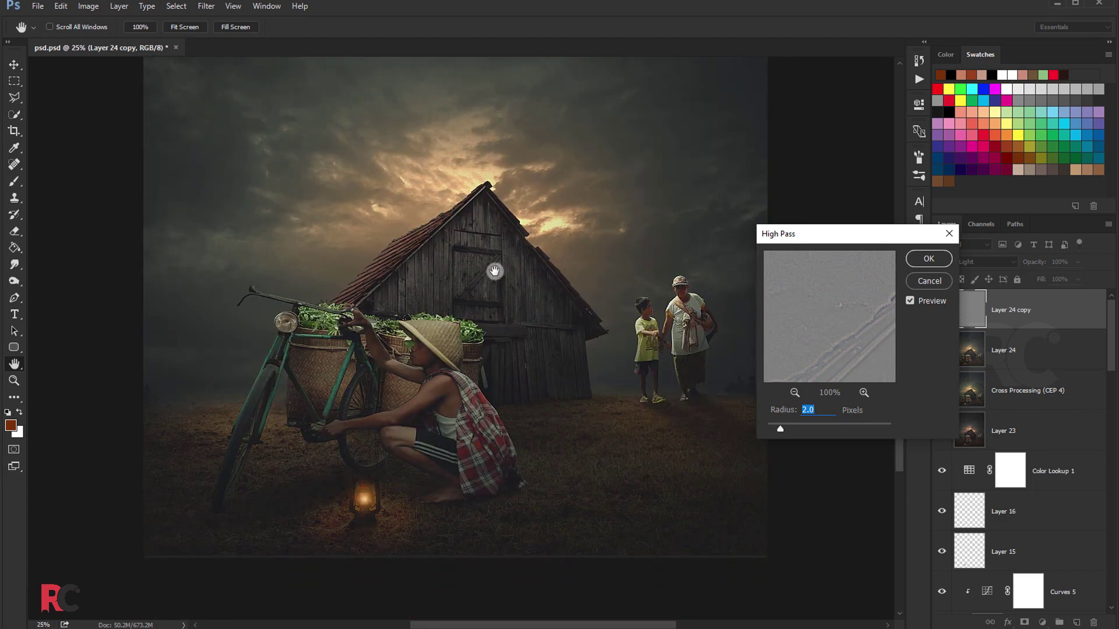
left_click_drag(501, 338, 487, 343)
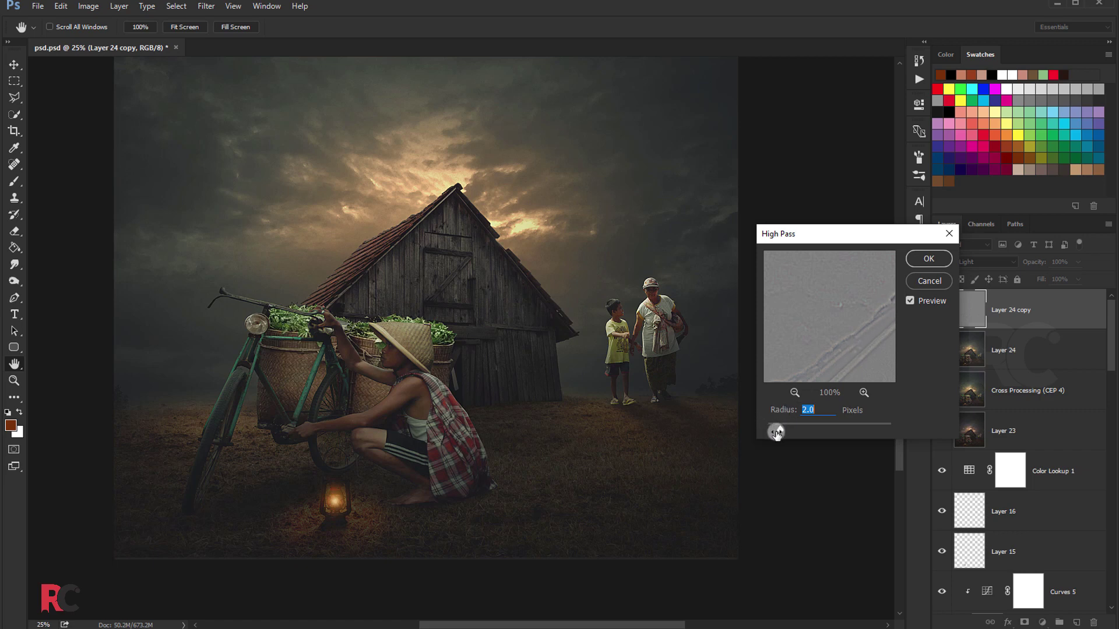
left_click_drag(776, 433, 782, 428)
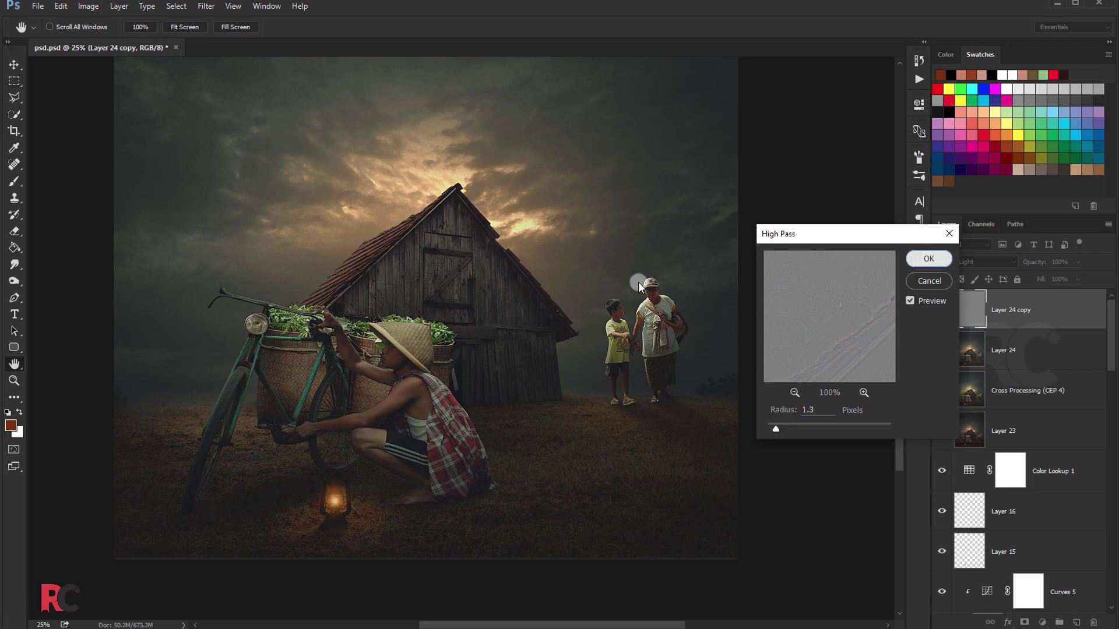
key("Return")
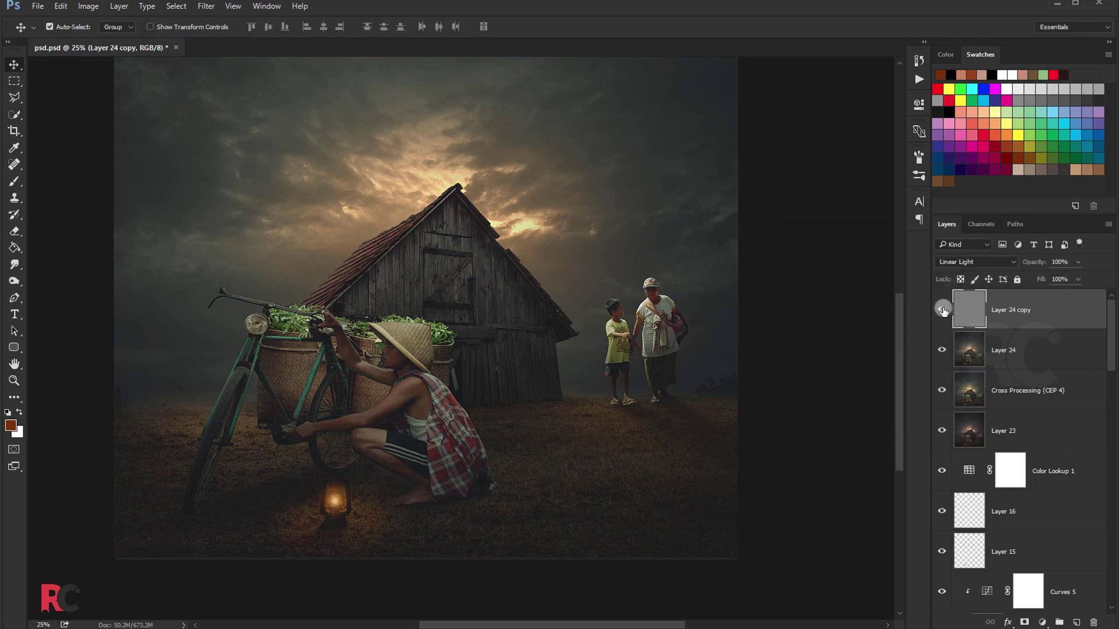
Step: Toggle the sharpening layer's visibility to compare the image before and after
left_click(941, 310)
scroll(487, 315, "down", 1)
scroll(477, 325, "down", 1)
scroll(477, 327, "down", 1)
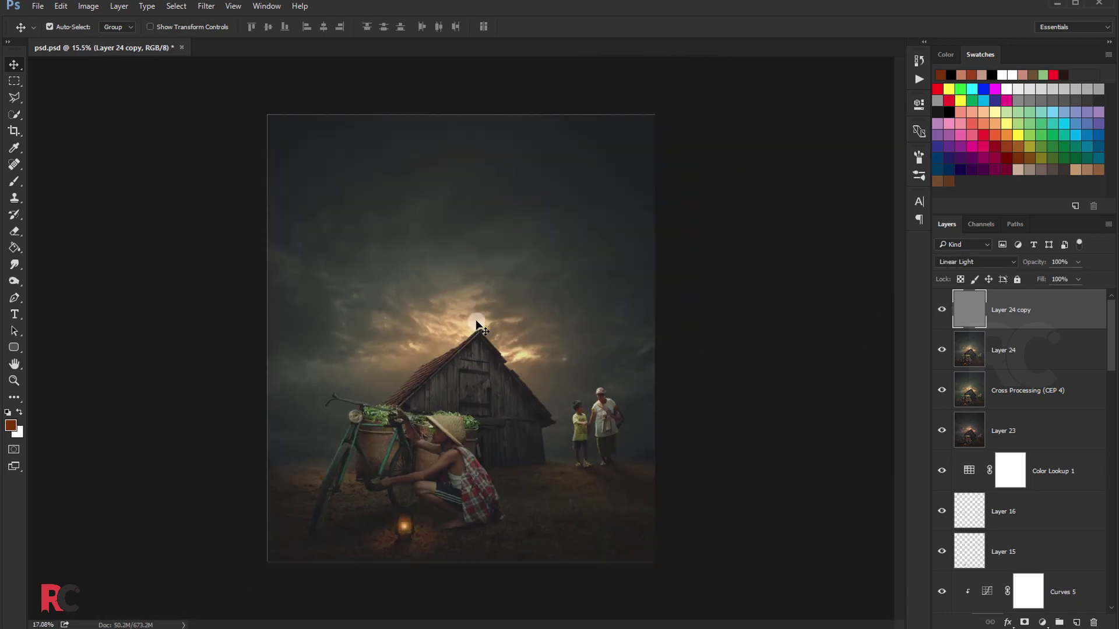
scroll(477, 327, "up", 1)
scroll(478, 330, "down", 1)
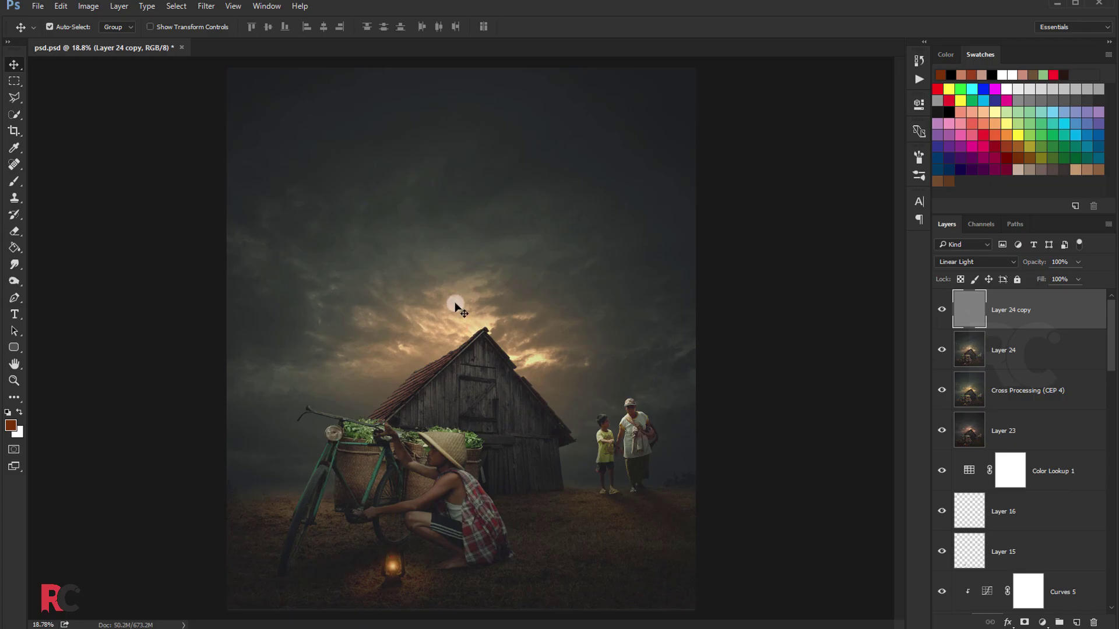
Step: Move the watermark text to the top centre of the image
key("ctrl+t")
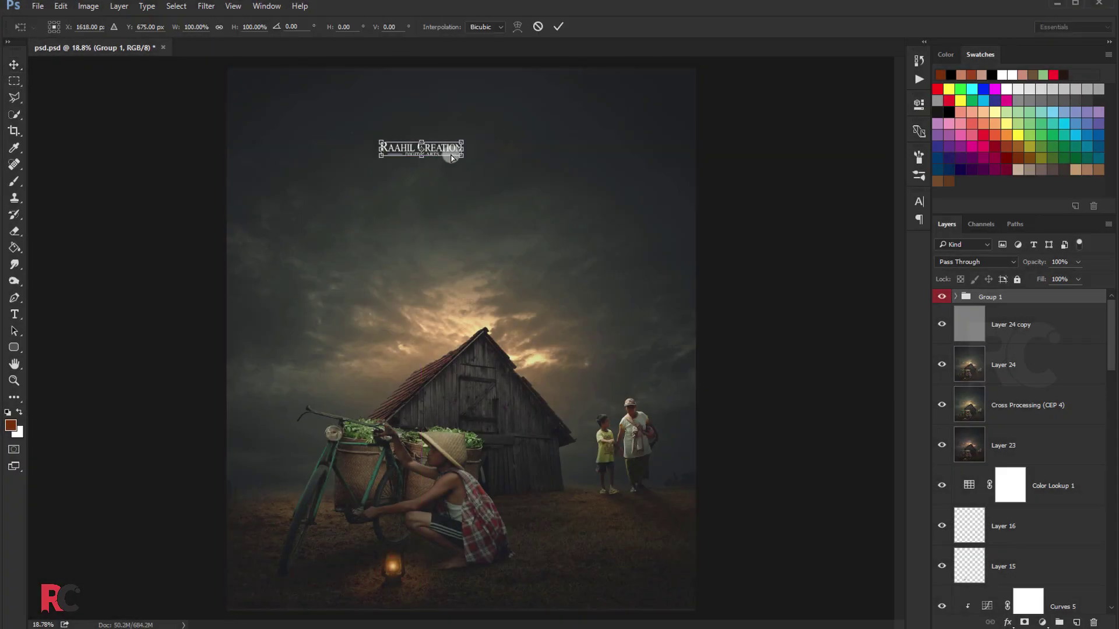
left_click_drag(451, 147, 489, 130)
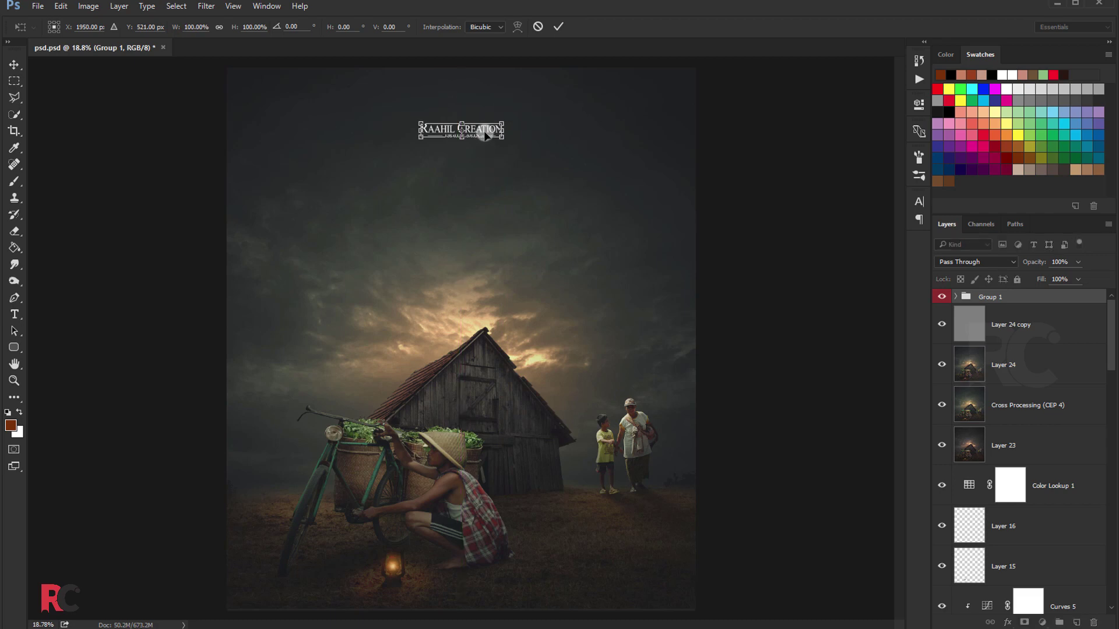
left_click_drag(487, 130, 495, 133)
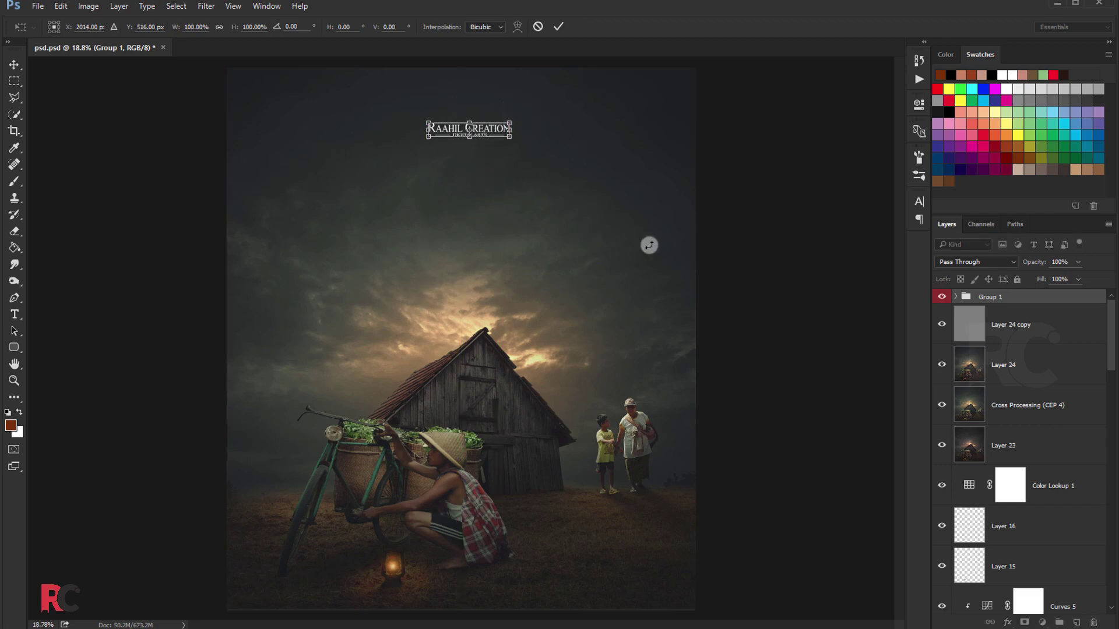
left_click(558, 27)
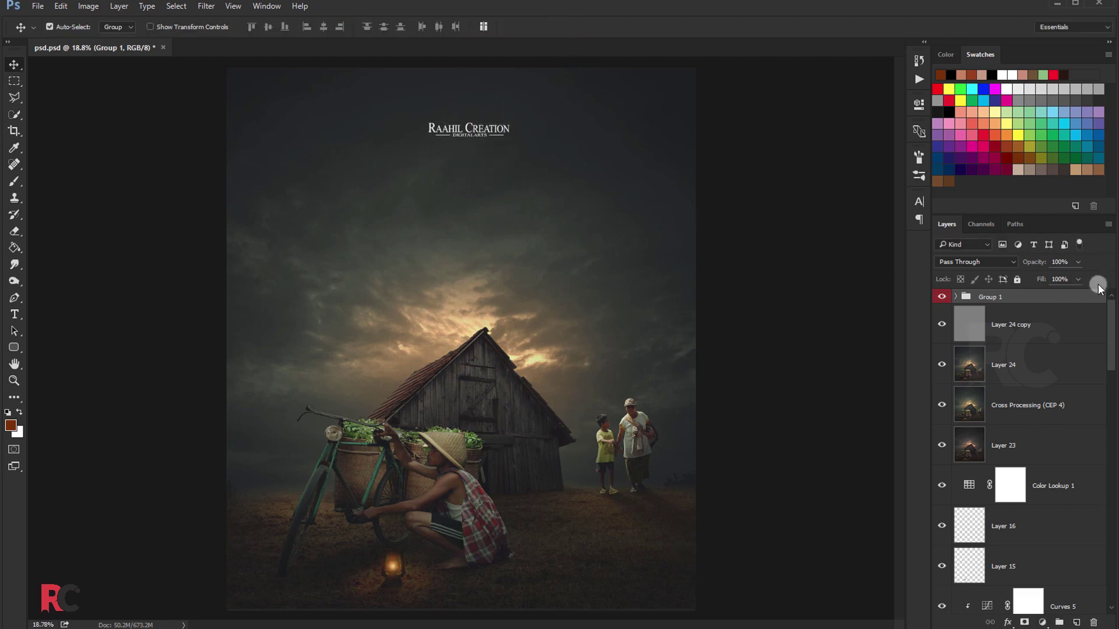
Step: Lower the watermark group's opacity to 46% and inspect the result over the sky
left_click(1078, 279)
left_click_drag(1051, 281, 1049, 281)
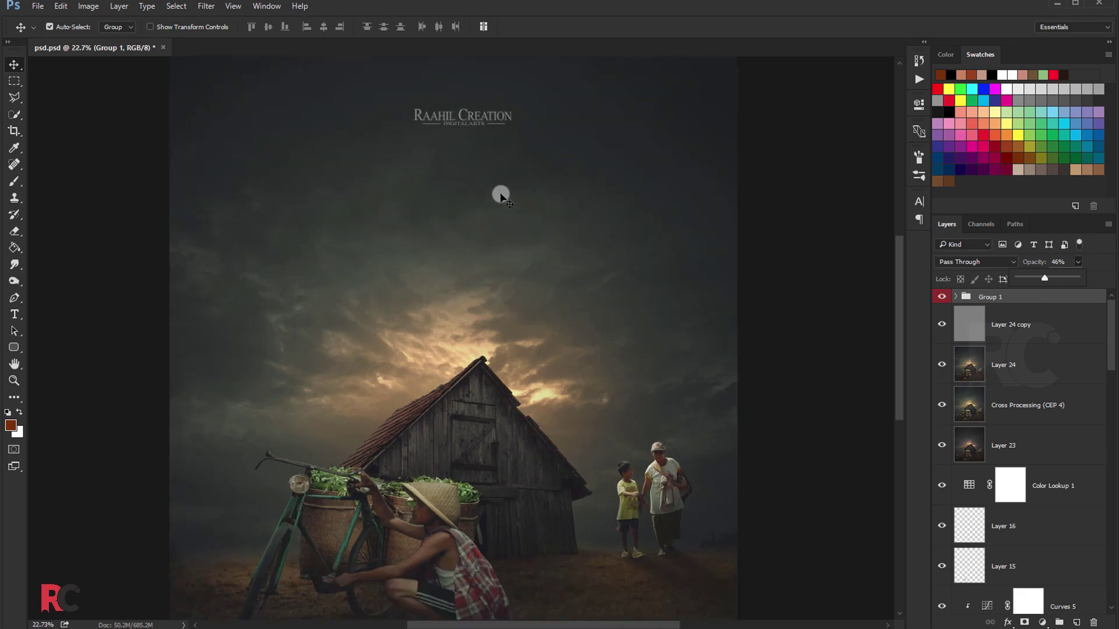
scroll(495, 195, "up", 1)
left_click_drag(483, 190, 506, 285)
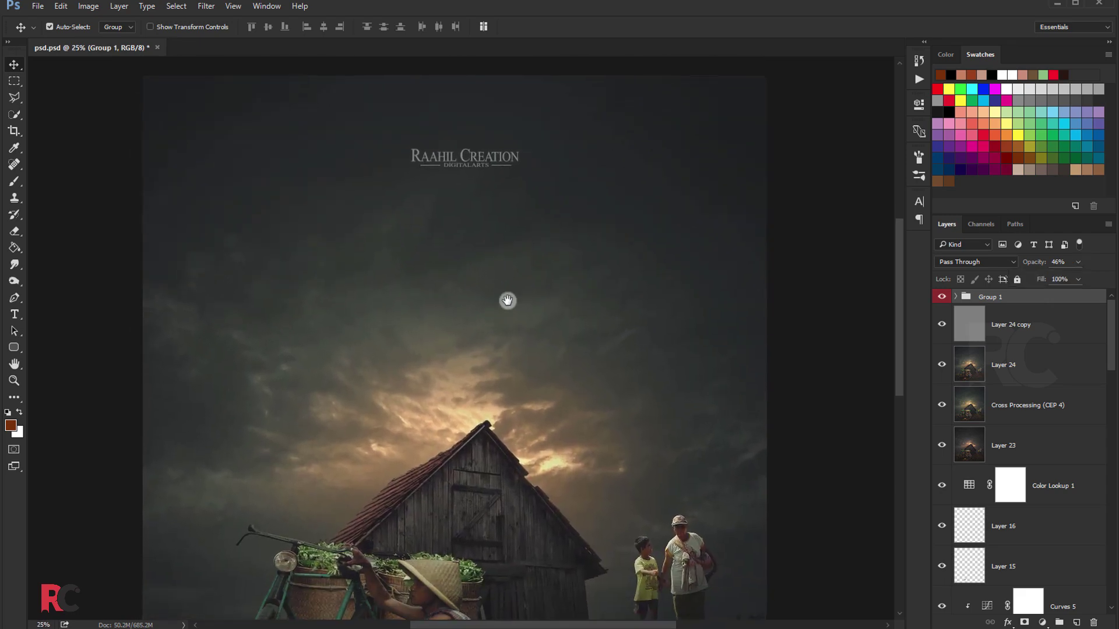
scroll(507, 280, "down", 5)
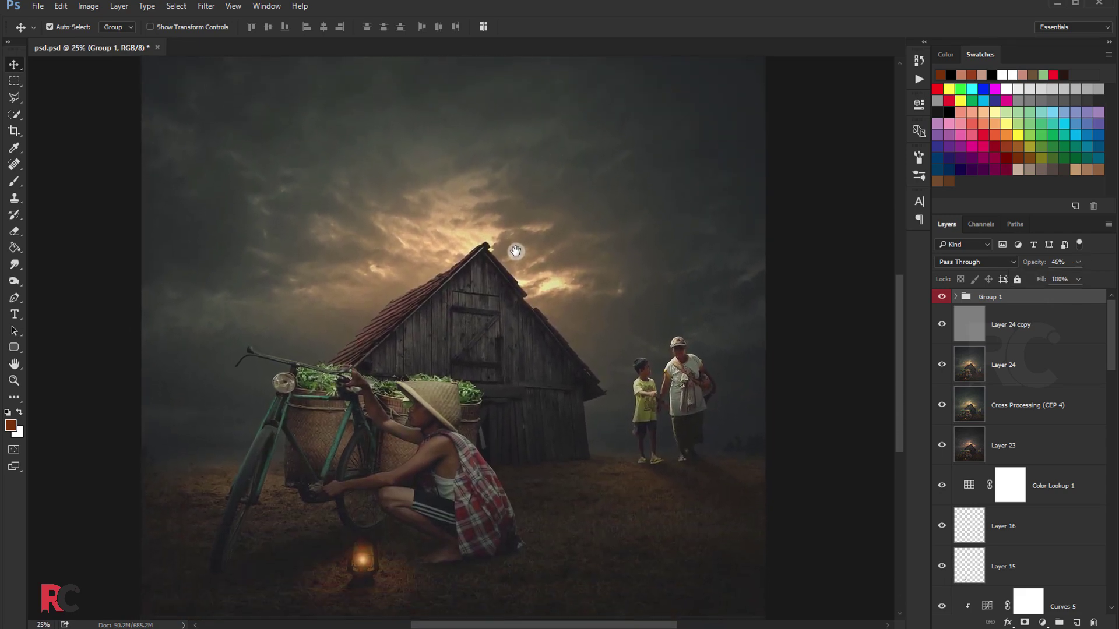
left_click_drag(516, 220, 522, 230)
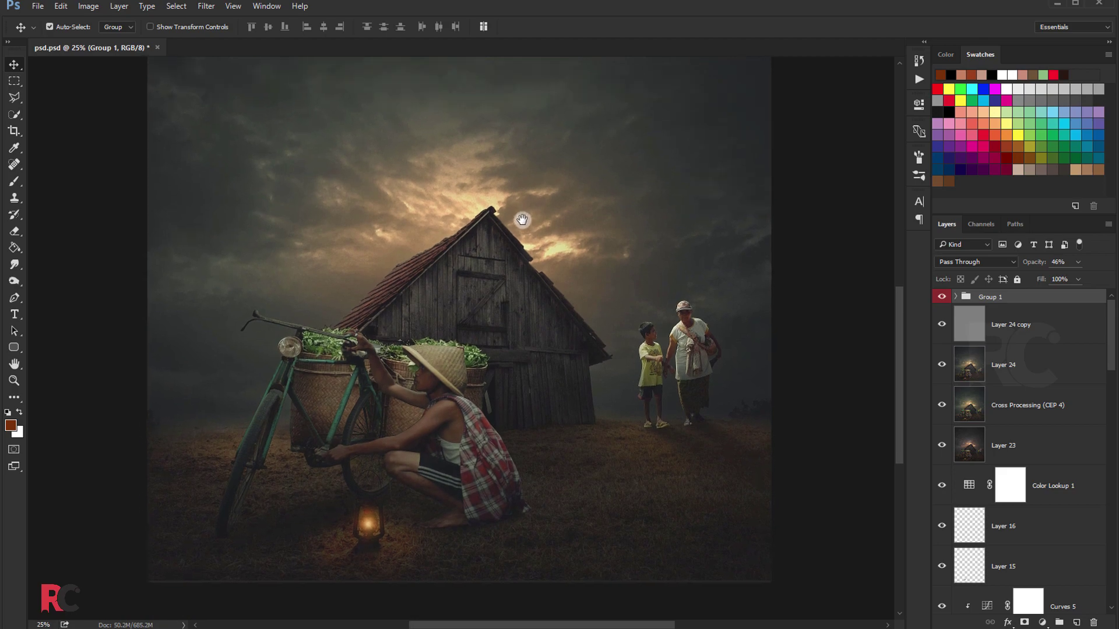
scroll(548, 286, "down", 3)
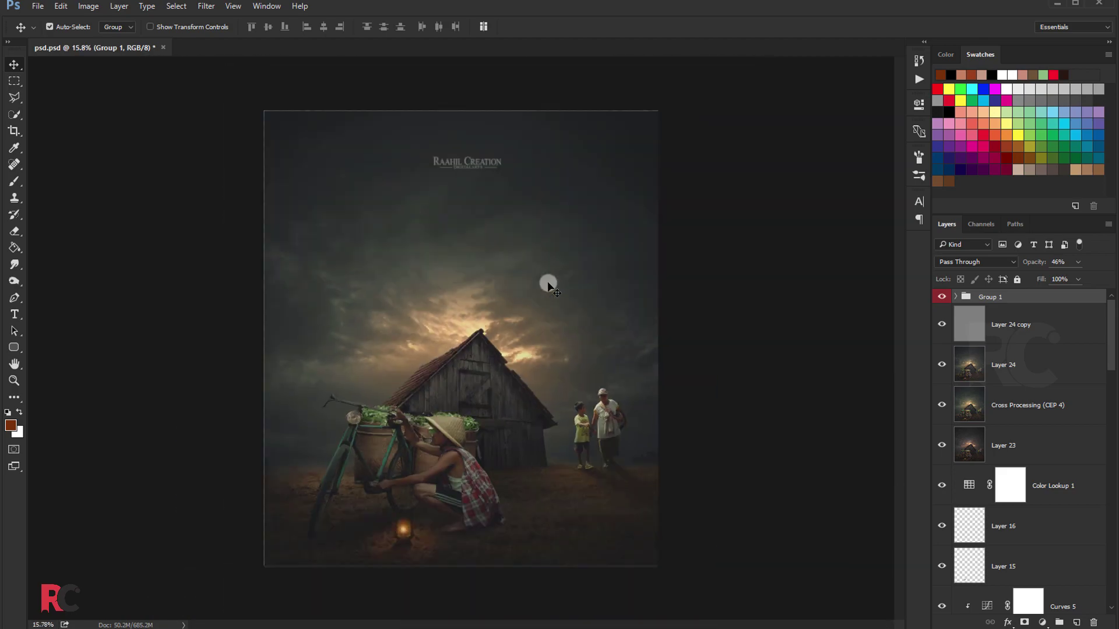